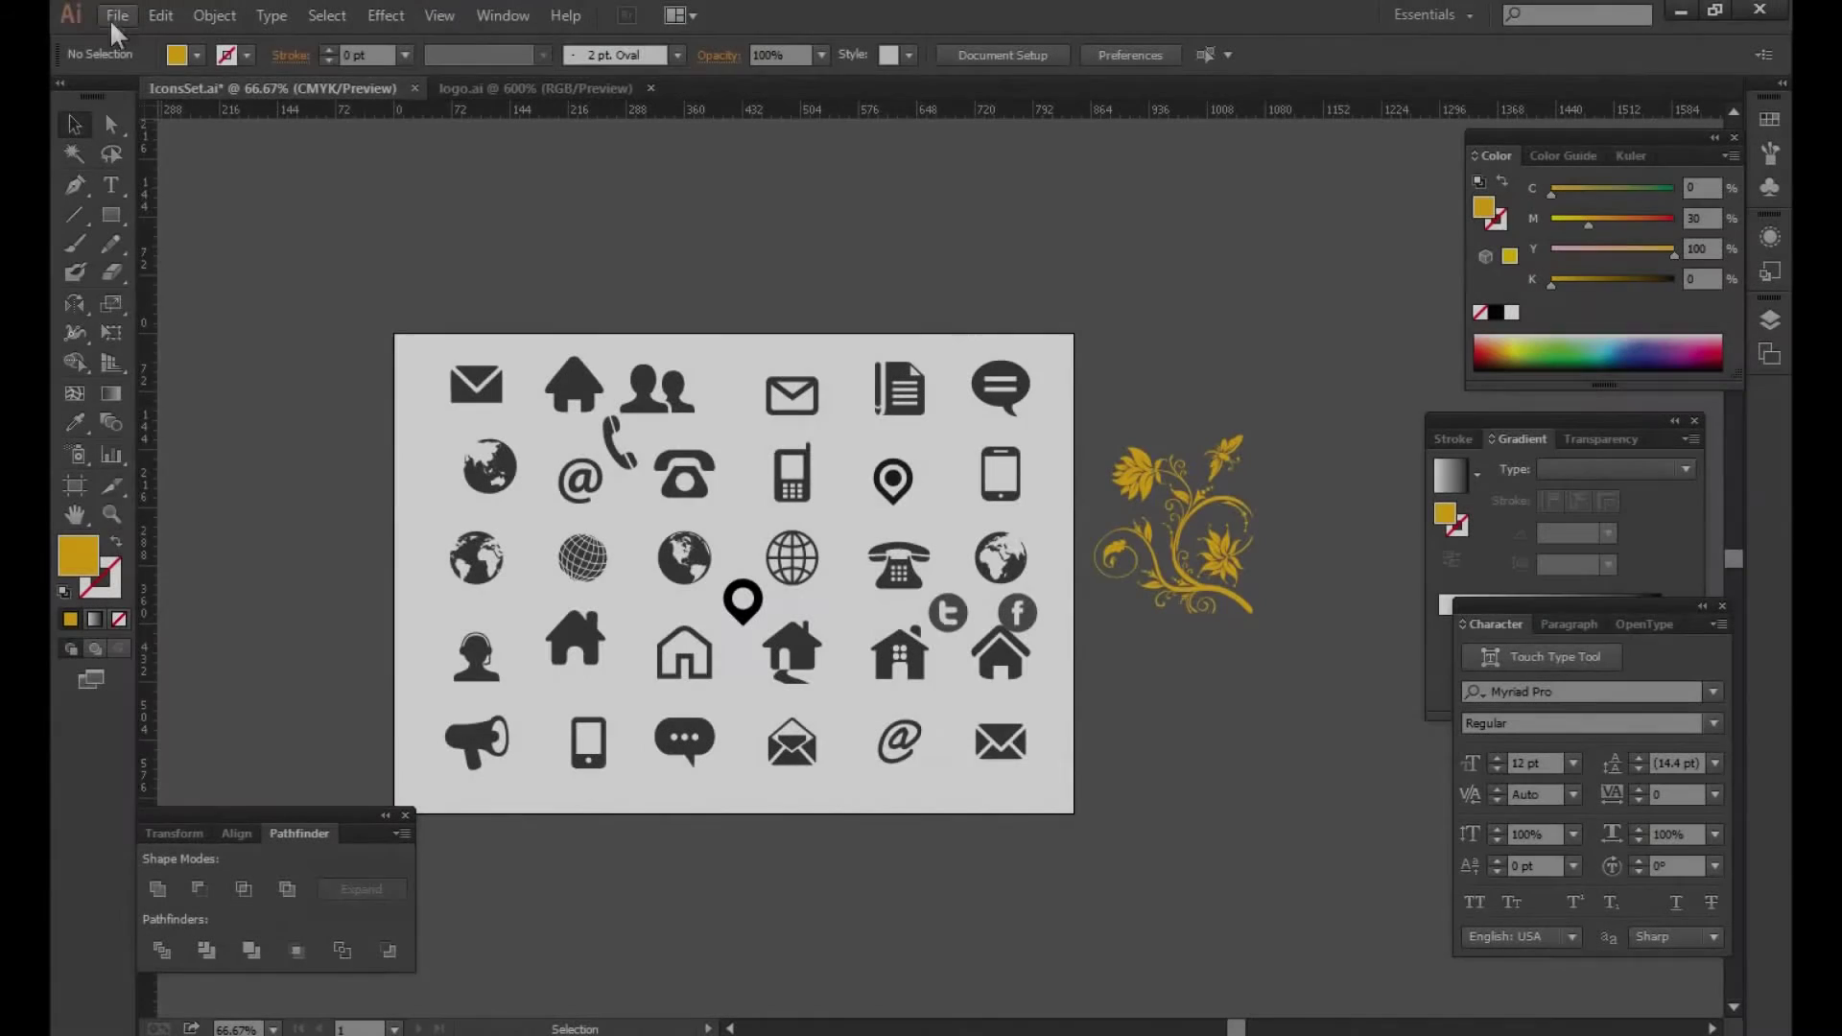
Step: Start a new 3.5 × 2 inch document with 0.125-inch bleed in CMYK
click(117, 16)
click(153, 41)
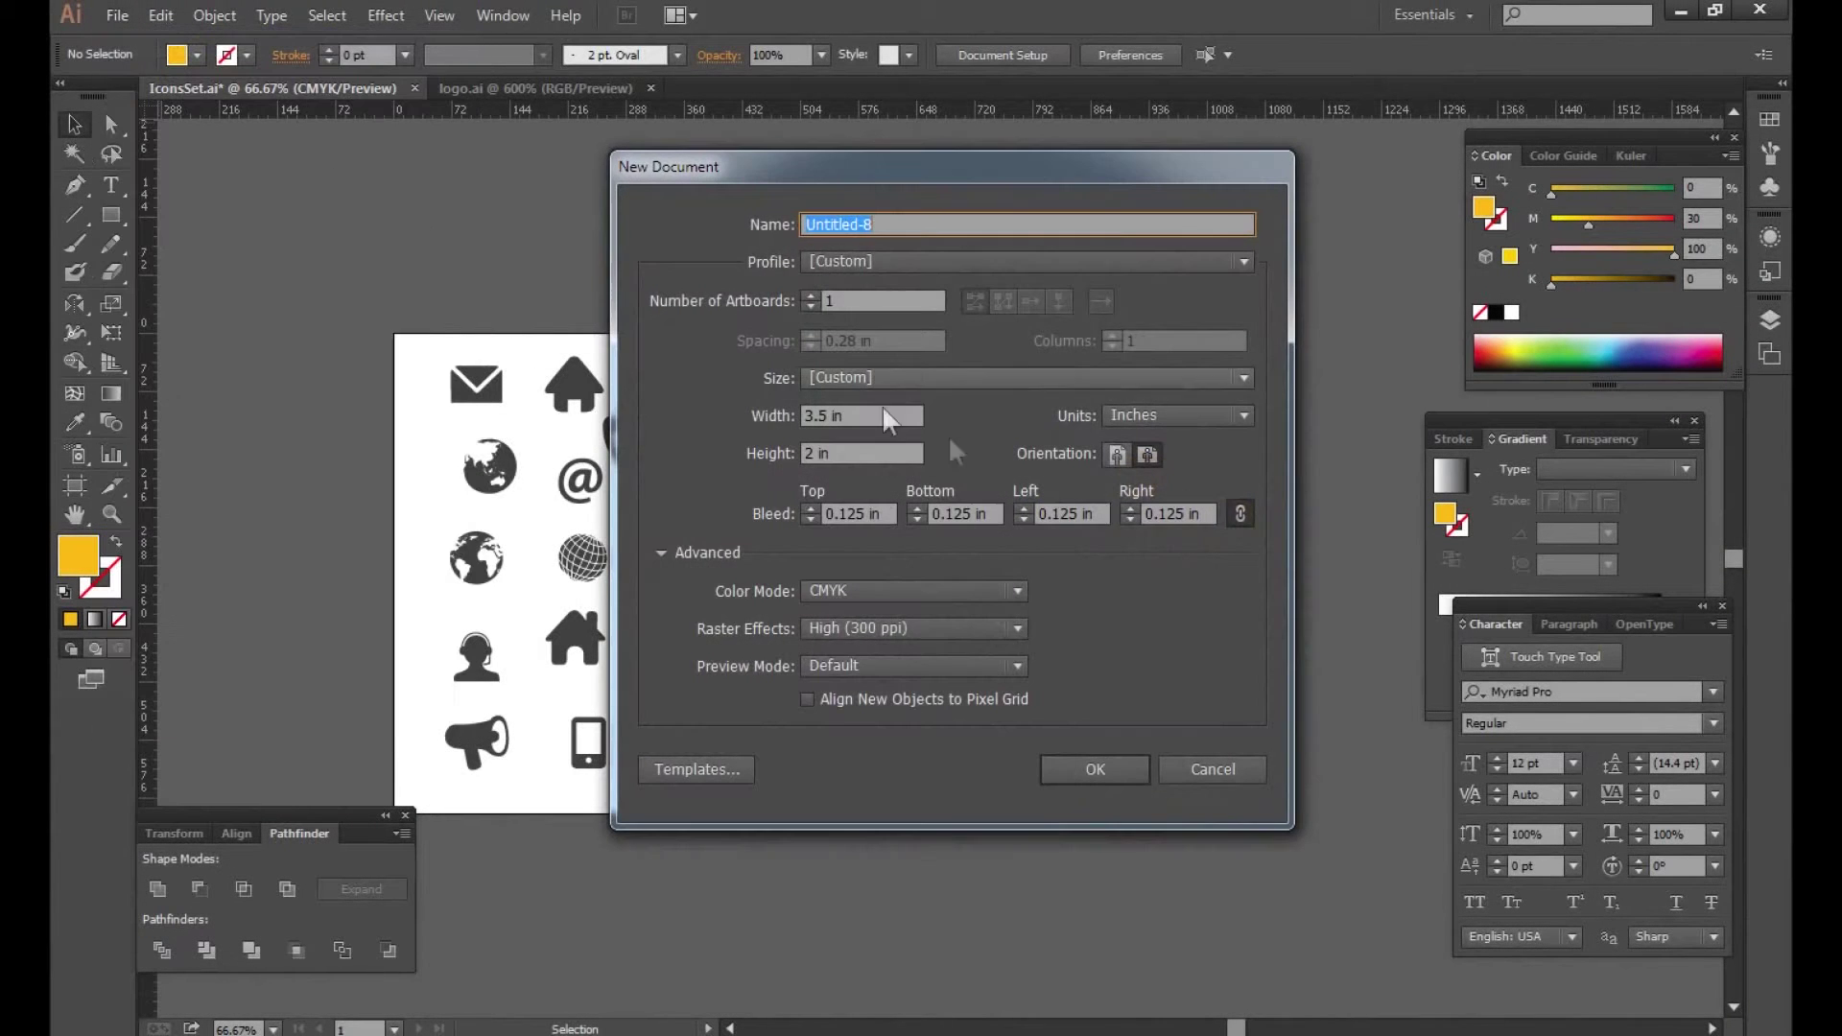
Step: Create the card document and draw a white, zero-stroke rectangle across the full bleed
click(1095, 771)
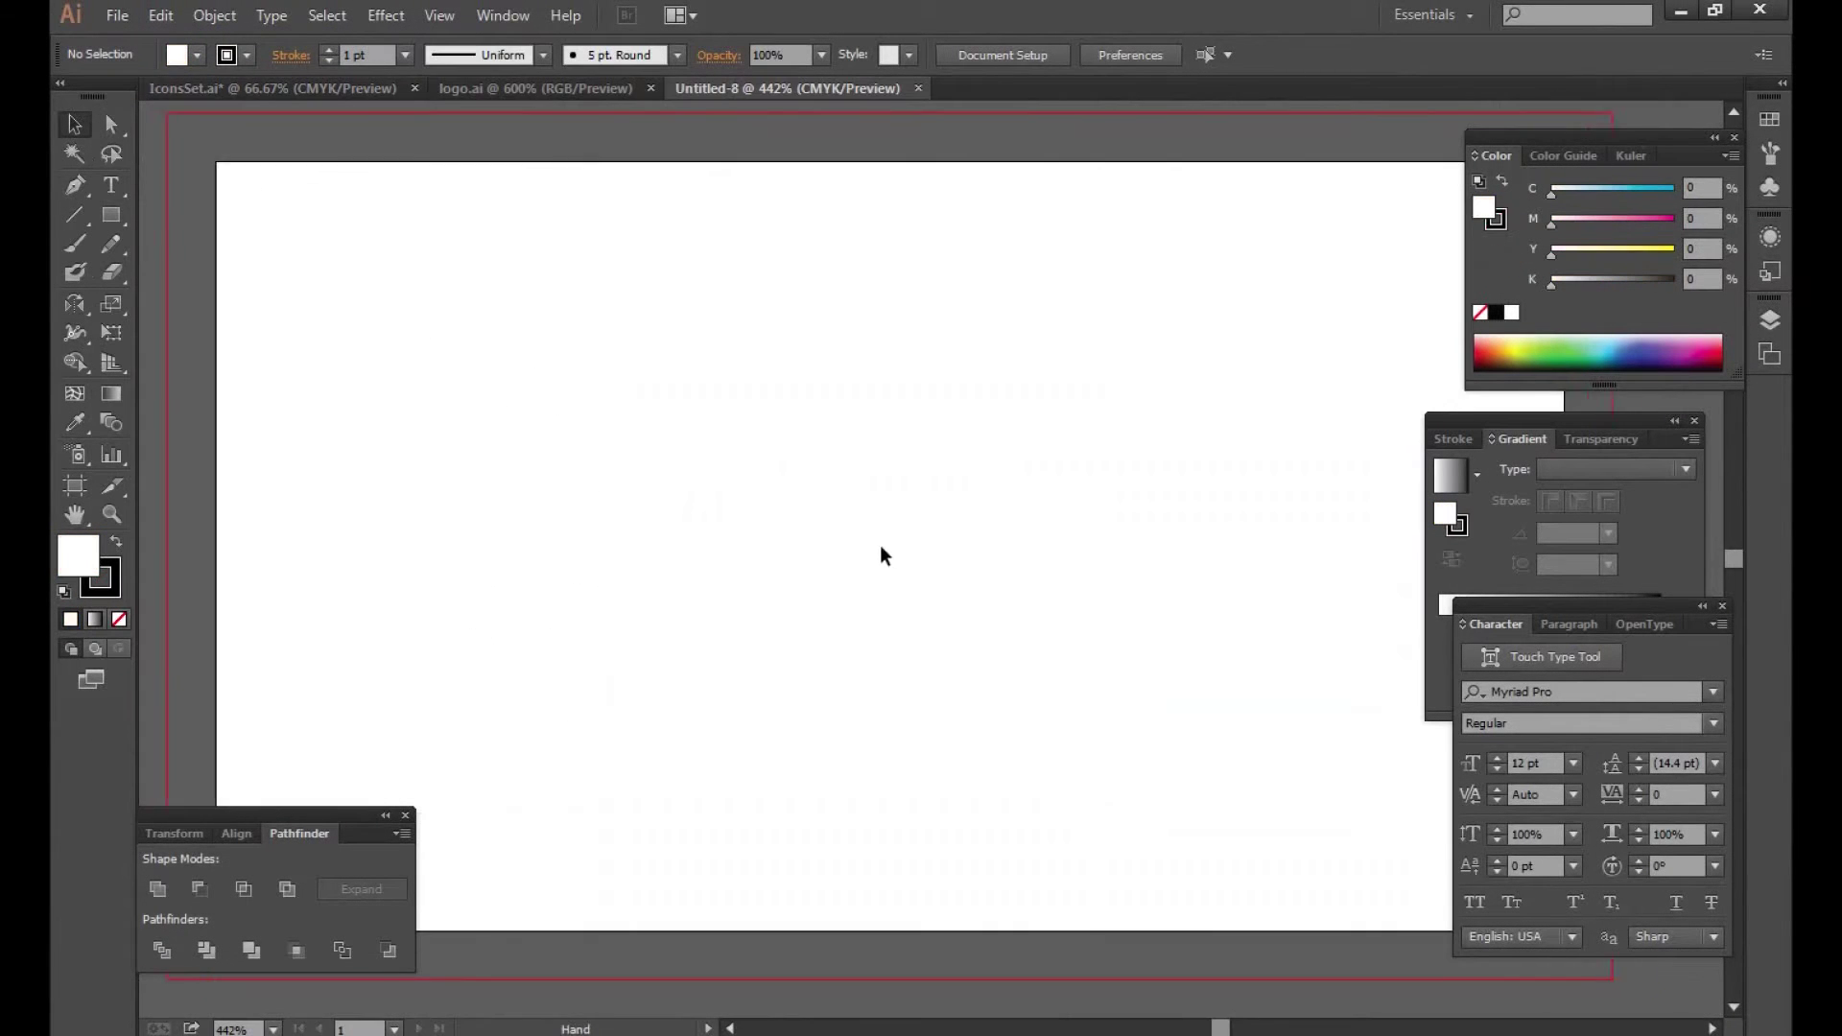
drag(319, 371, 300, 275)
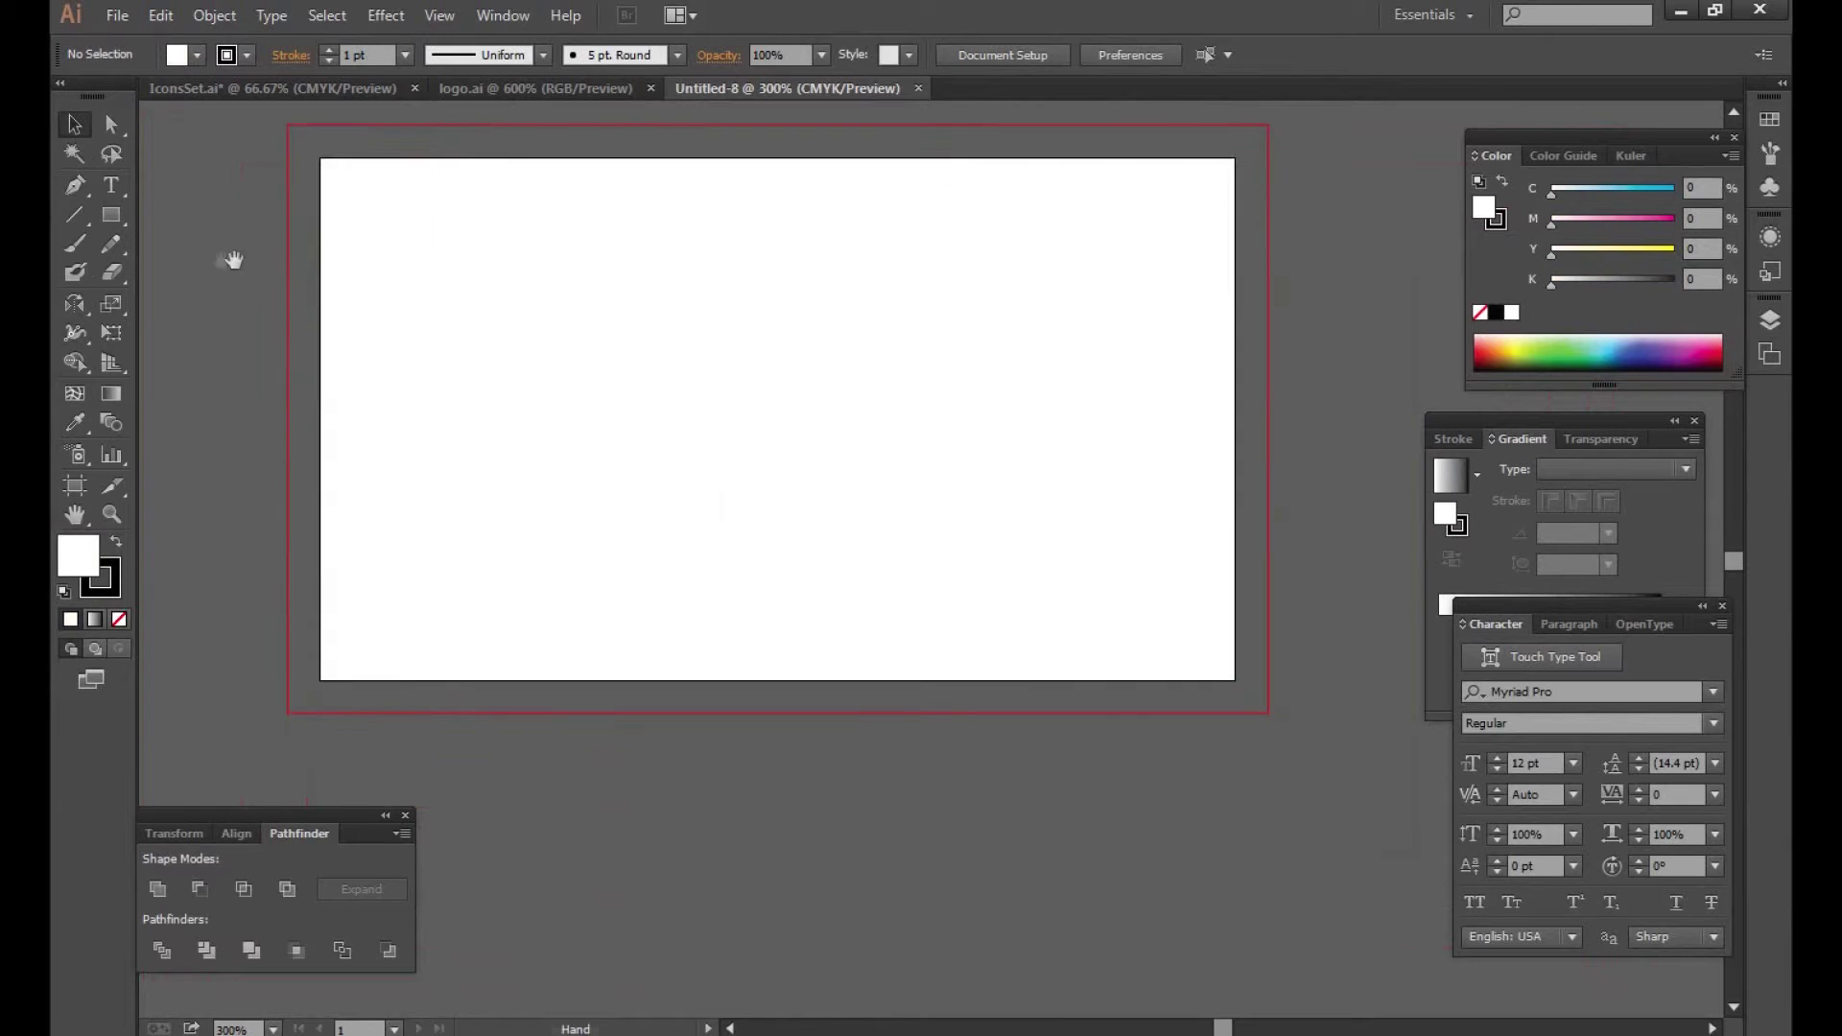
key(m)
drag(288, 125, 1269, 713)
click(368, 54)
key(Return)
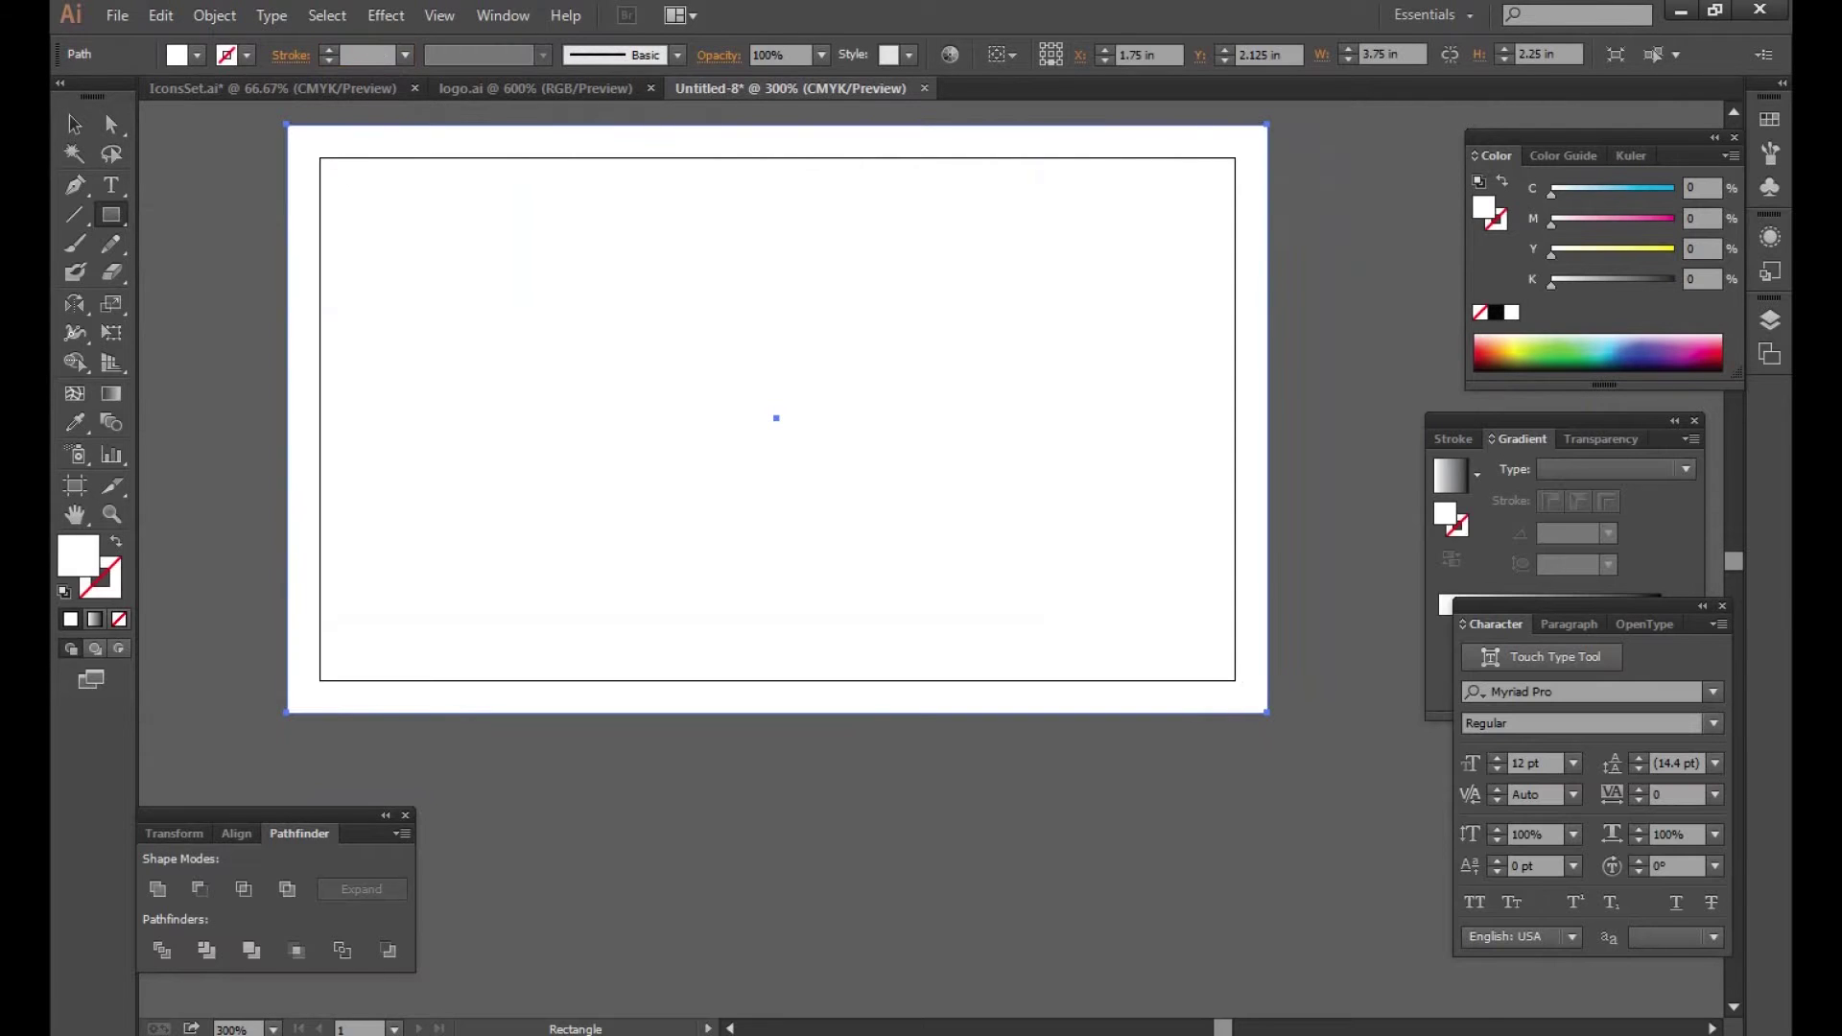
Step: Give the background rectangle a linear gradient running top to bottom, grey to black
key(v)
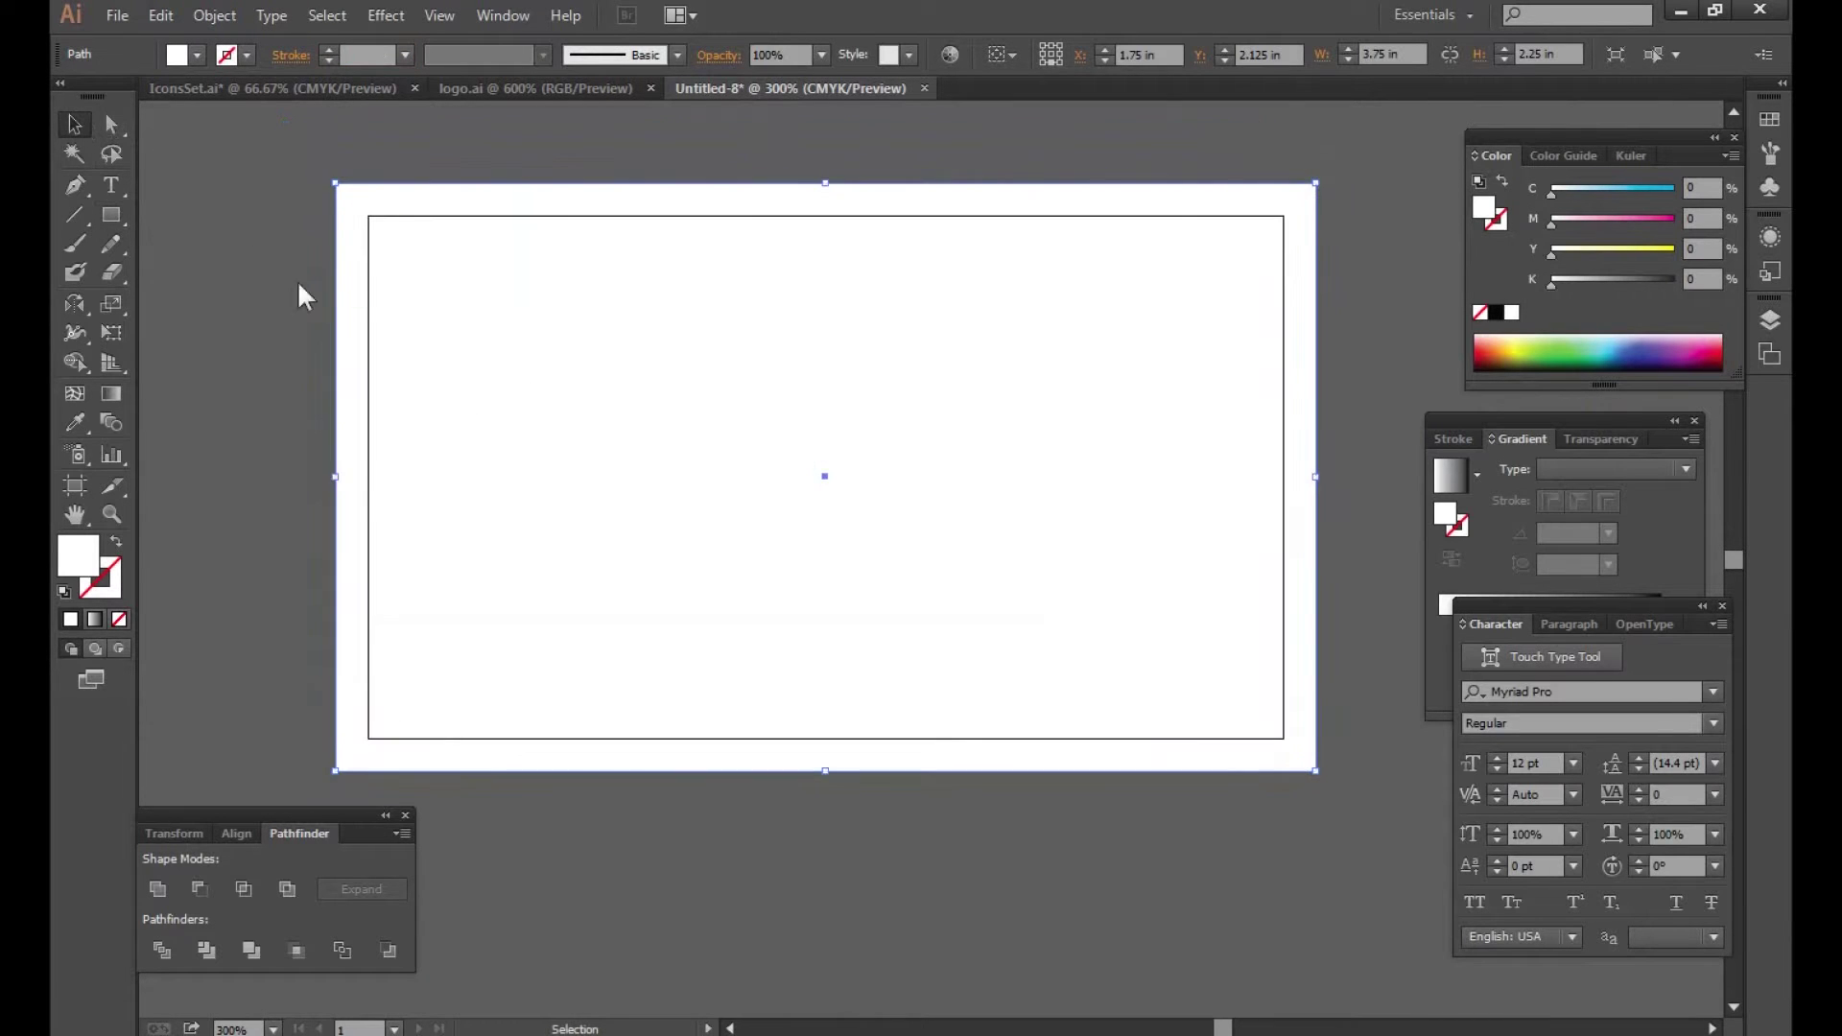
click(288, 278)
click(624, 423)
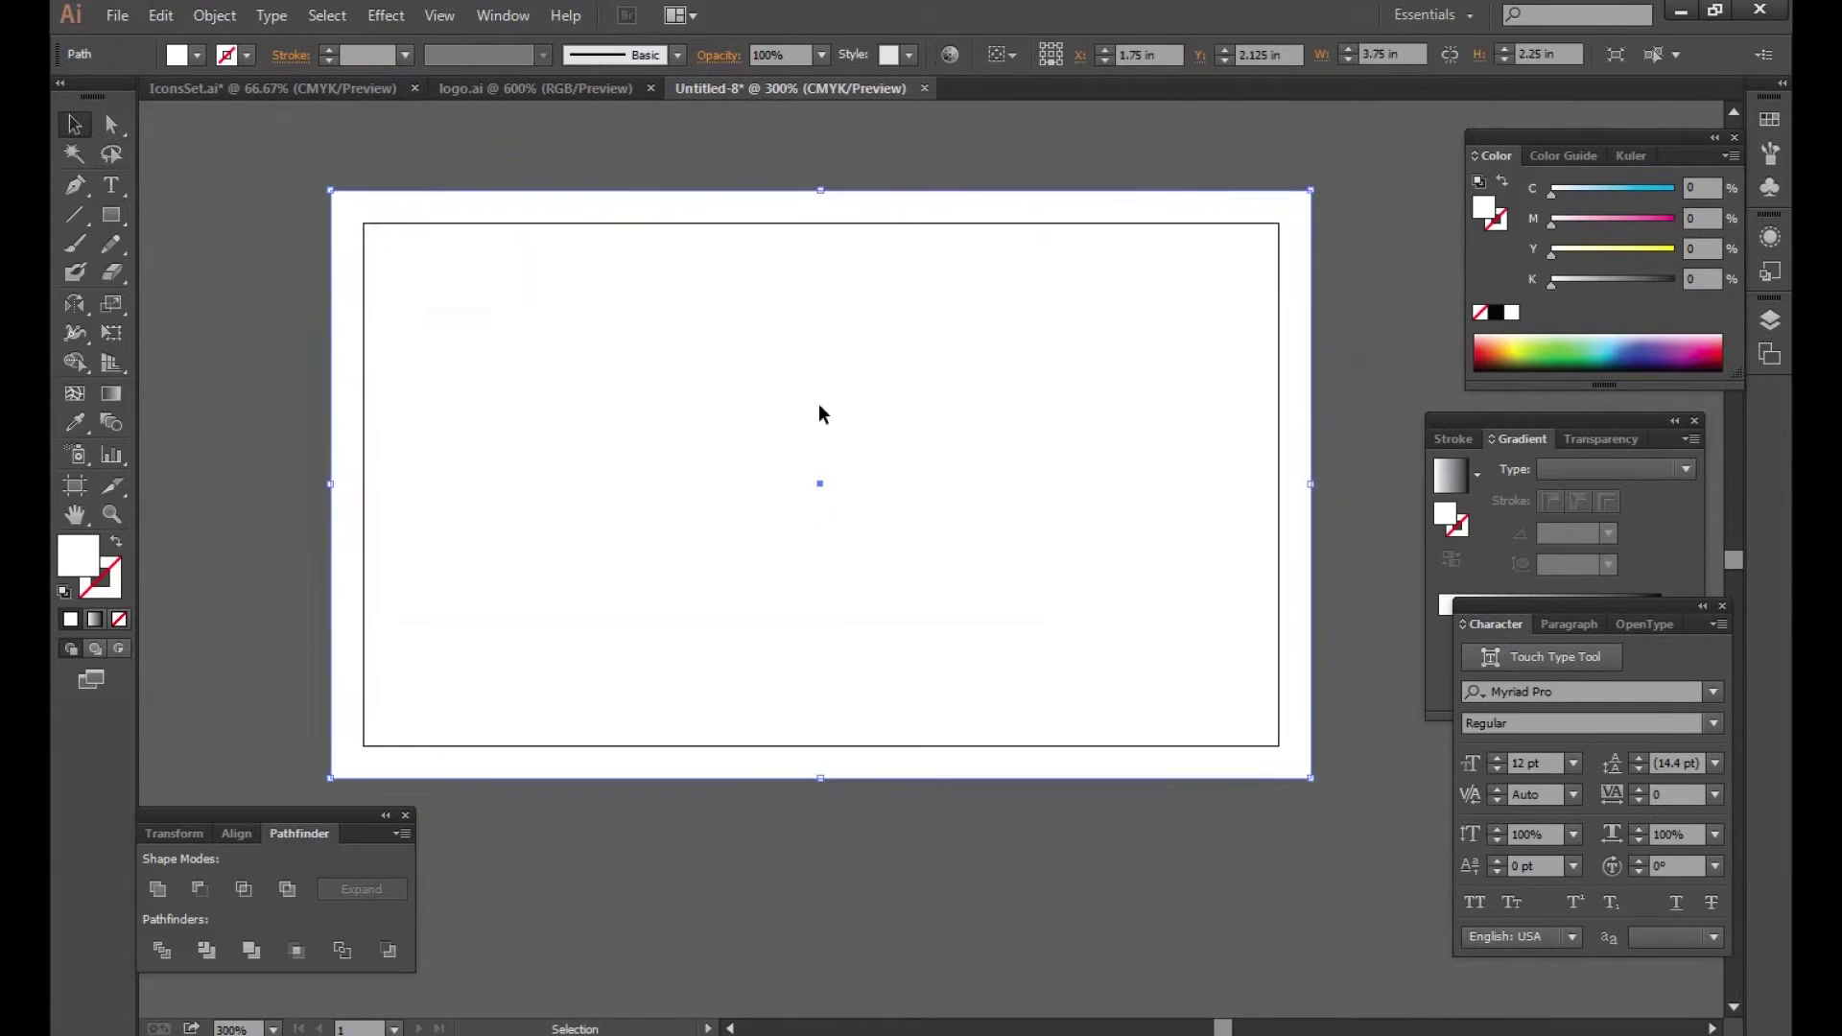
click(1661, 515)
click(1623, 602)
click(1660, 626)
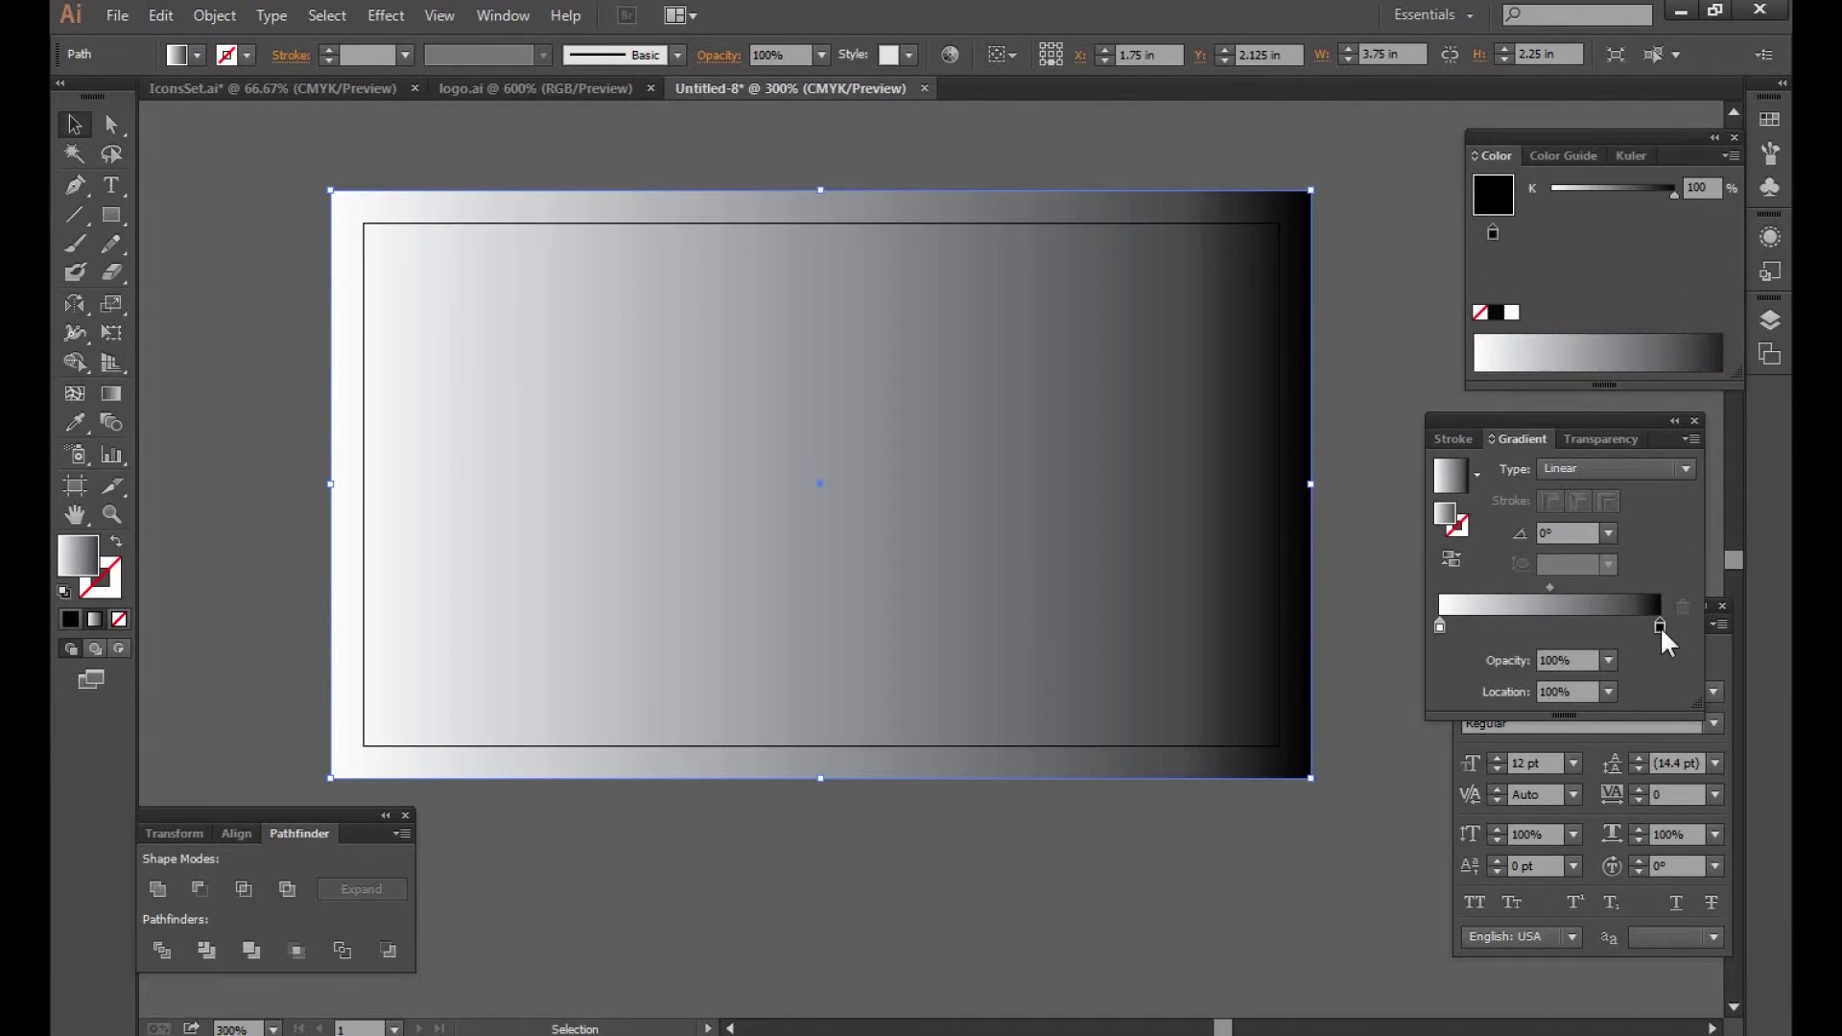
key(g)
mouse_move(705, 246)
mouse_down()
mouse_move(707, 781)
mouse_move(722, 788)
mouse_up()
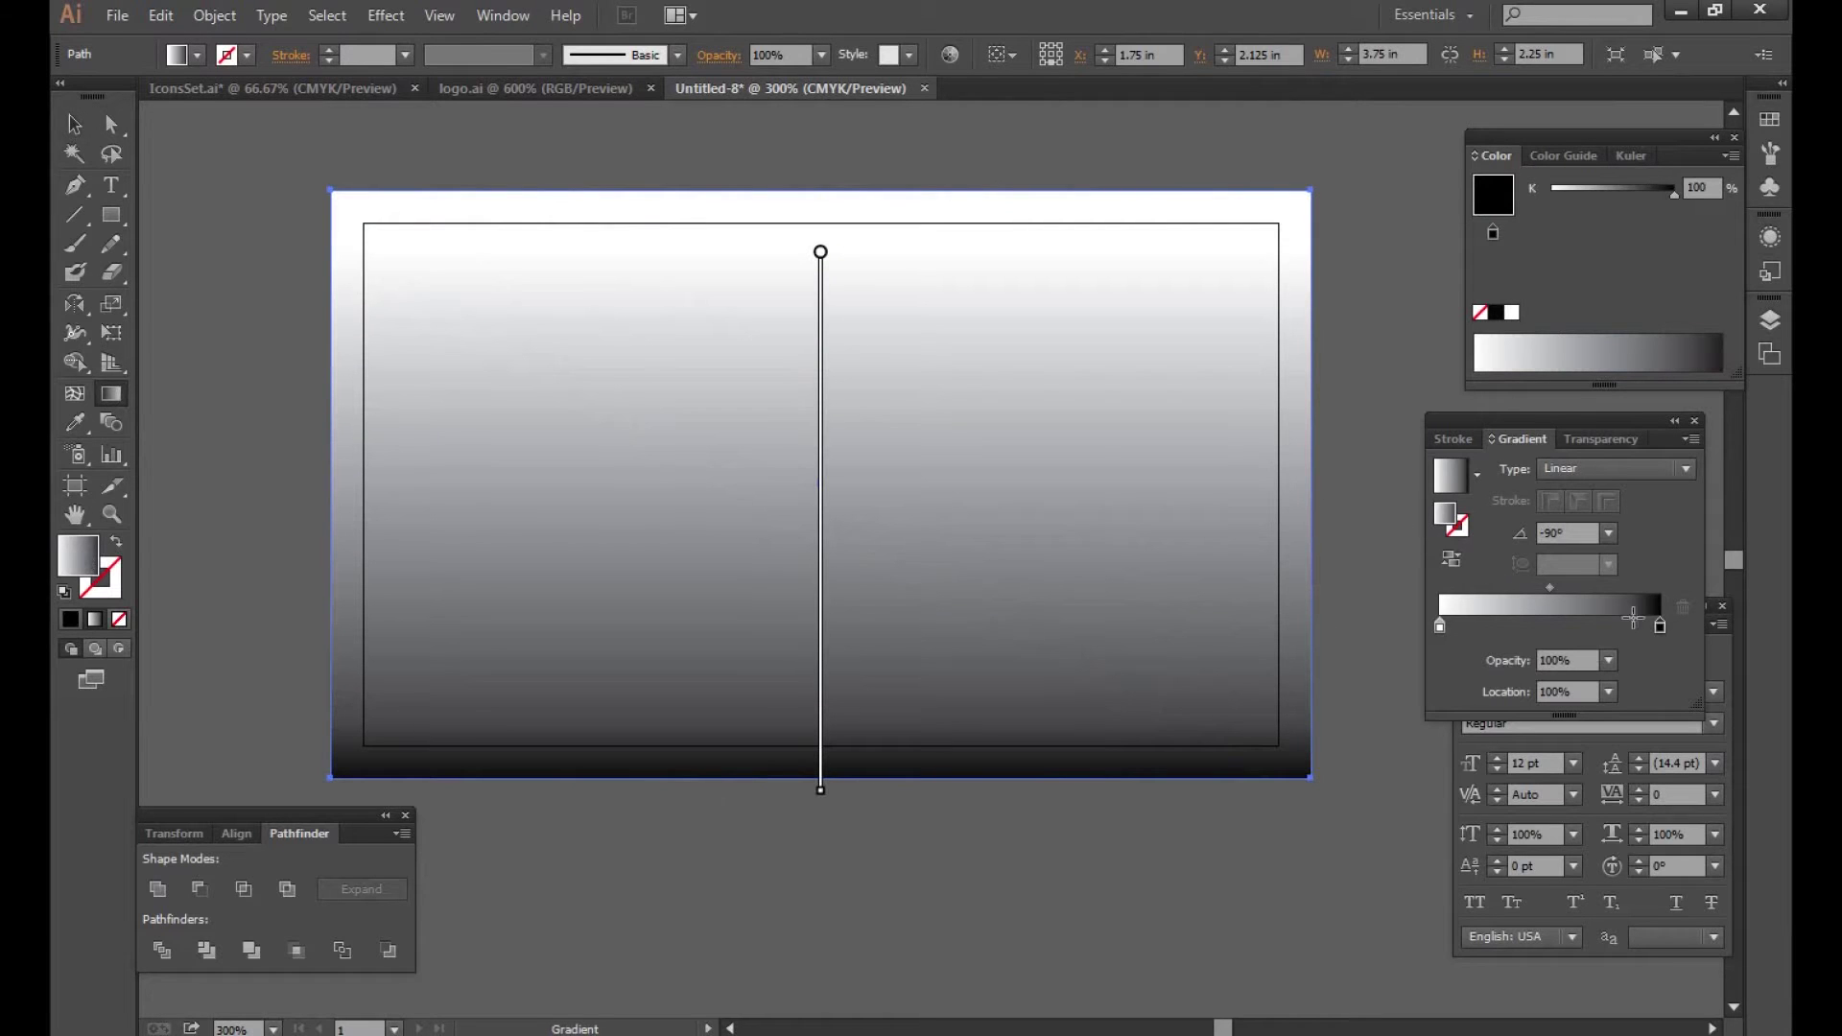
click(1439, 627)
drag(1646, 190, 1650, 190)
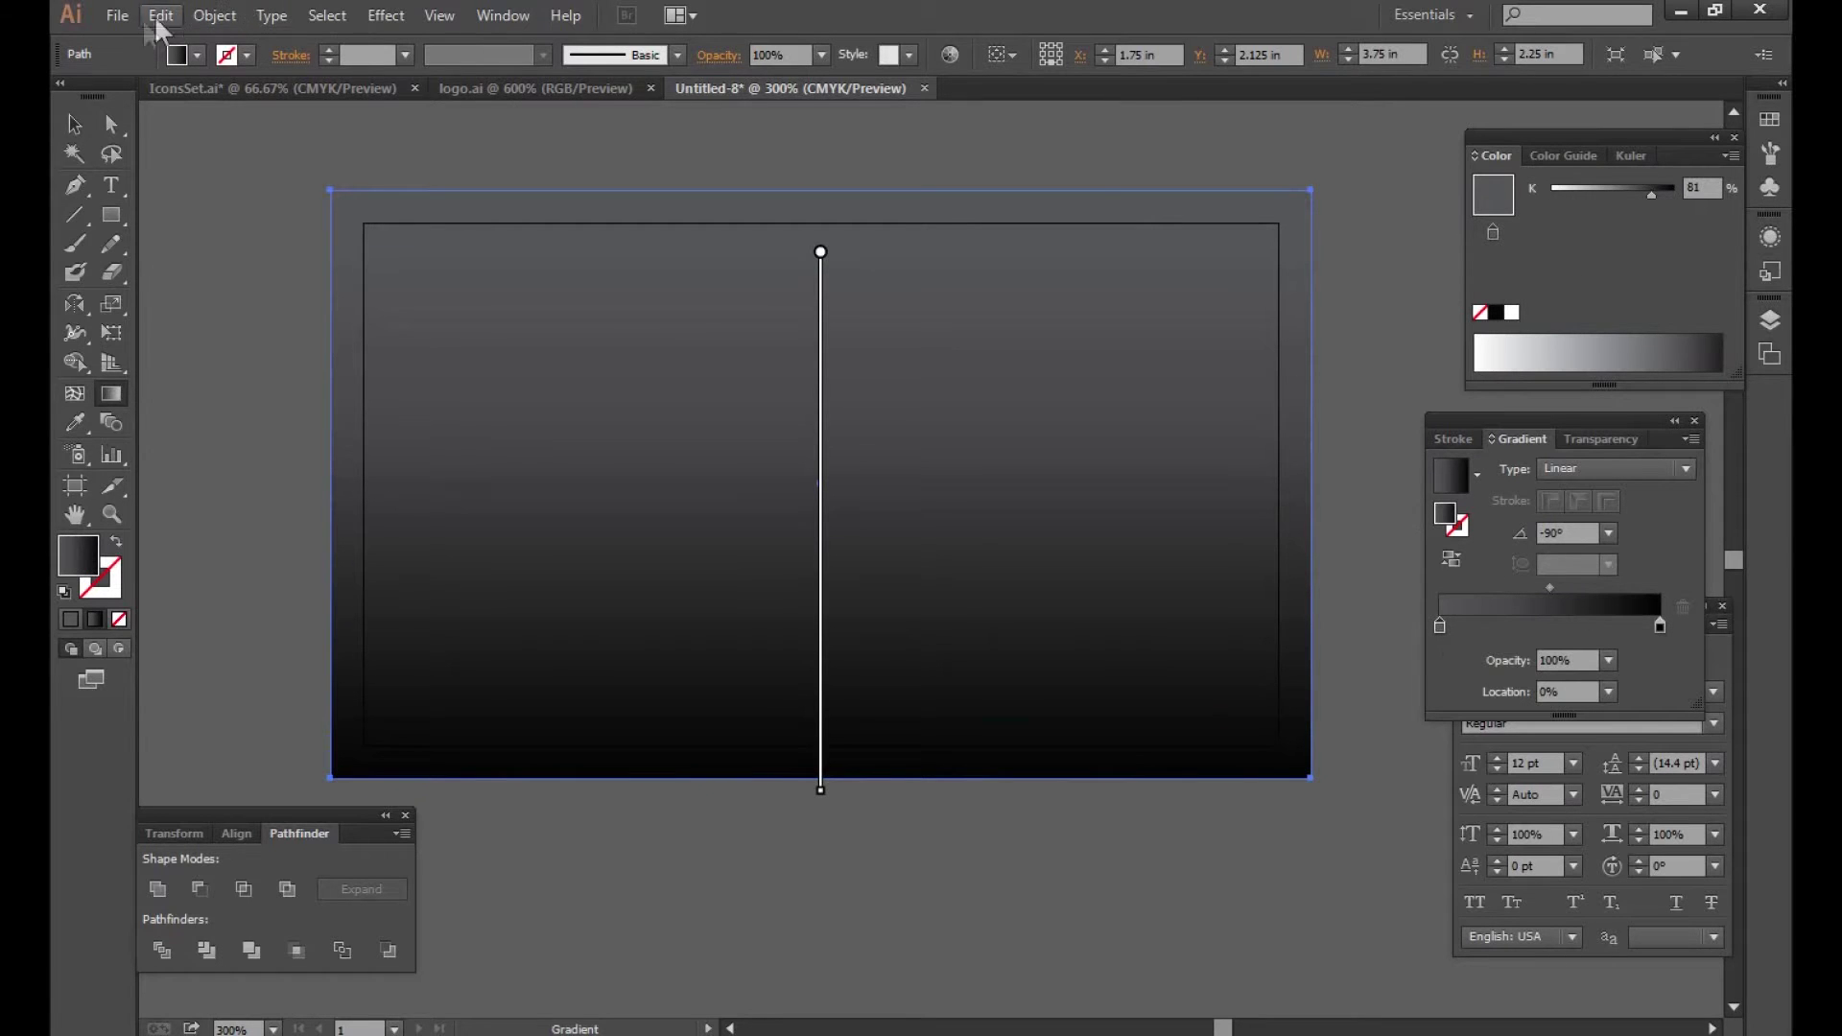
Step: Switch the document colour mode to RGB and hide the artboard and bleed guides
click(117, 16)
mouse_move(257, 633)
click(555, 644)
click(74, 123)
click(235, 185)
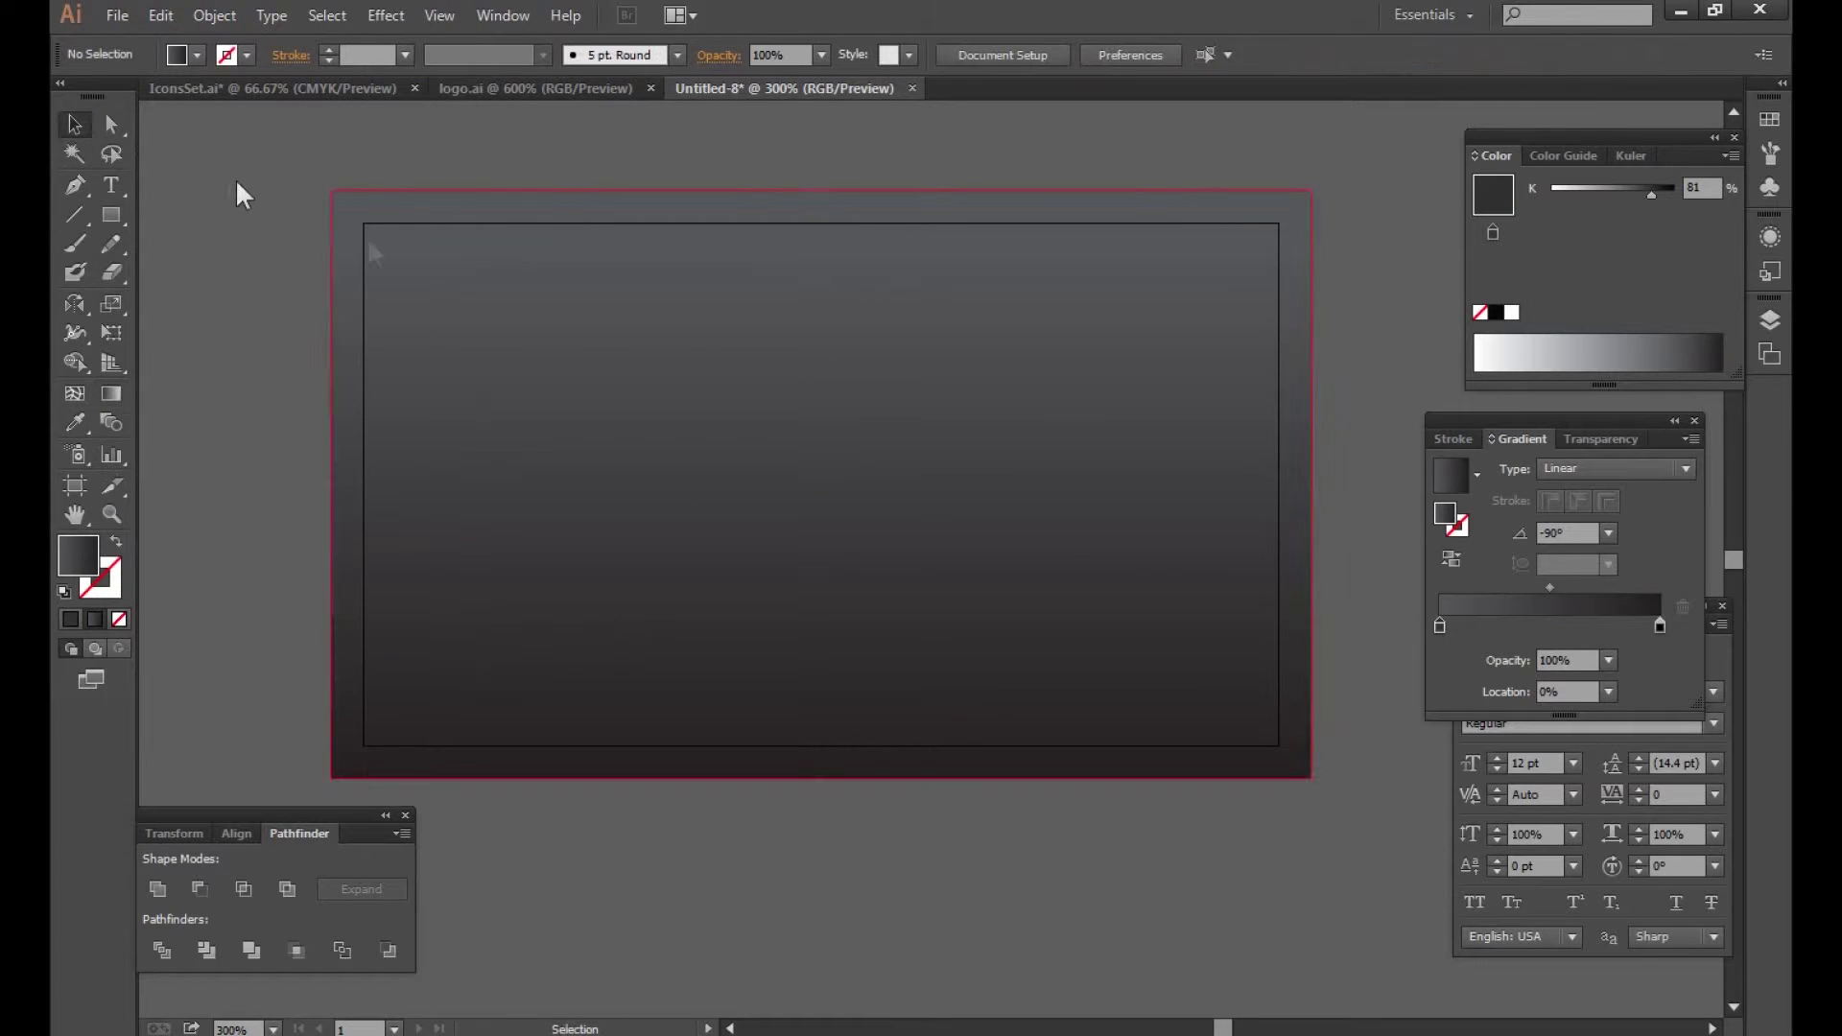
key(ctrl+minus)
key(ctrl+shift+h)
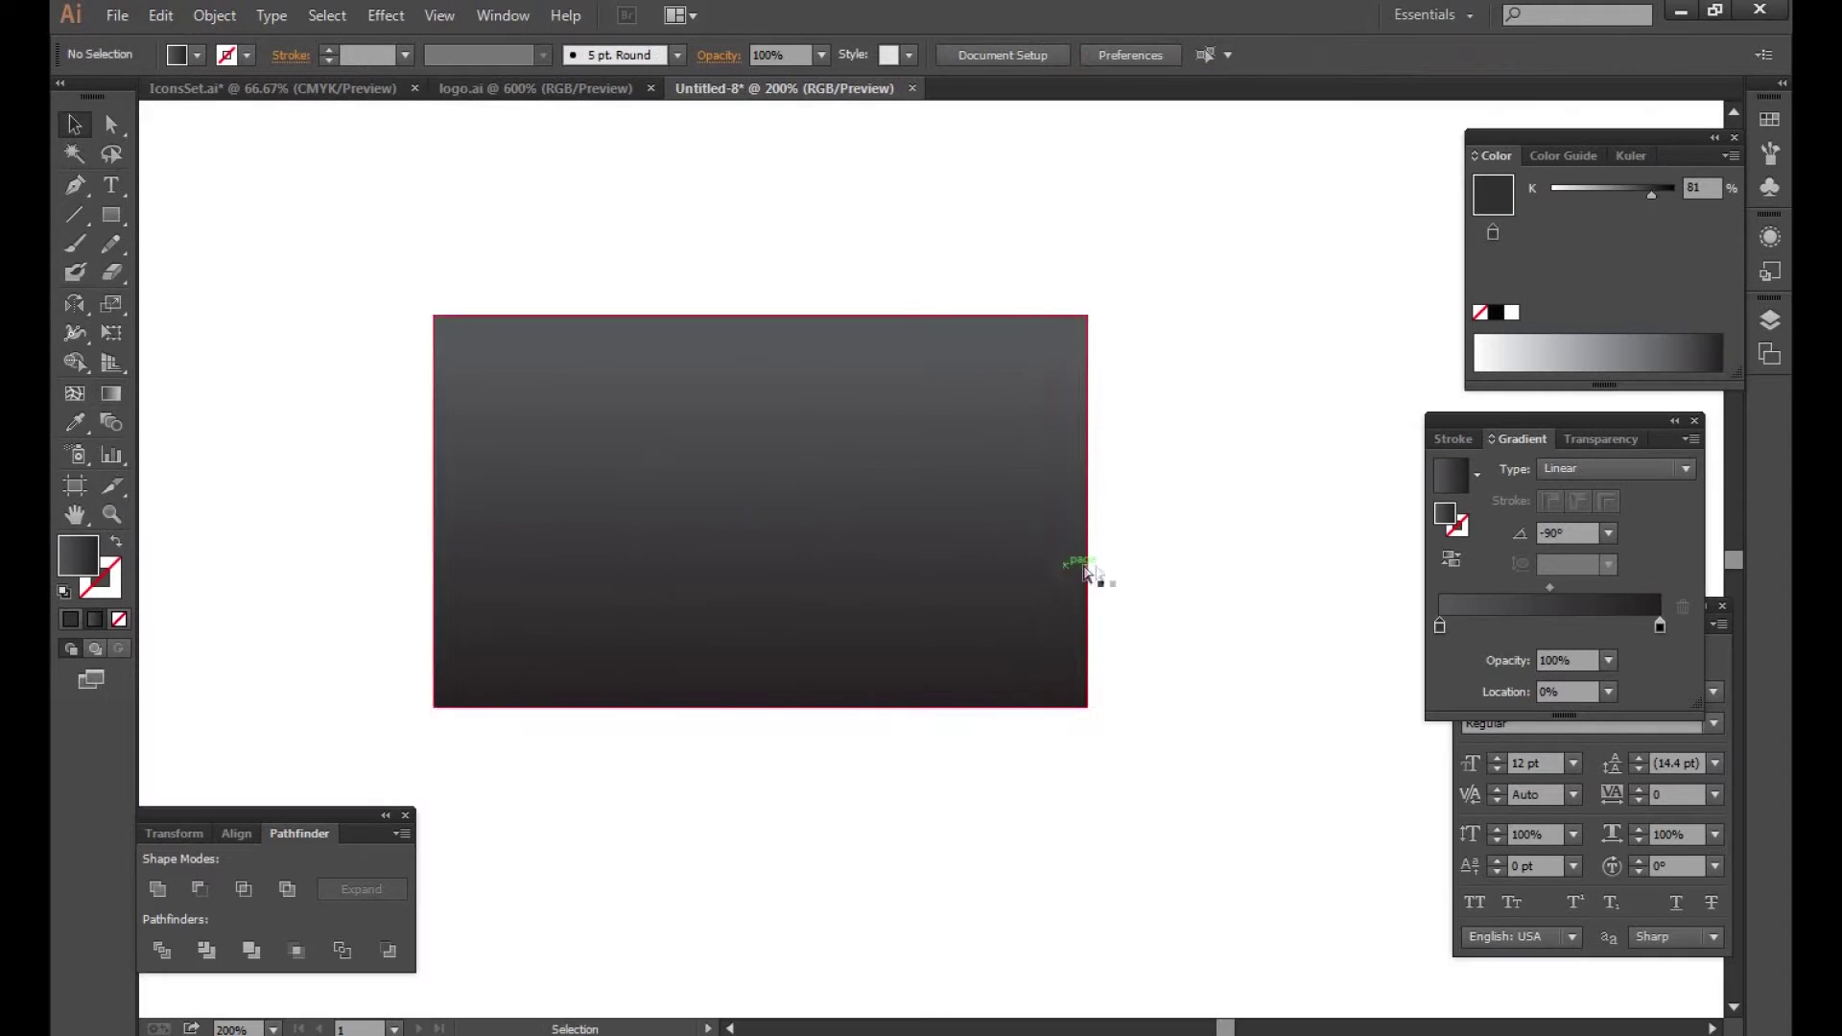
drag(1020, 563, 1064, 566)
key(ctrl+plus)
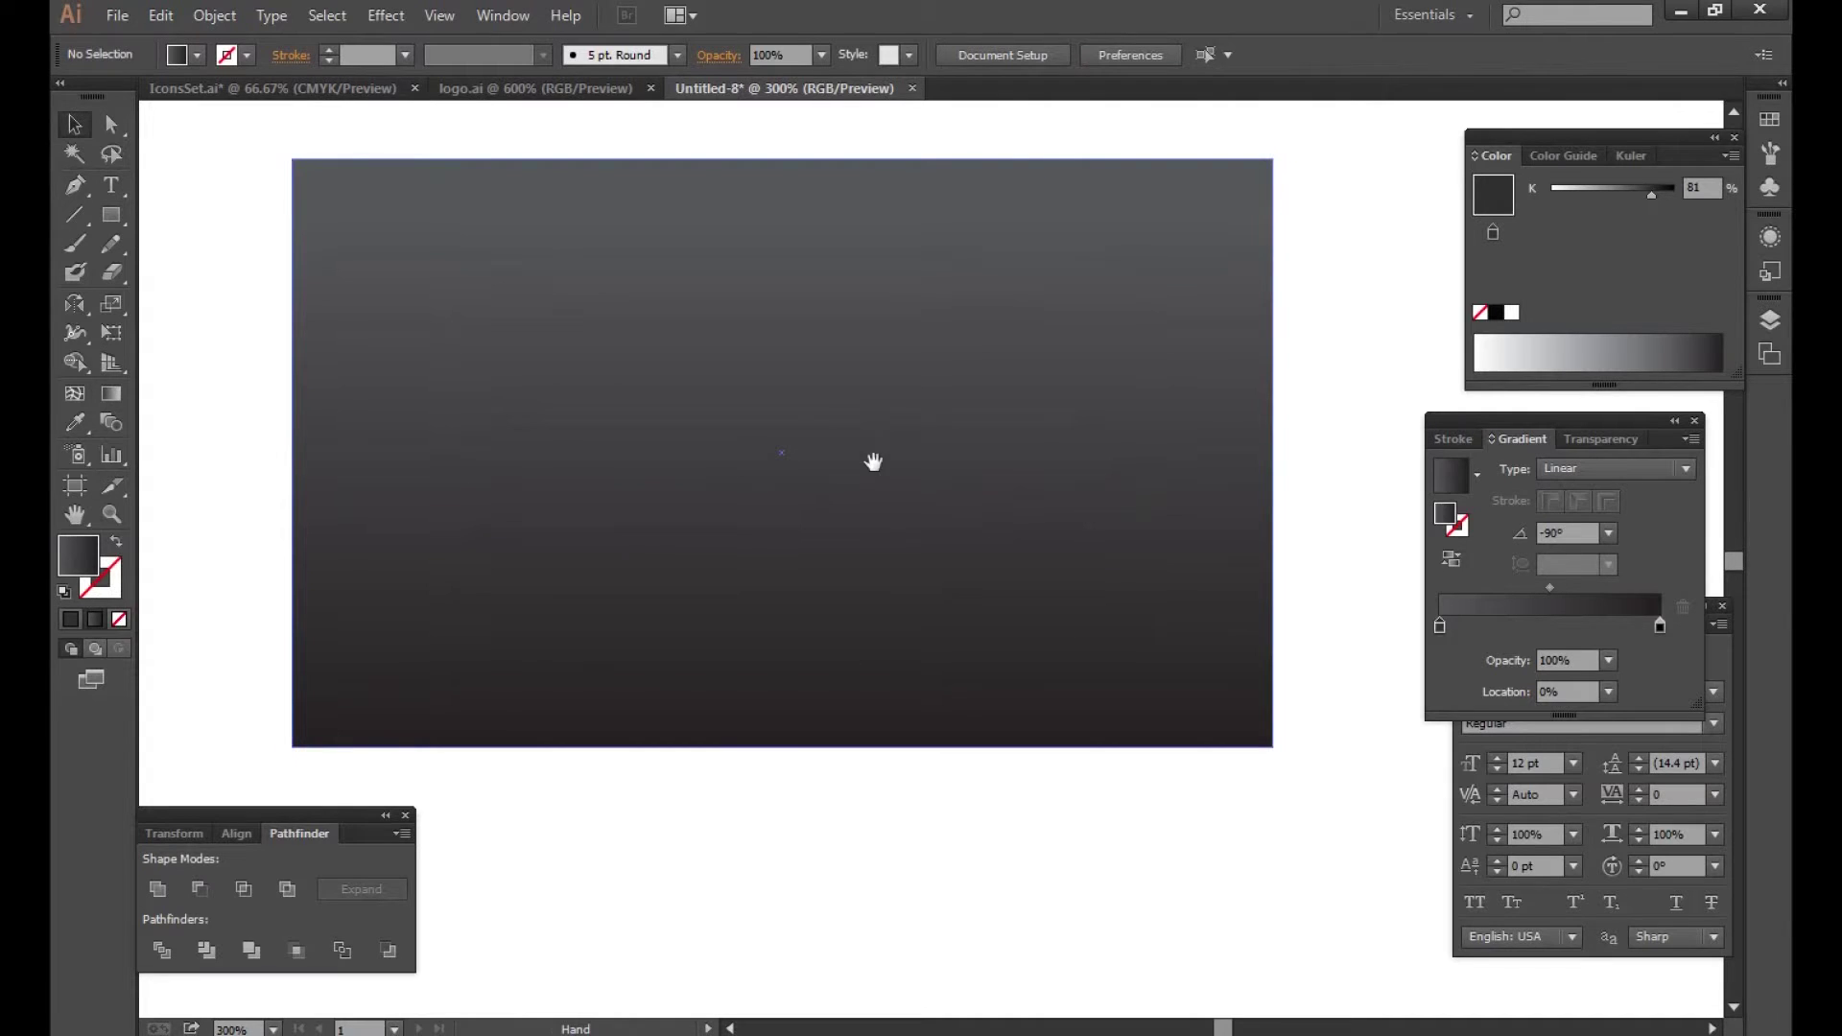
Step: Set the gradient's top stop to 90% black using CMYK colour values
click(1192, 537)
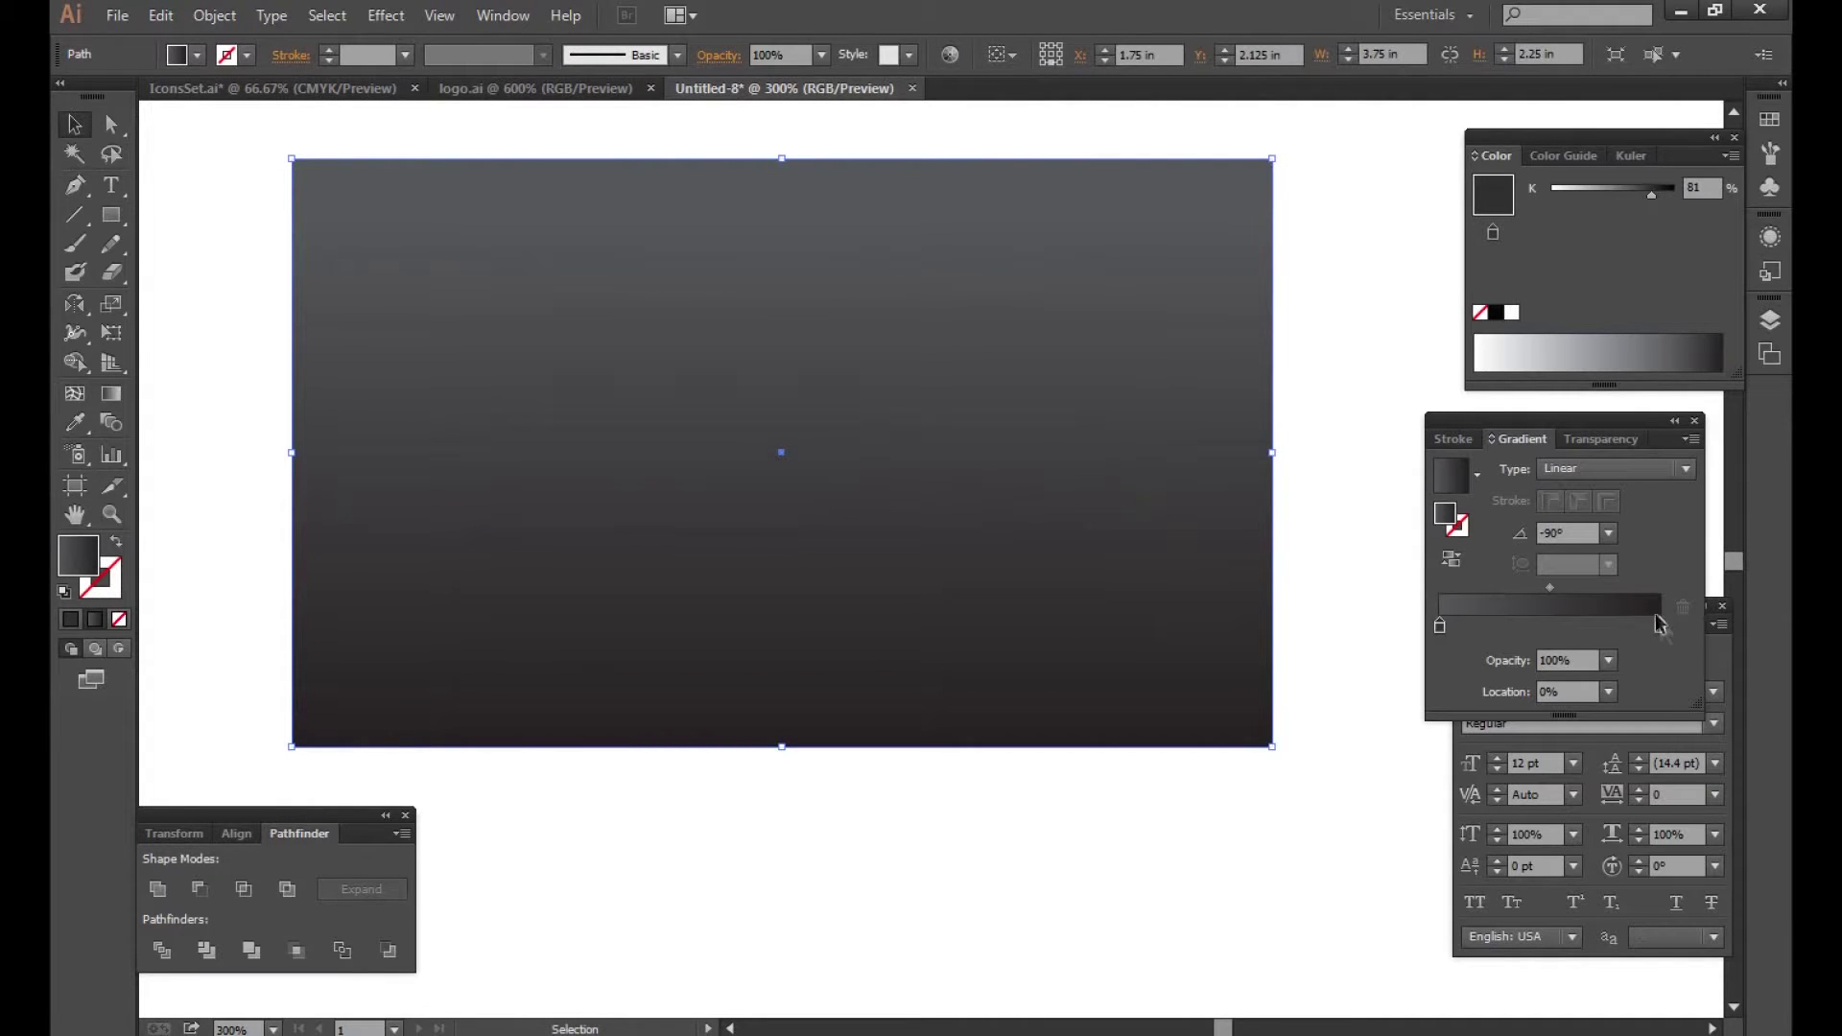
click(1657, 626)
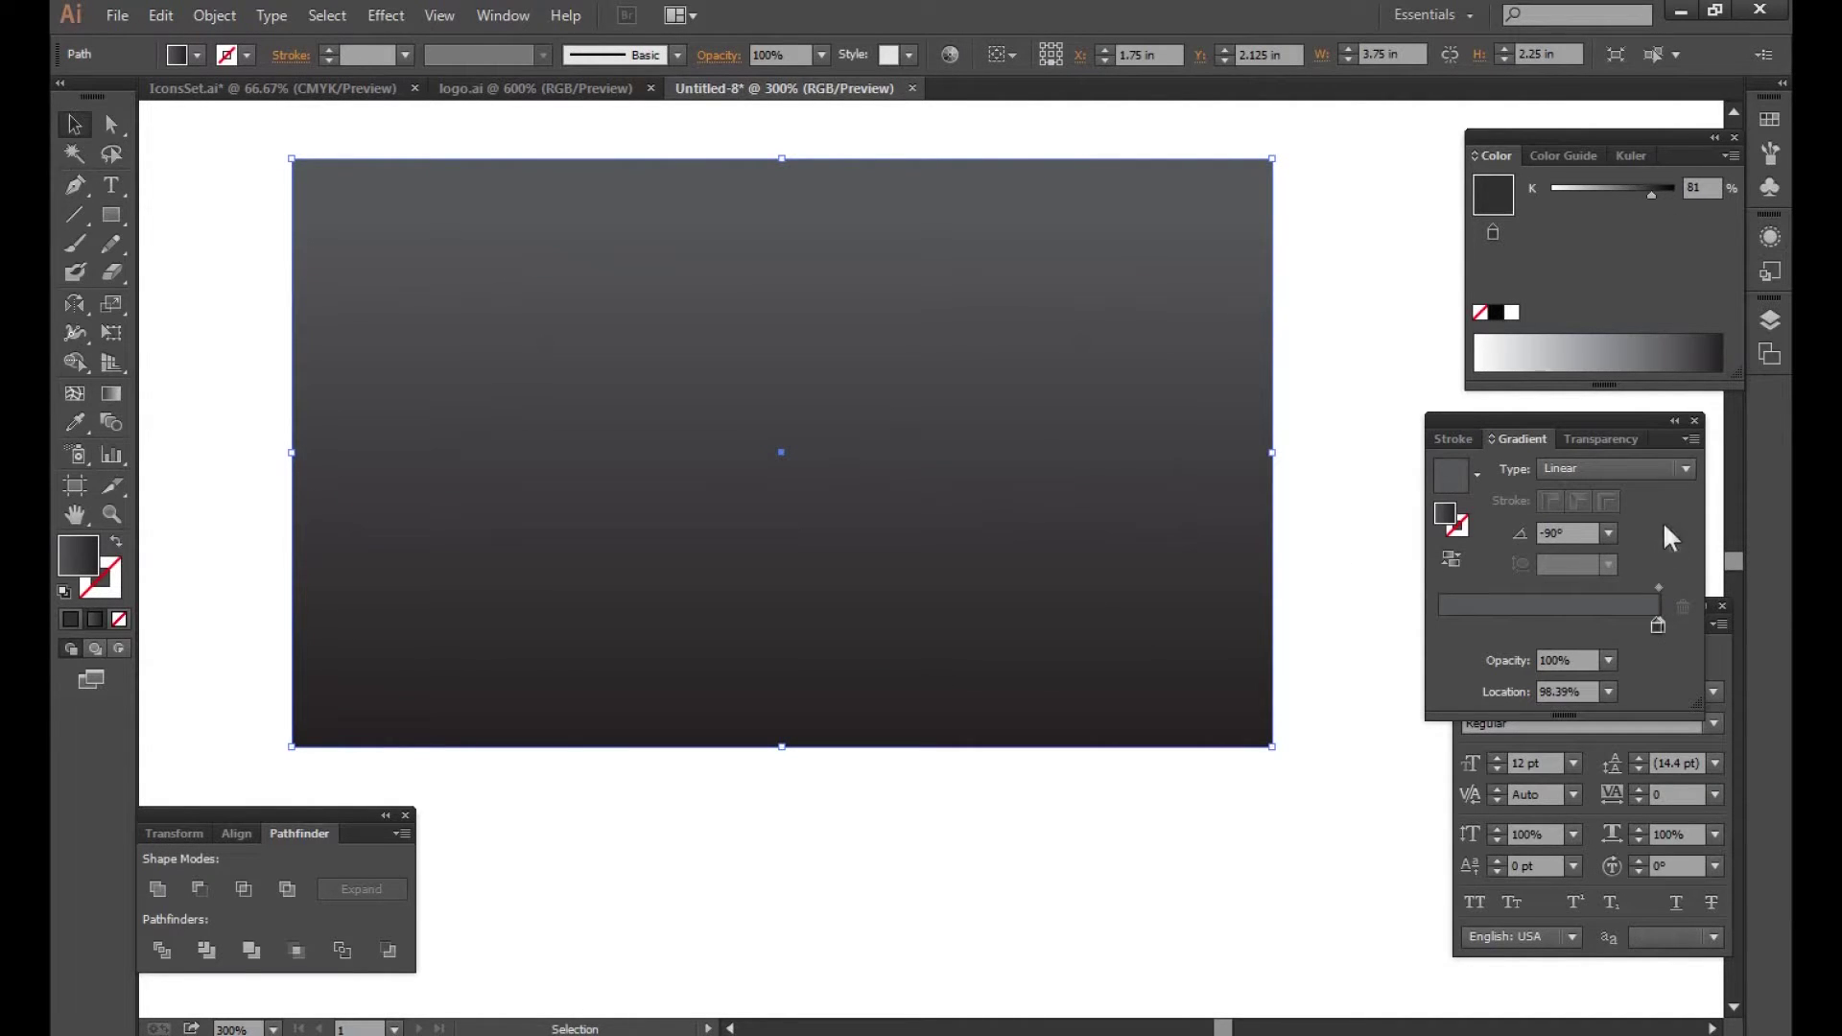
drag(1667, 633, 1653, 641)
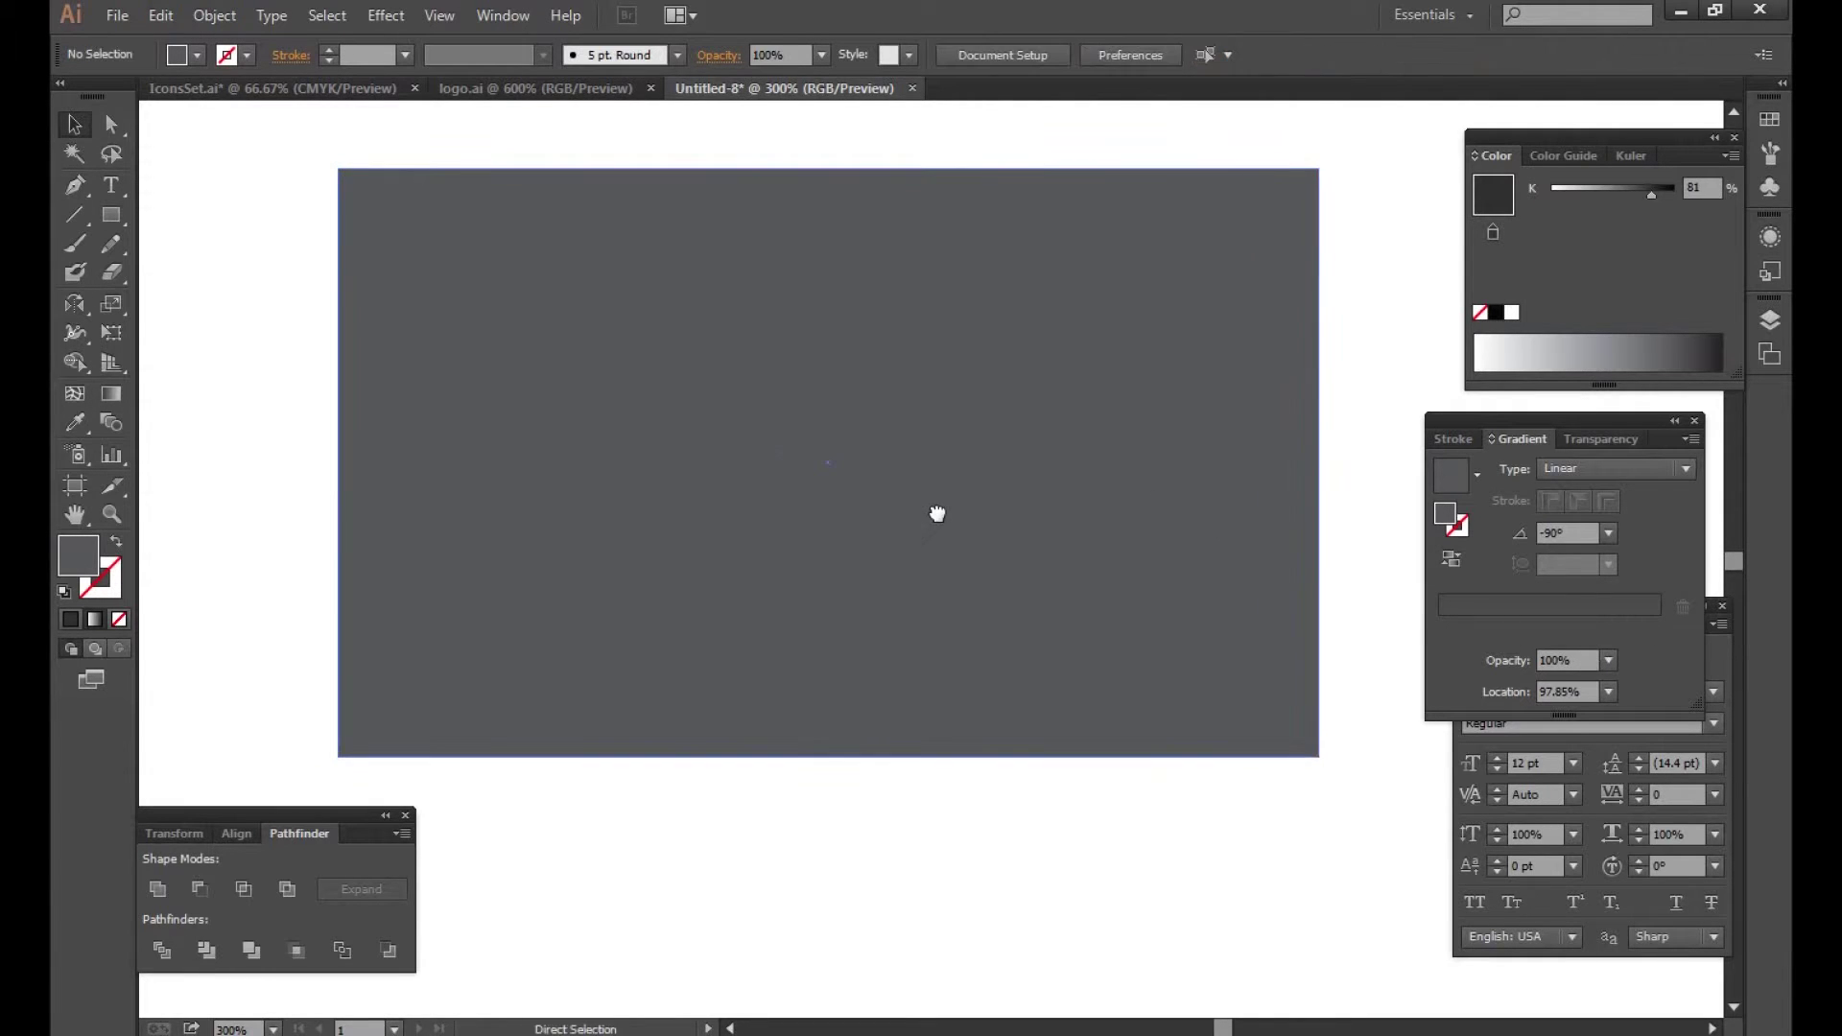
key(ctrl+z)
click(1660, 625)
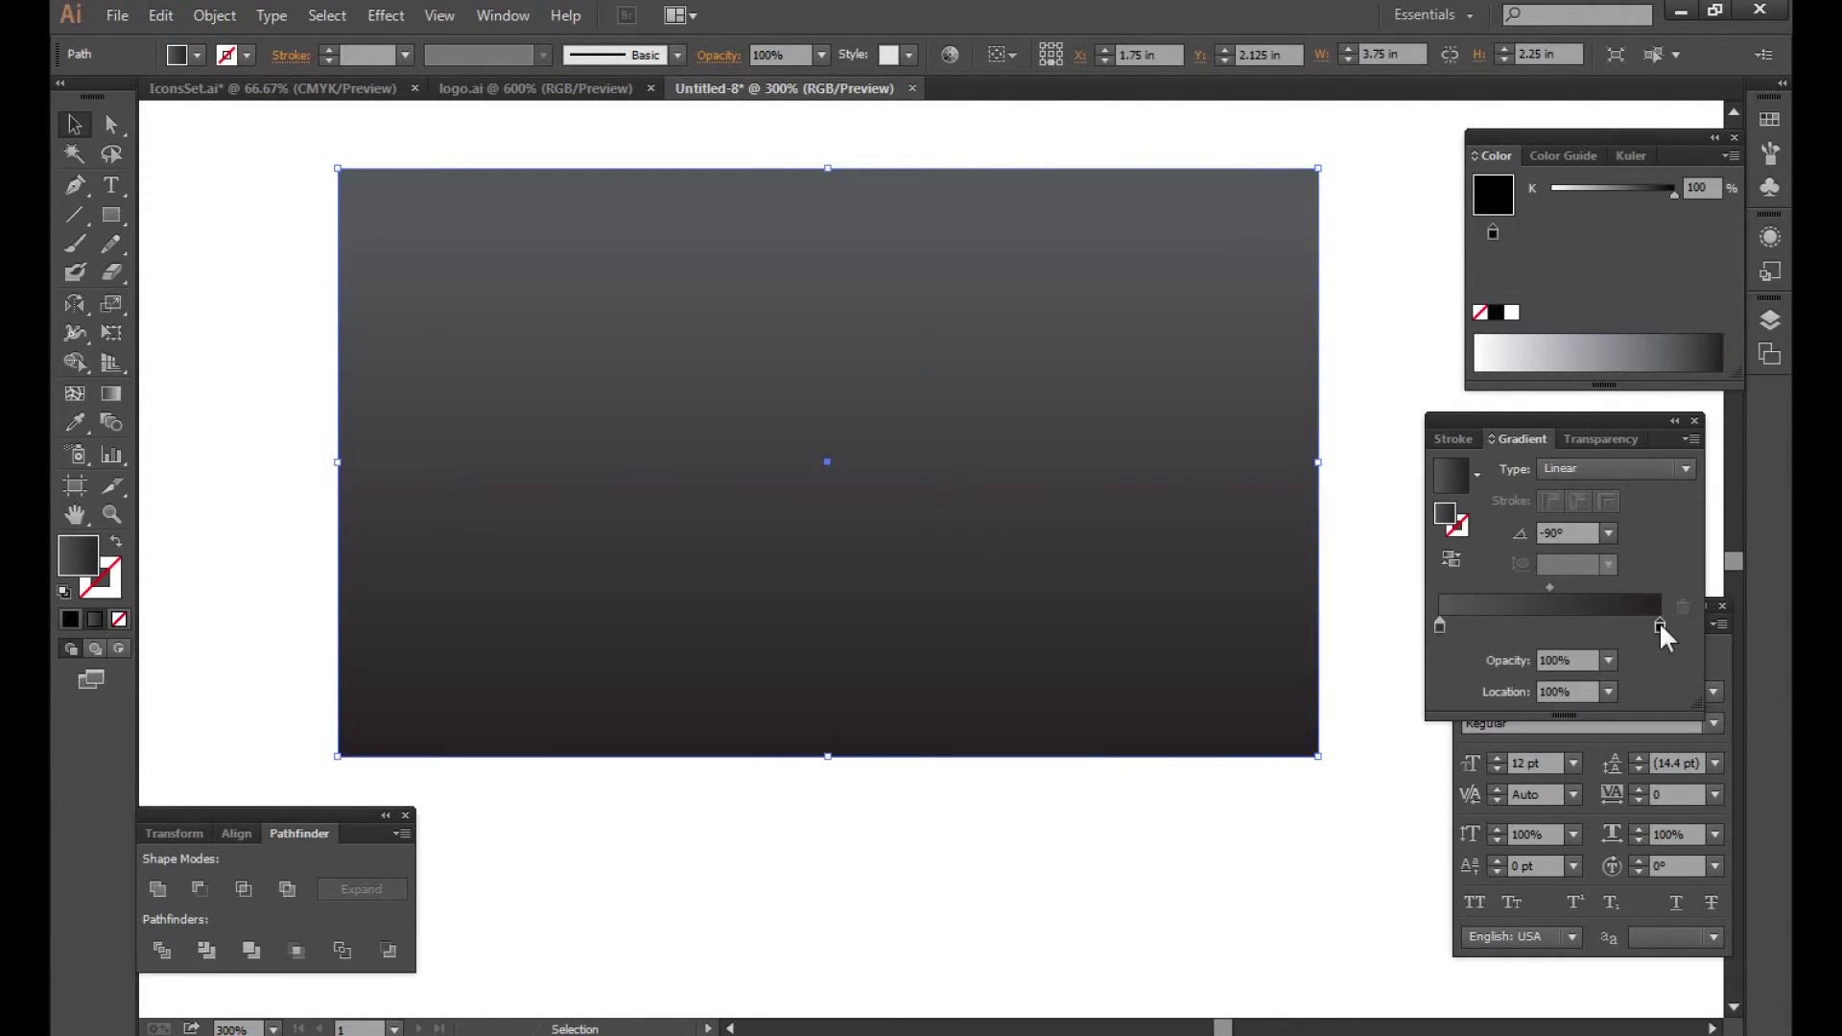
click(1730, 156)
click(1588, 278)
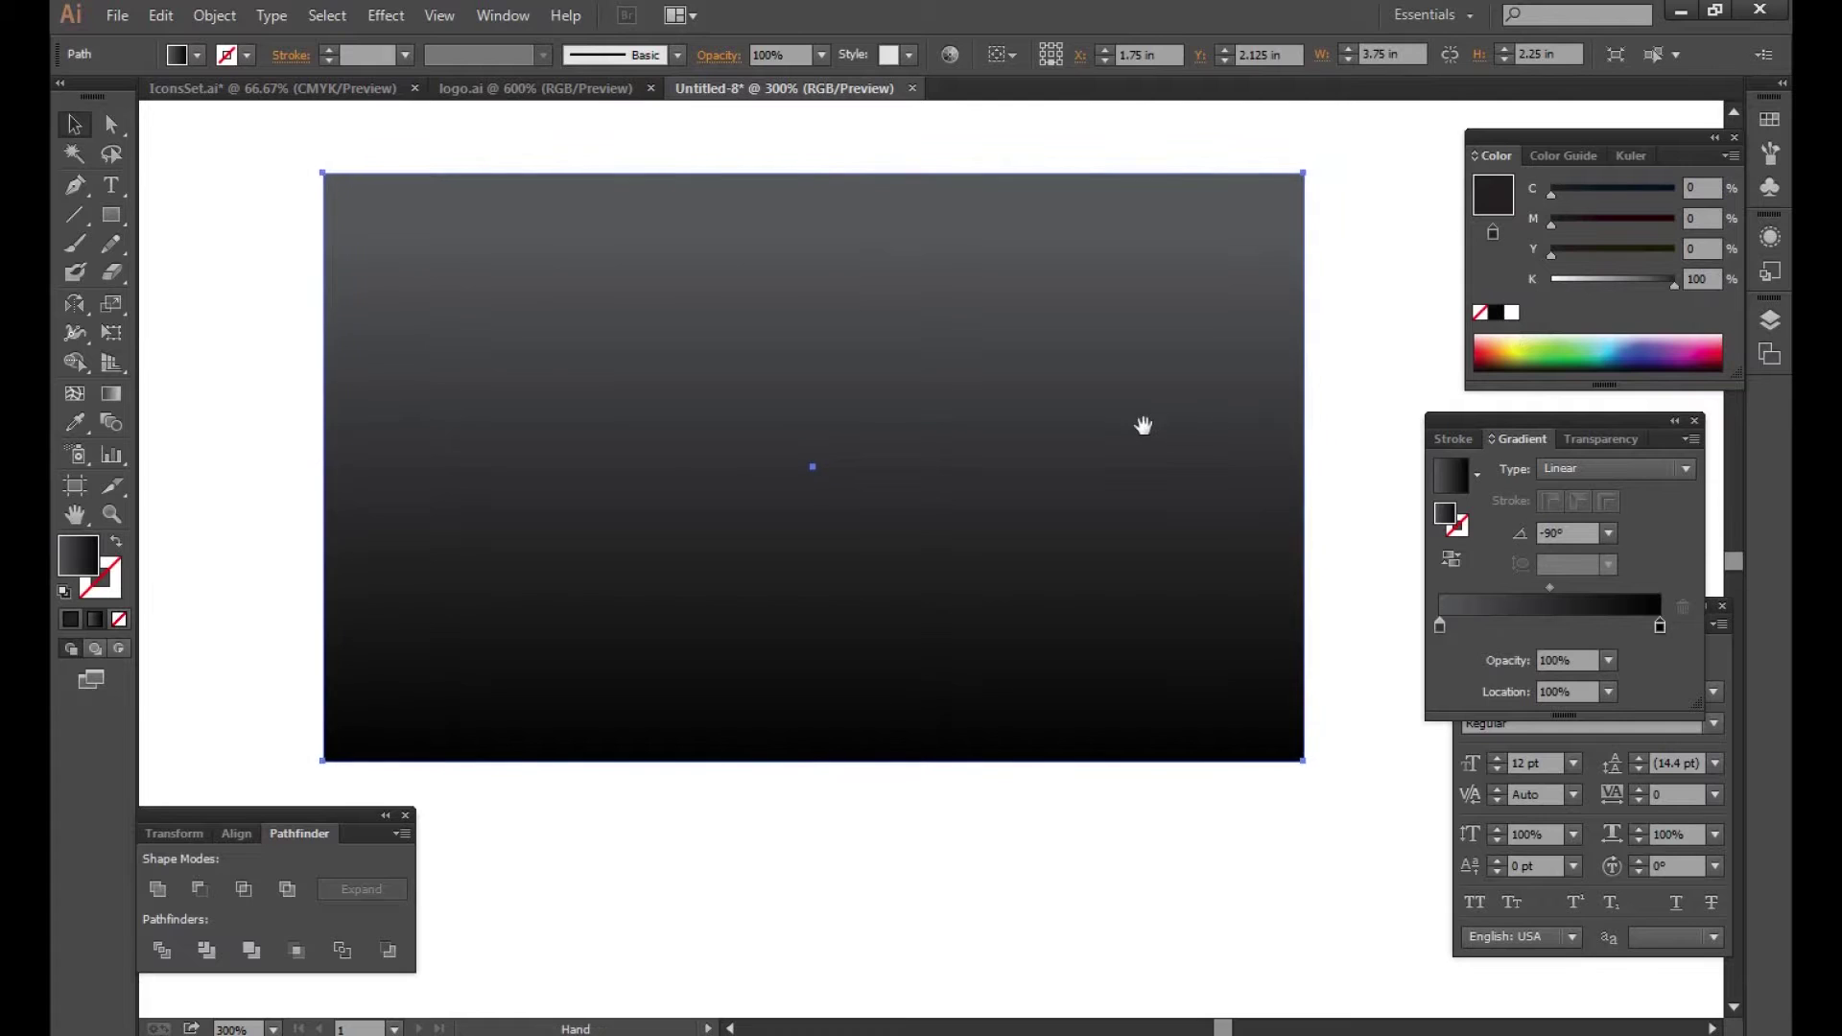
drag(1069, 504, 1020, 526)
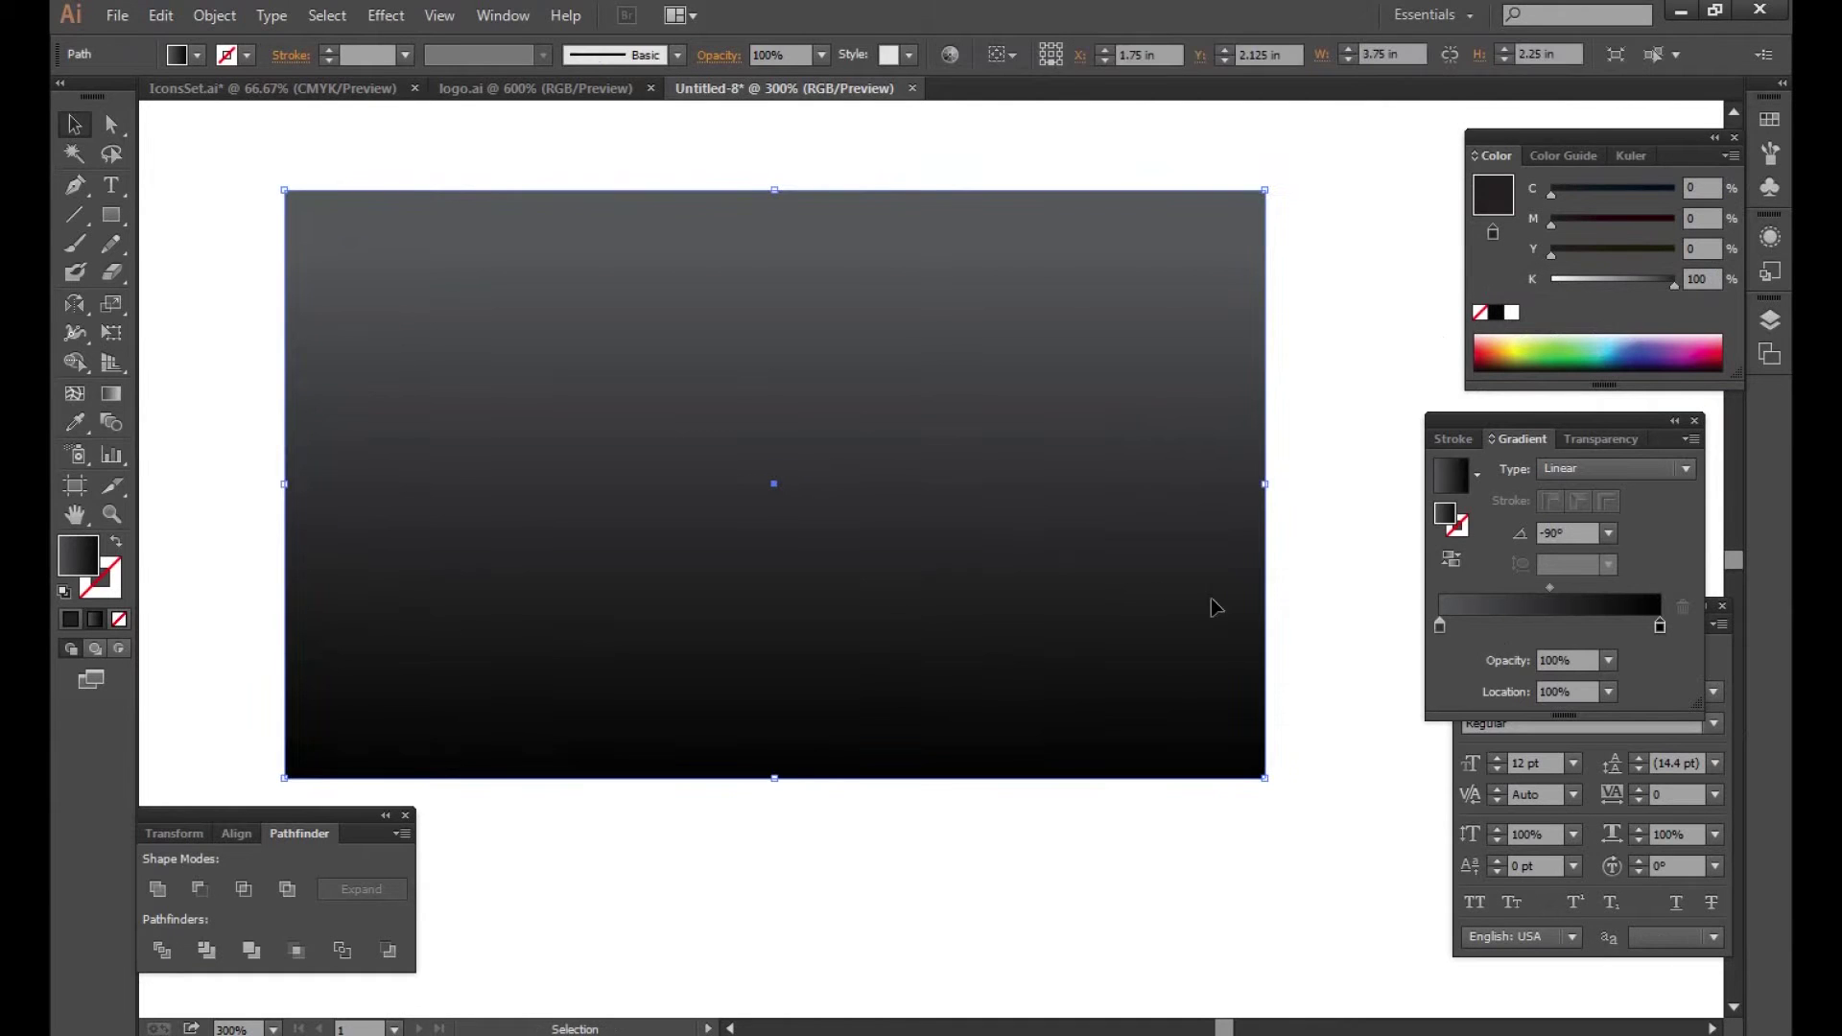
click(1439, 625)
drag(1654, 186, 1661, 183)
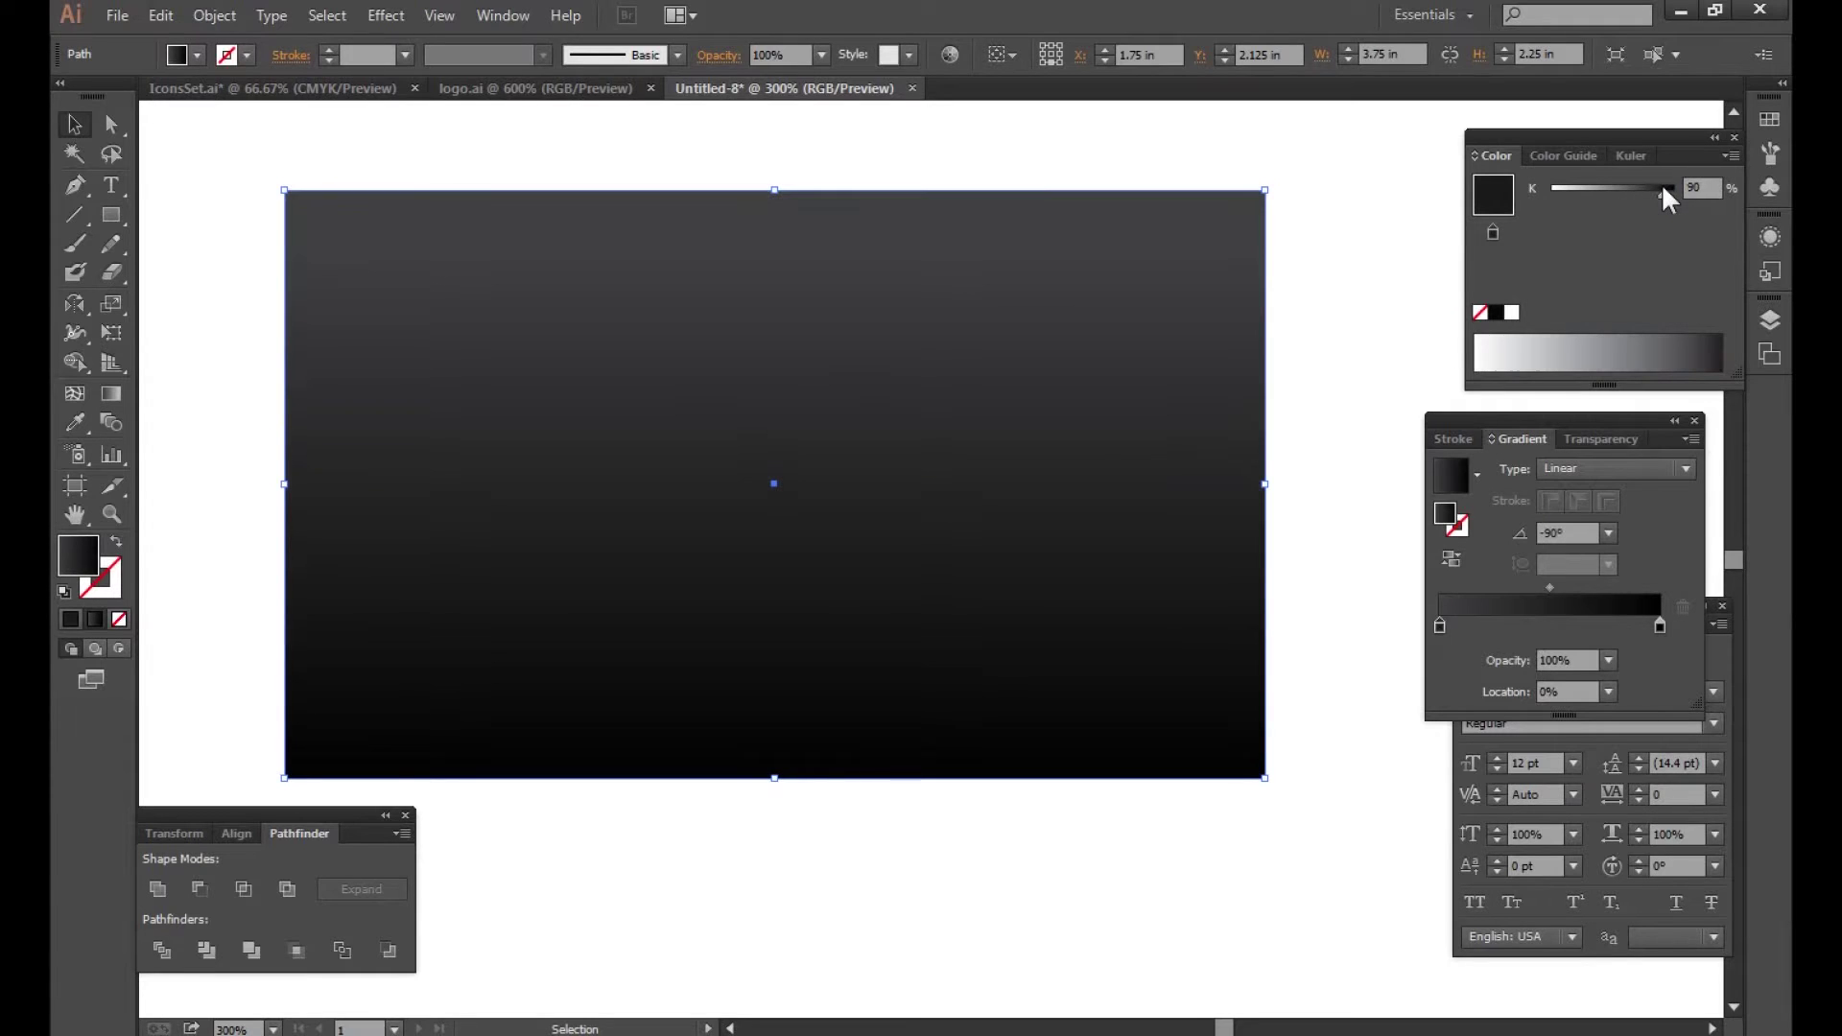
key(ctrl+shift+a)
drag(1138, 448, 1134, 447)
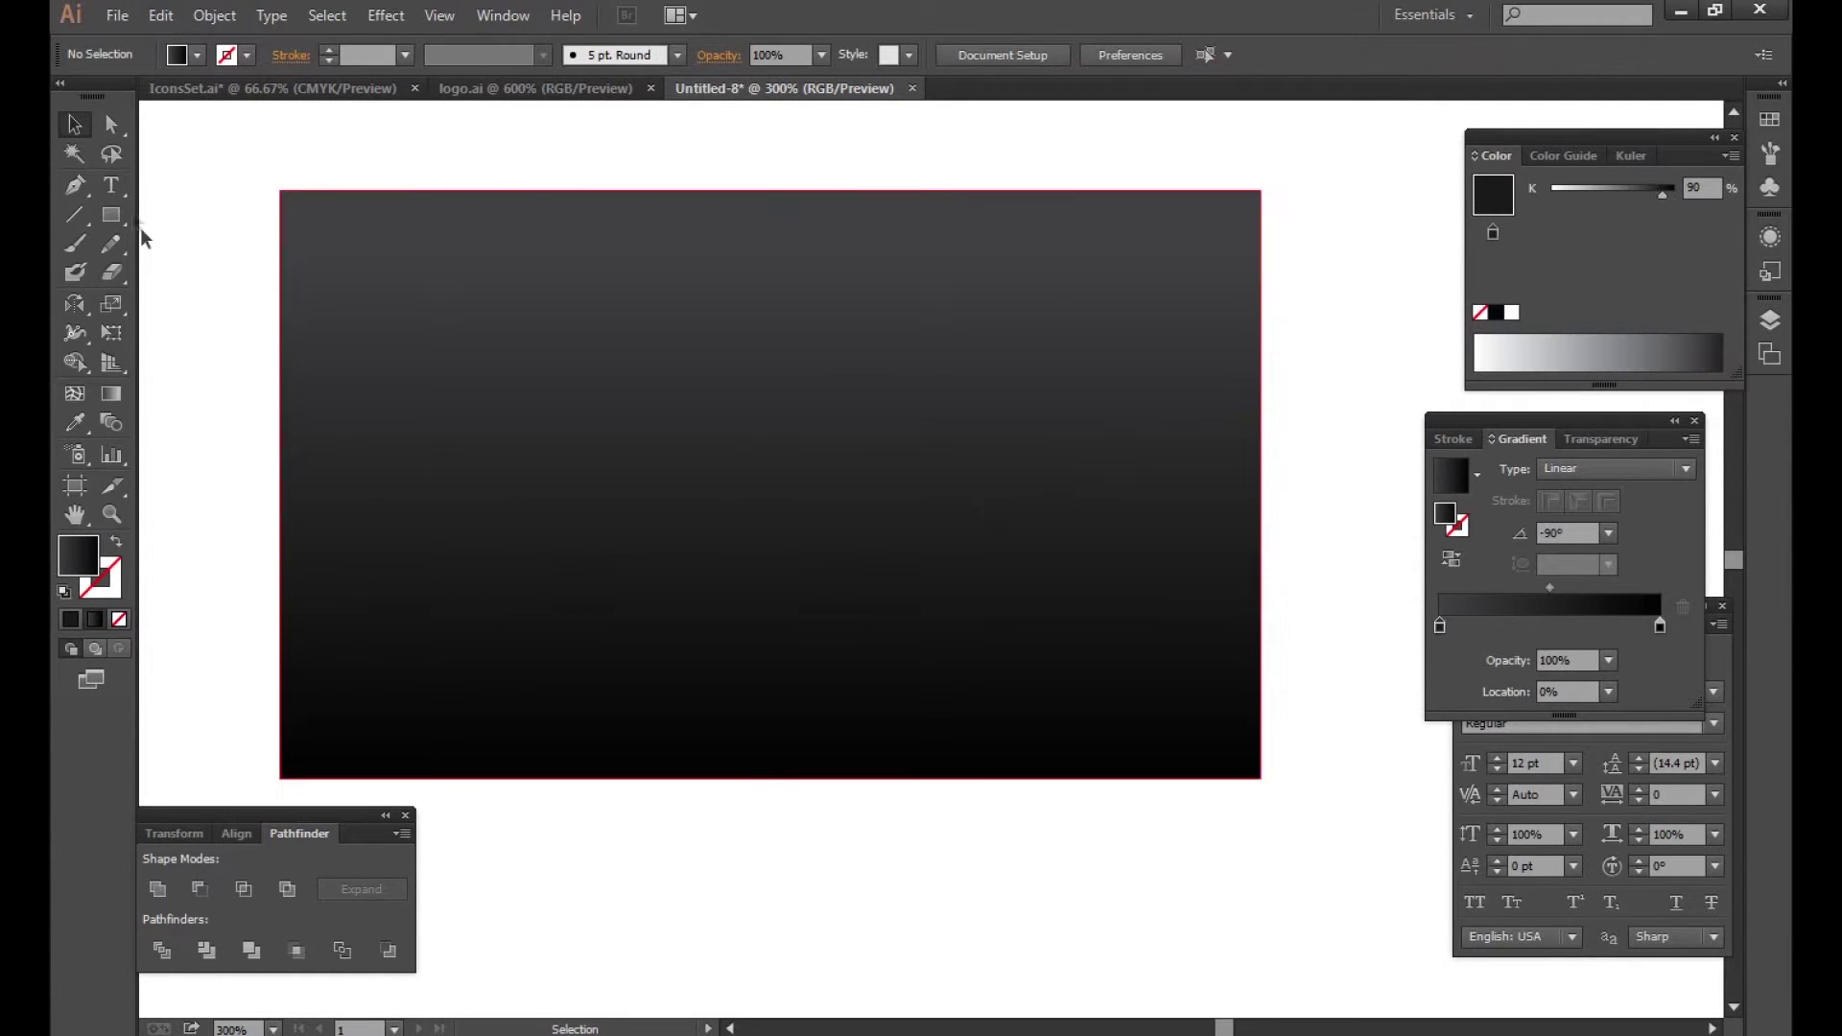
click(113, 185)
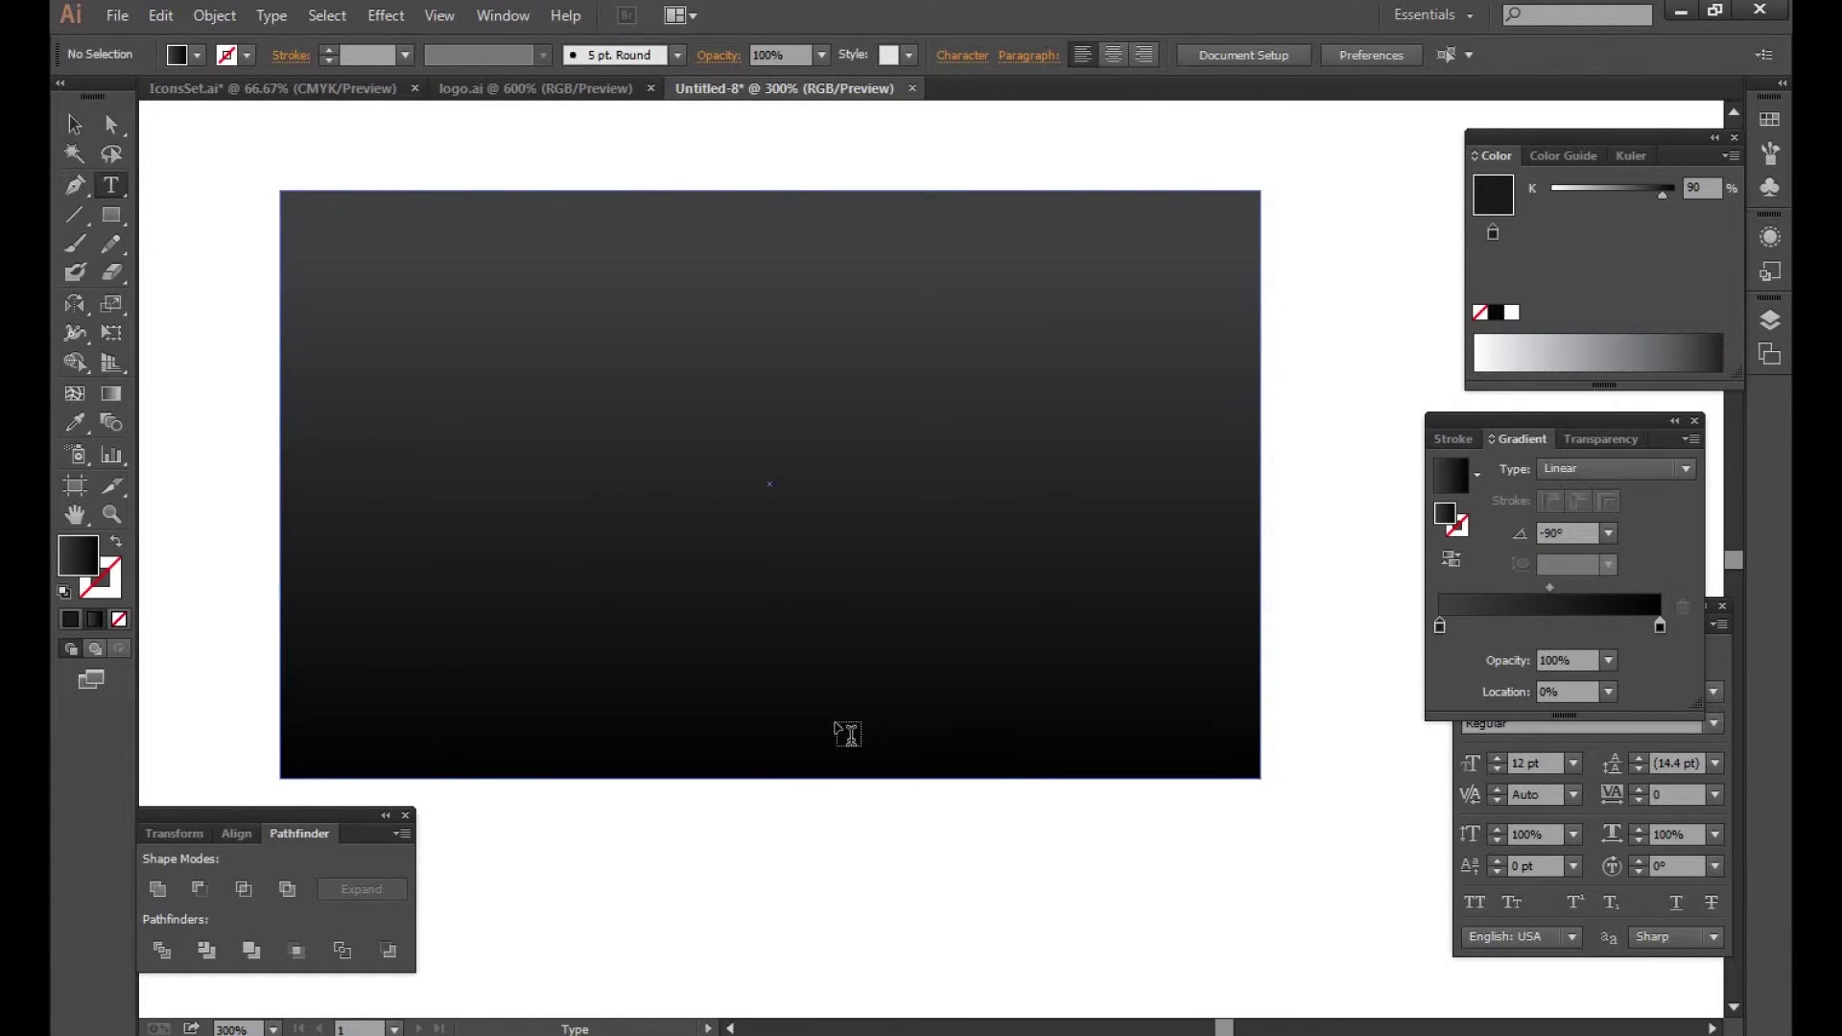
Step: Type the BEAUTY KHAN name in the card's centre and colour it white
click(735, 538)
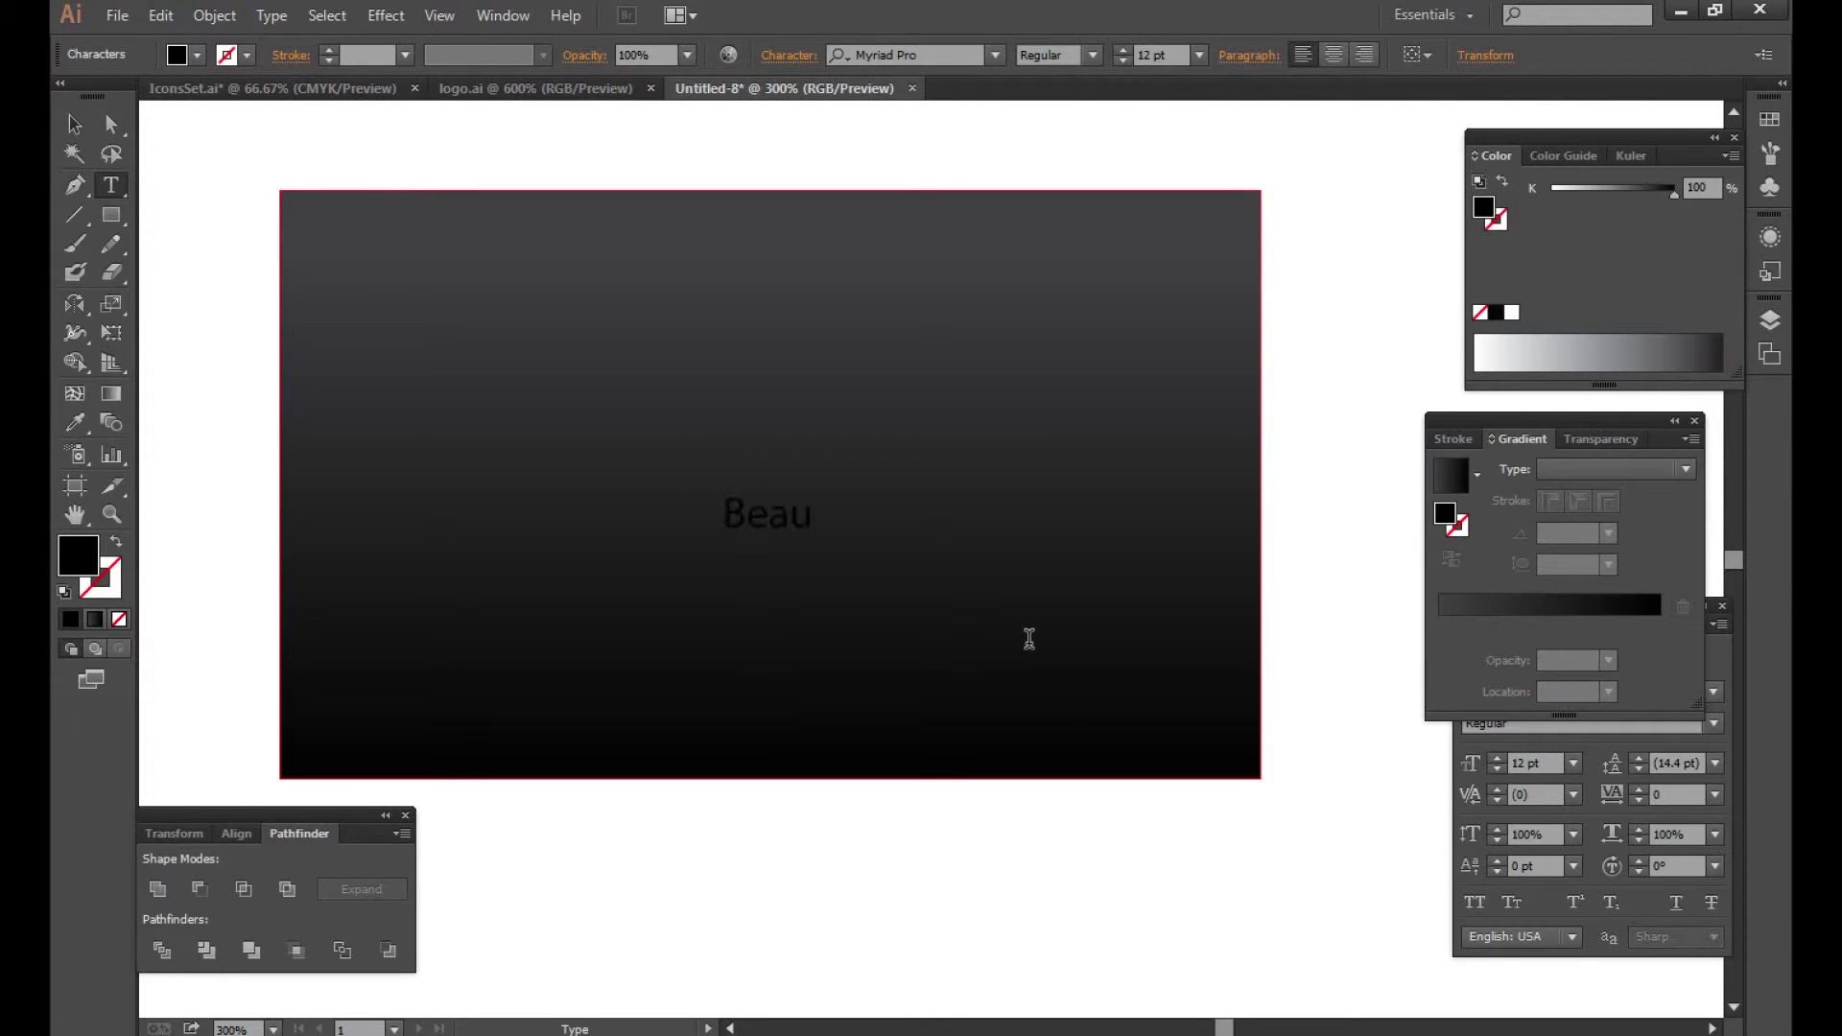
text(n)
key(ctrl+a)
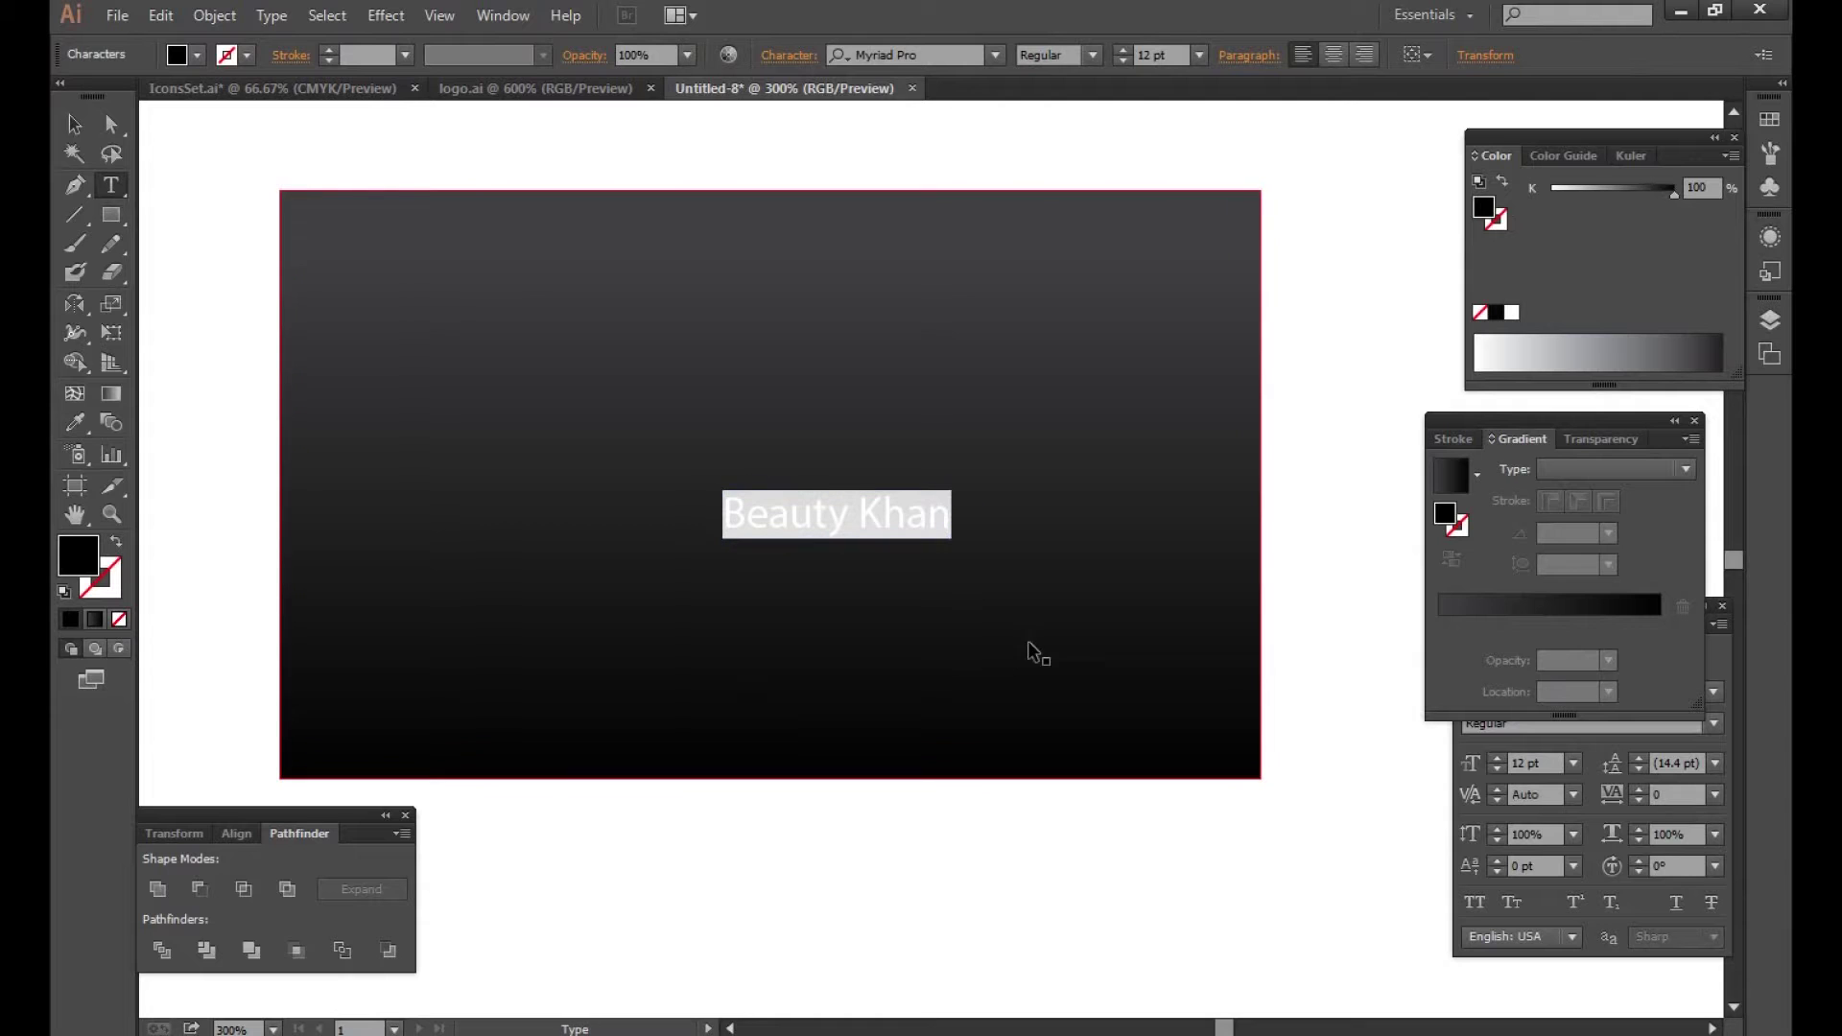
click(1727, 156)
click(1583, 279)
click(1513, 314)
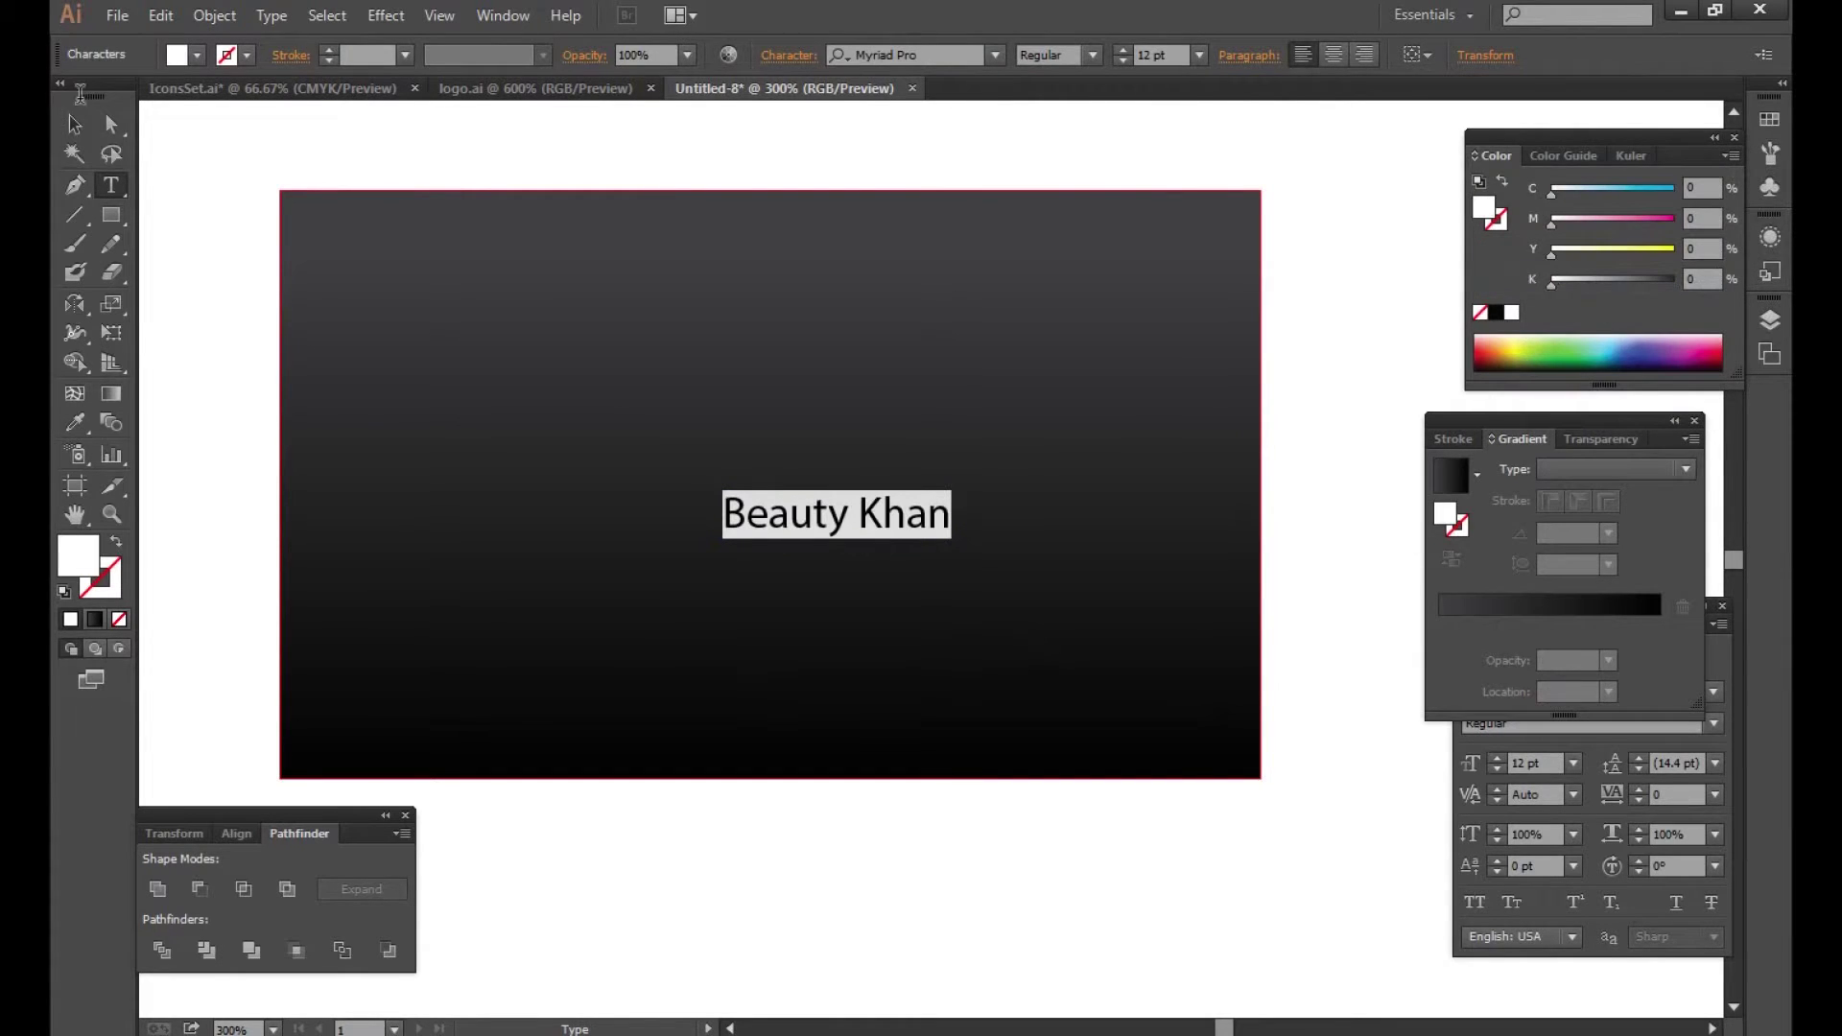
click(75, 125)
Step: Set the name in Bebas Neue Bold, then enlarge it and move it up
click(1618, 734)
click(1583, 691)
text(be)
key(Down)
key(Down)
key(Down)
key(Return)
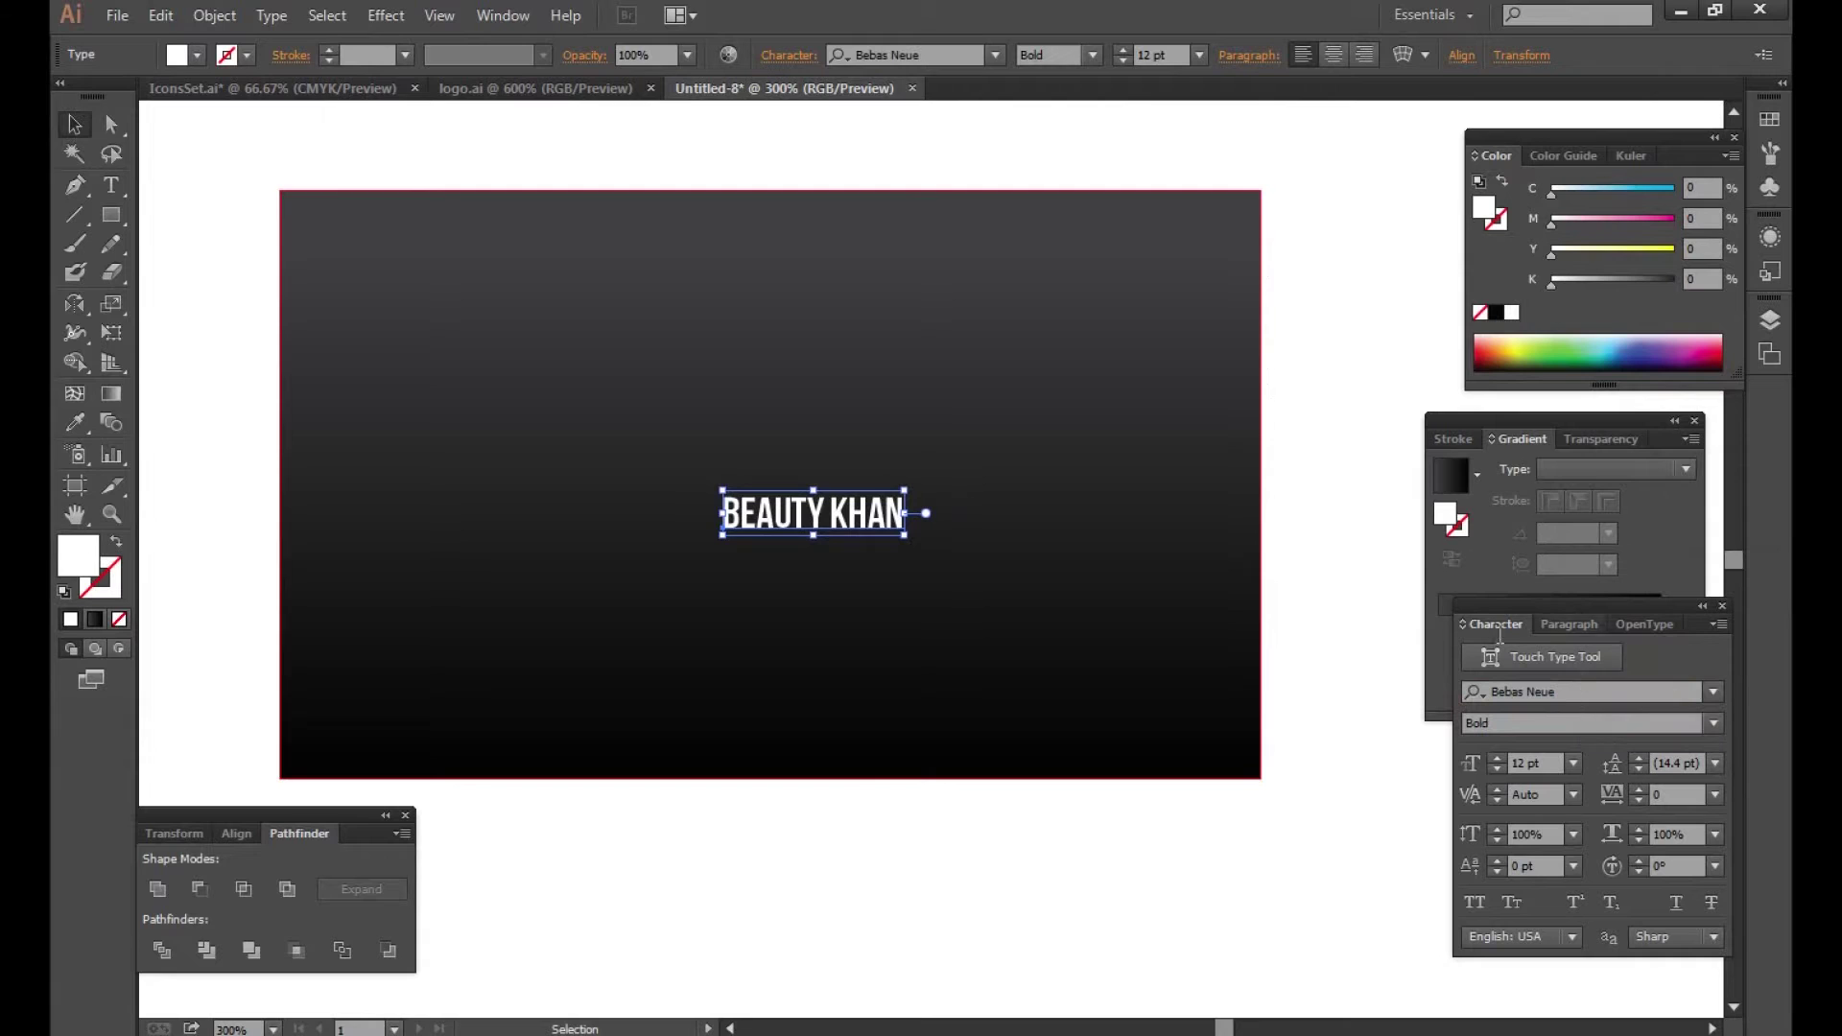
click(1178, 705)
click(892, 537)
mouse_move(905, 529)
mouse_down()
mouse_move(969, 518)
mouse_move(996, 482)
mouse_move(1003, 499)
mouse_move(927, 483)
mouse_move(916, 535)
mouse_up()
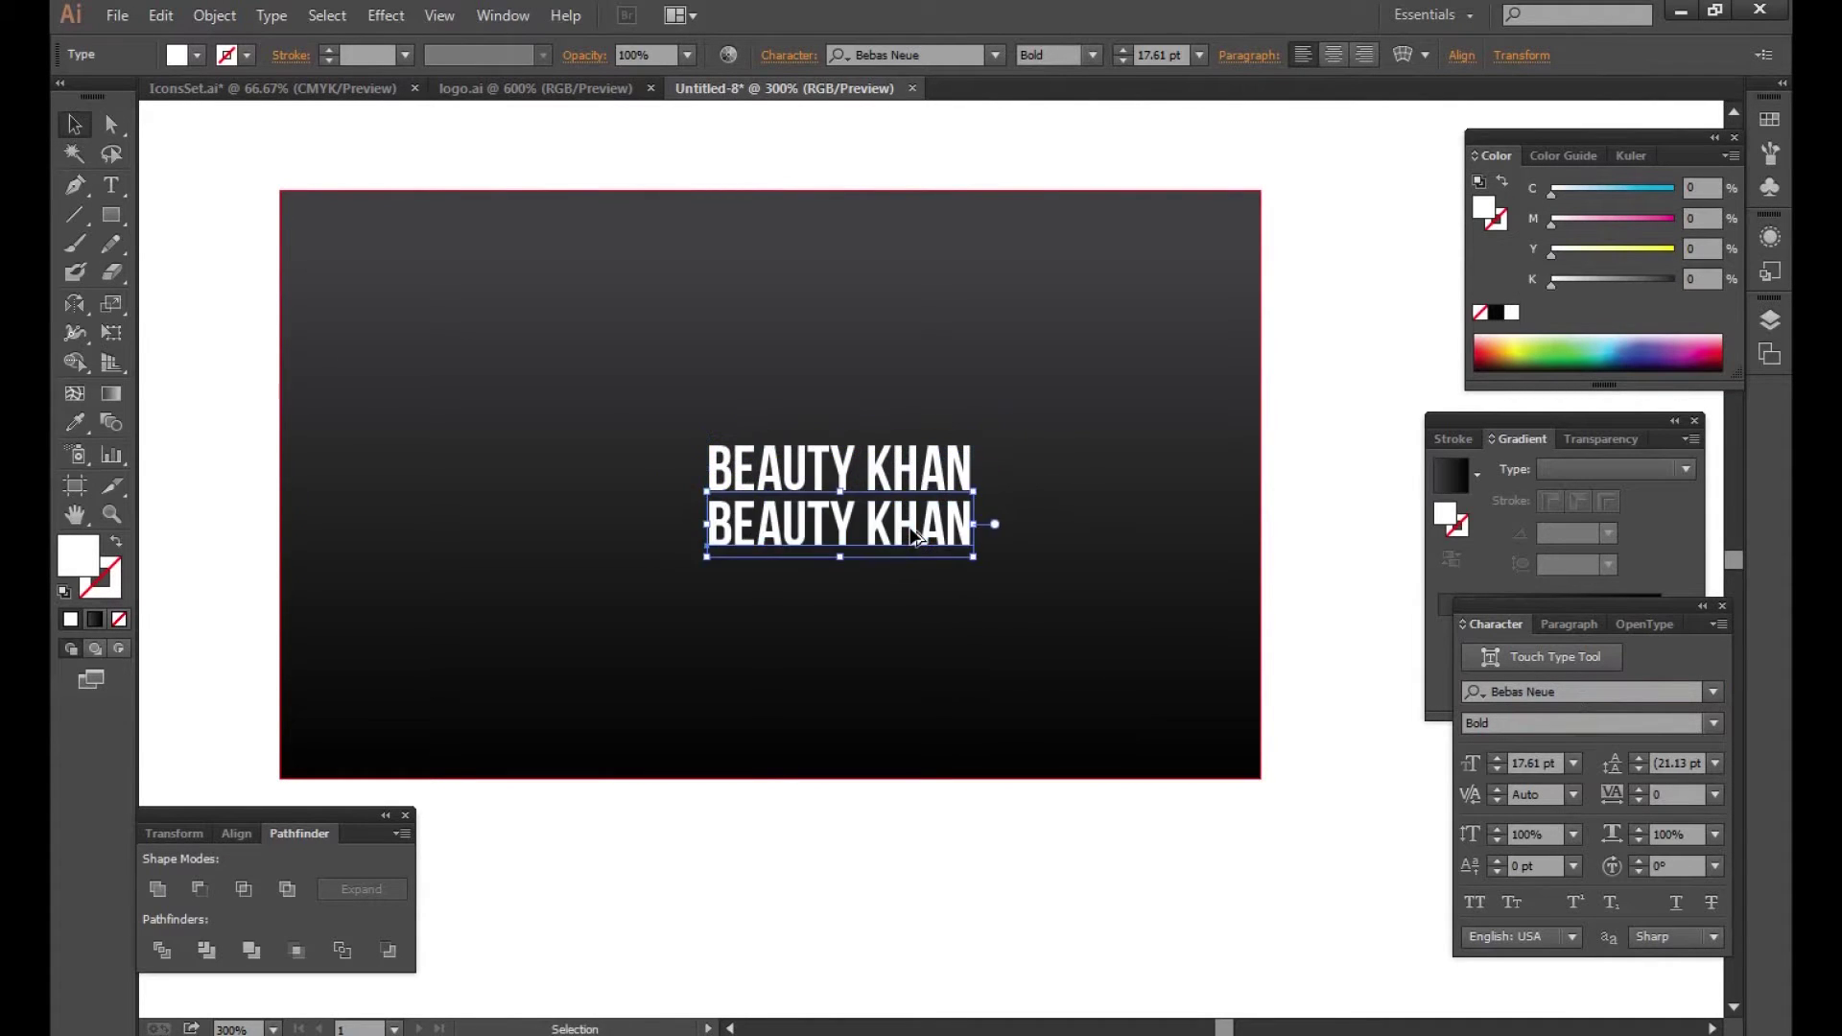
Step: Change the copied line to MOTION GRAPHIC DESIGNER, shrink it and align it under the title
triple_click(913, 534)
text(MOTION GRAPHIC )
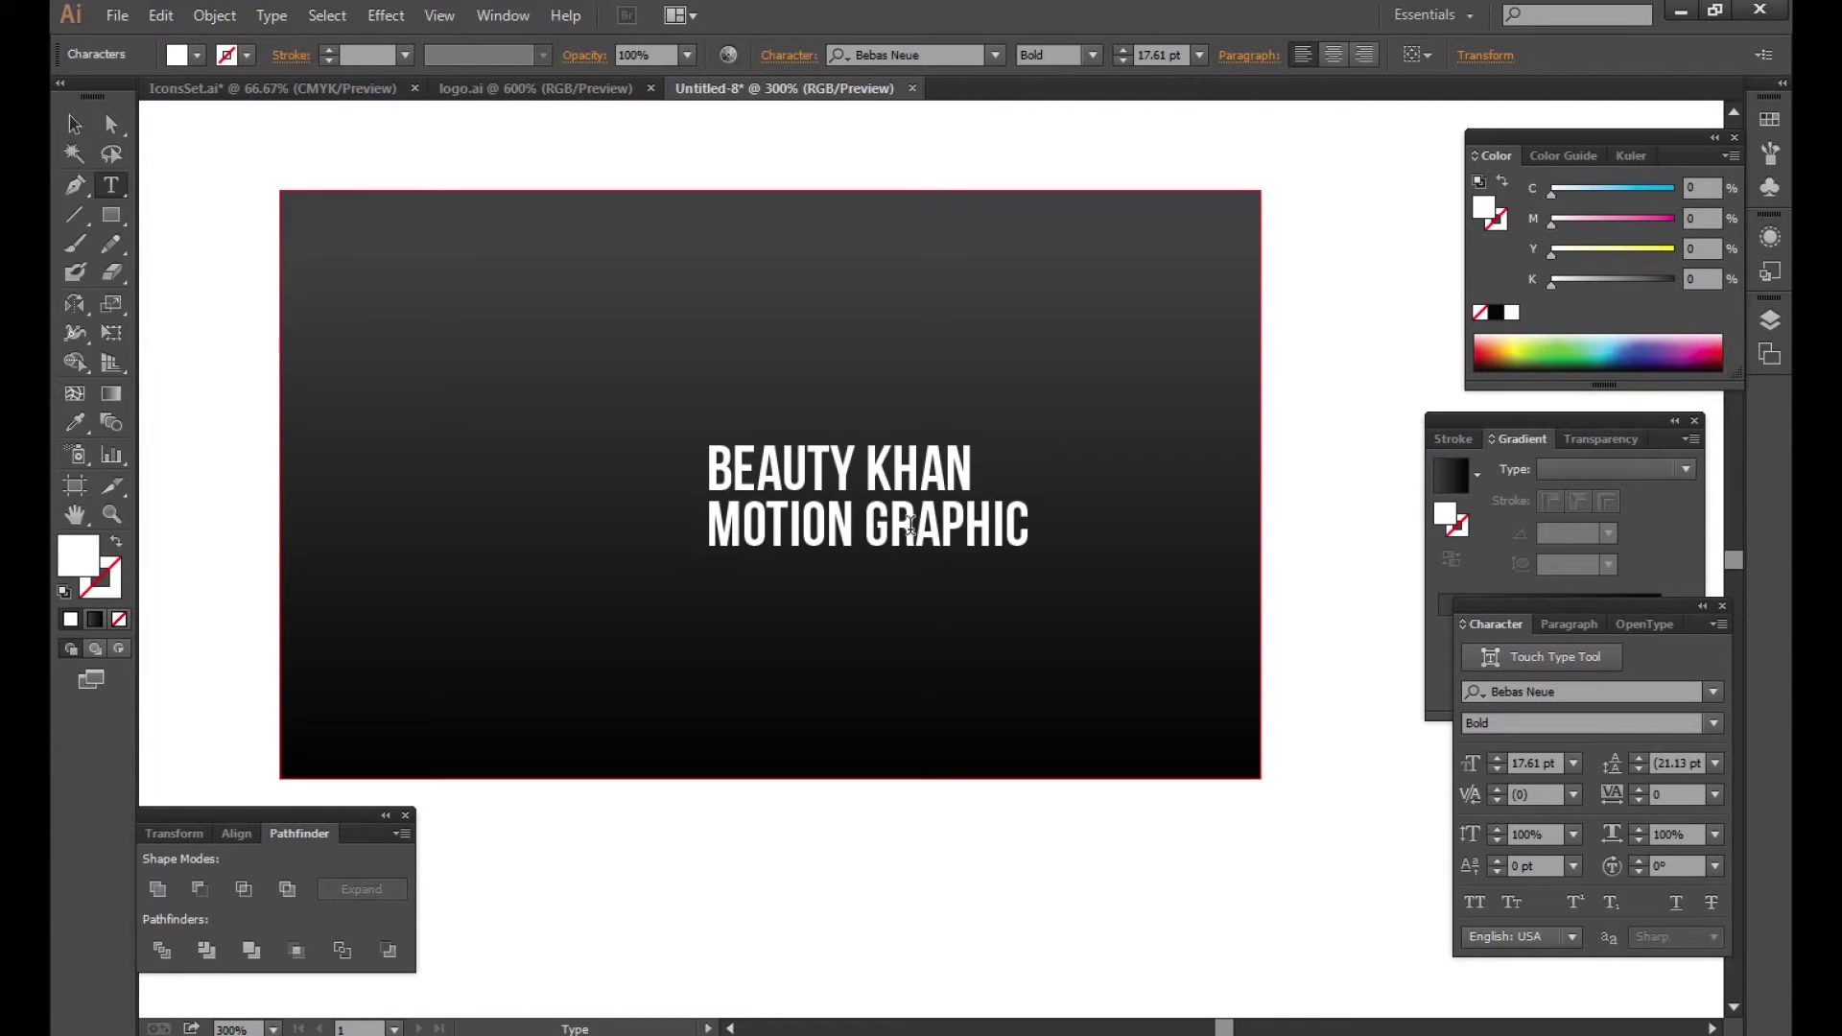
text(DES)
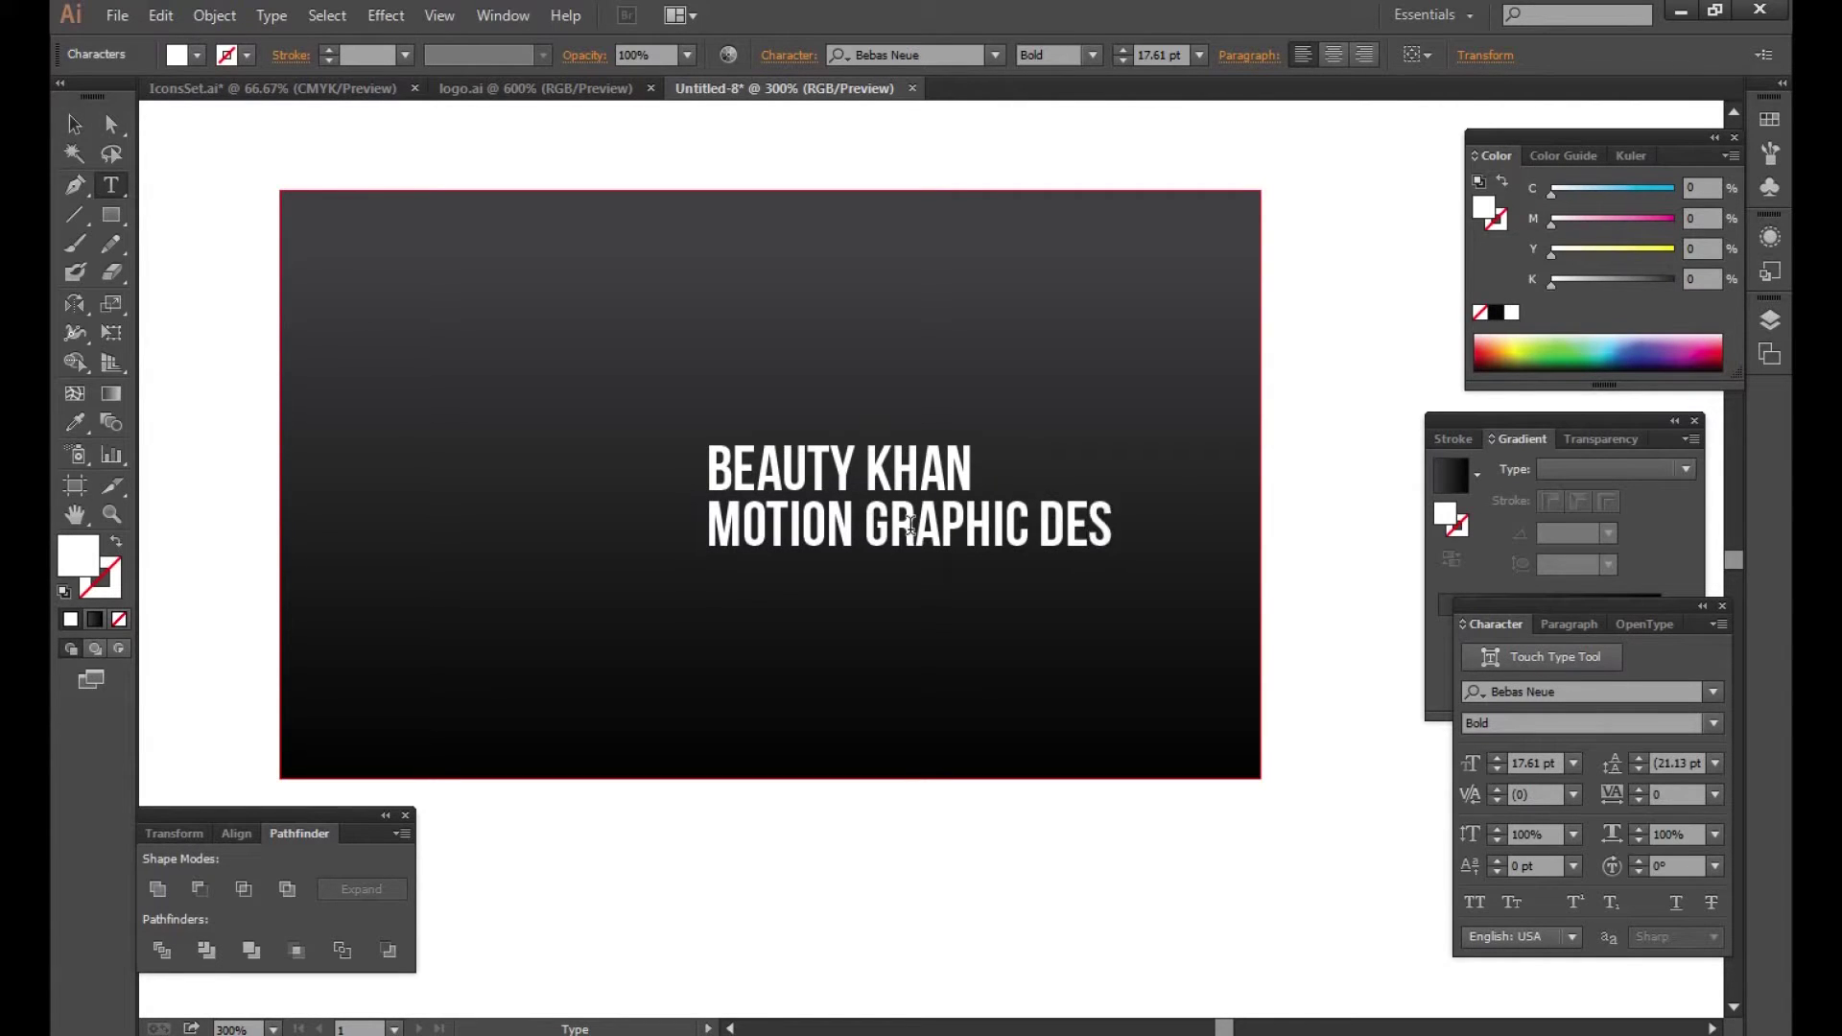
text(IGNER)
key(ctrl+a)
key(ctrl+shift+comma)
key(ctrl+shift+comma)
key(ctrl+shift+comma)
key(ctrl+shift+comma)
key(ctrl+shift+comma)
key(Escape)
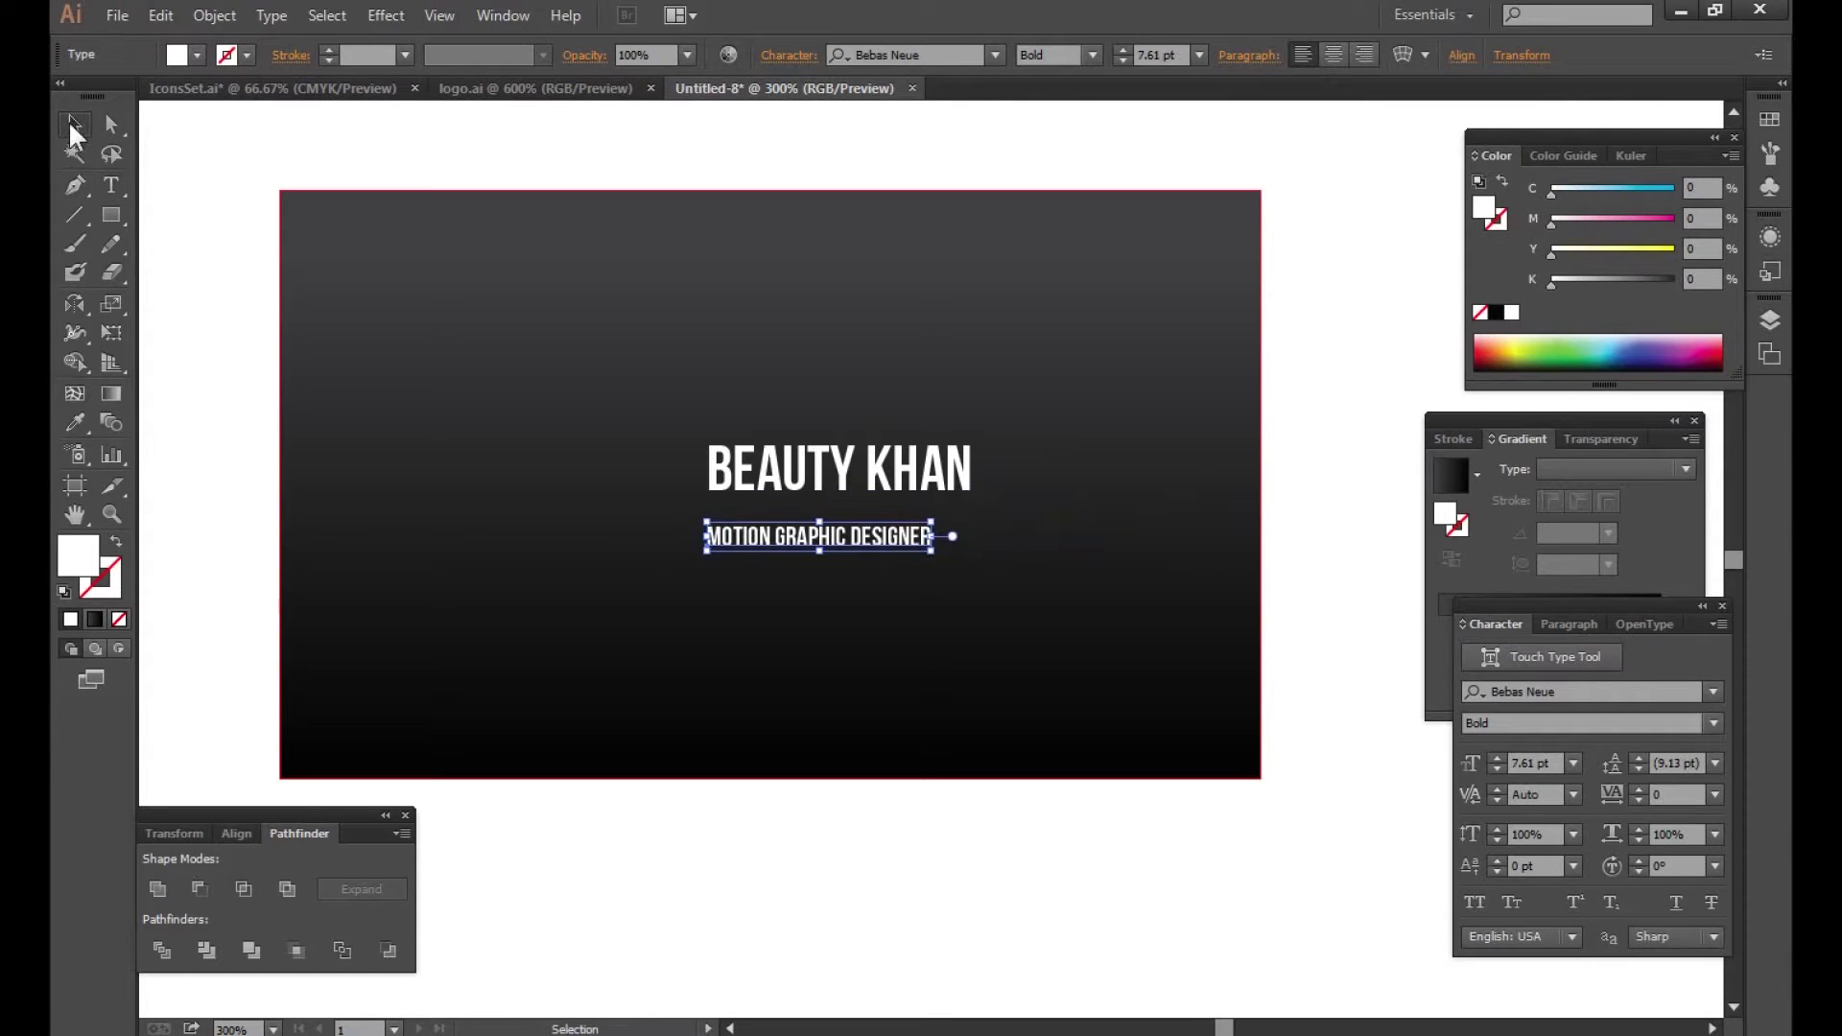
click(84, 127)
key(Right)
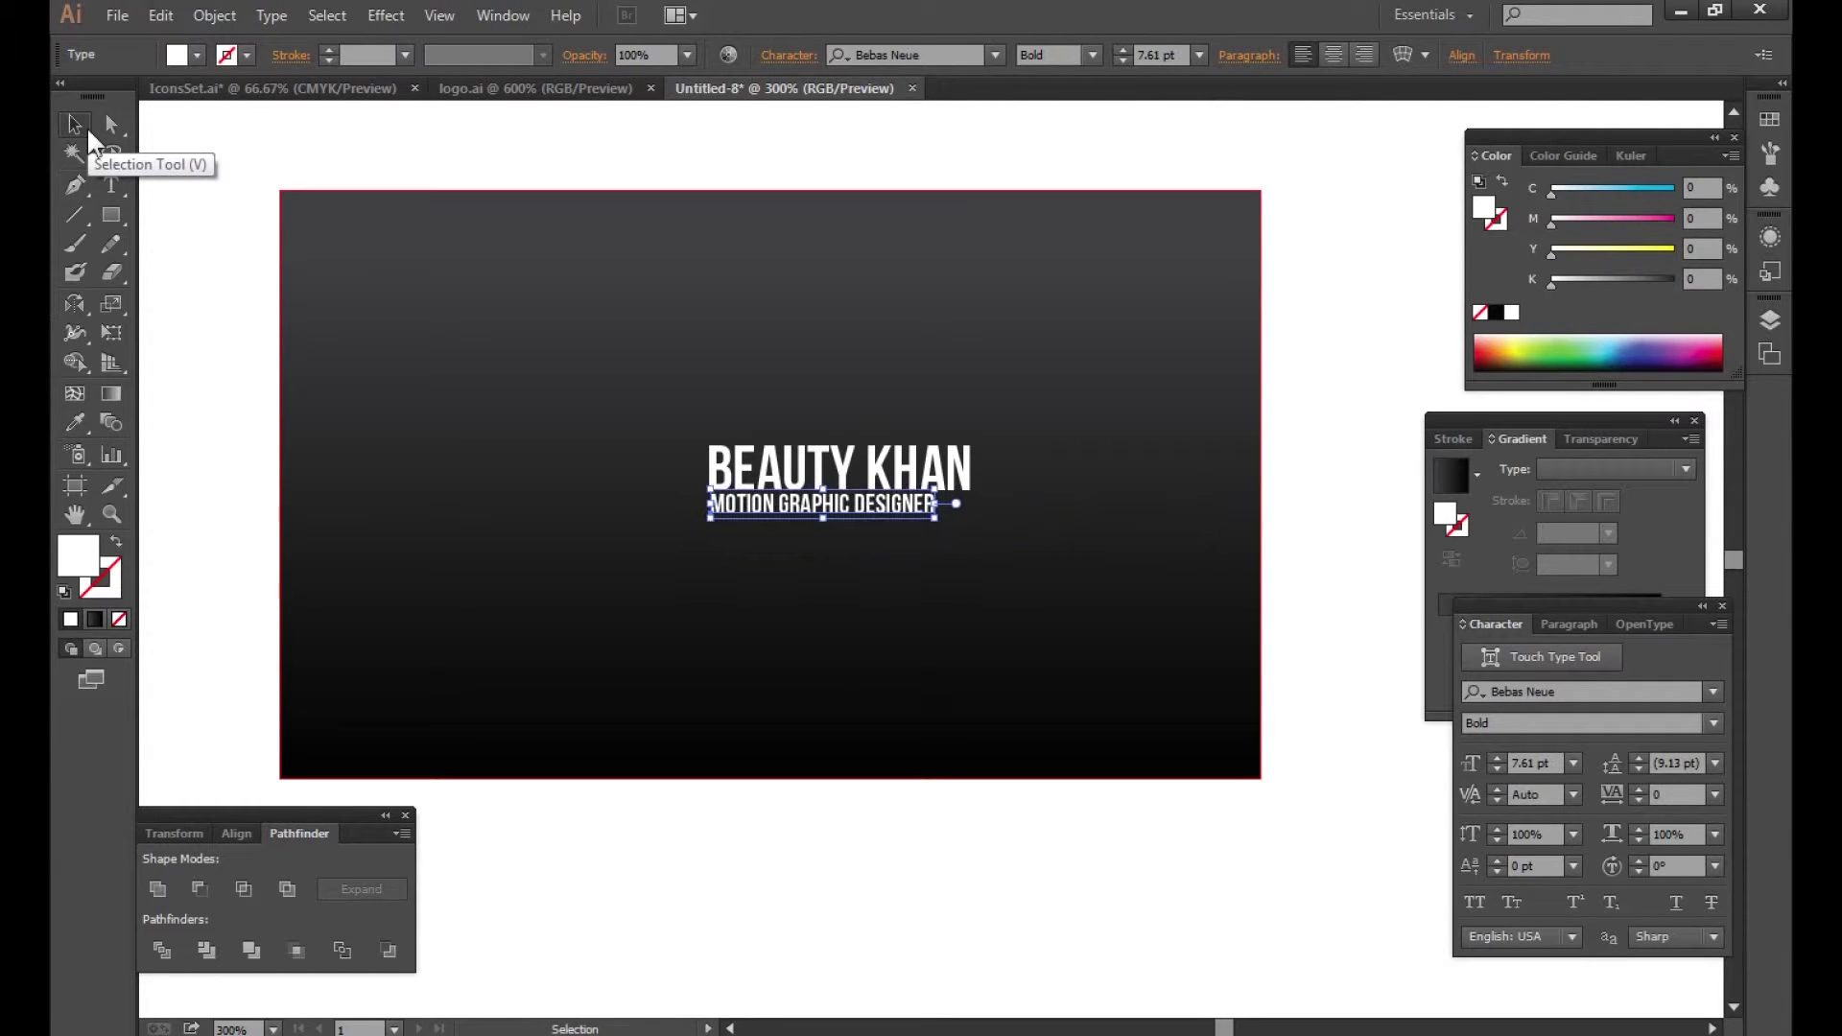
click(691, 845)
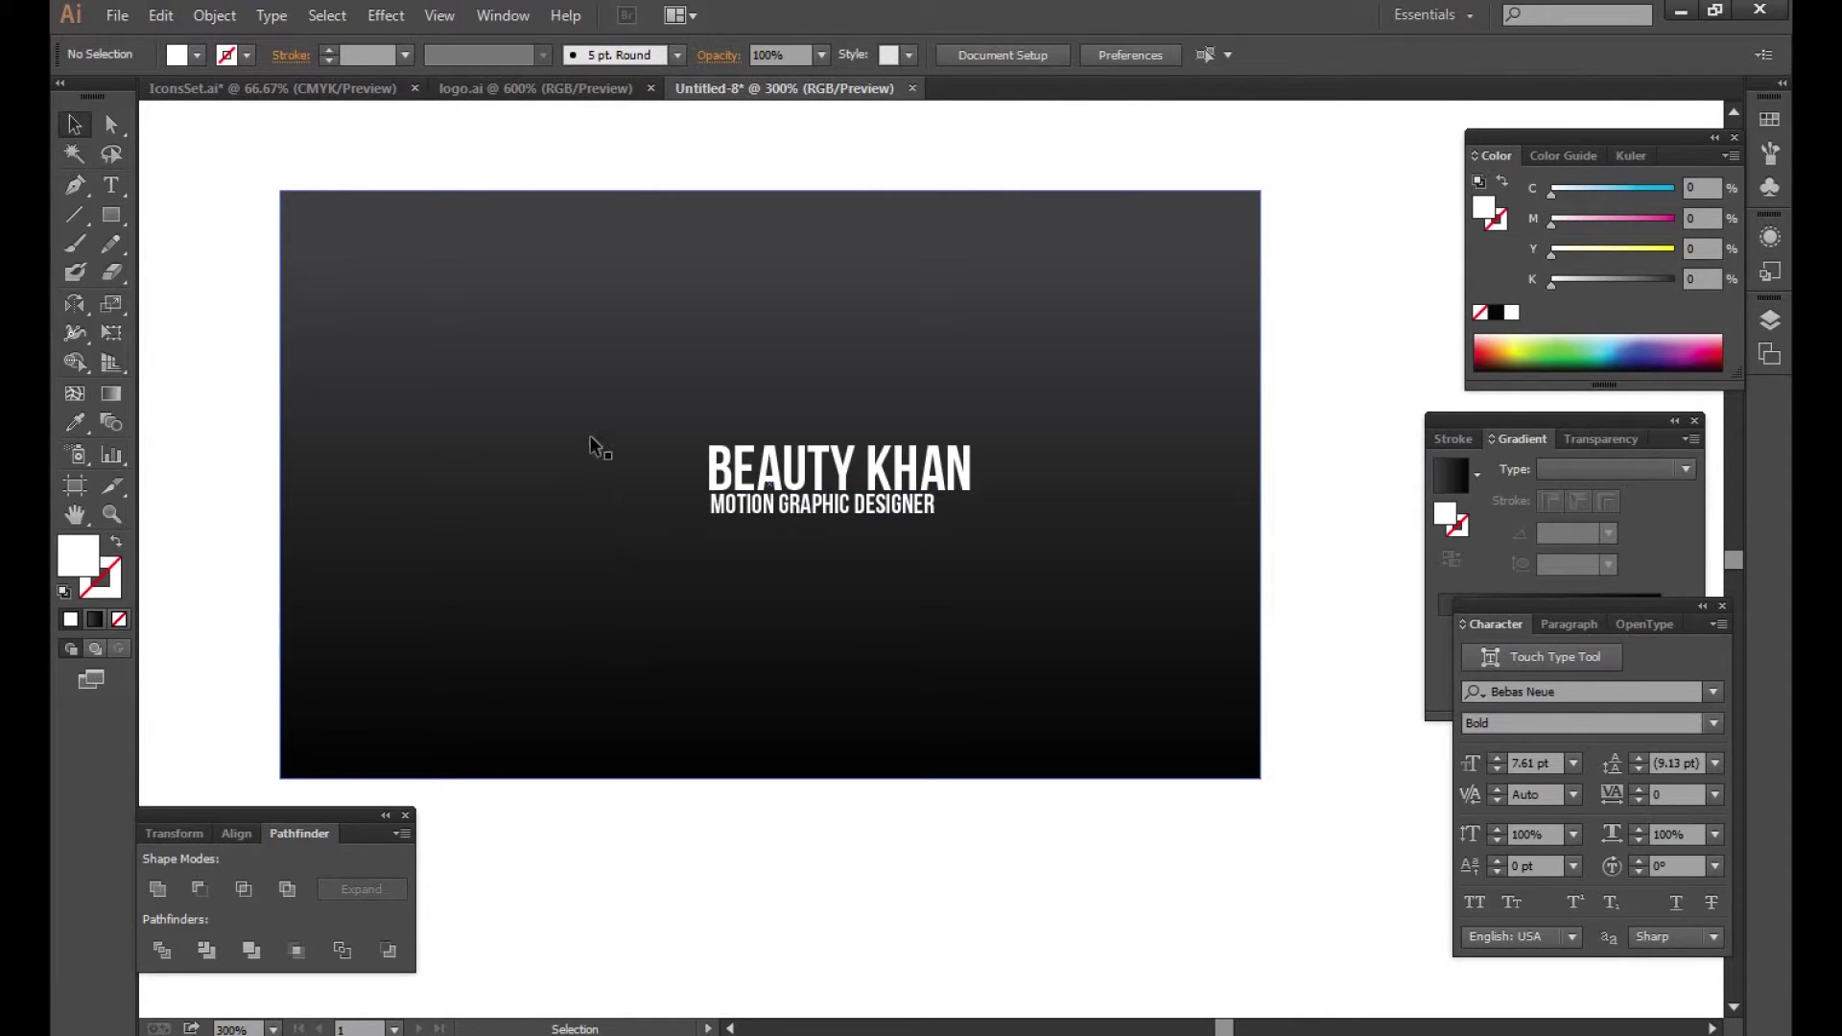
click(317, 88)
Step: Copy the floral ornament from IconsSet.ai and paste it onto the business card
click(1154, 494)
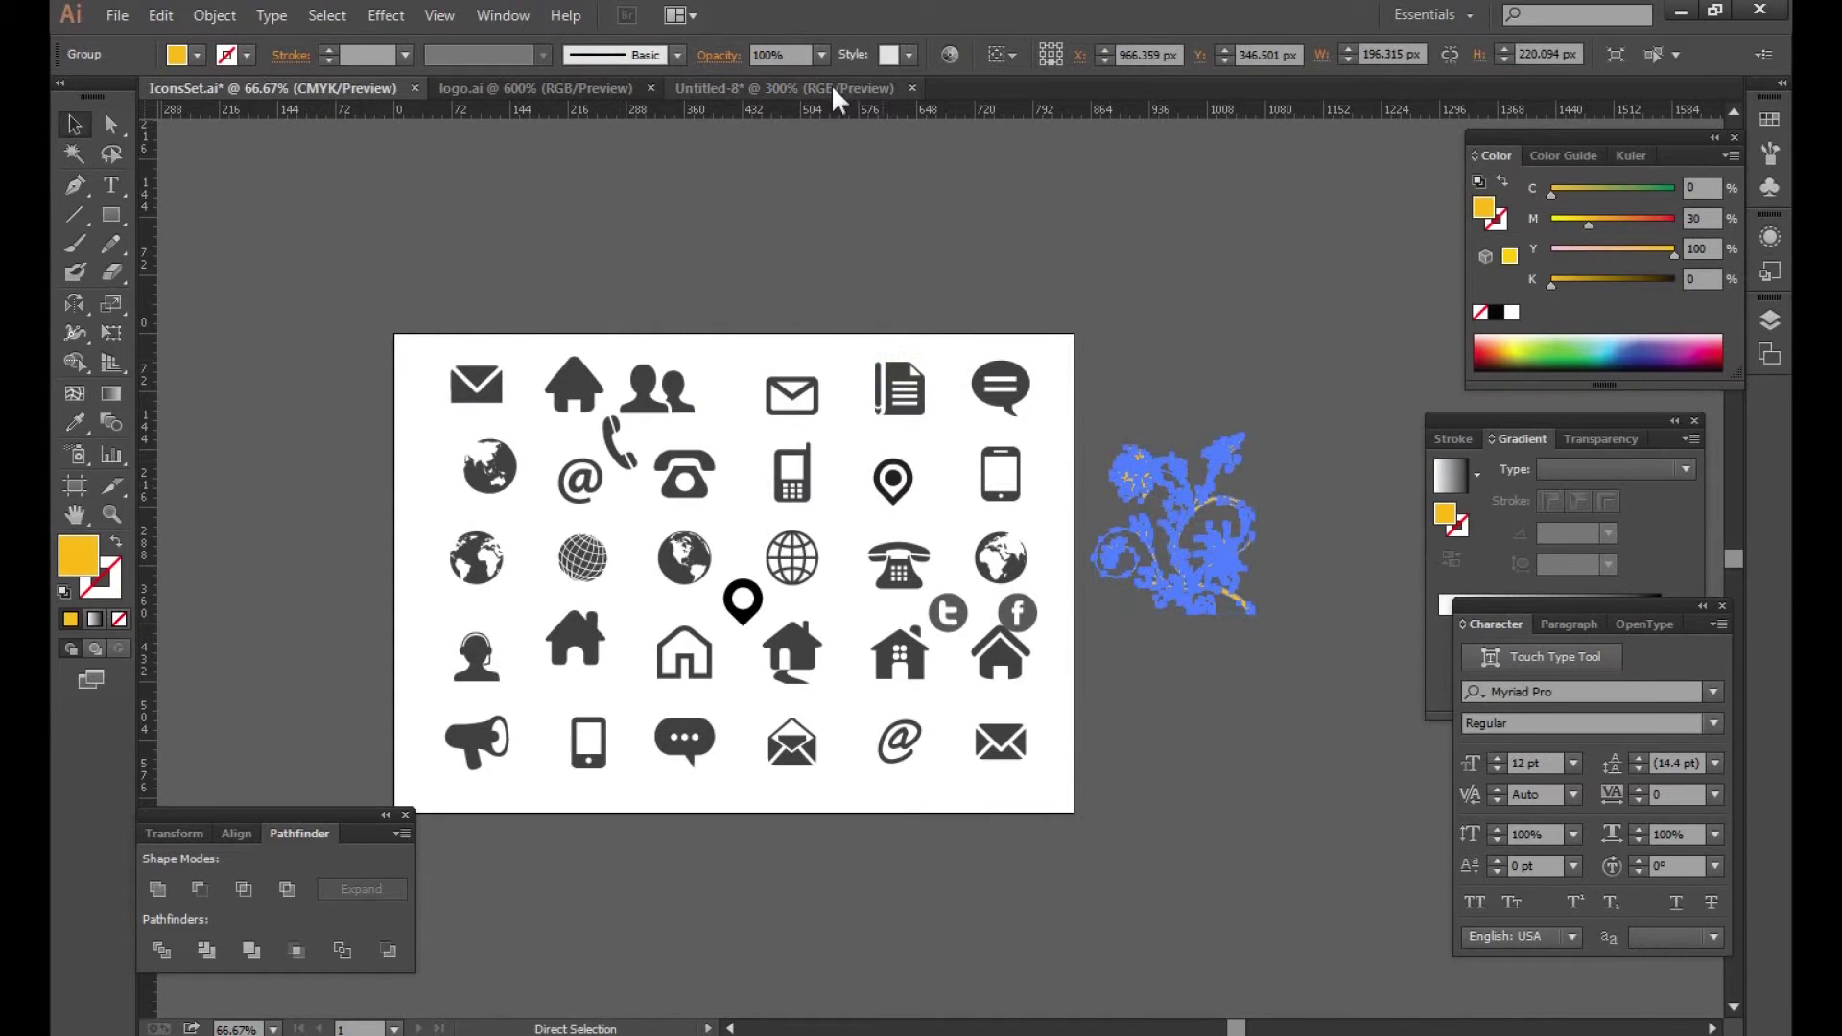
click(160, 15)
click(234, 135)
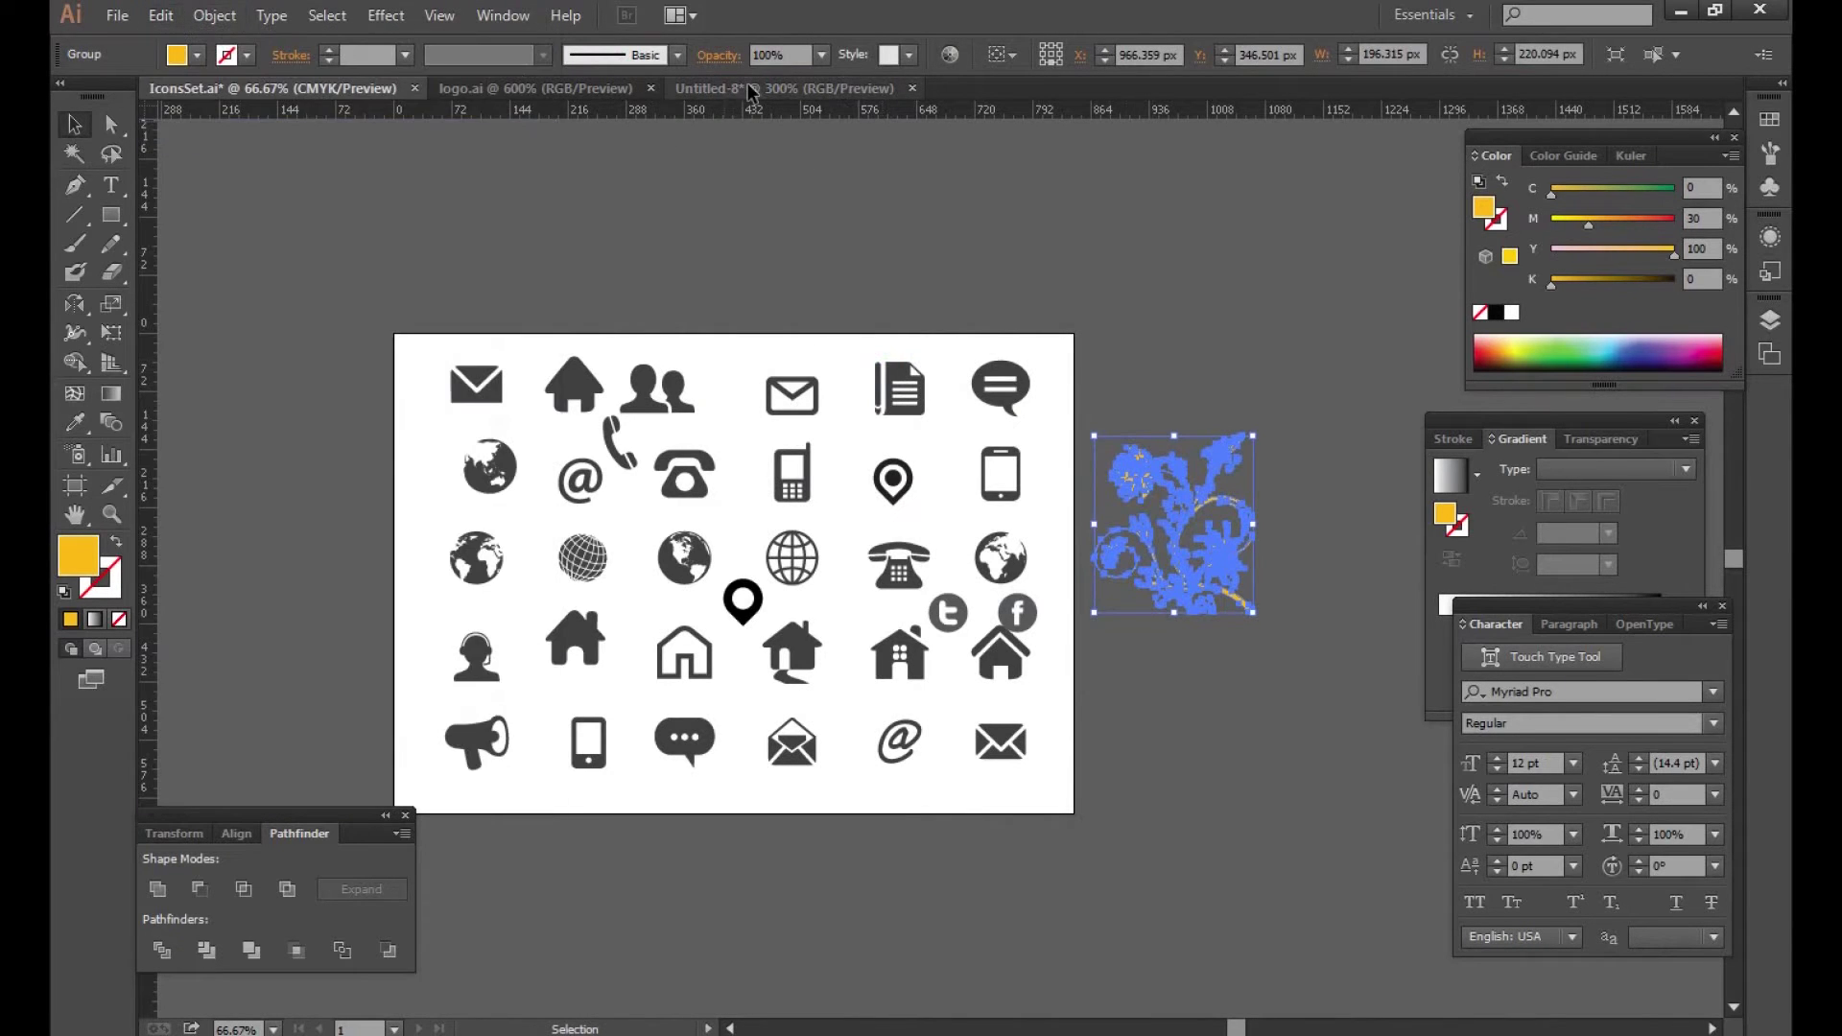
key(ctrl+Tab)
click(161, 16)
click(230, 157)
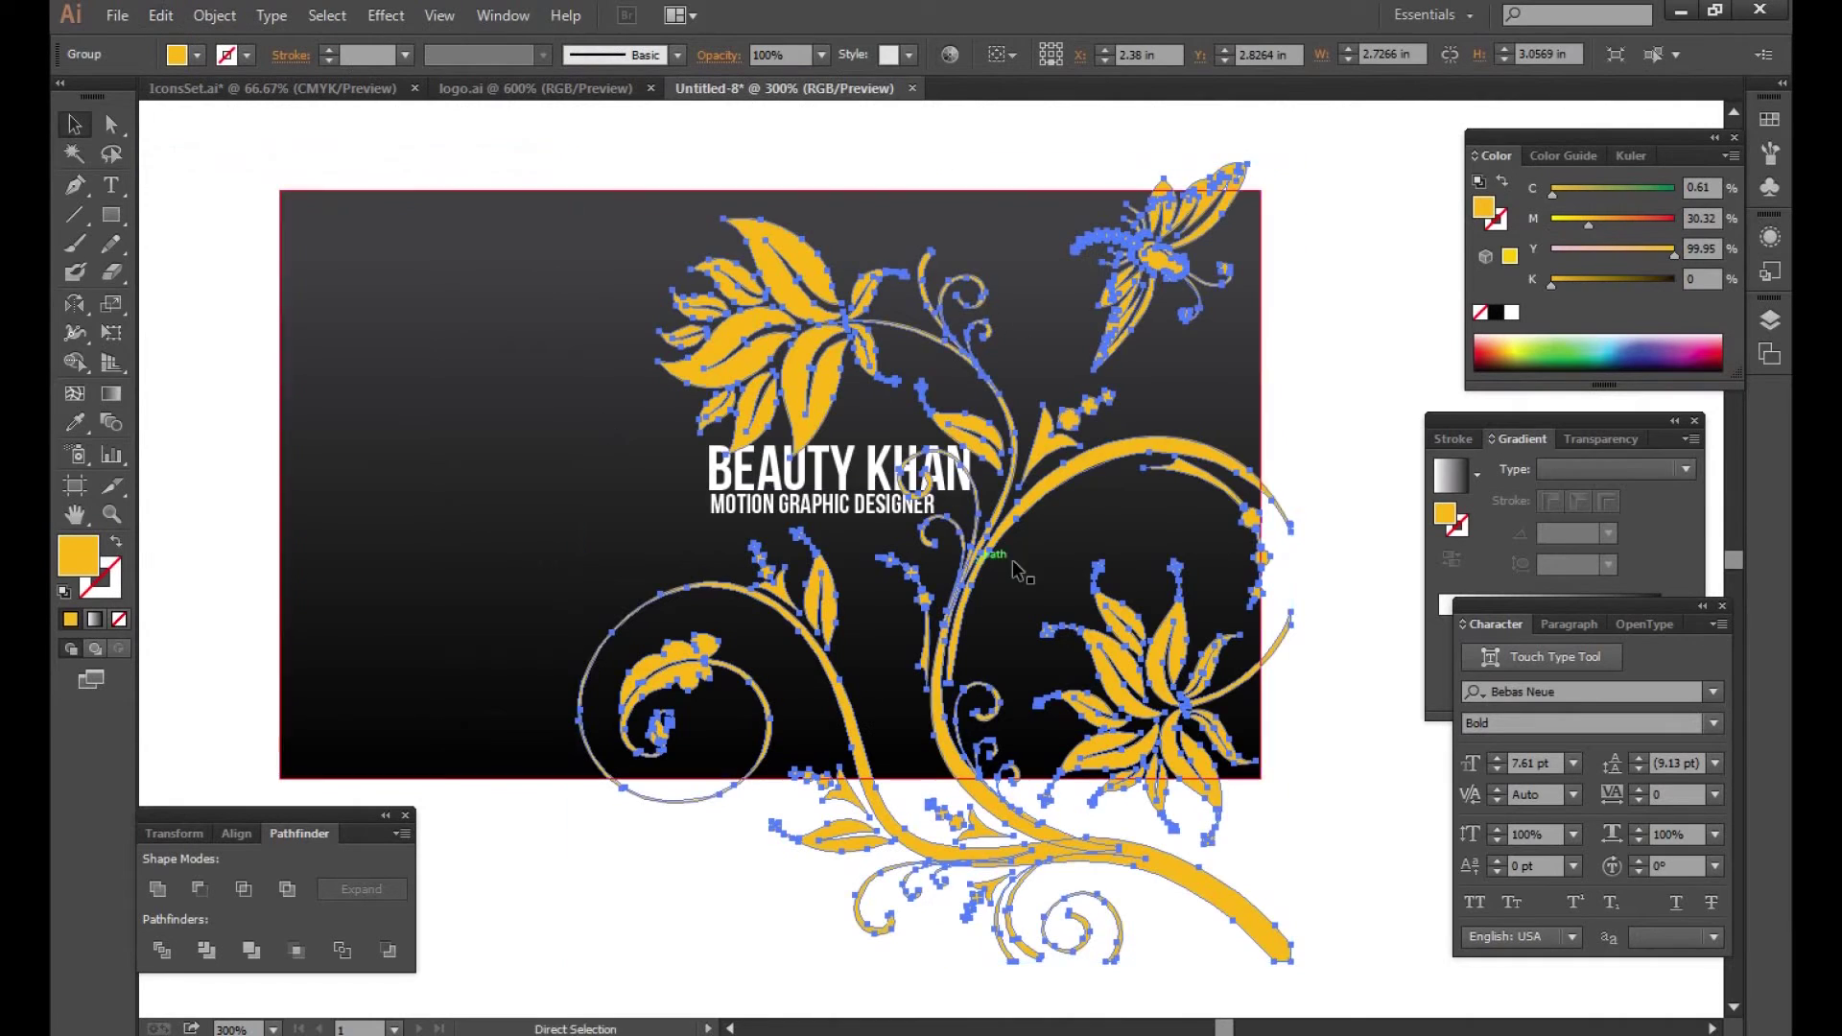
key(ctrl+minus)
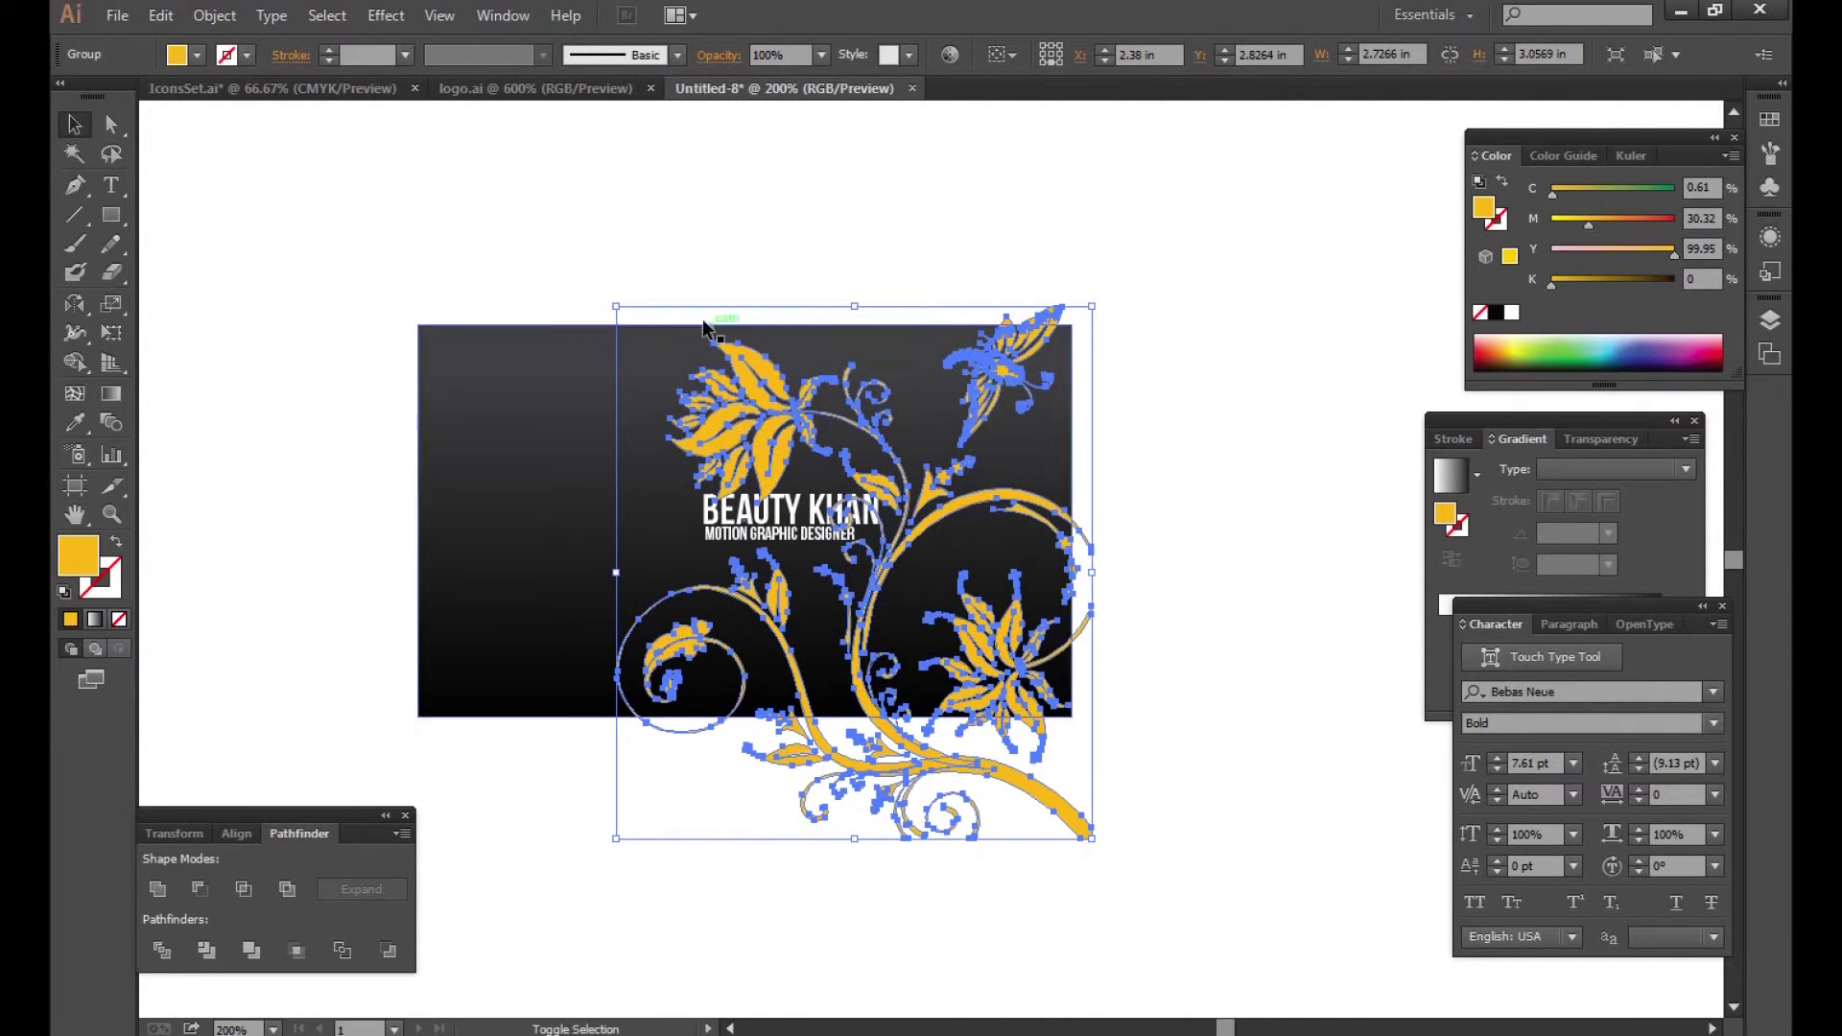
Step: Shrink the floral ornament and move it against the card's left edge
drag(616, 307, 668, 364)
drag(719, 444, 532, 434)
click(771, 224)
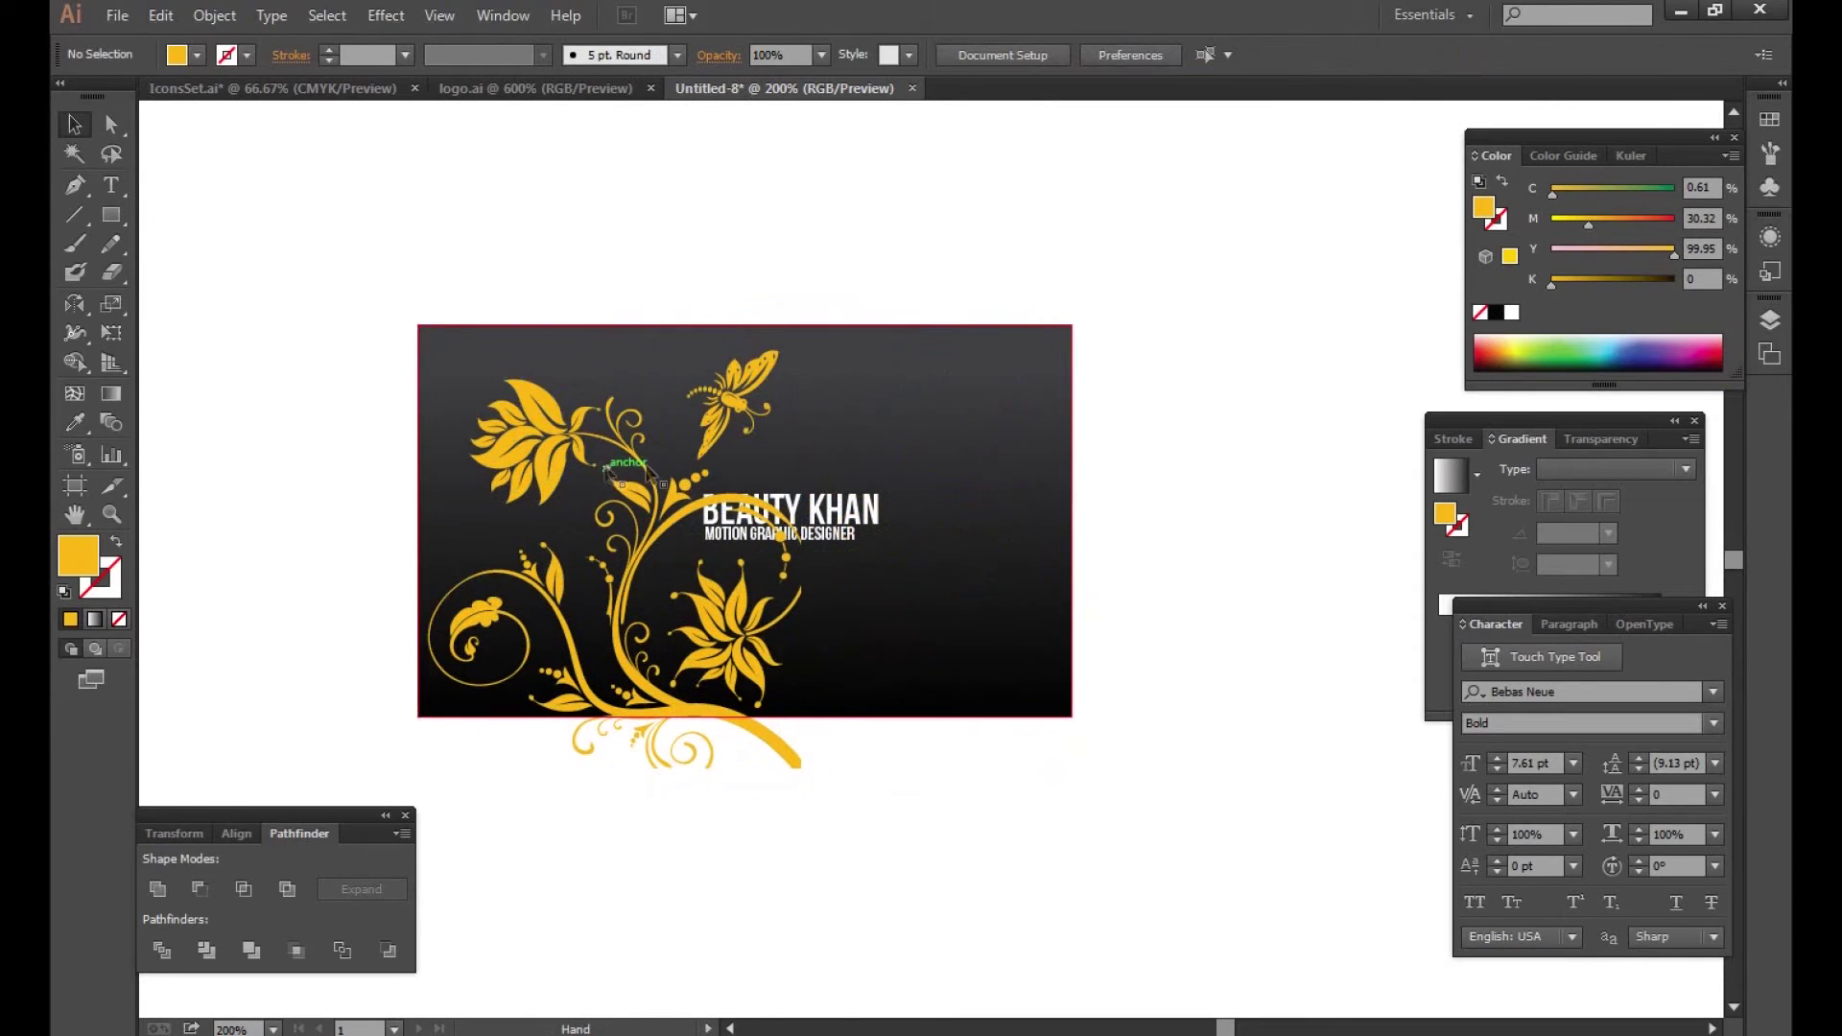
scroll(606, 433, left, 1)
mouse_move(606, 433)
mouse_down()
mouse_move(522, 413)
mouse_move(384, 418)
mouse_up()
click(734, 765)
click(597, 471)
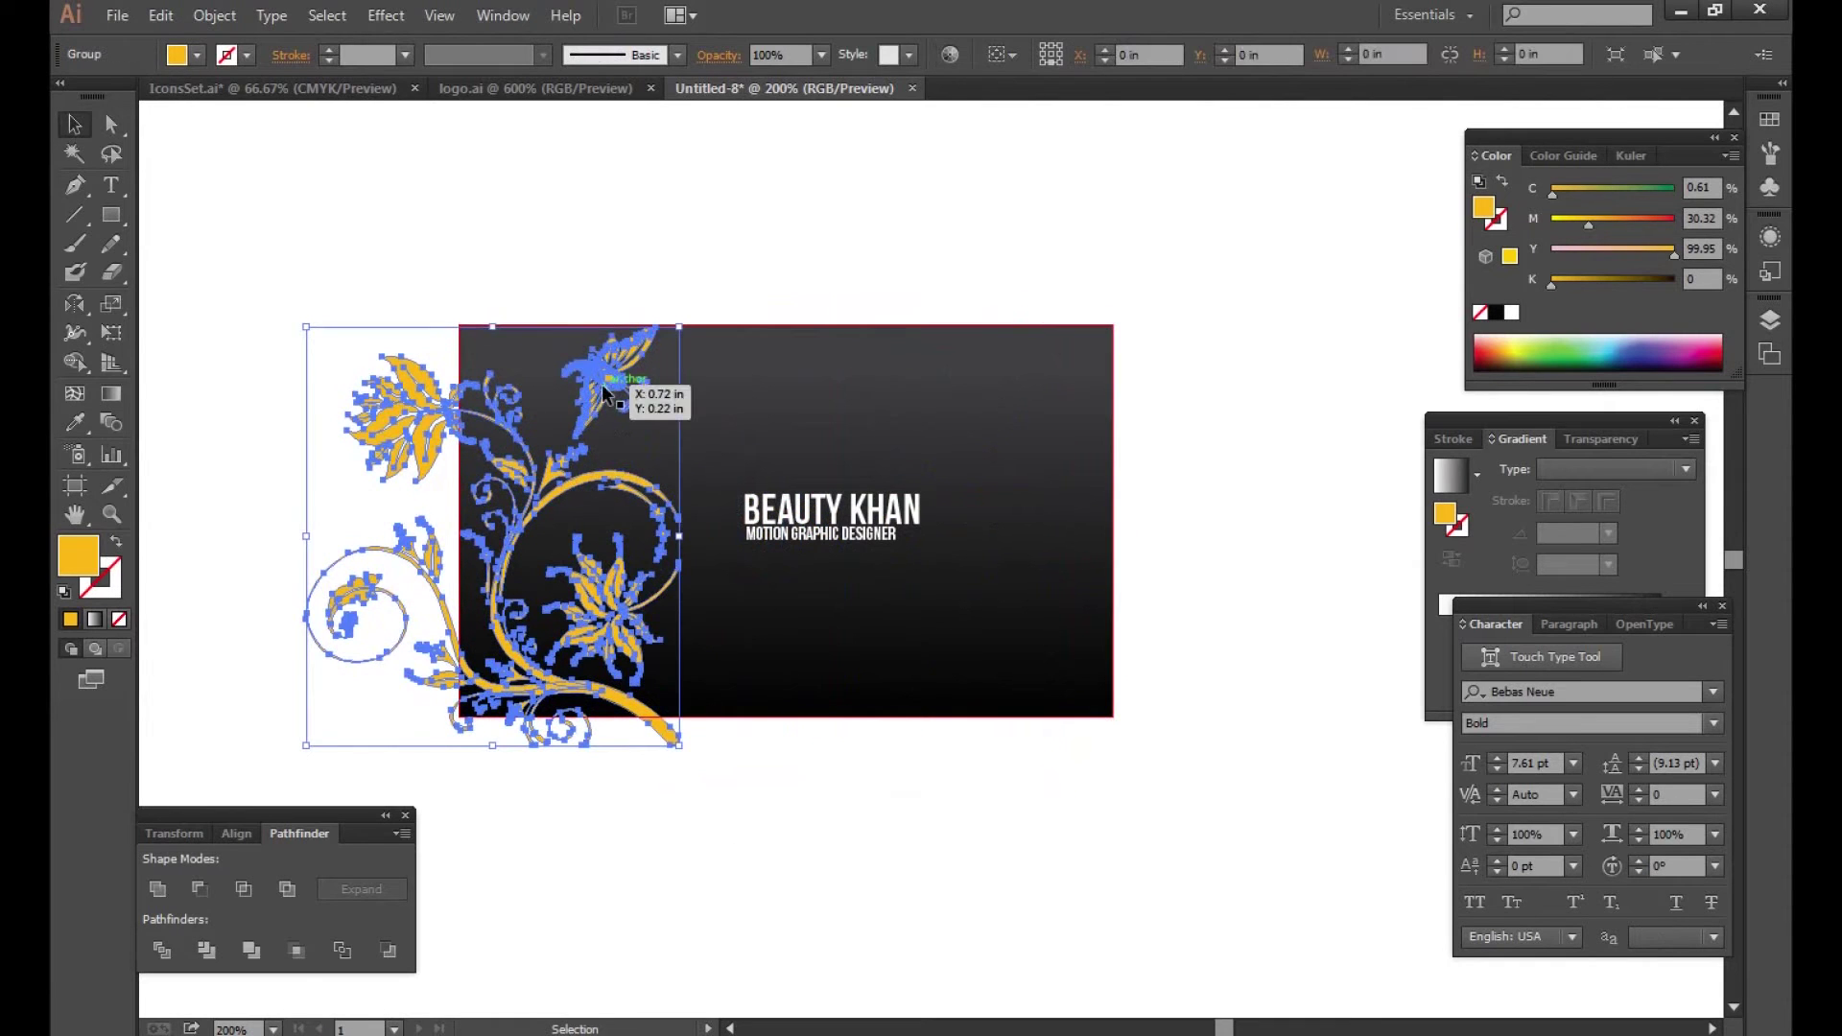
click(704, 822)
drag(699, 781, 625, 765)
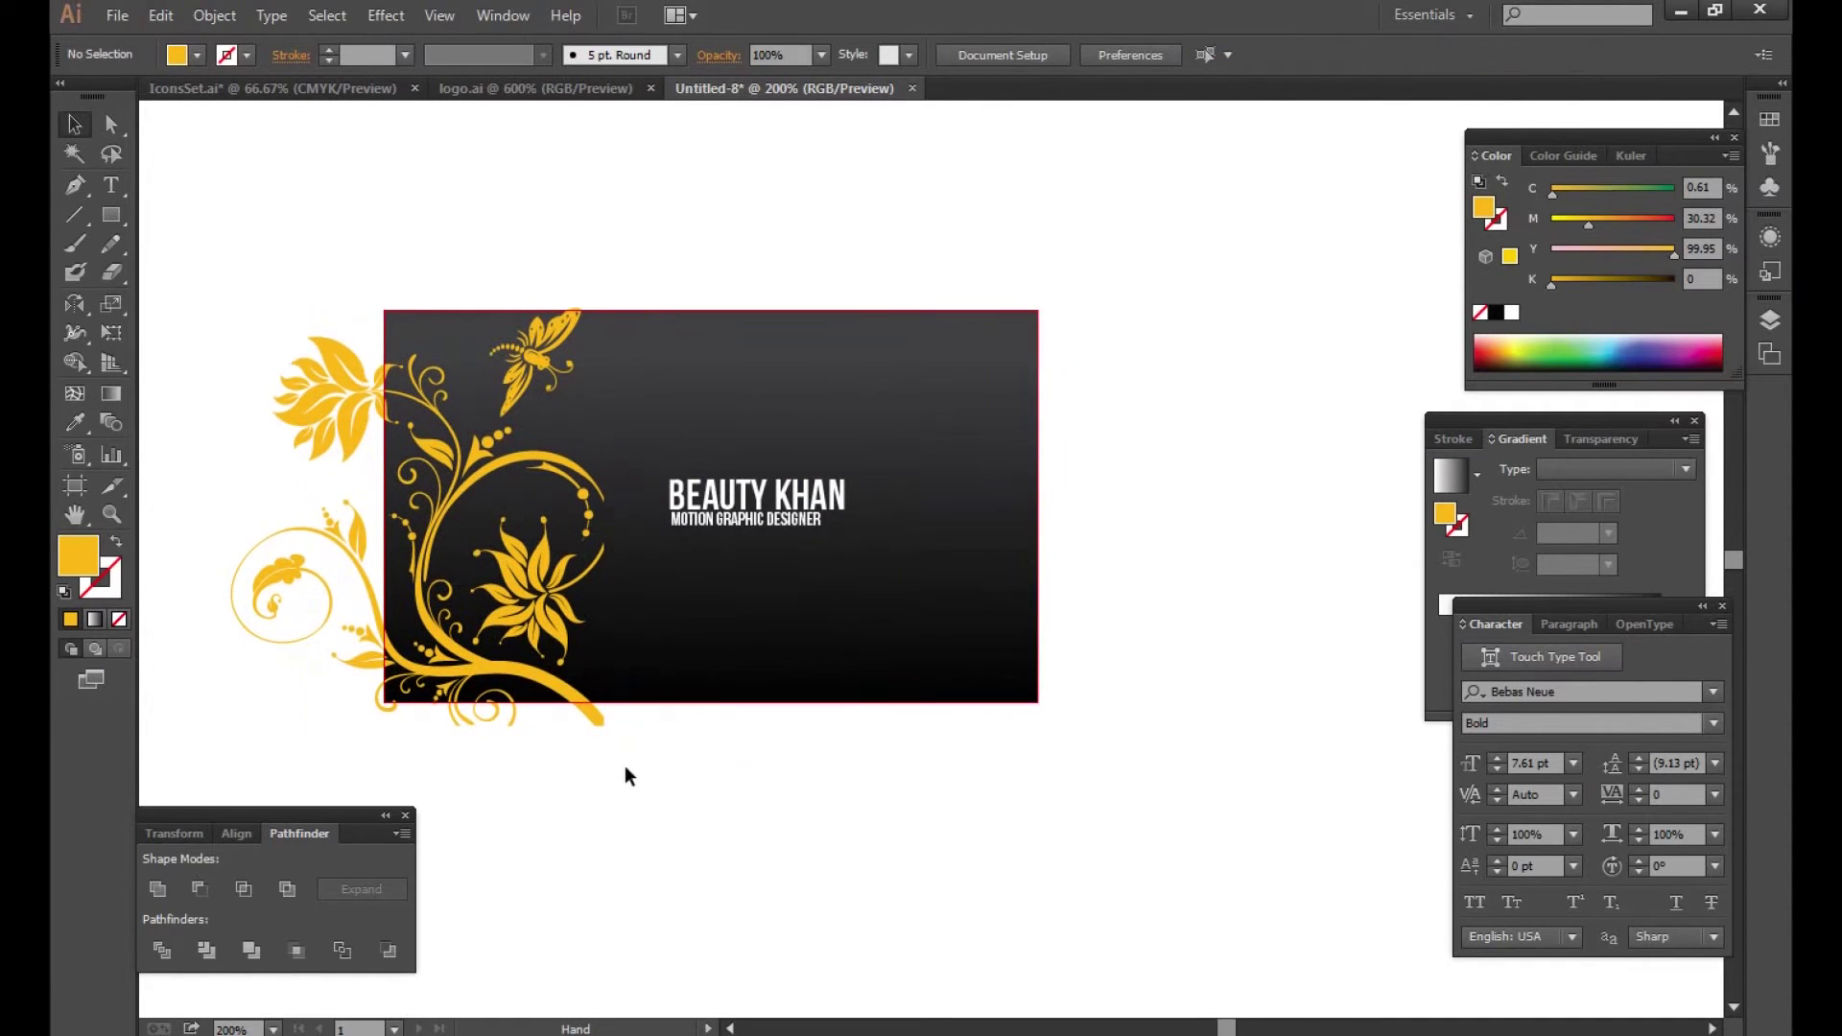
Step: Recolour the floral ornament with a green fill swatch
click(543, 469)
key(ctrl+plus)
drag(852, 667, 860, 667)
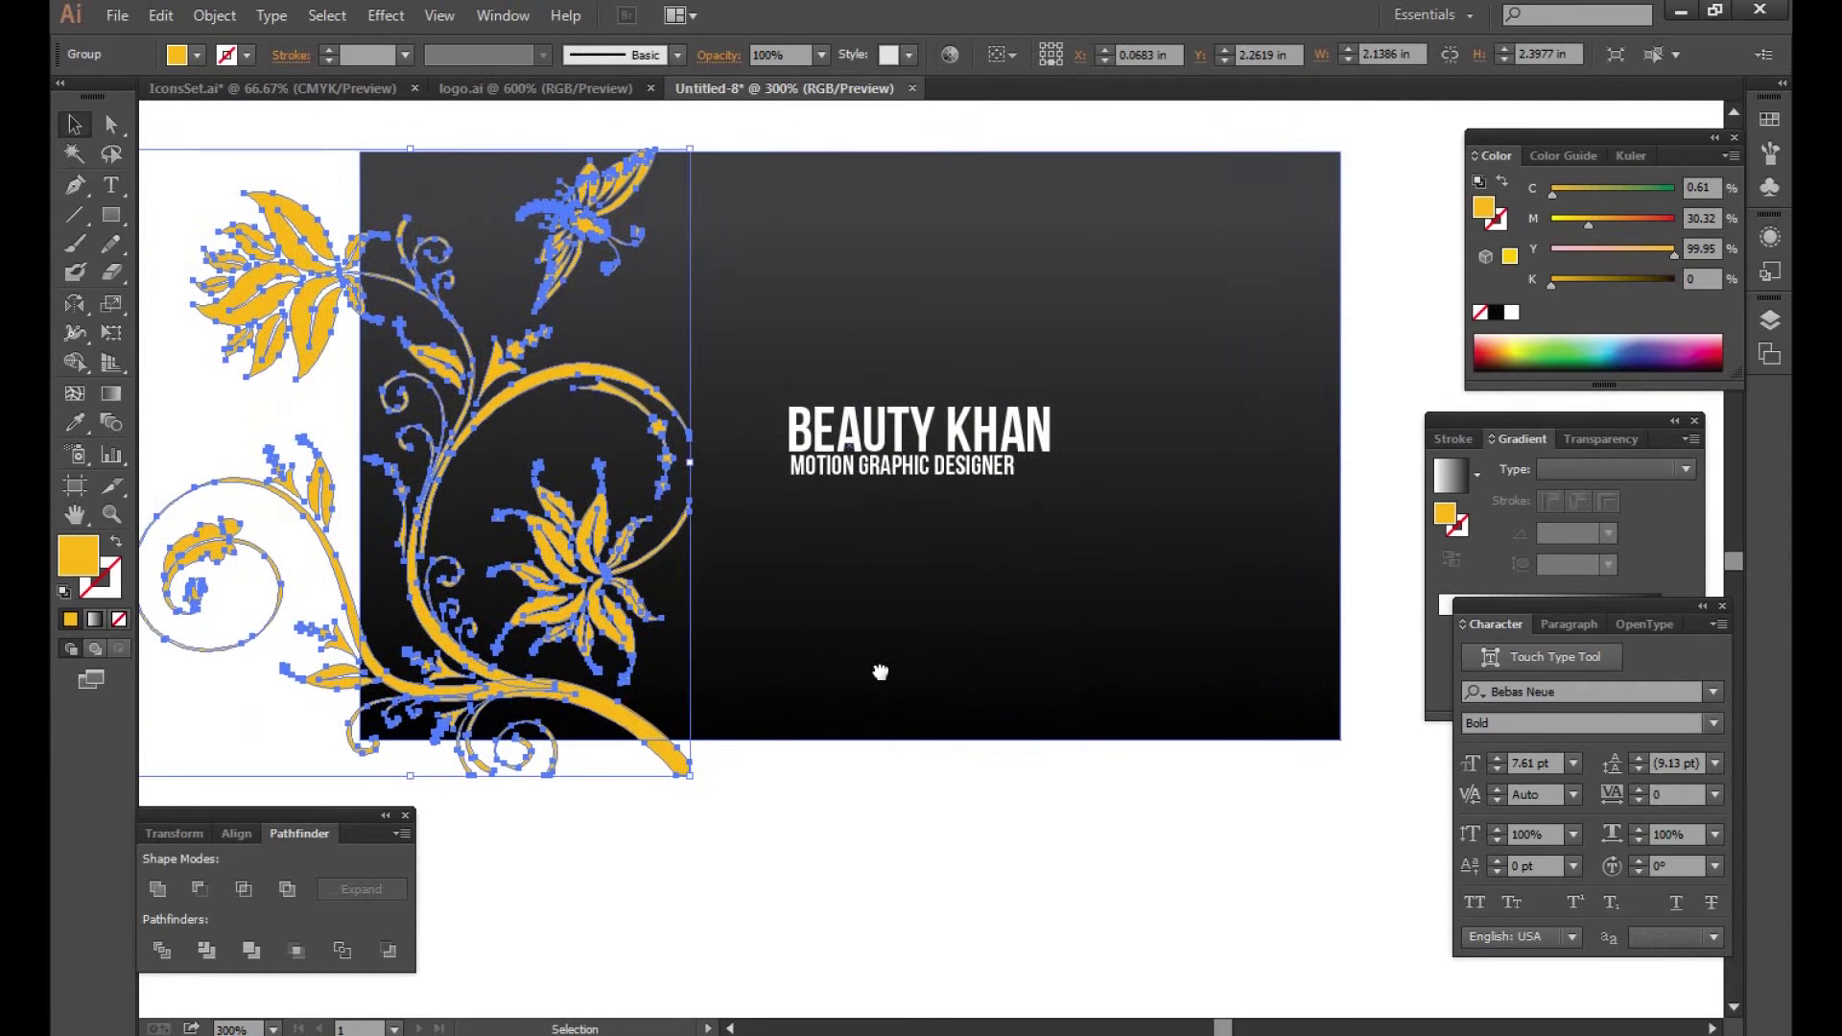
click(1559, 357)
click(1022, 781)
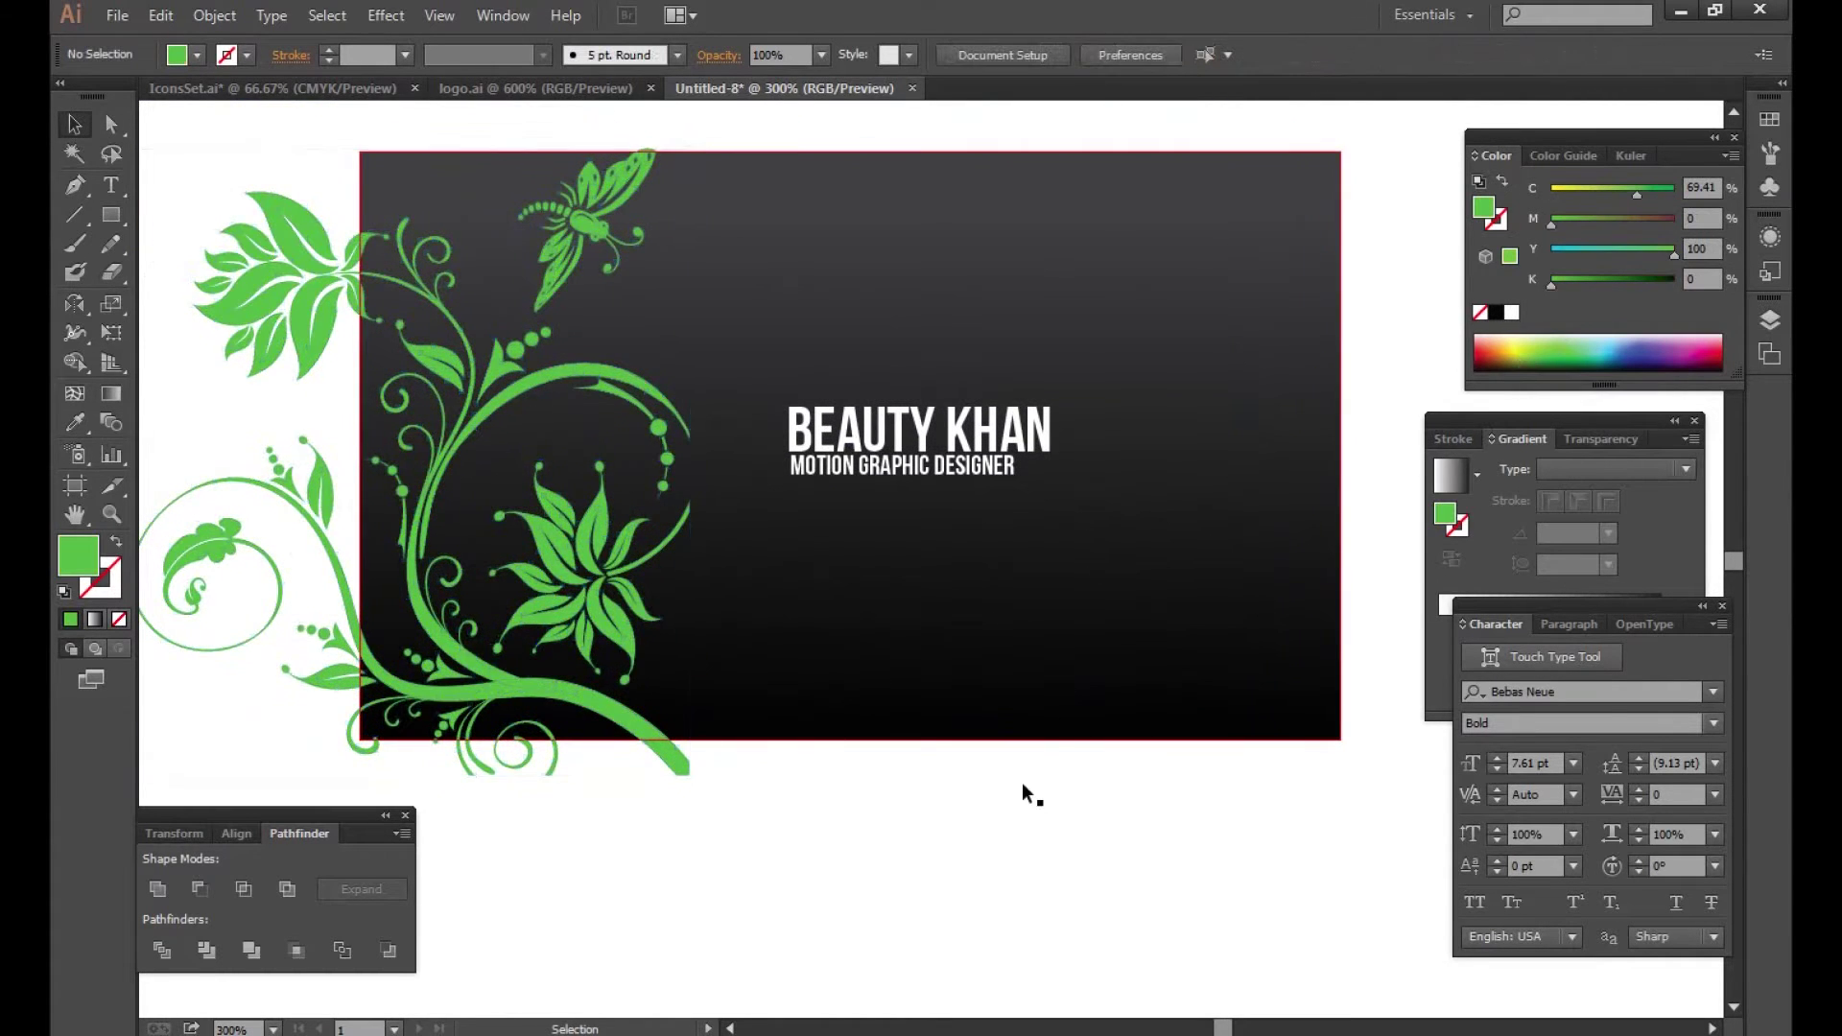
scroll(955, 790, left, 2)
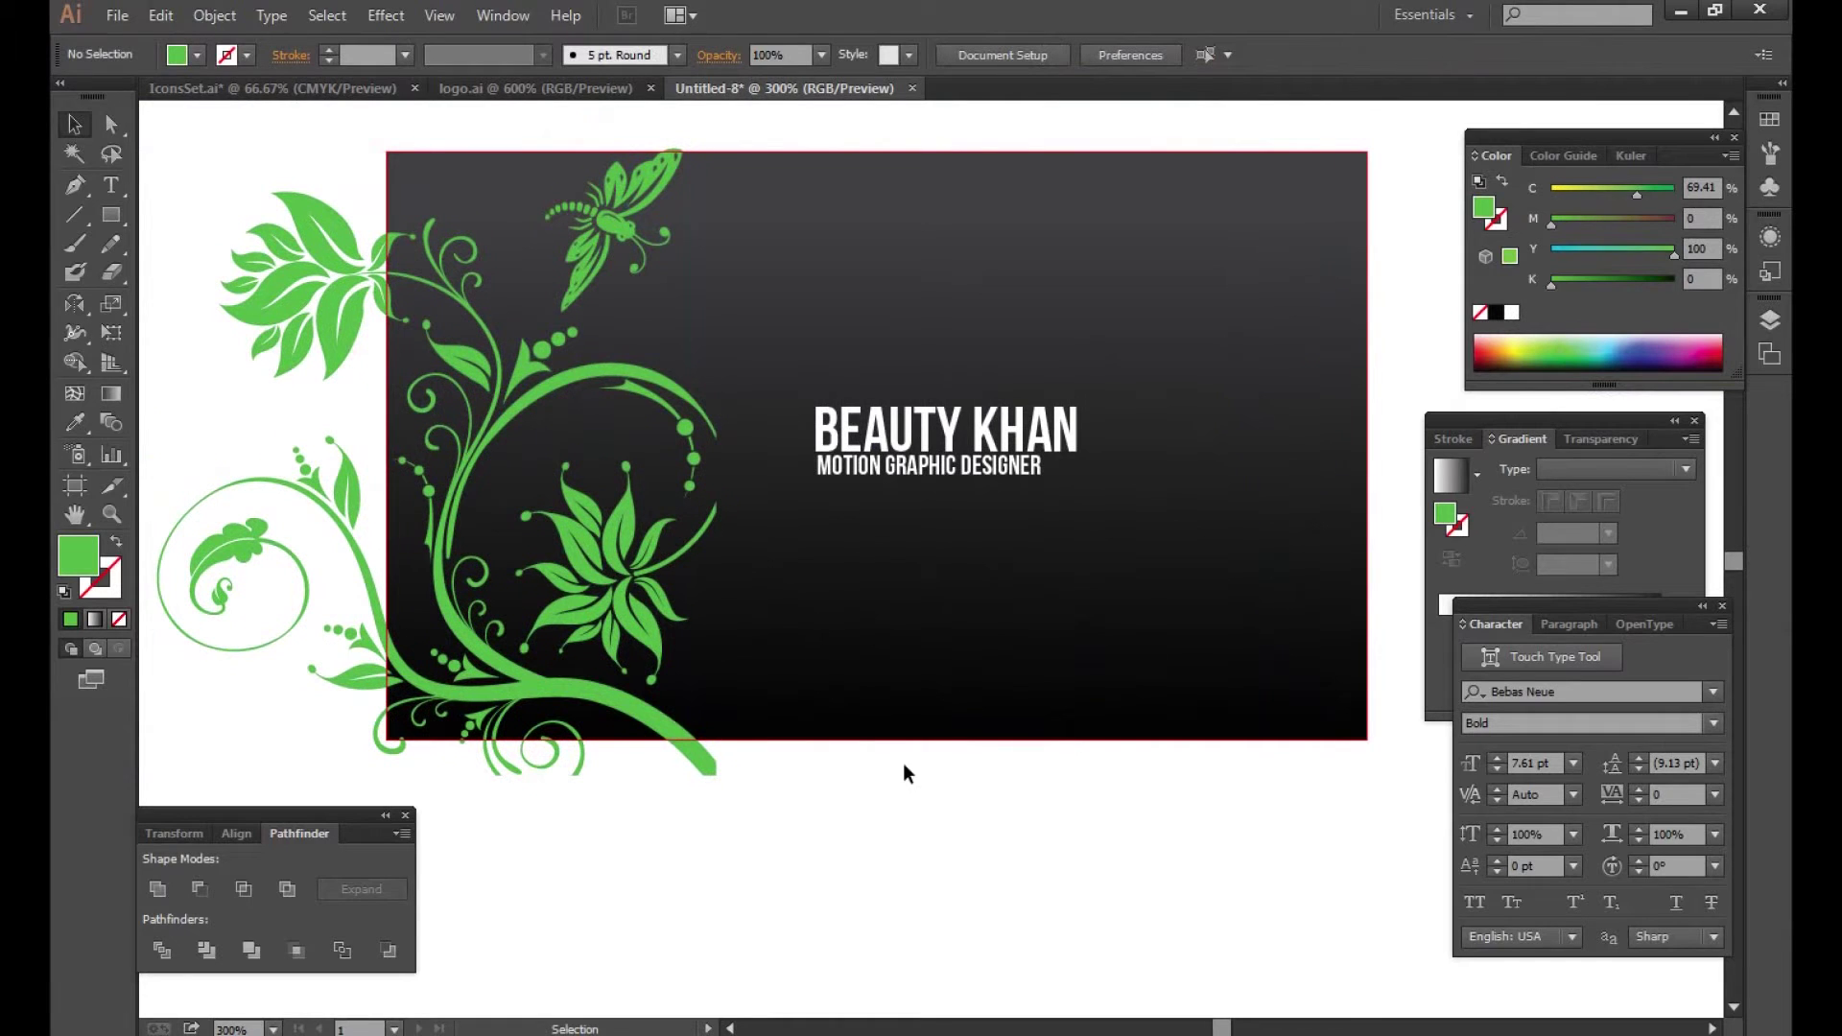
Step: Copy the dark background rectangle and bring it to the front
click(882, 302)
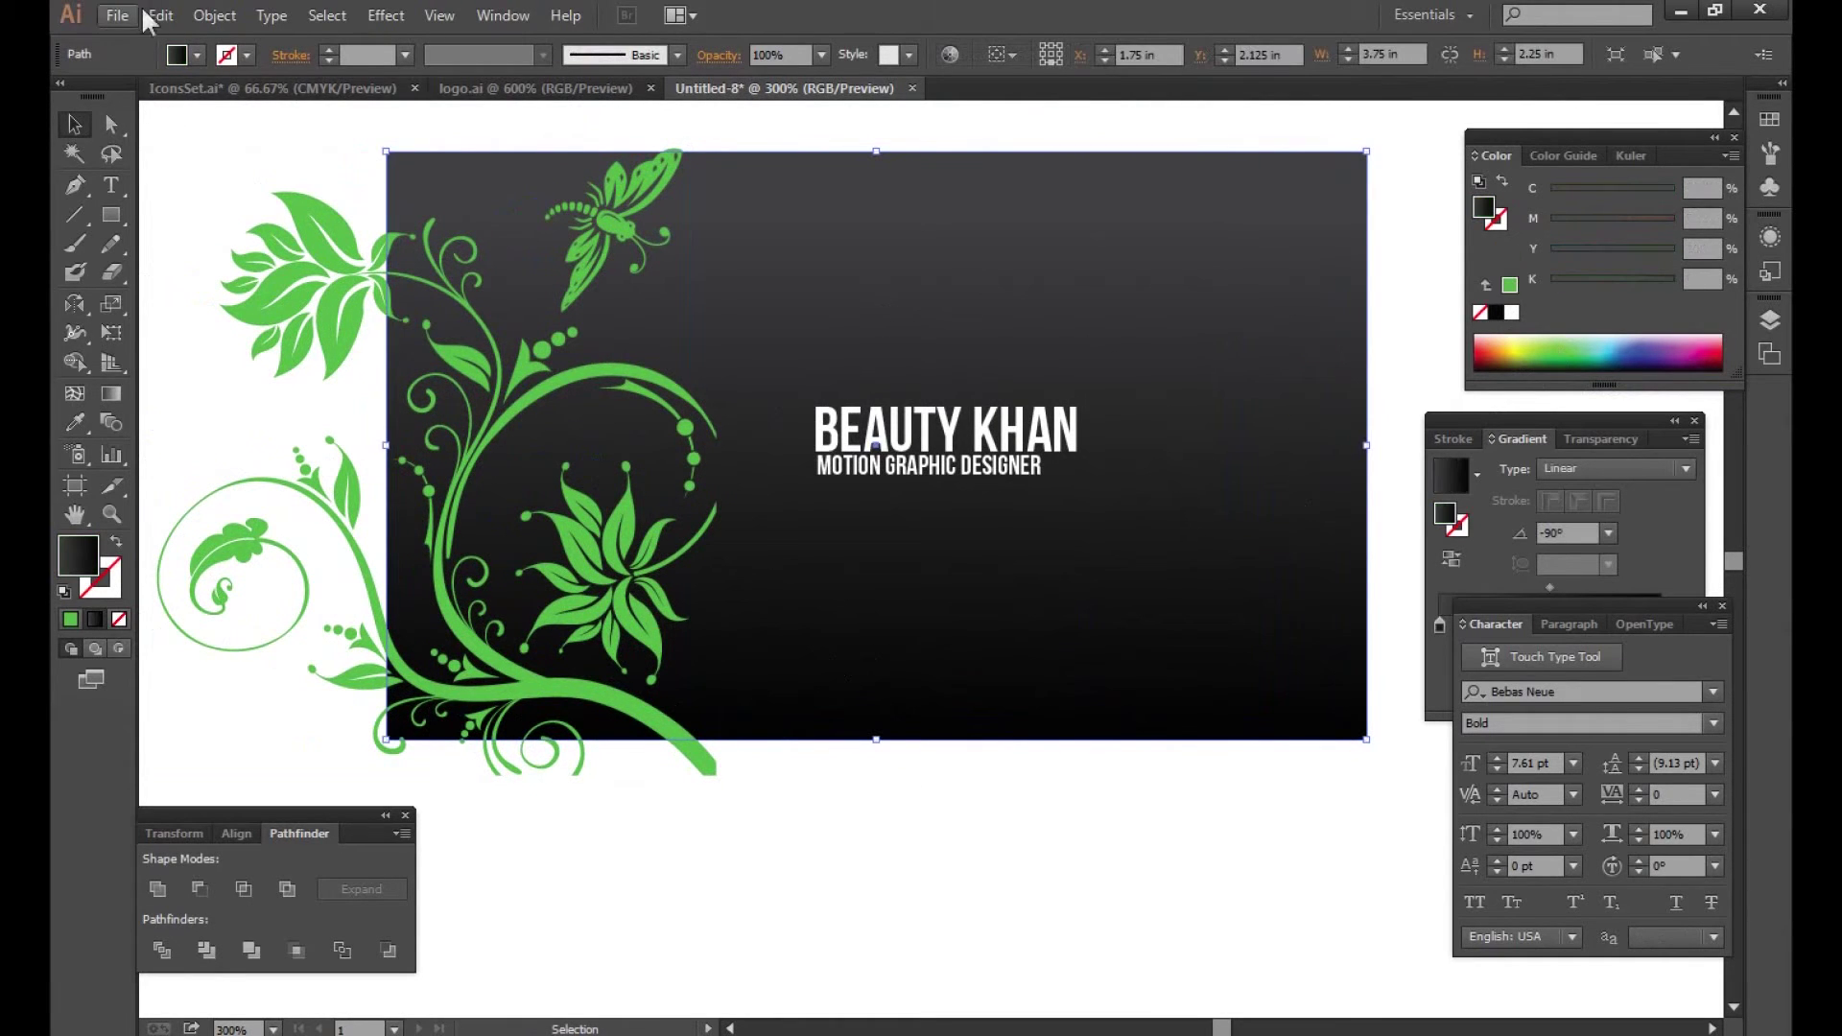
click(158, 15)
click(191, 132)
right_click(722, 242)
click(1015, 586)
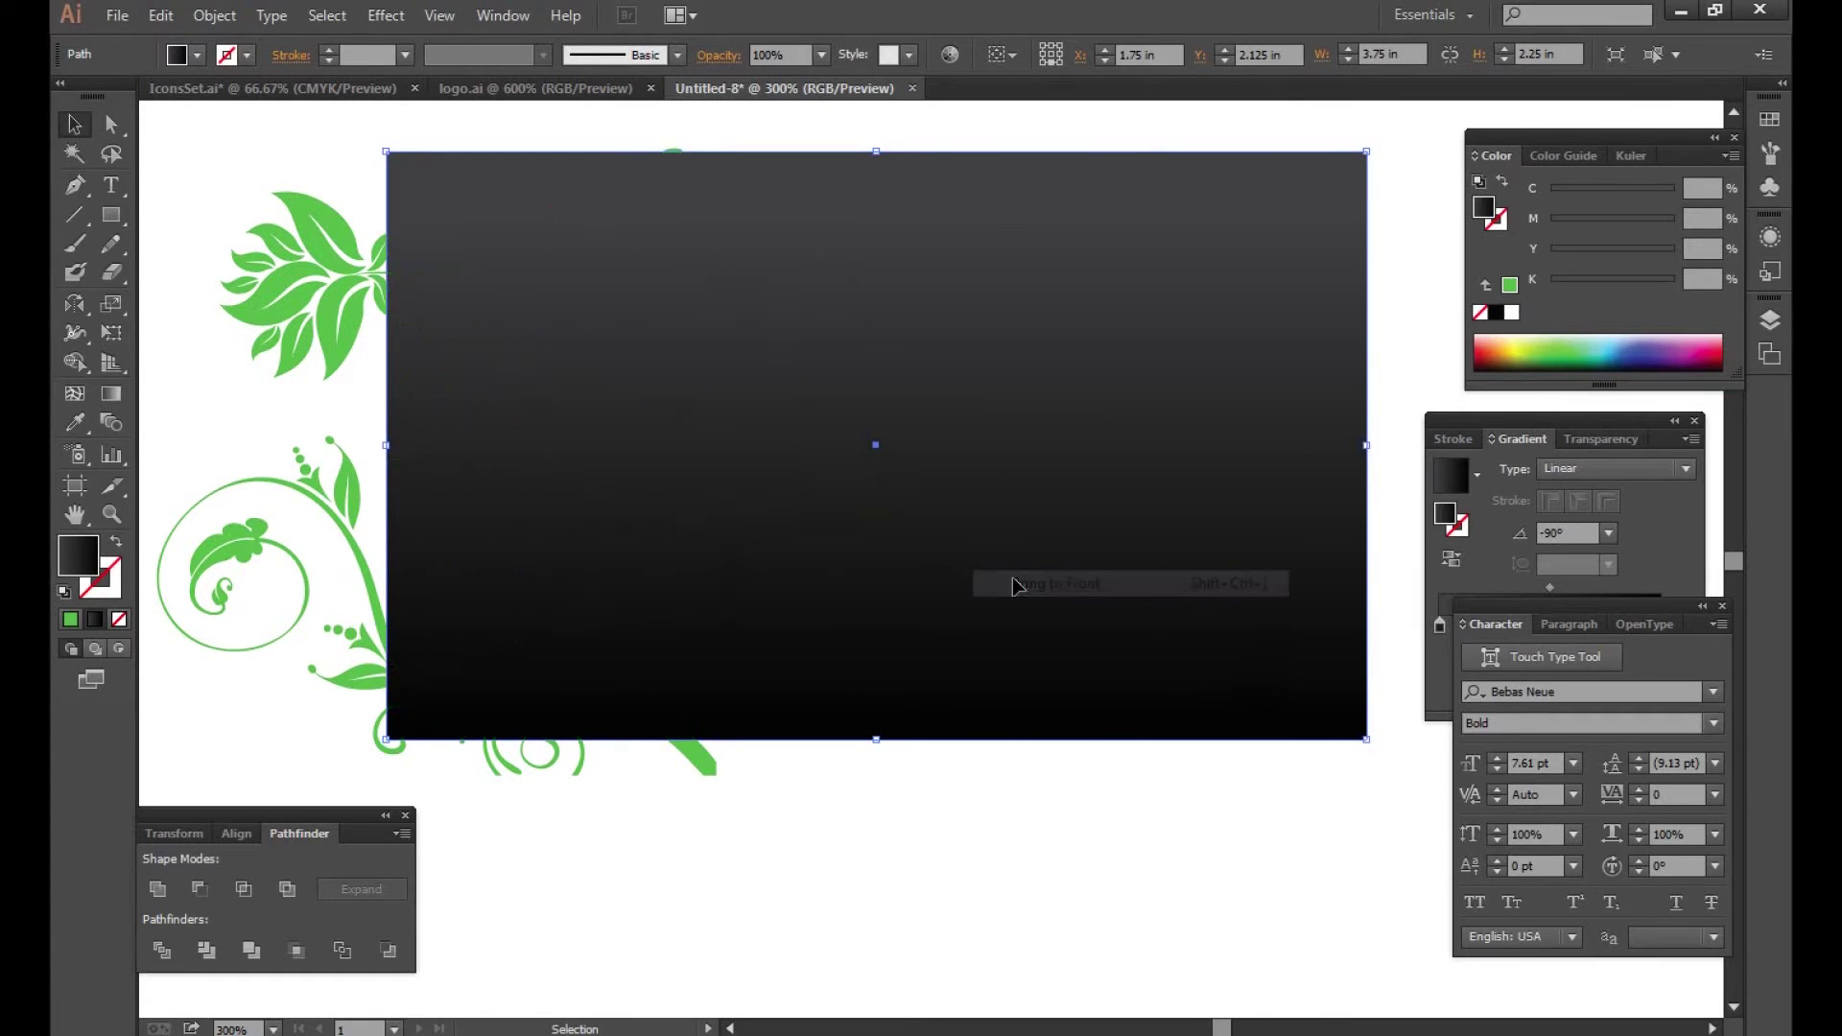
Step: Clip the florals with the rectangle, then paste the background back behind everything
shift+click(357, 257)
click(213, 15)
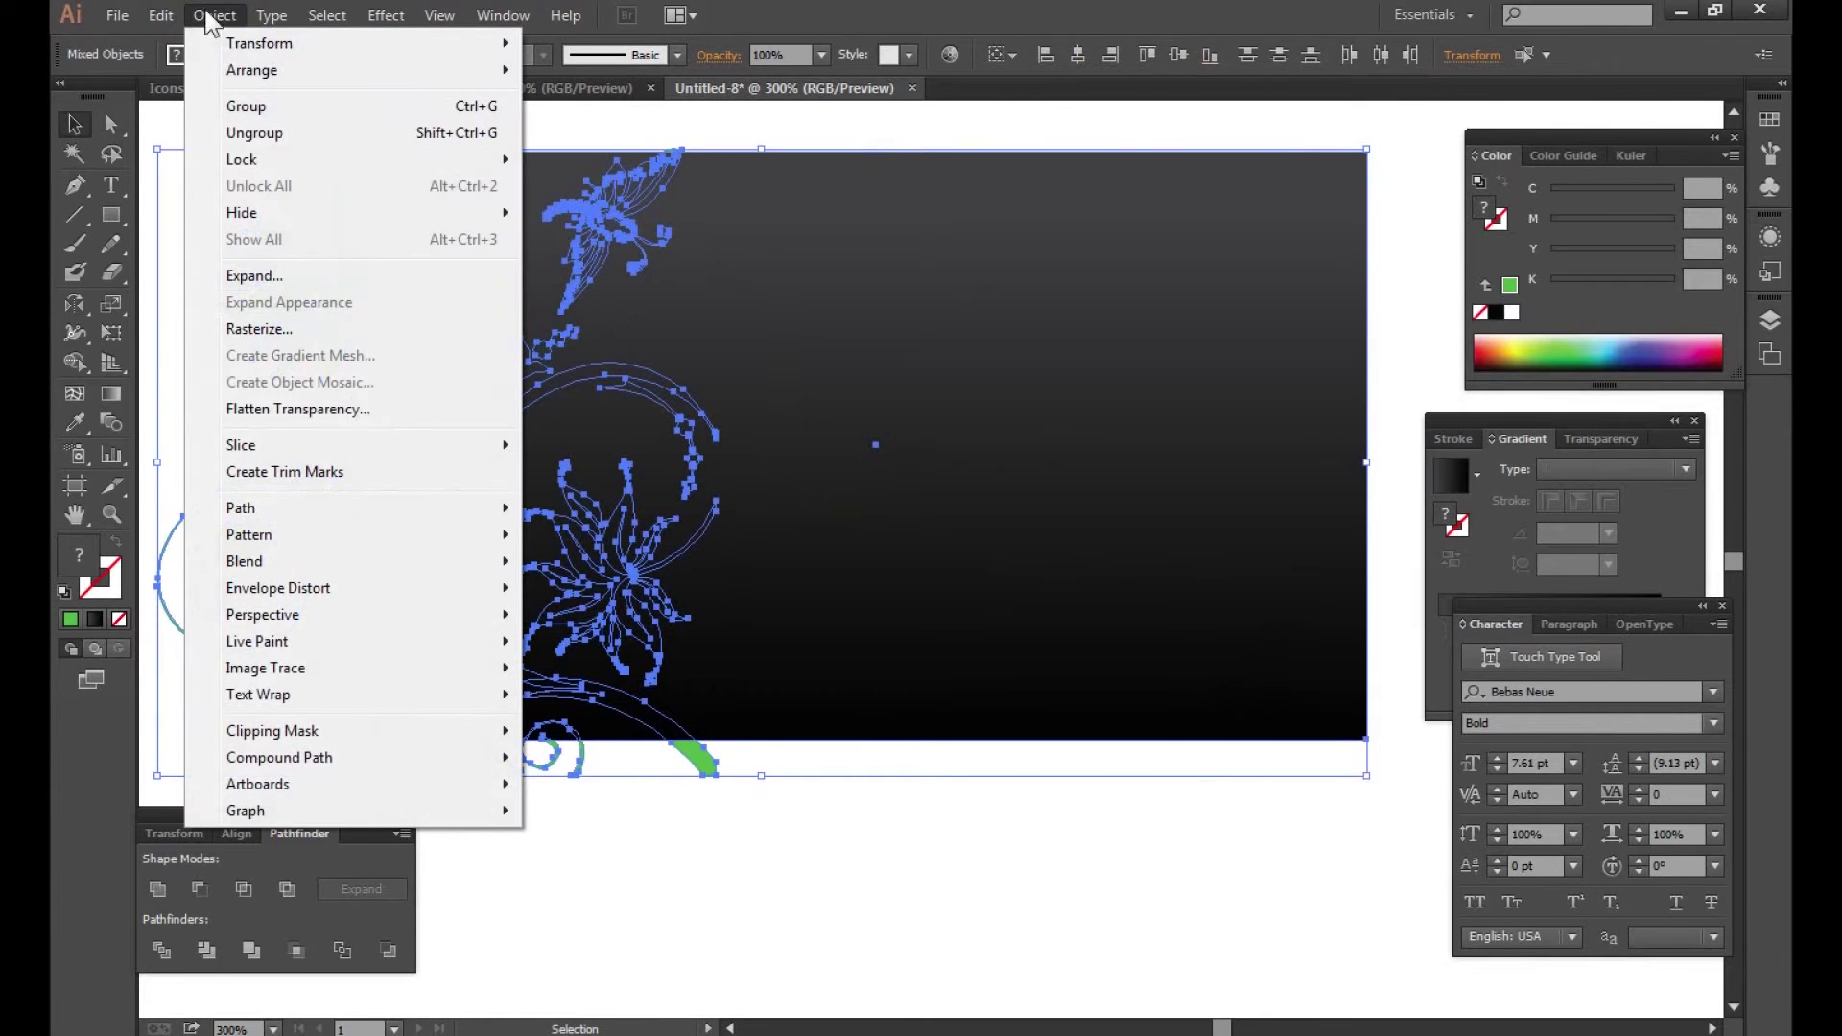
mouse_move(273, 731)
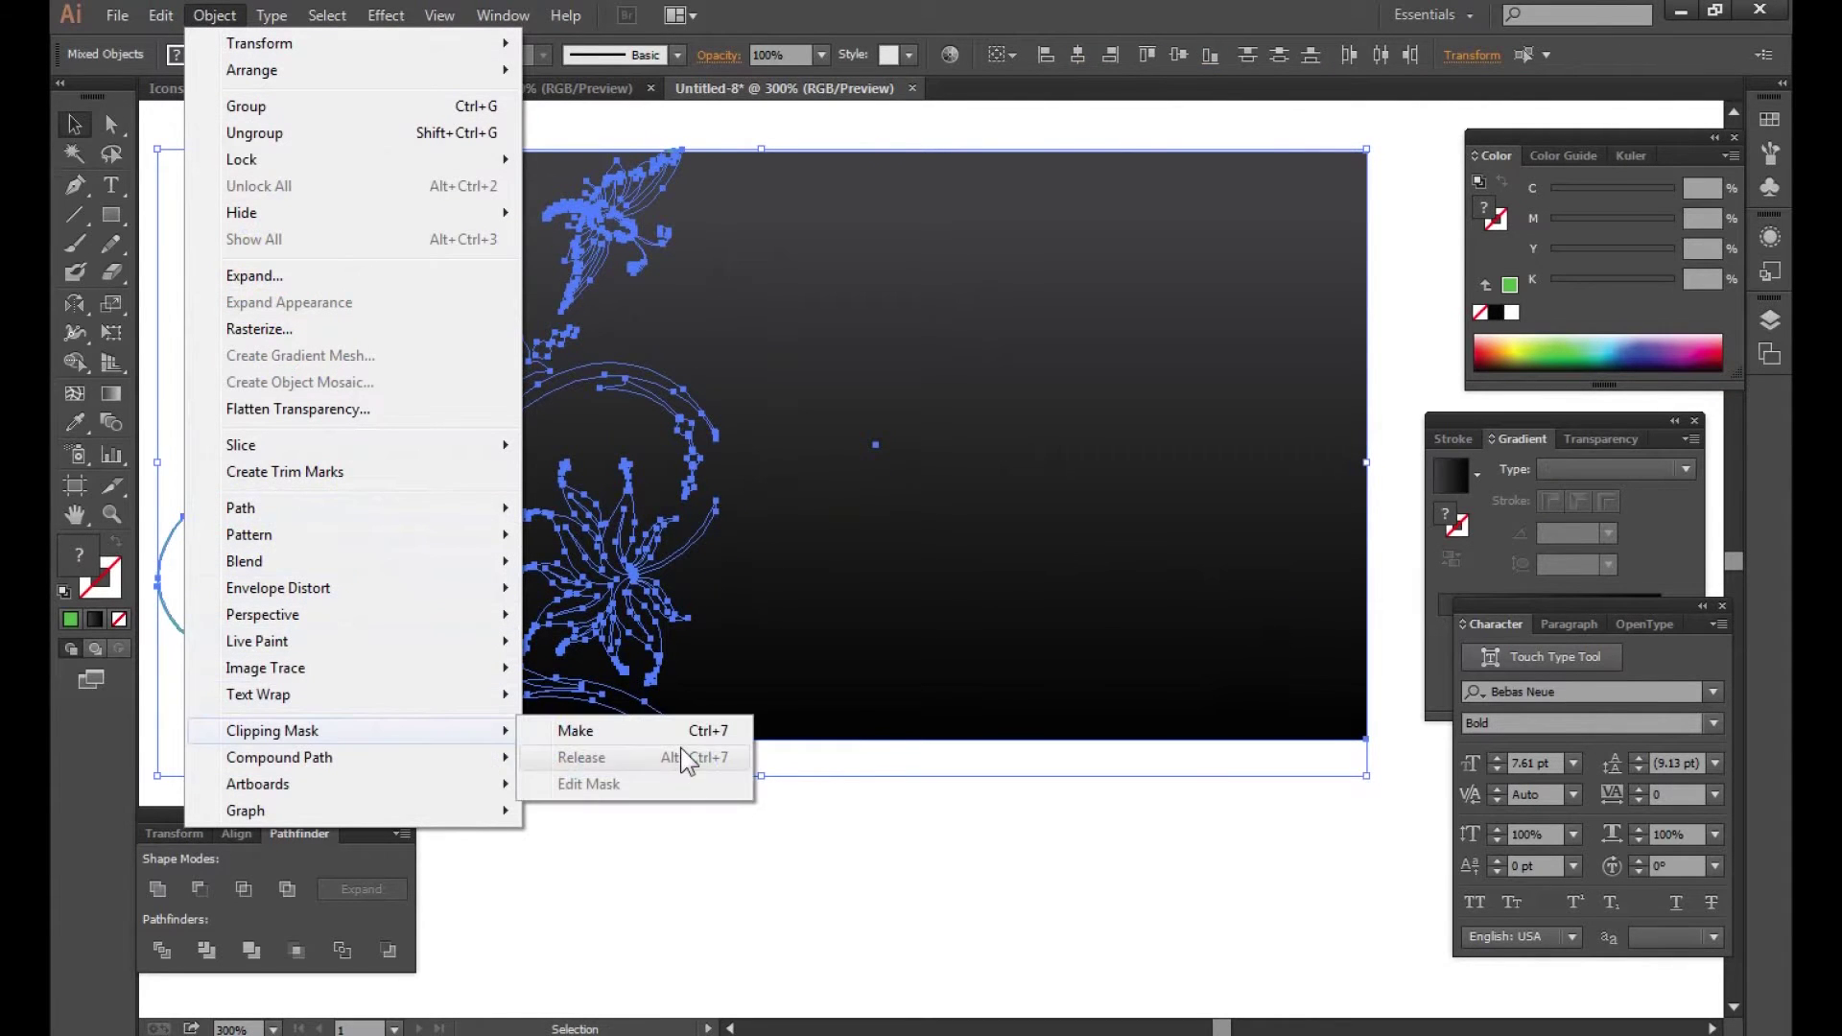
click(689, 730)
click(326, 331)
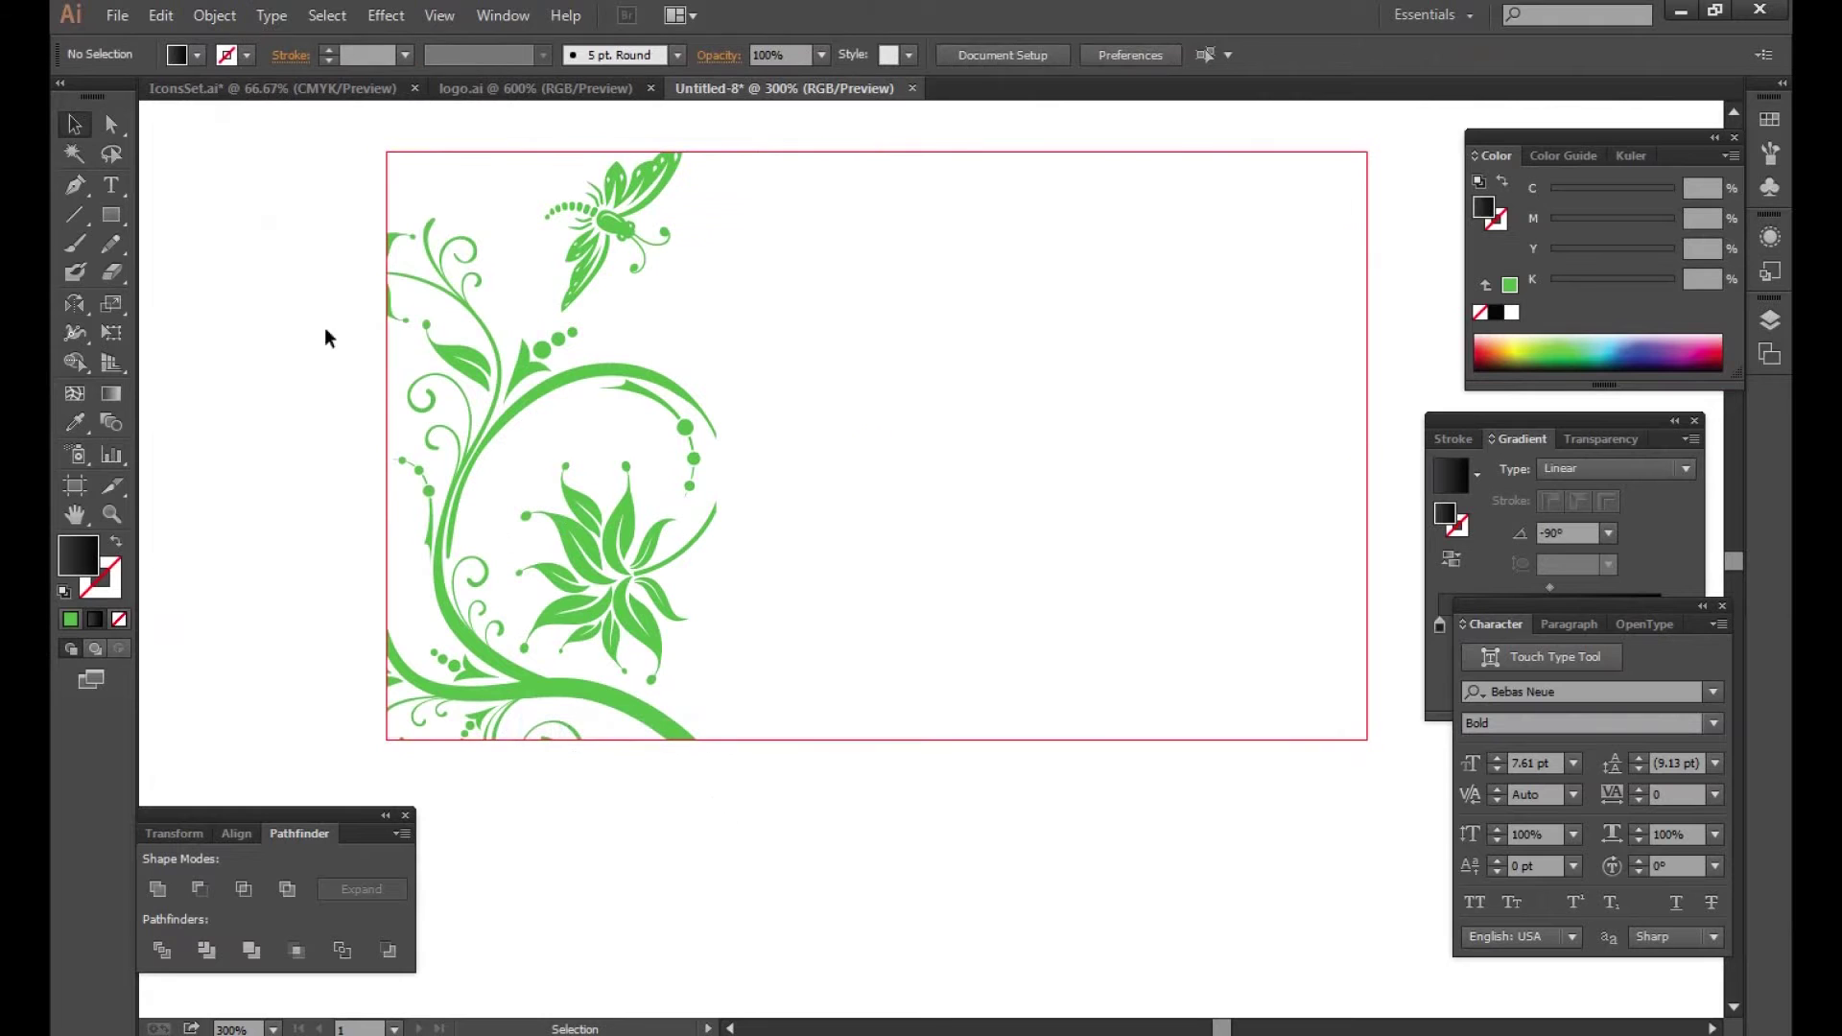
click(160, 16)
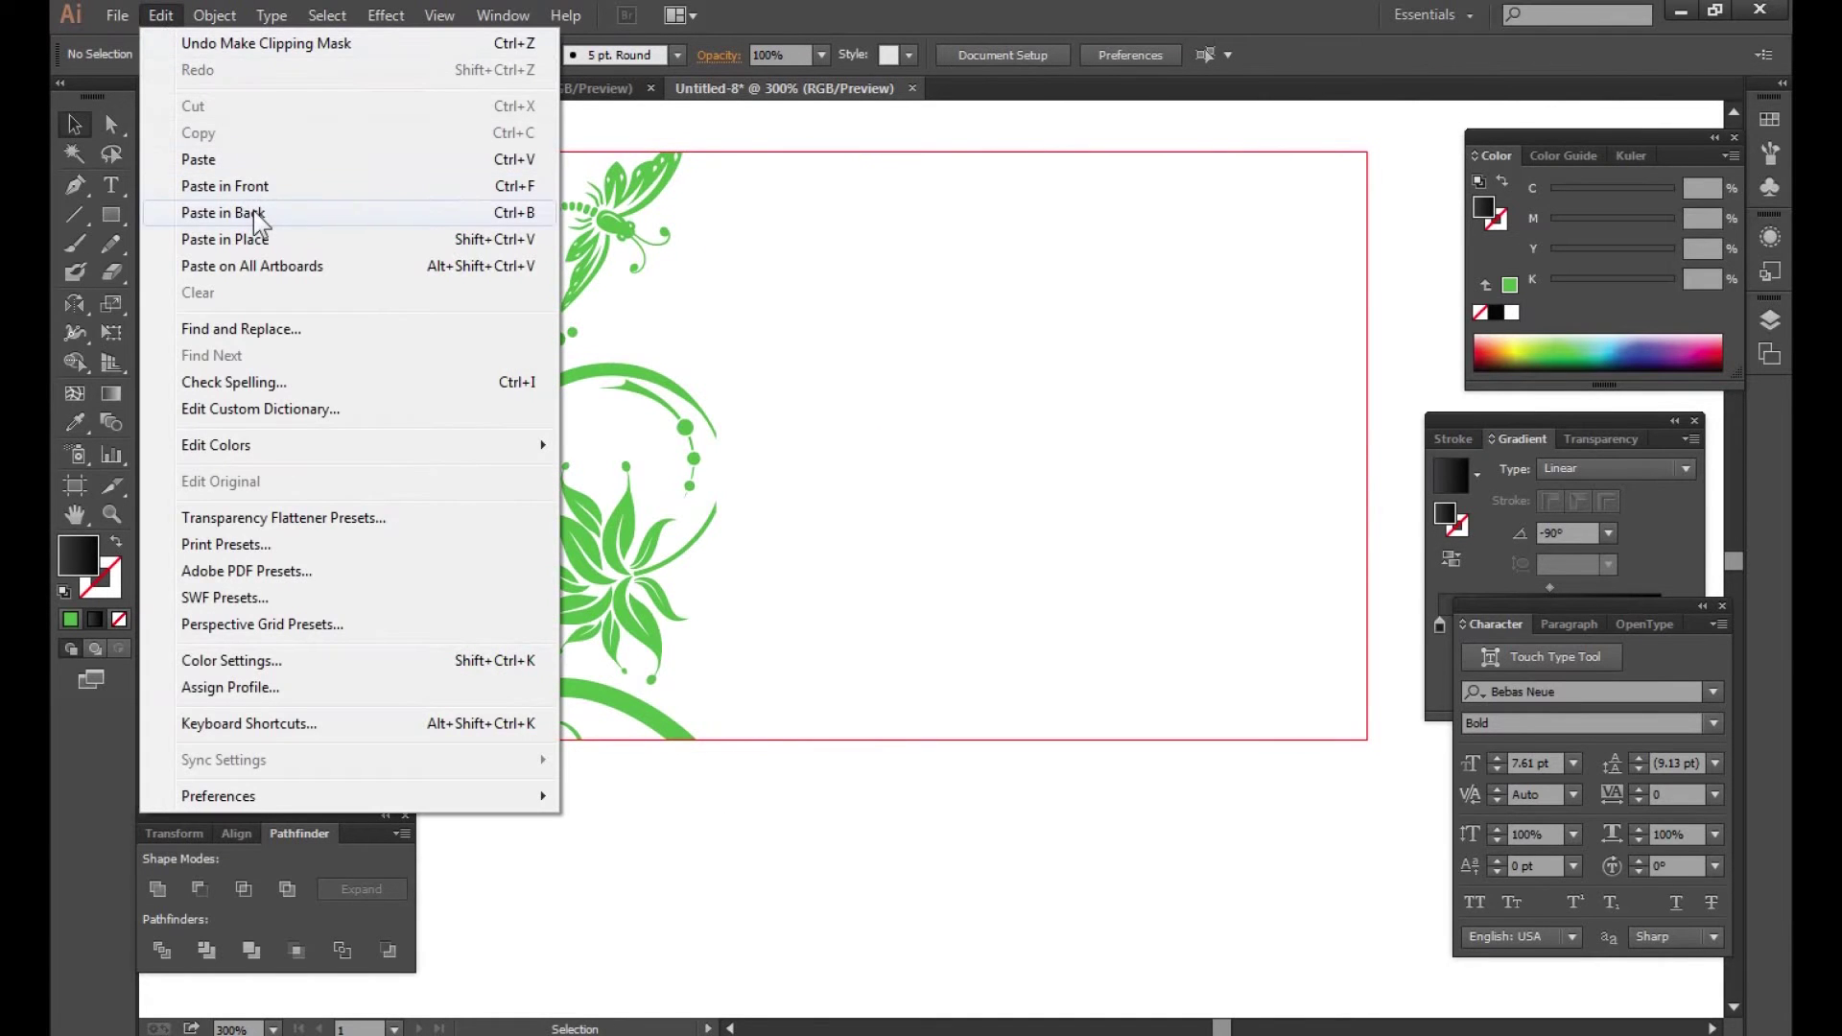
click(252, 213)
key(ctrl+shift+a)
drag(759, 447, 716, 486)
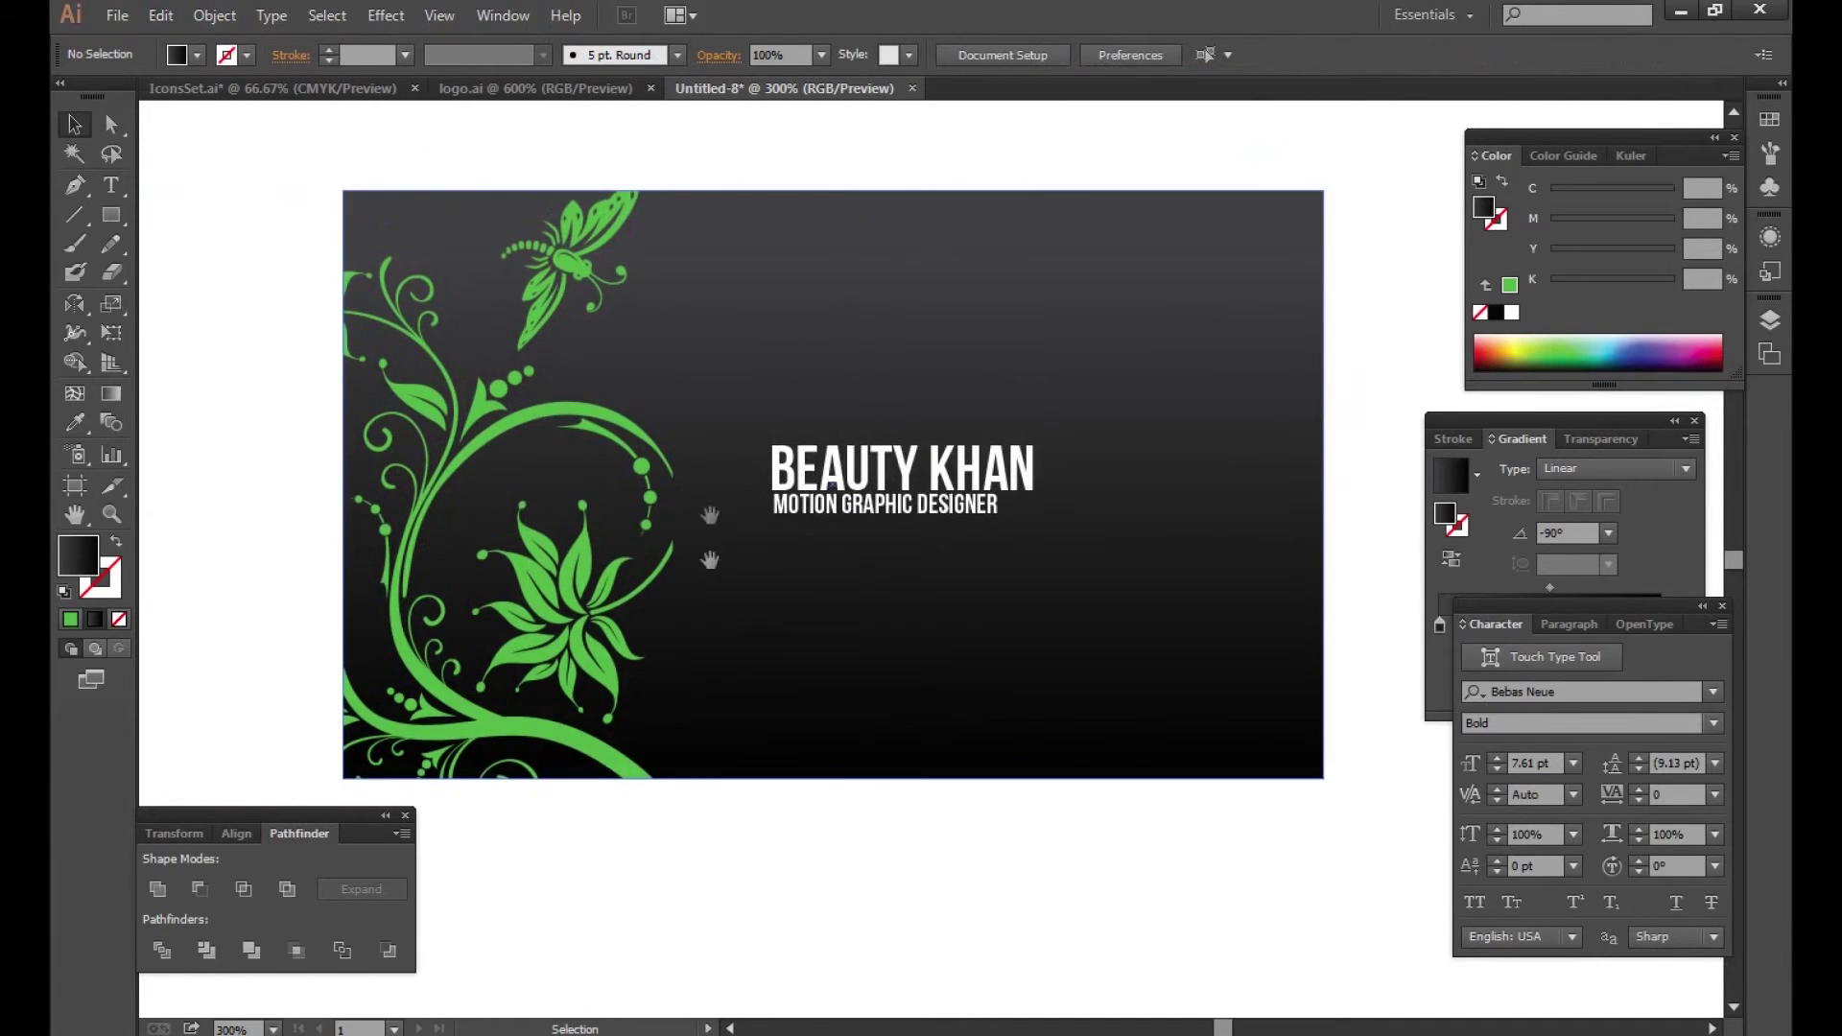
drag(773, 344, 743, 343)
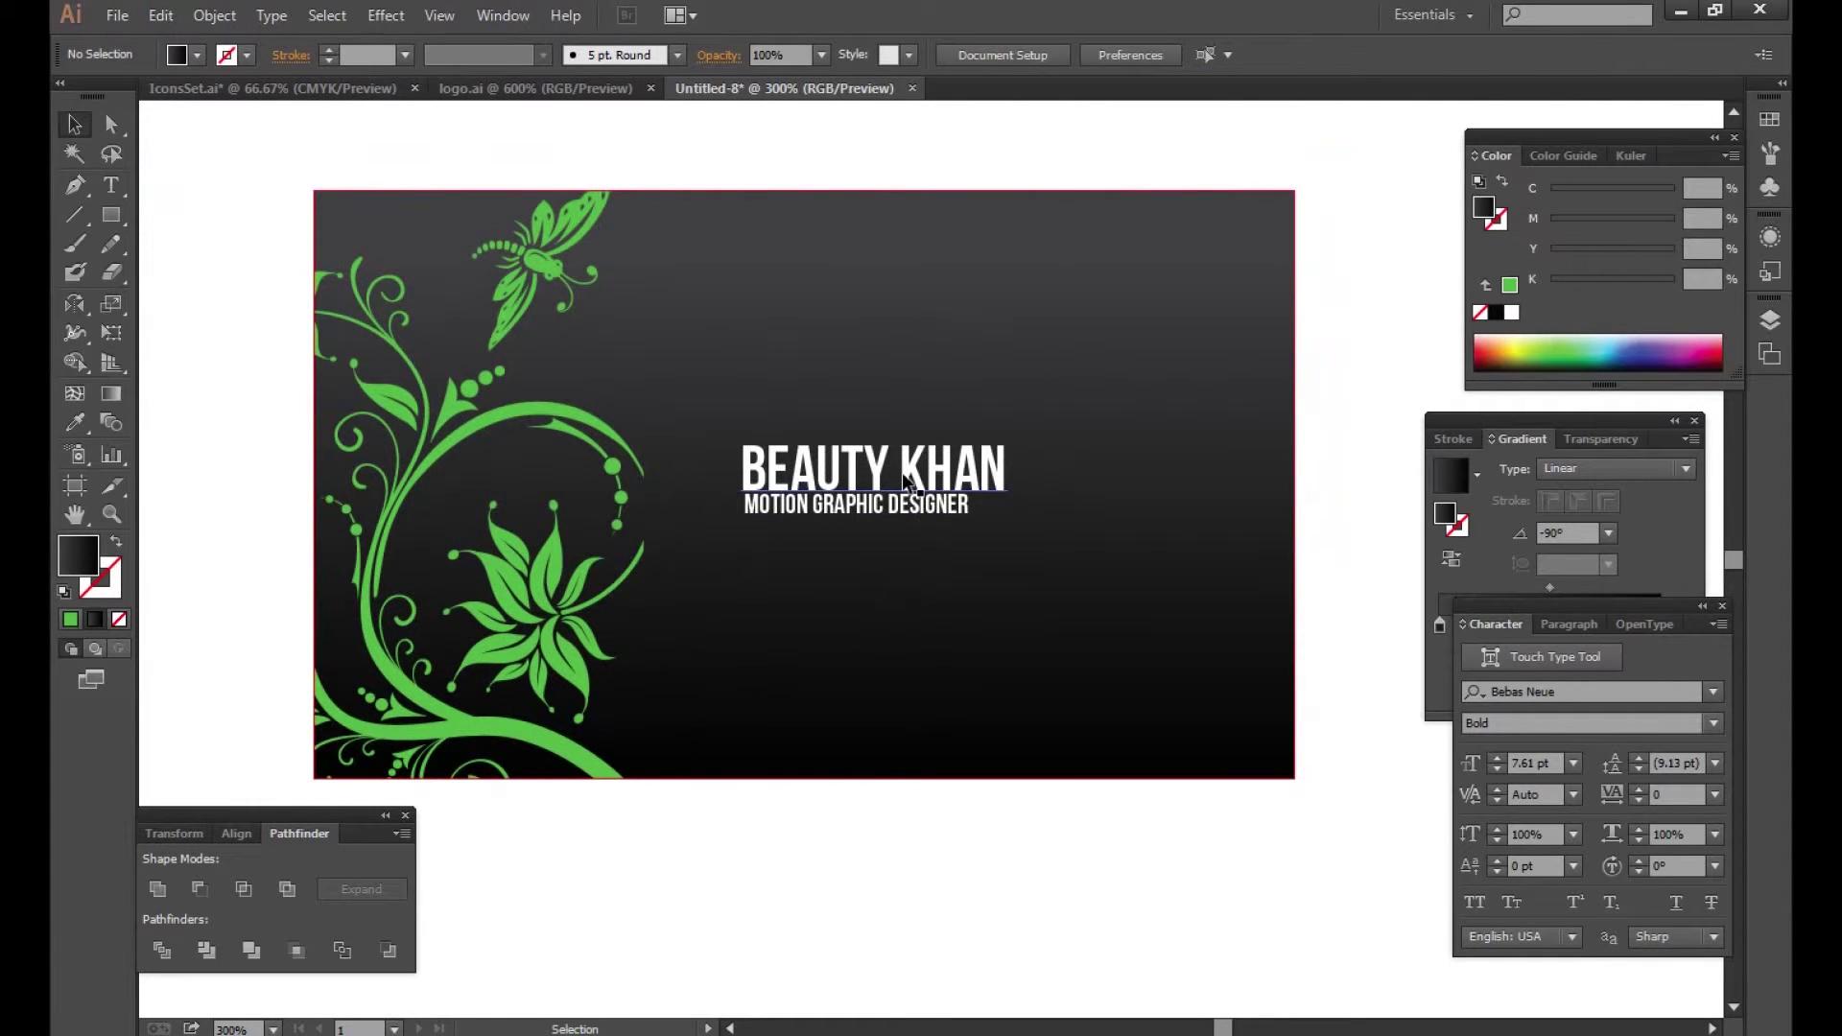
Step: Duplicate the subtitle below itself and set the copy in Nexa Light
drag(827, 480, 832, 544)
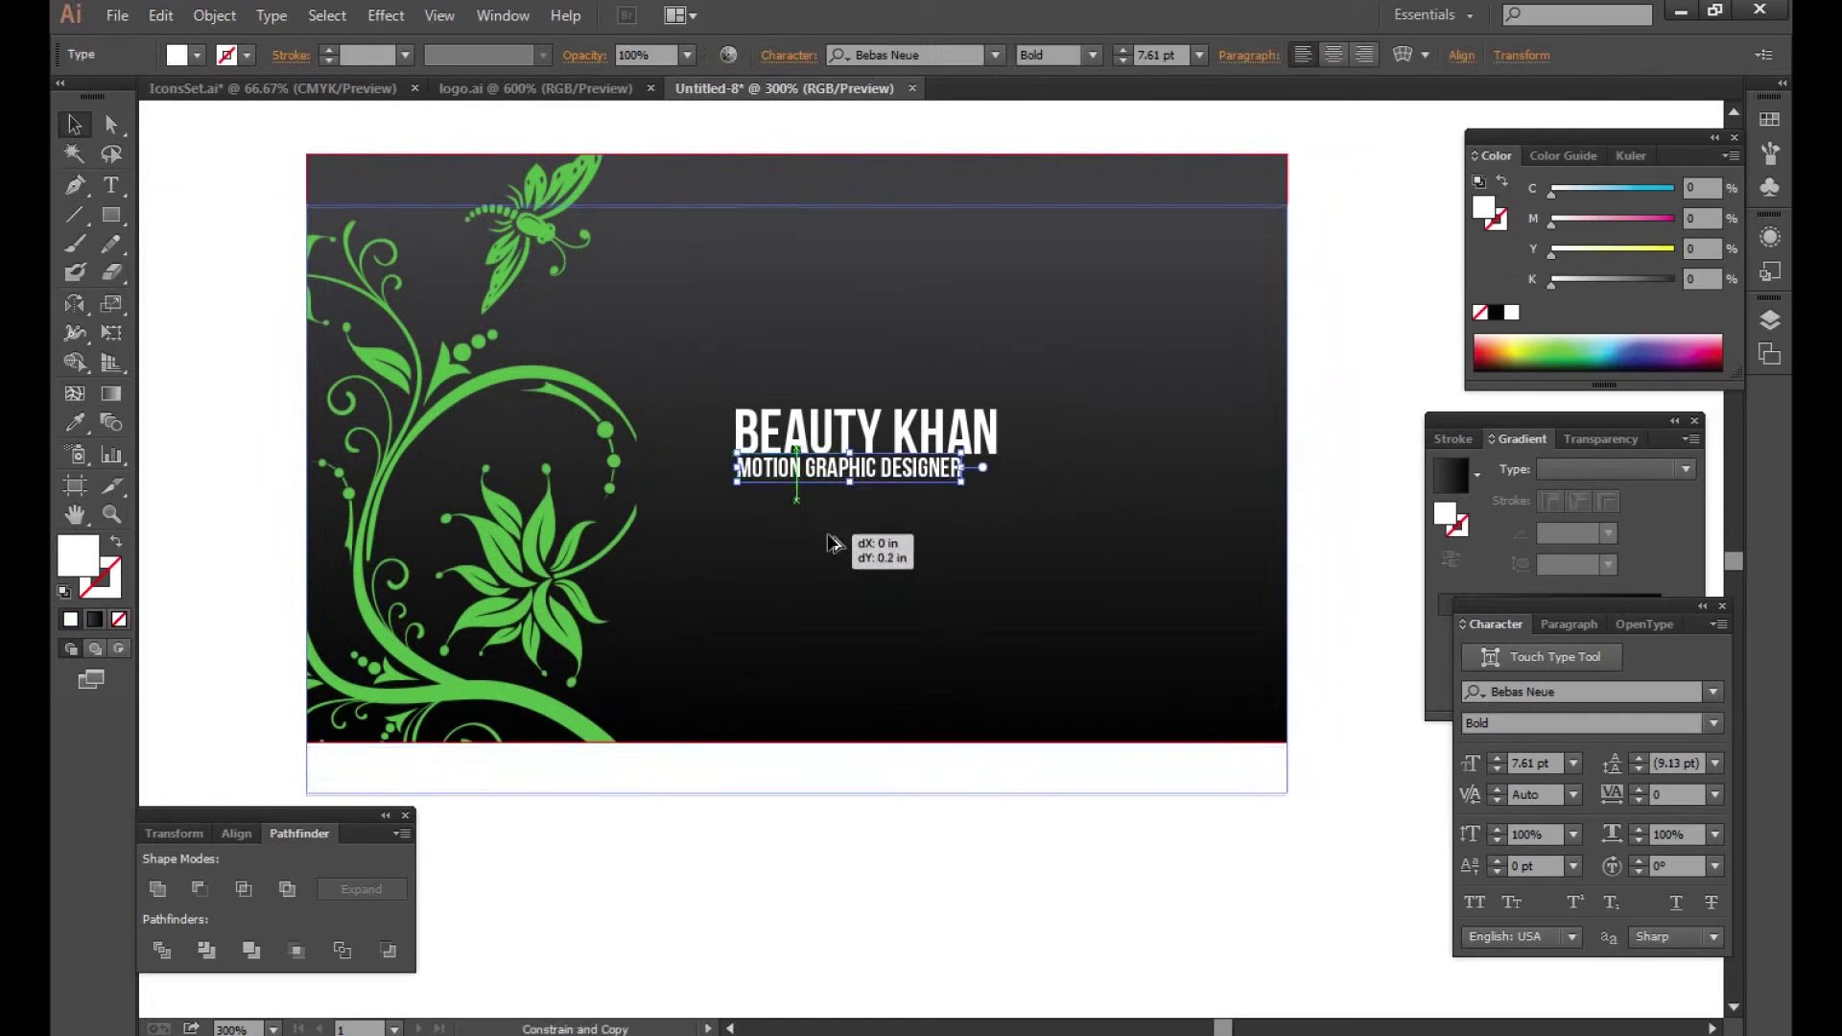
click(844, 822)
click(811, 489)
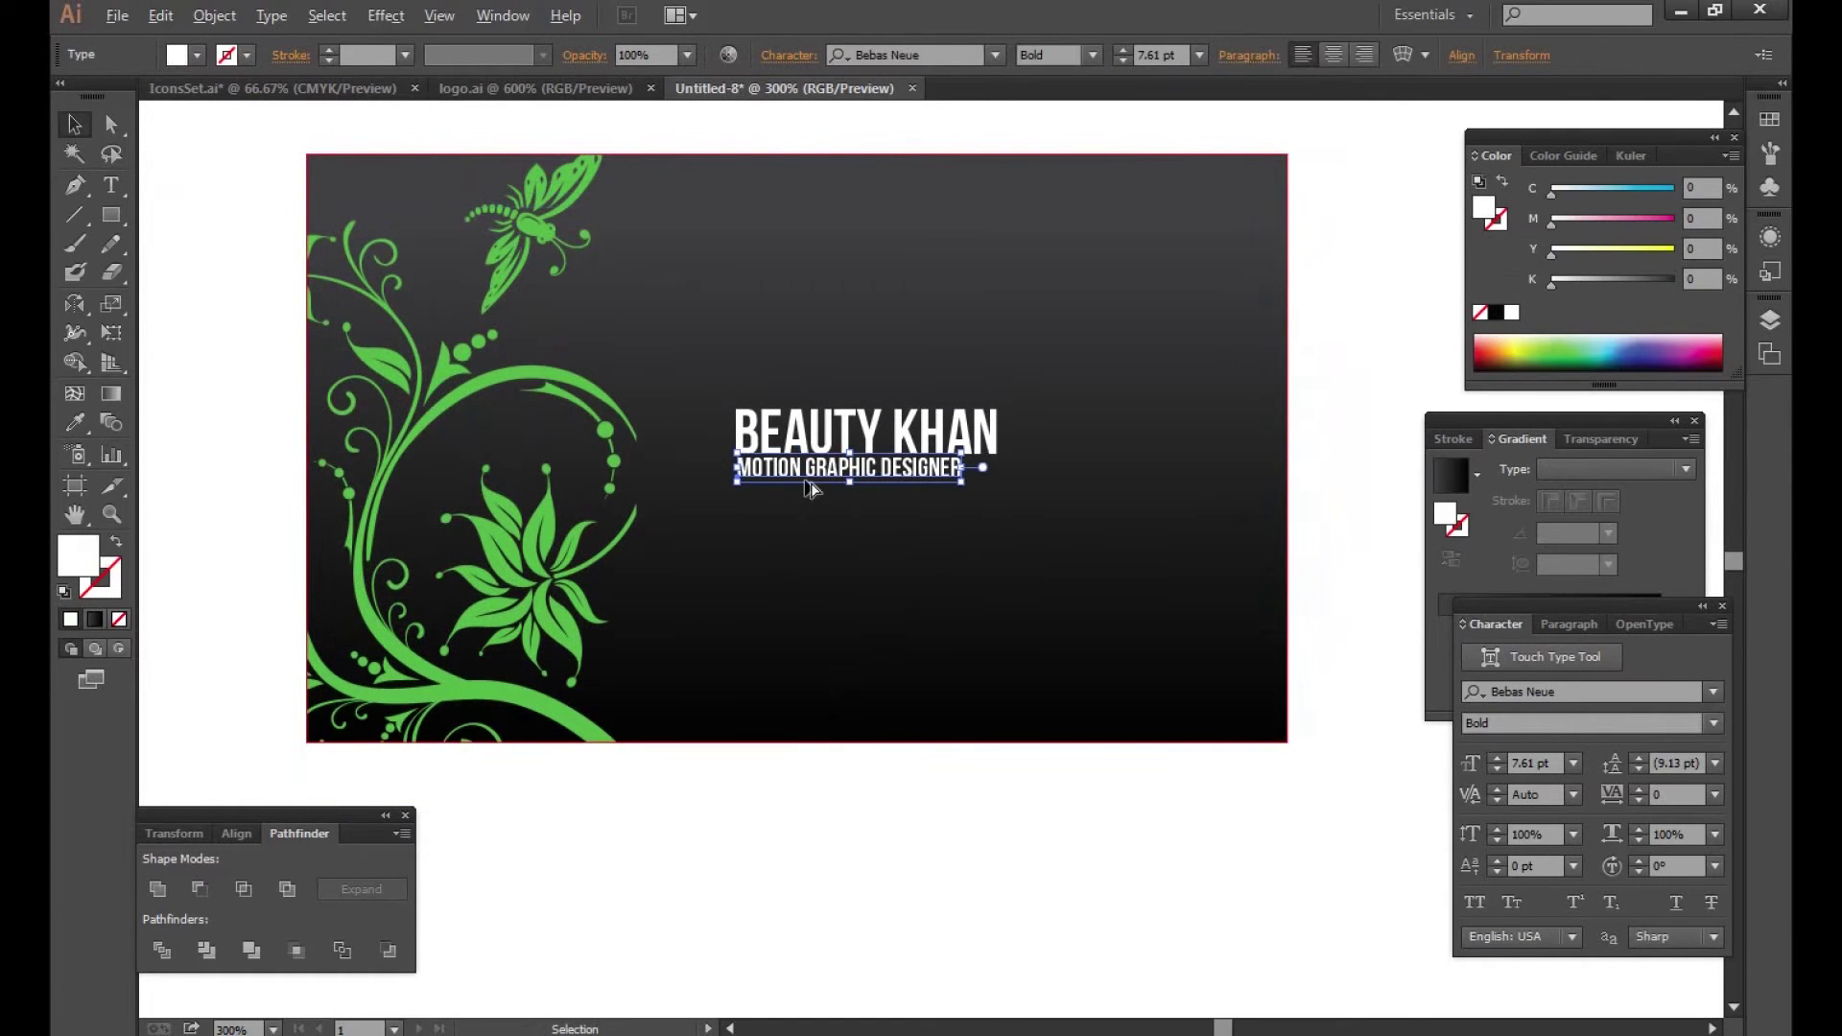
drag(811, 489, 812, 552)
click(1600, 692)
text(nex)
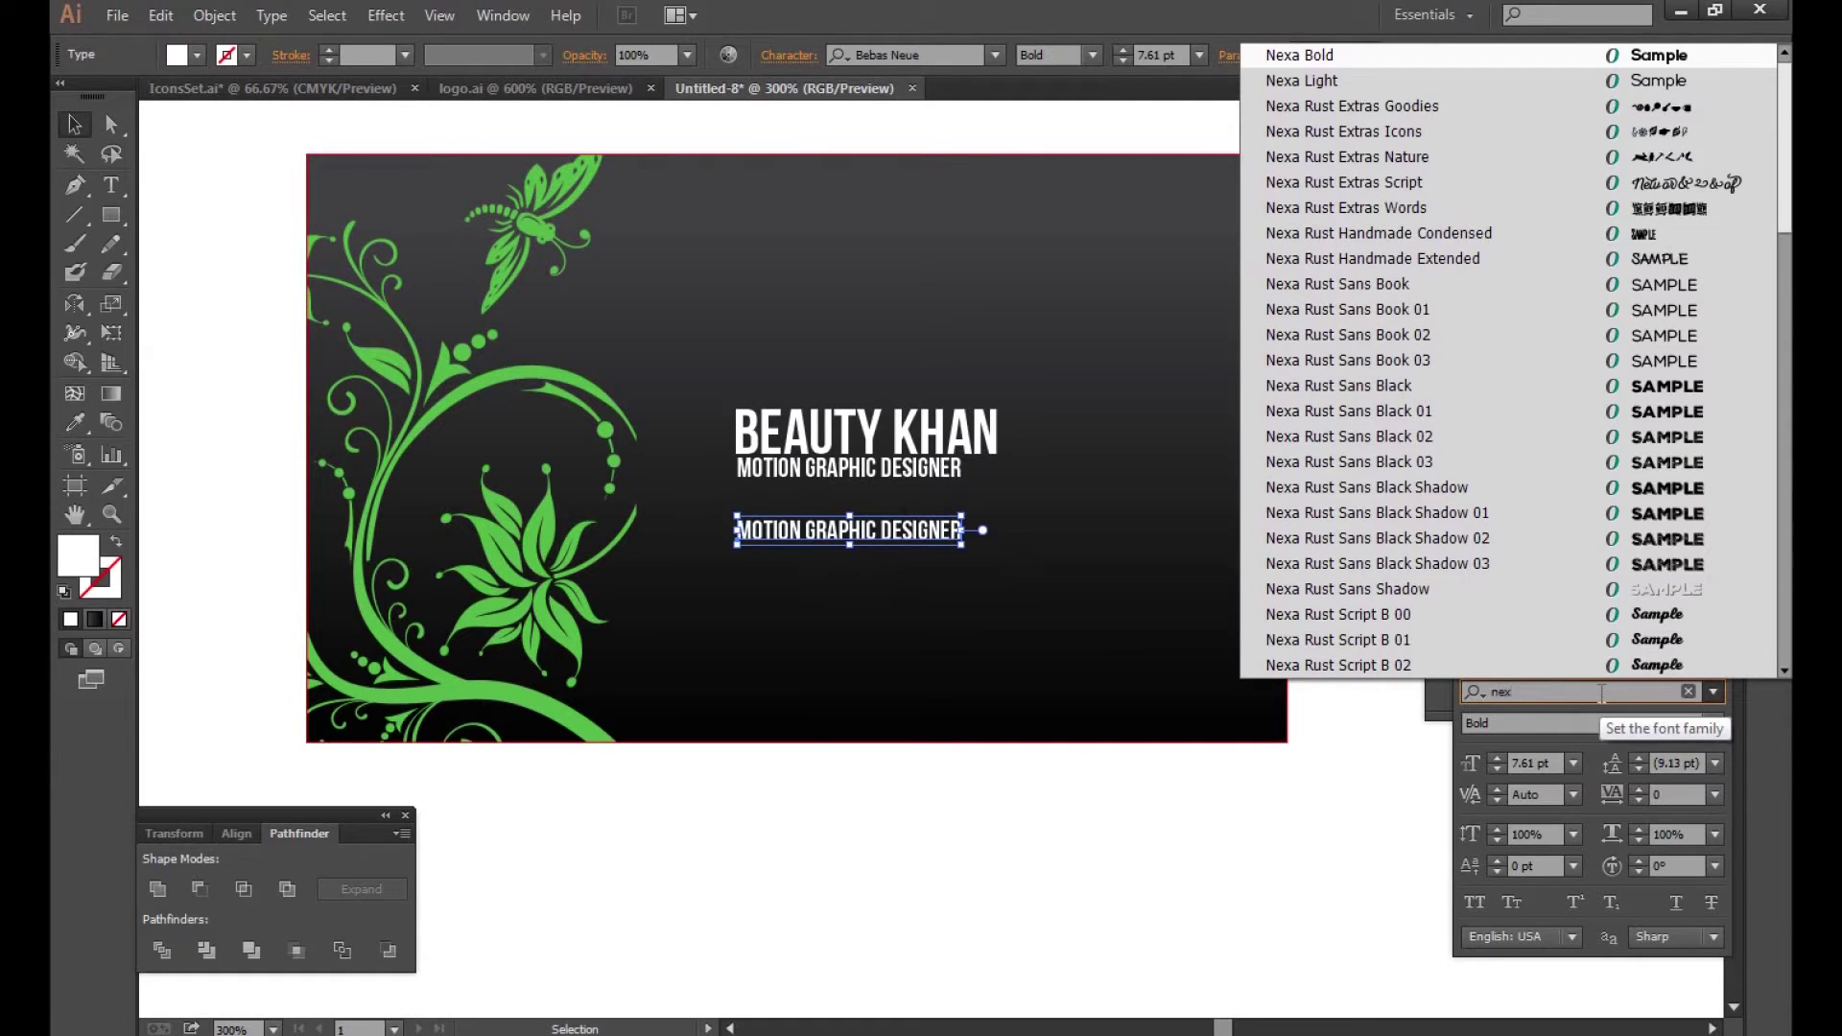
key(Down)
key(Return)
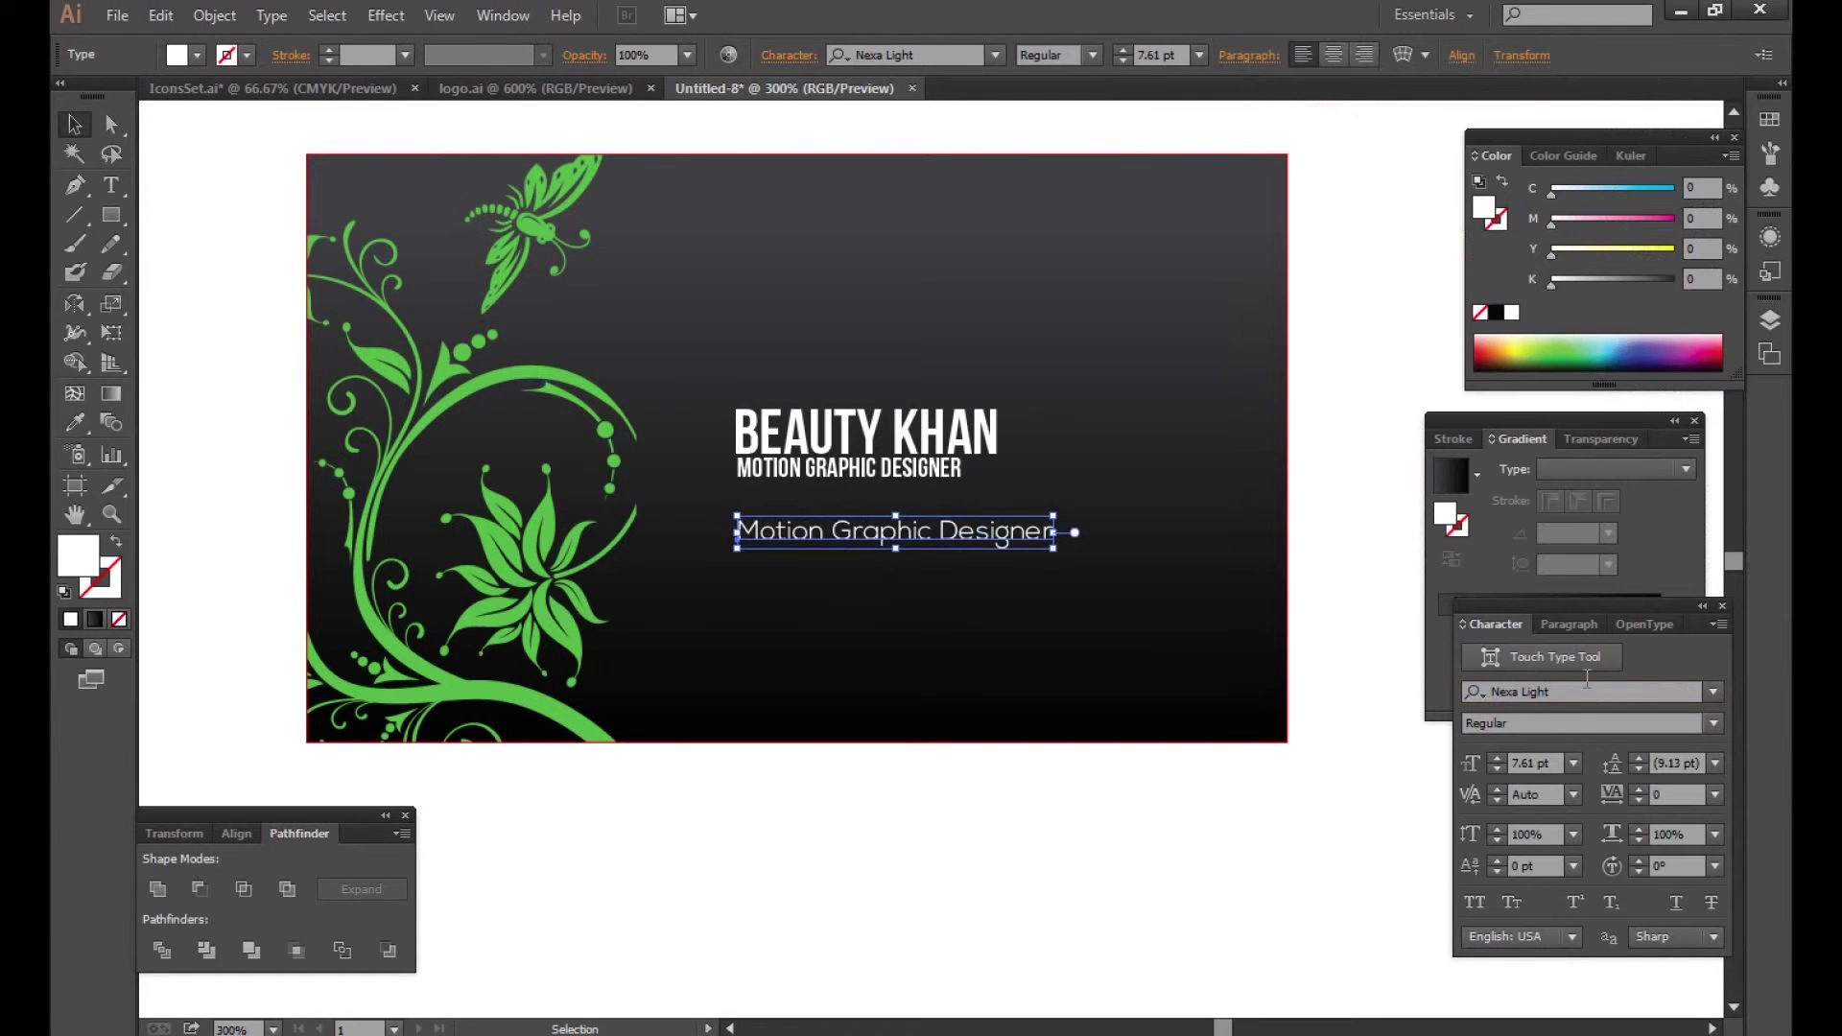
Step: Replace the copy's text with three contact lines: phone, e-mail and street address
double_click(1022, 542)
key(ctrl+a)
text(+1)
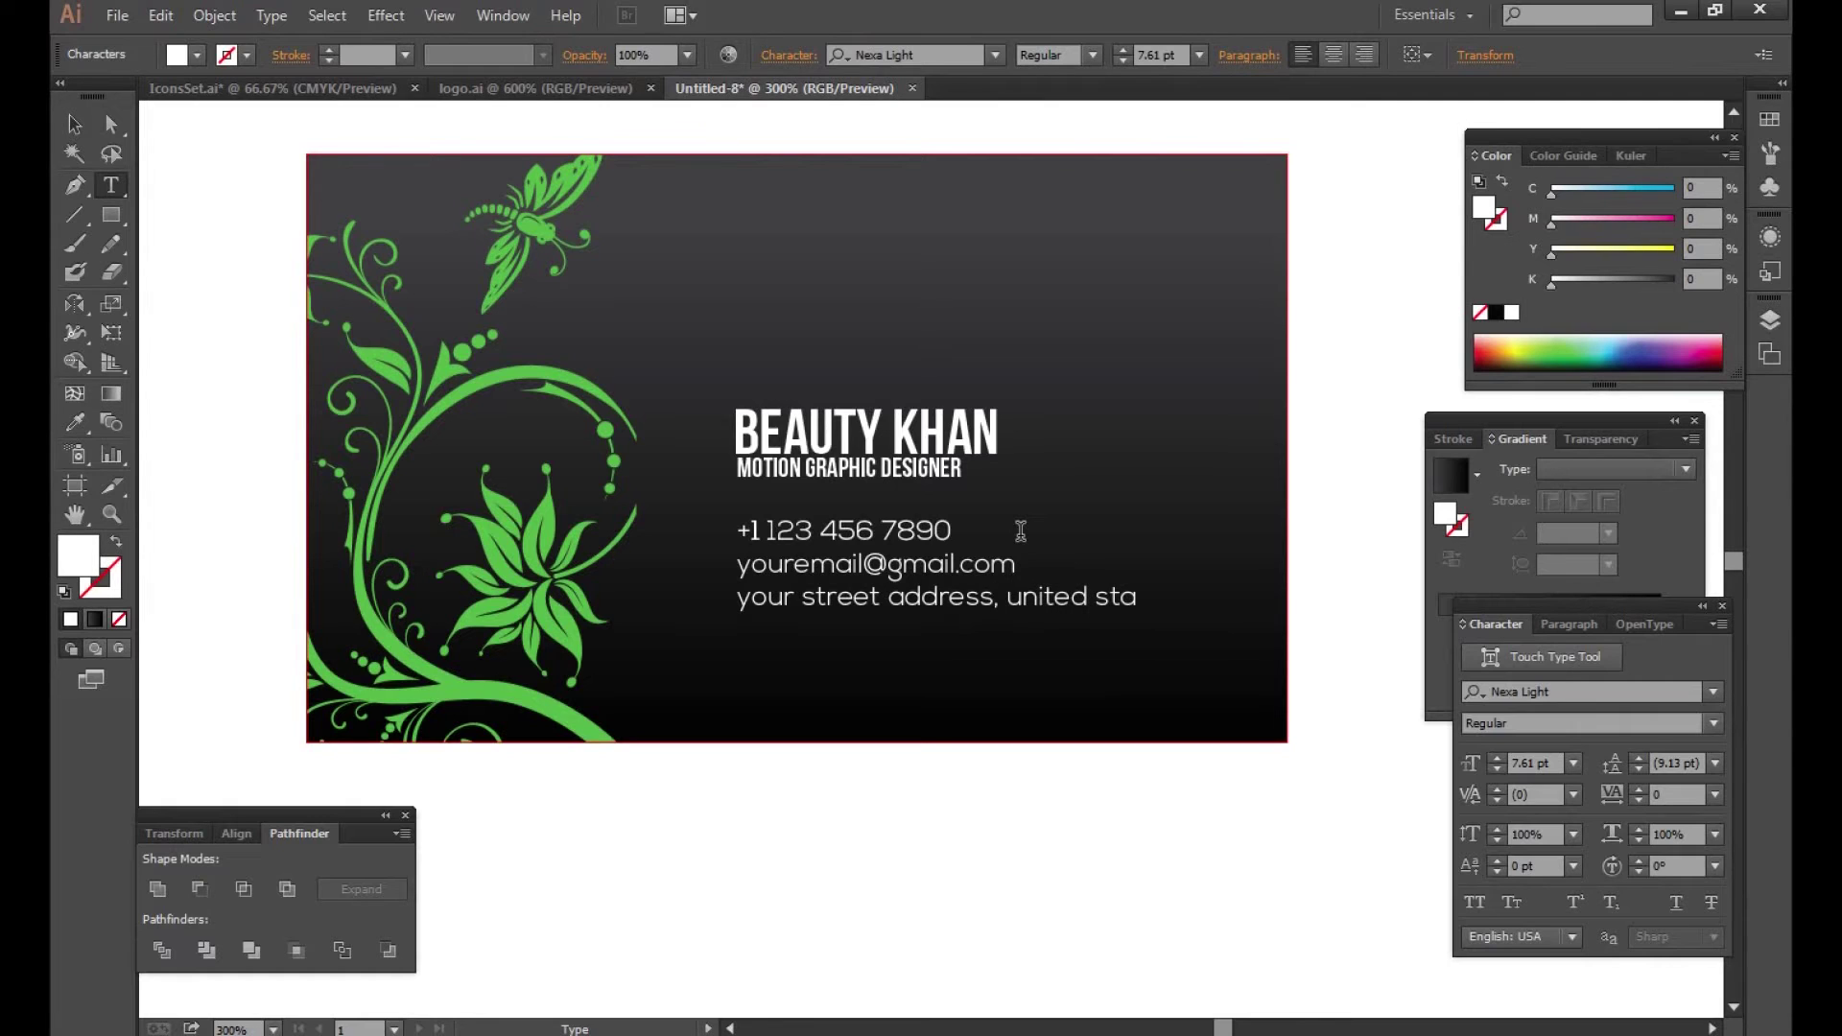
key(Escape)
Step: Set the contact block to 6.5 pt with leading raised to 9.8 pt
key(ctrl+shift+comma)
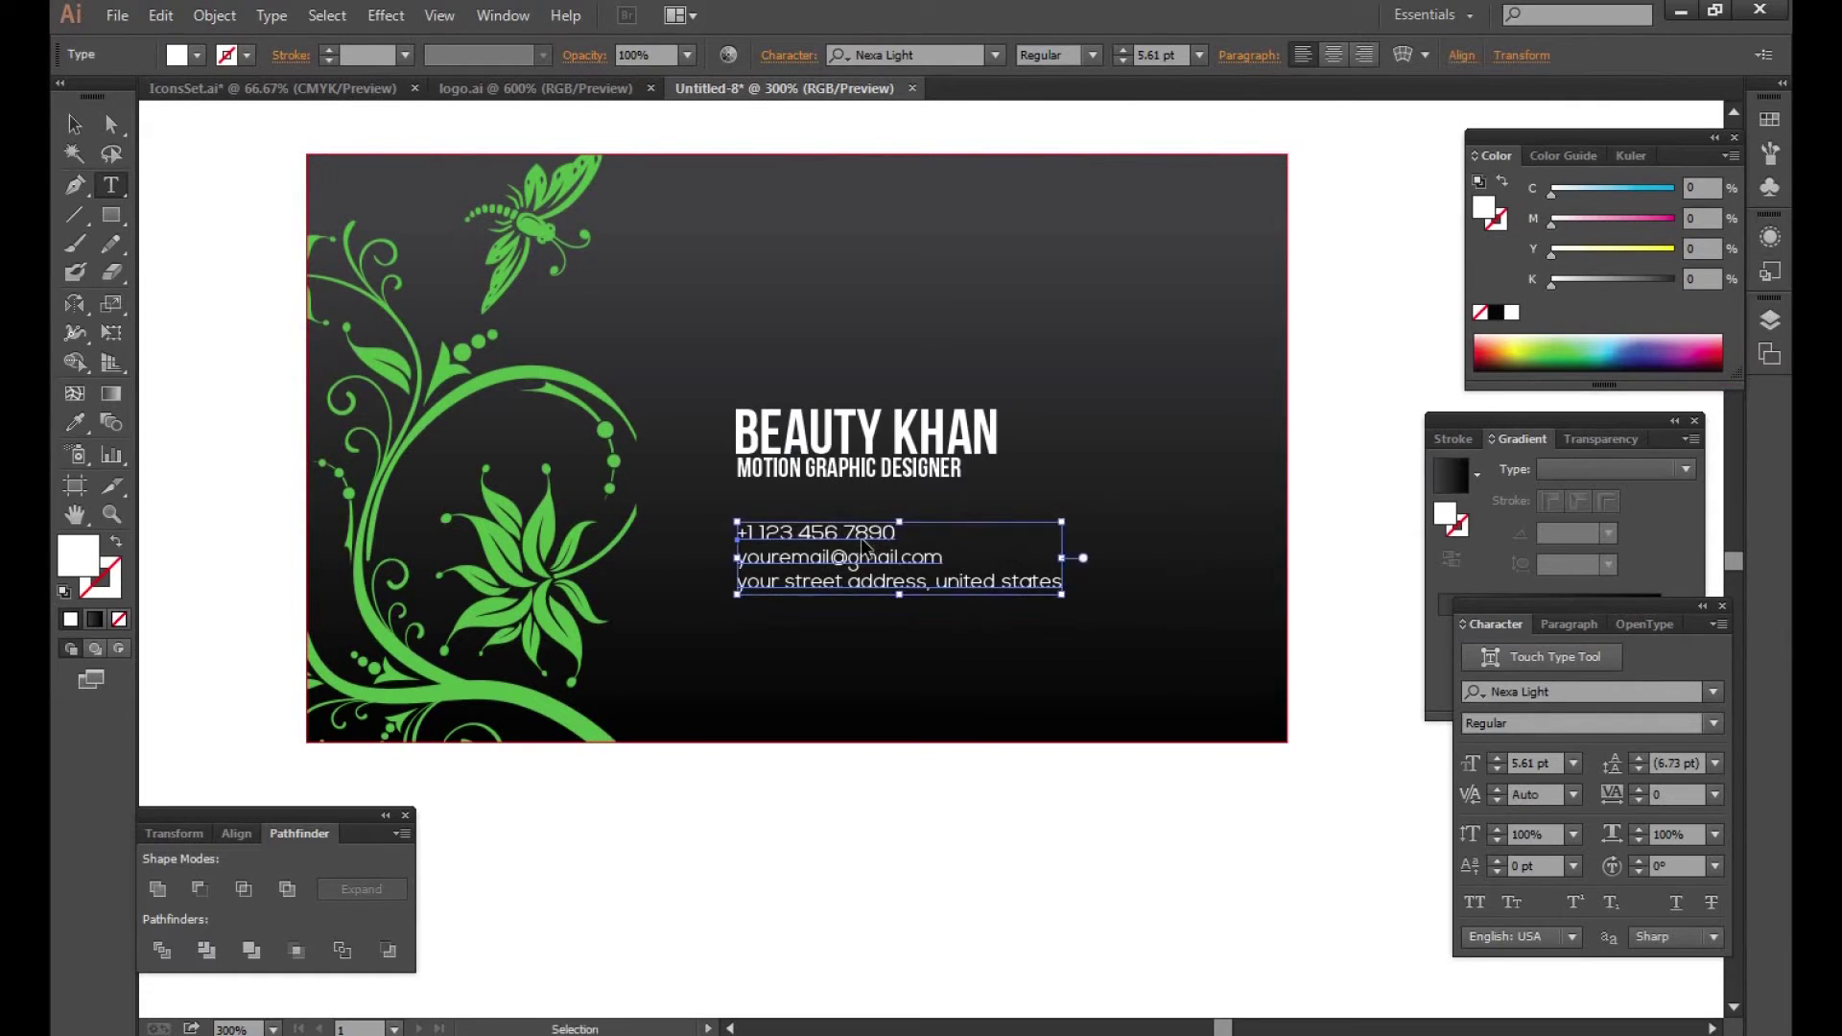
double_click(1547, 763)
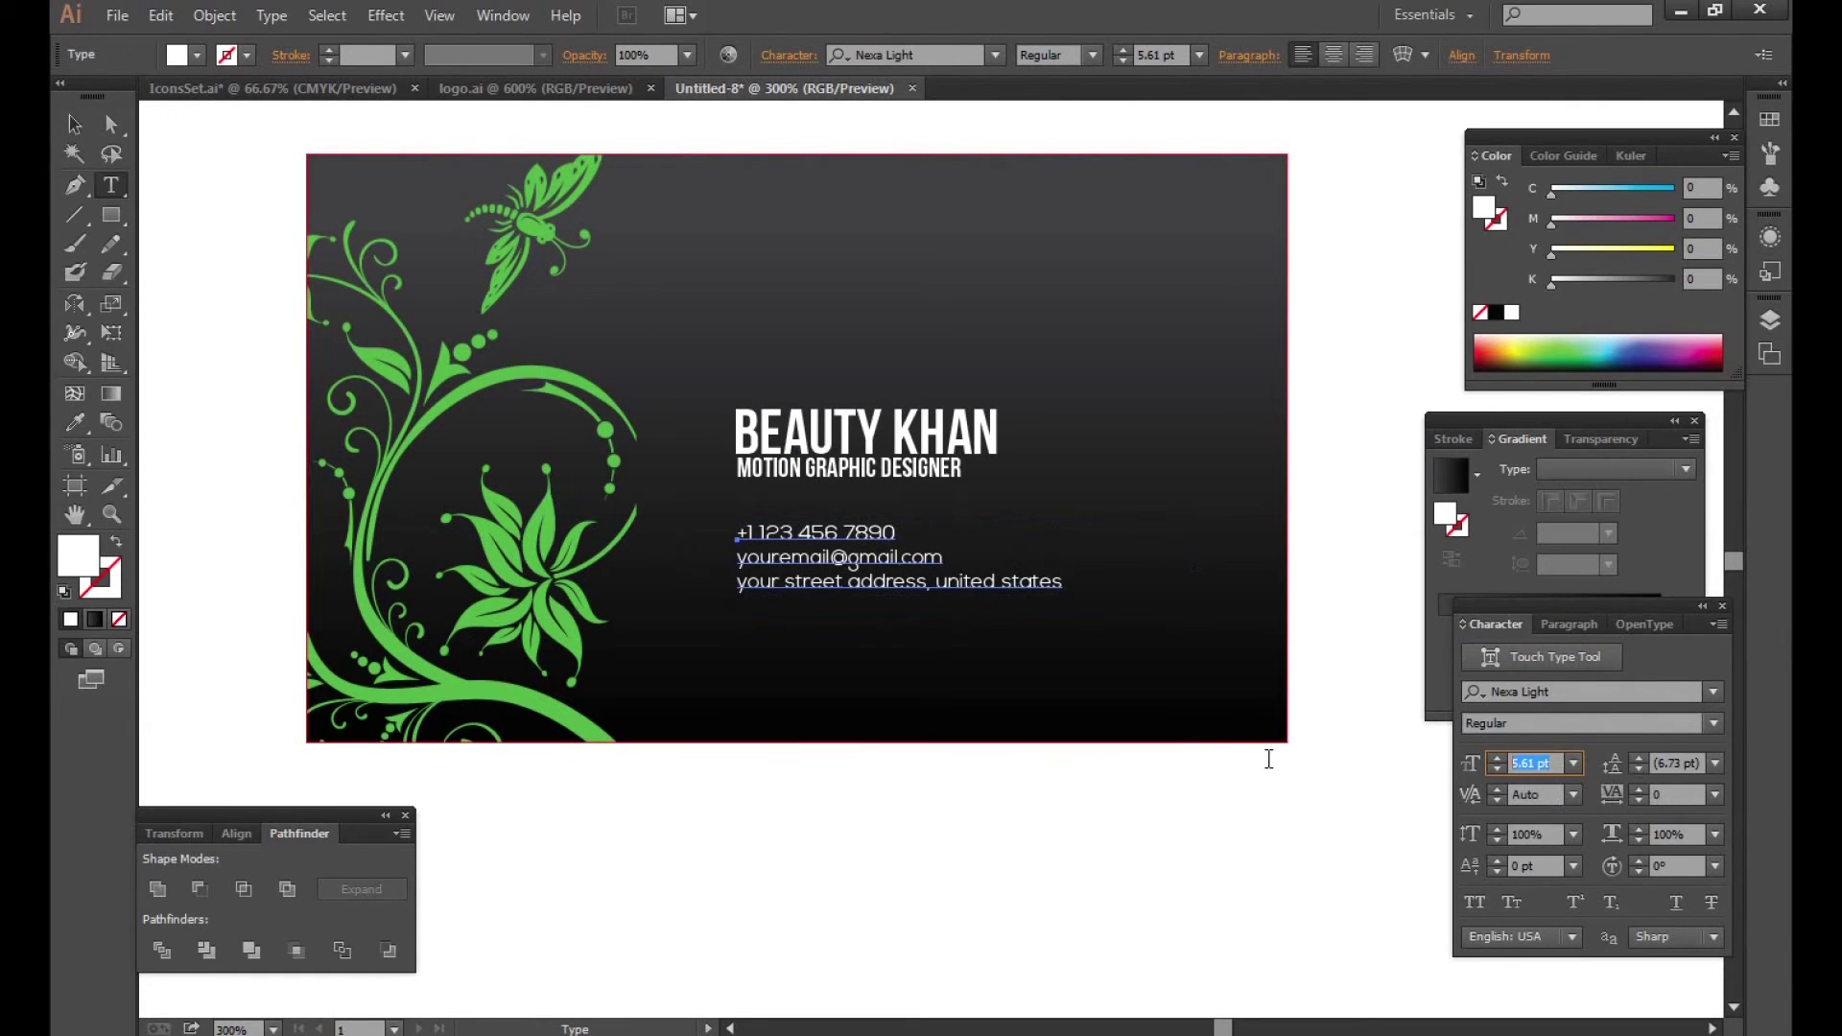
text(65)
key(Return)
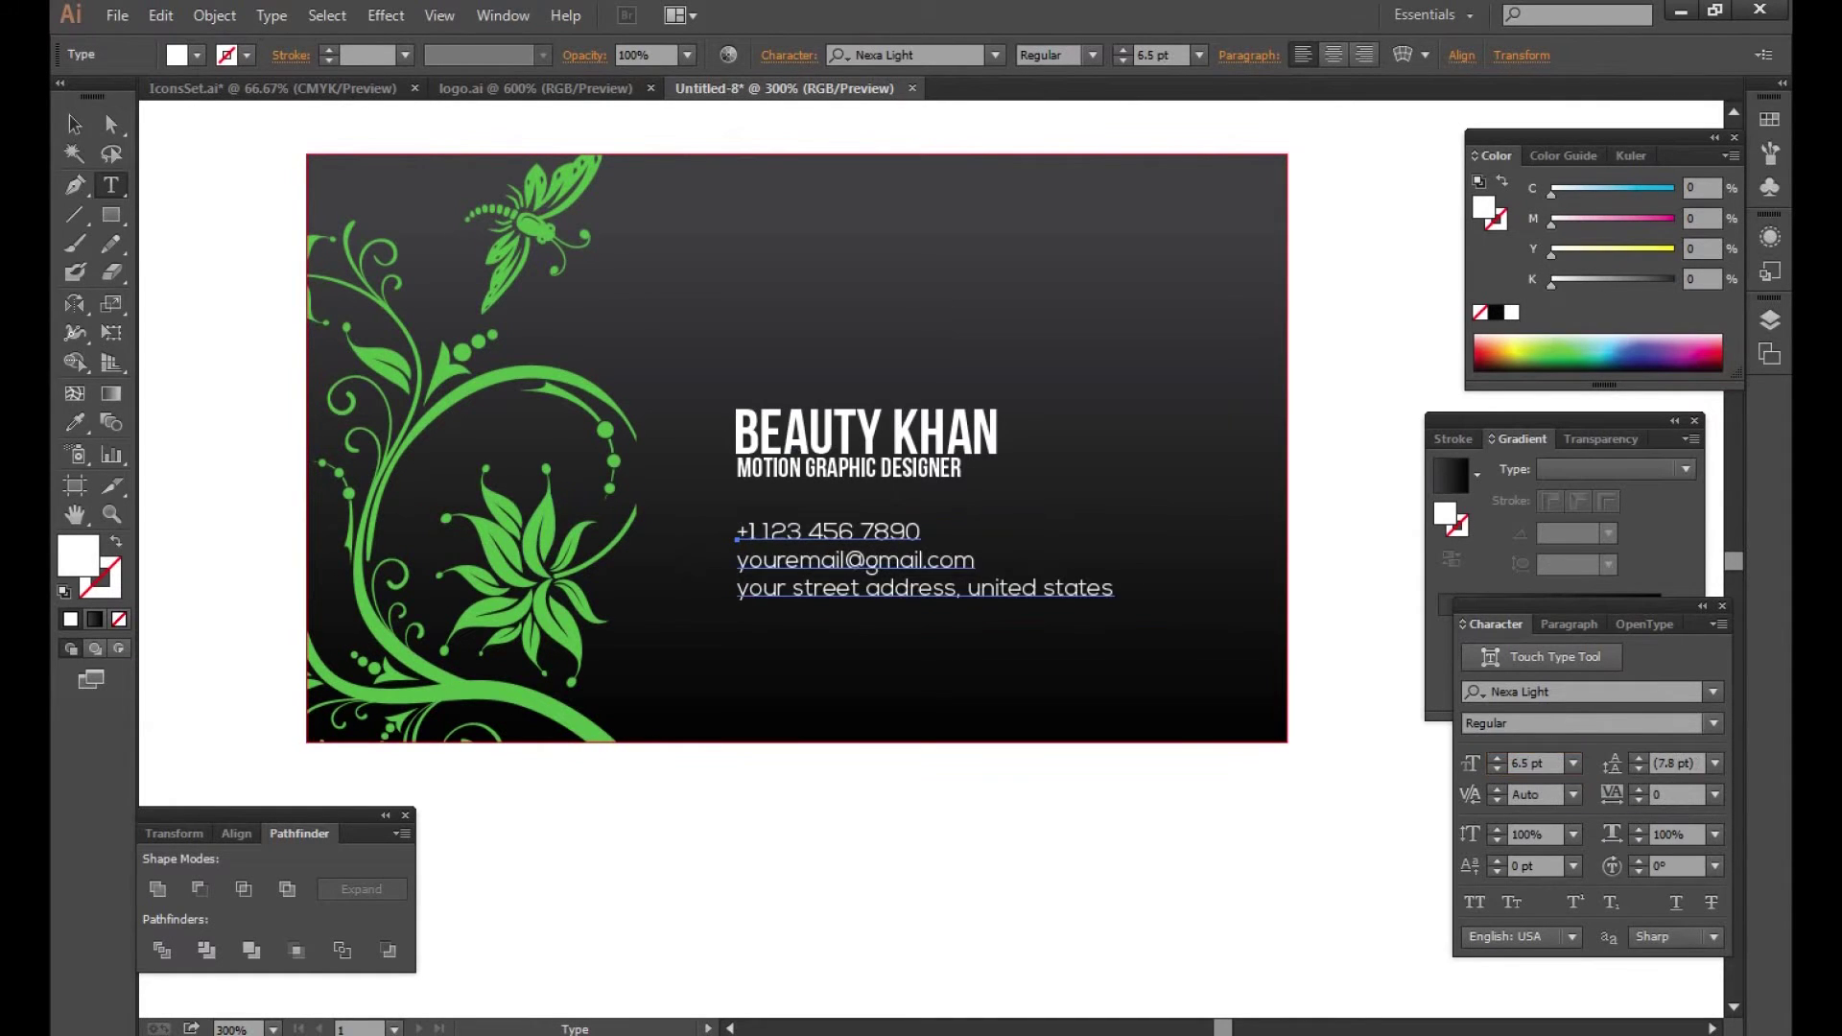
click(75, 125)
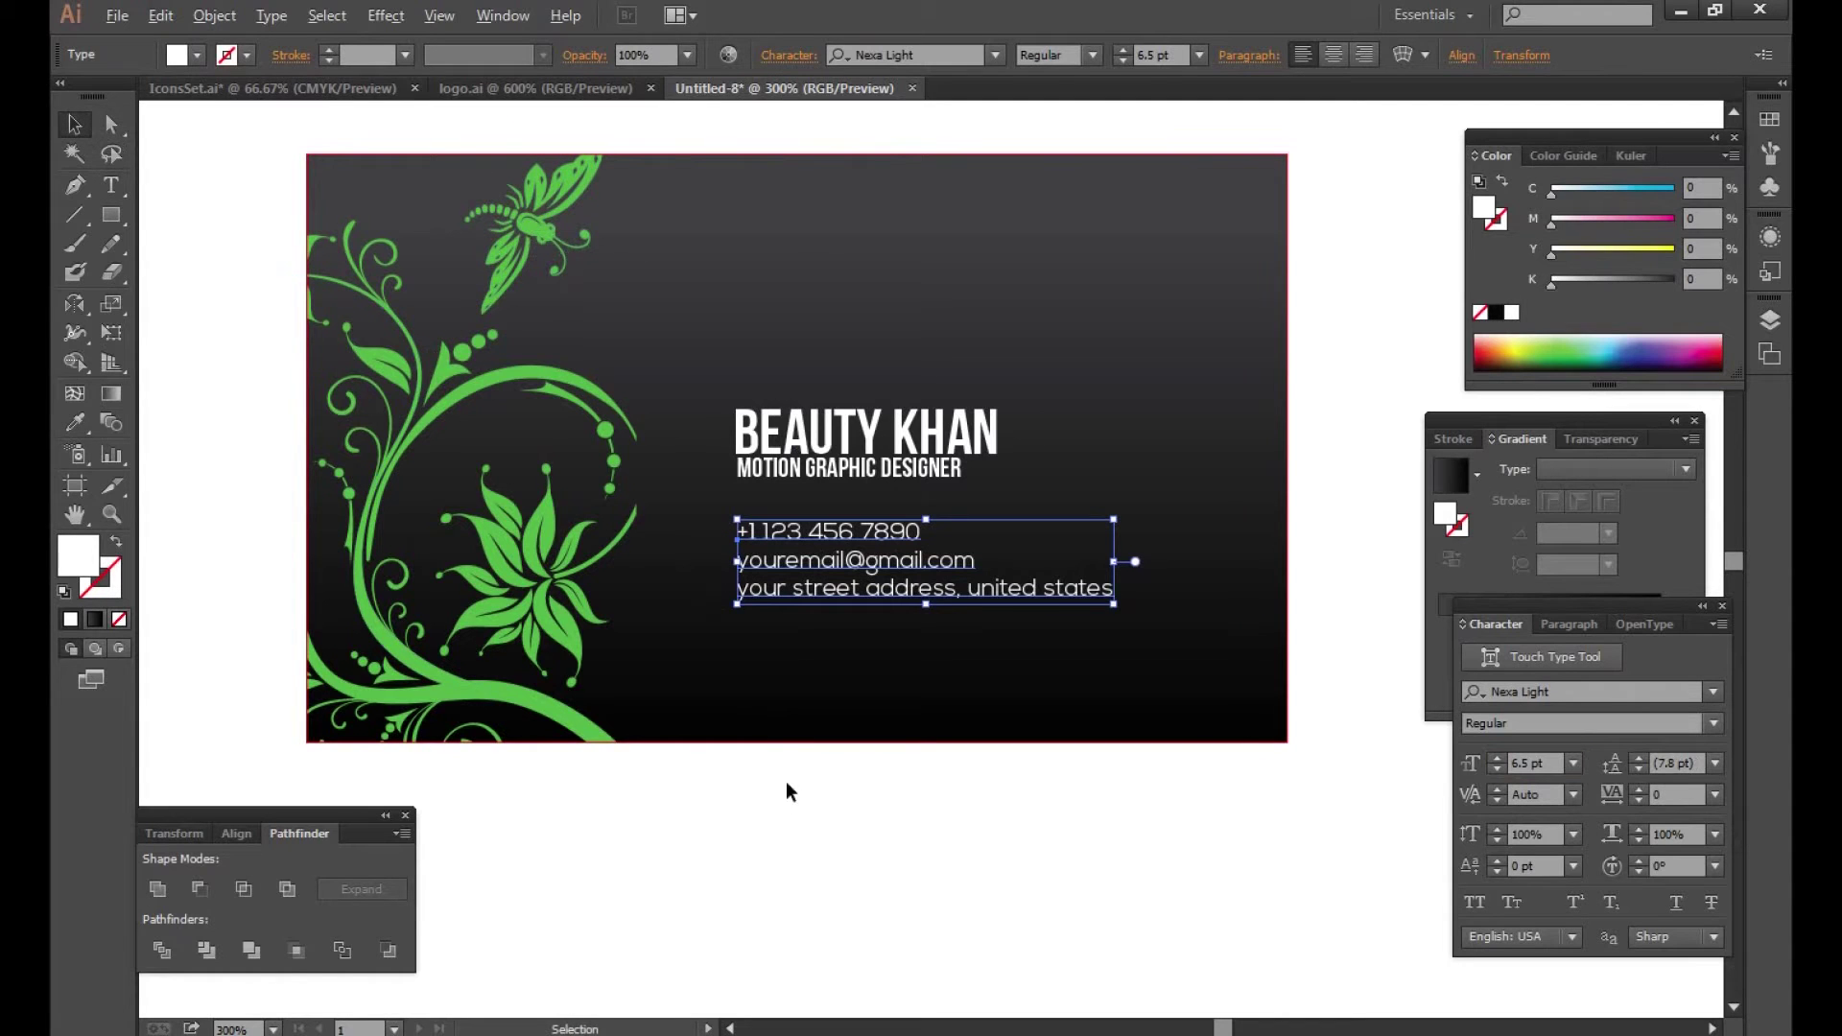
key(alt+Down)
Step: Colour the BEAUTY KHAN title with the swirl's green using the Eyedropper
click(863, 432)
click(75, 423)
click(476, 387)
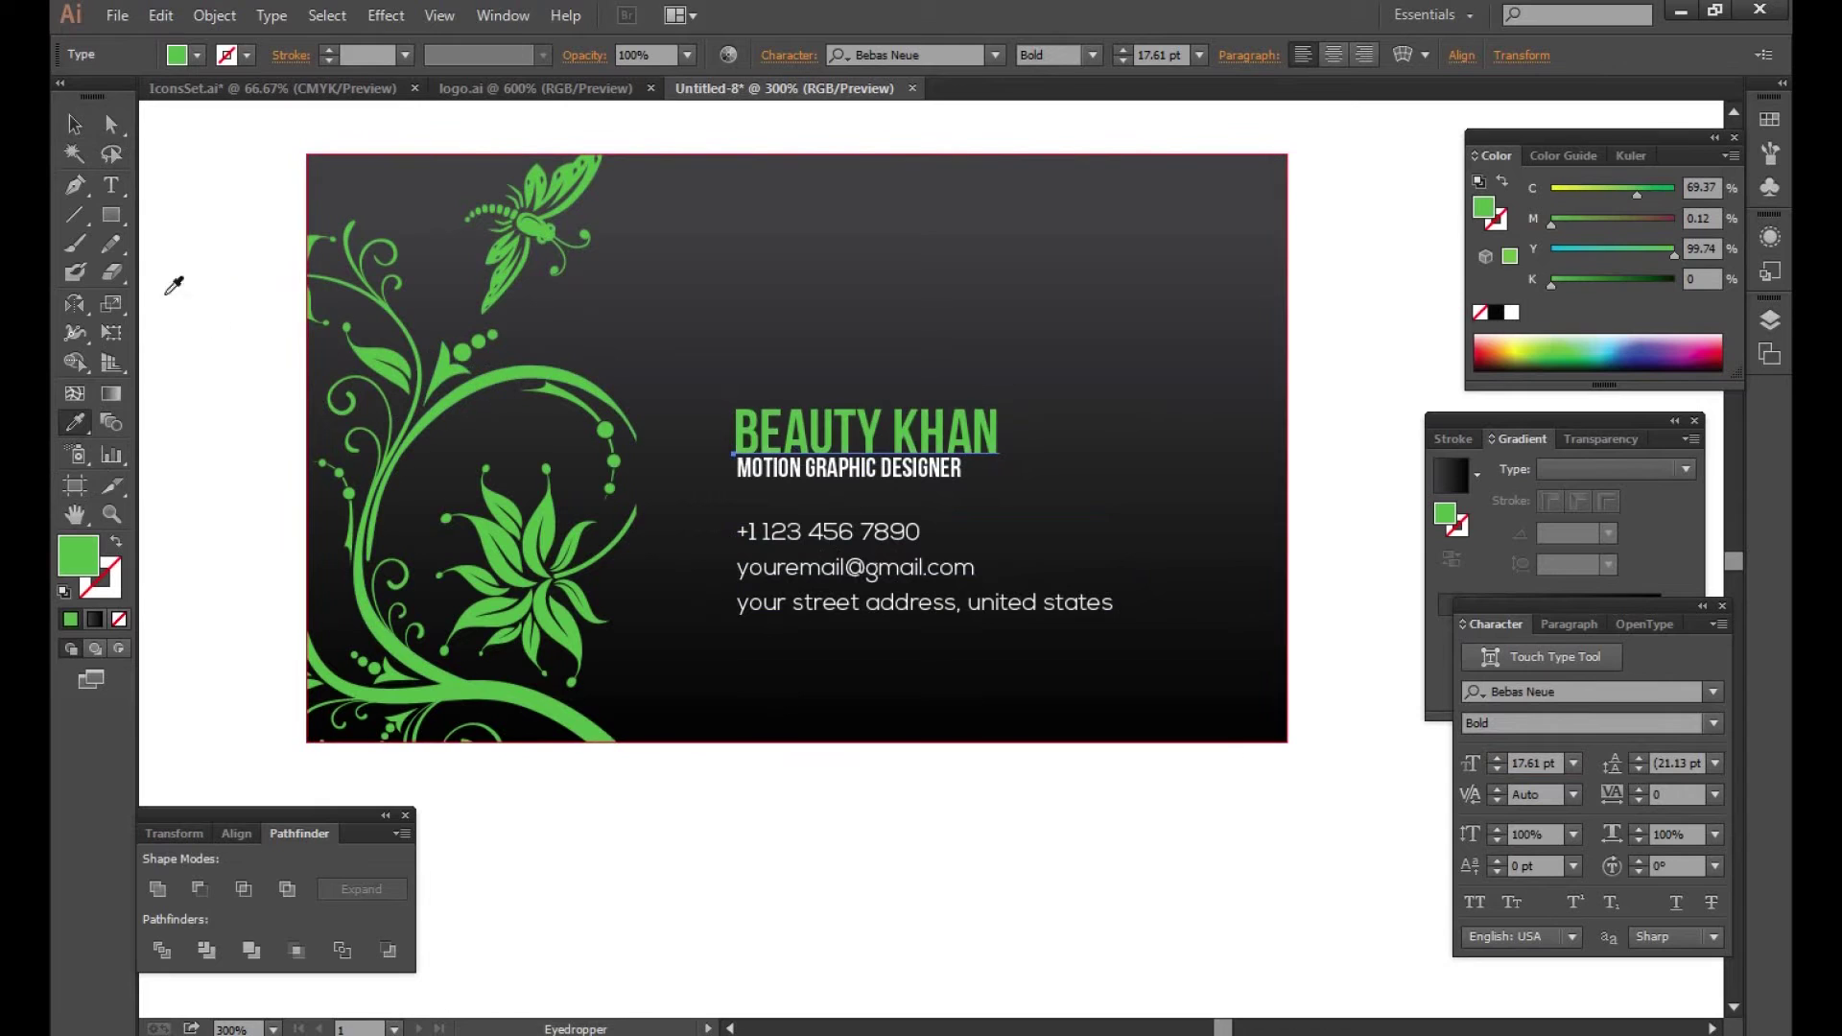
click(77, 124)
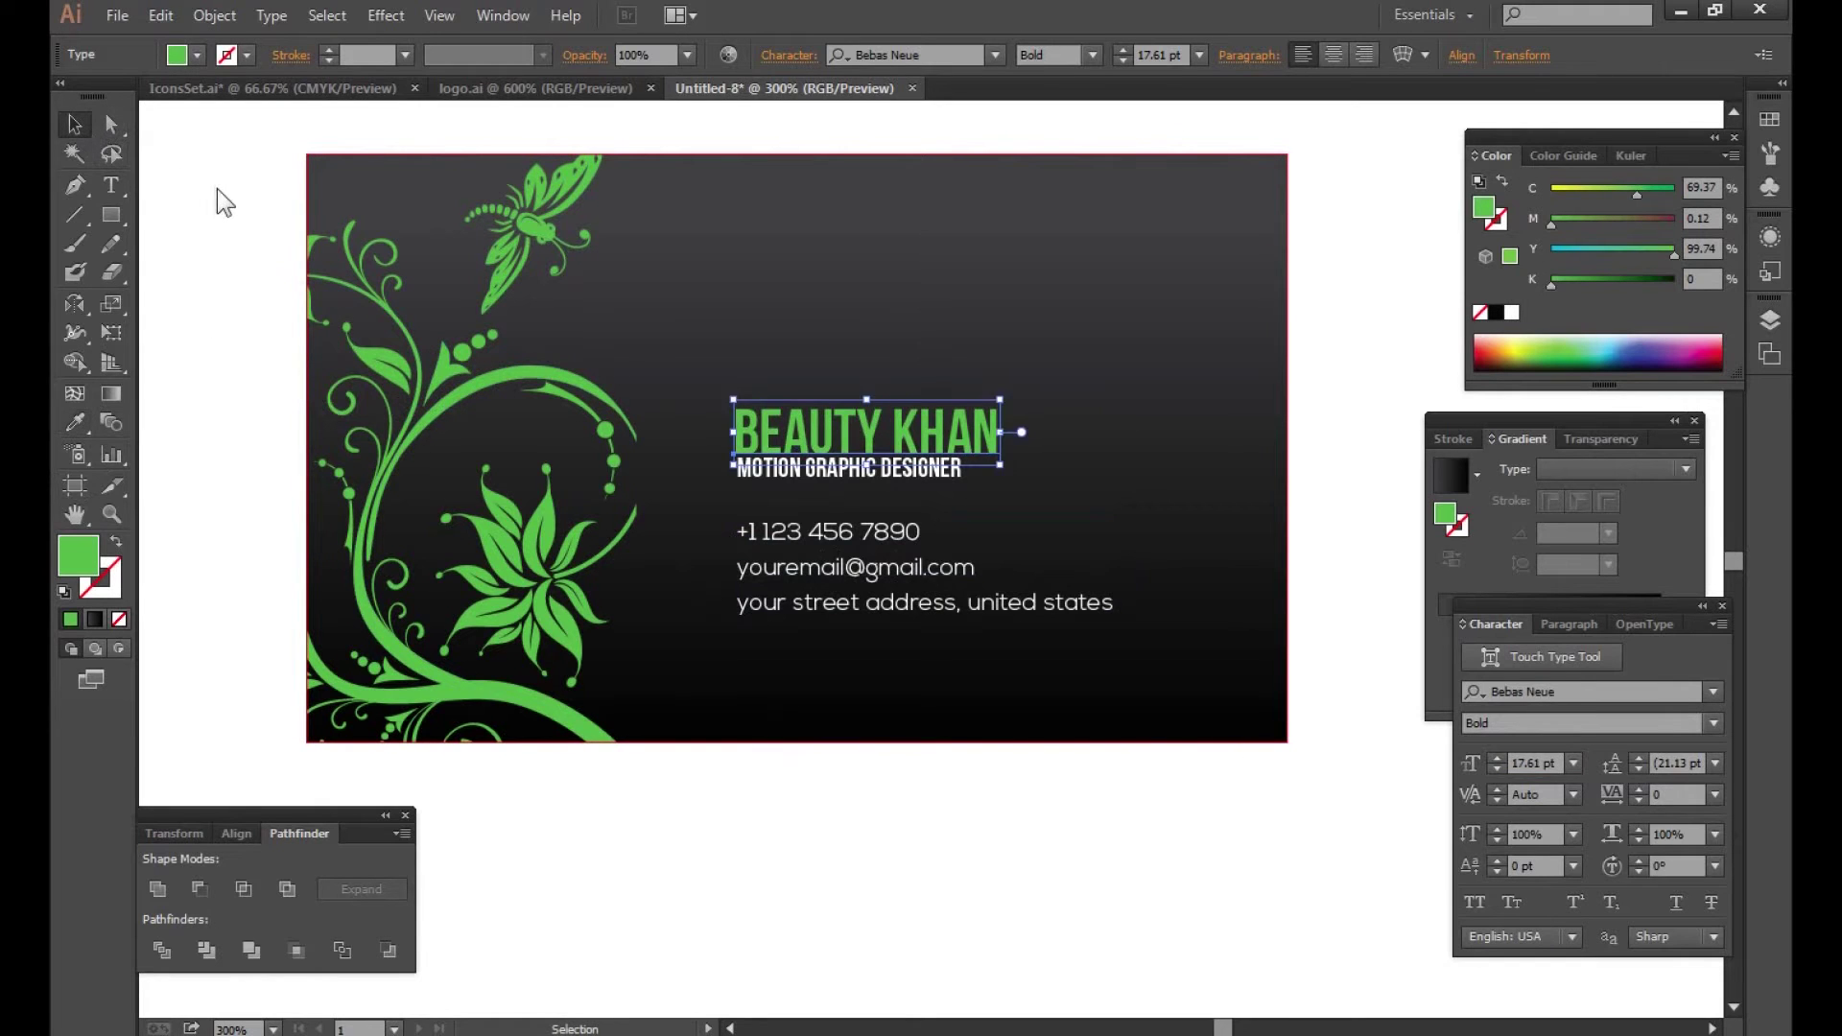
click(218, 193)
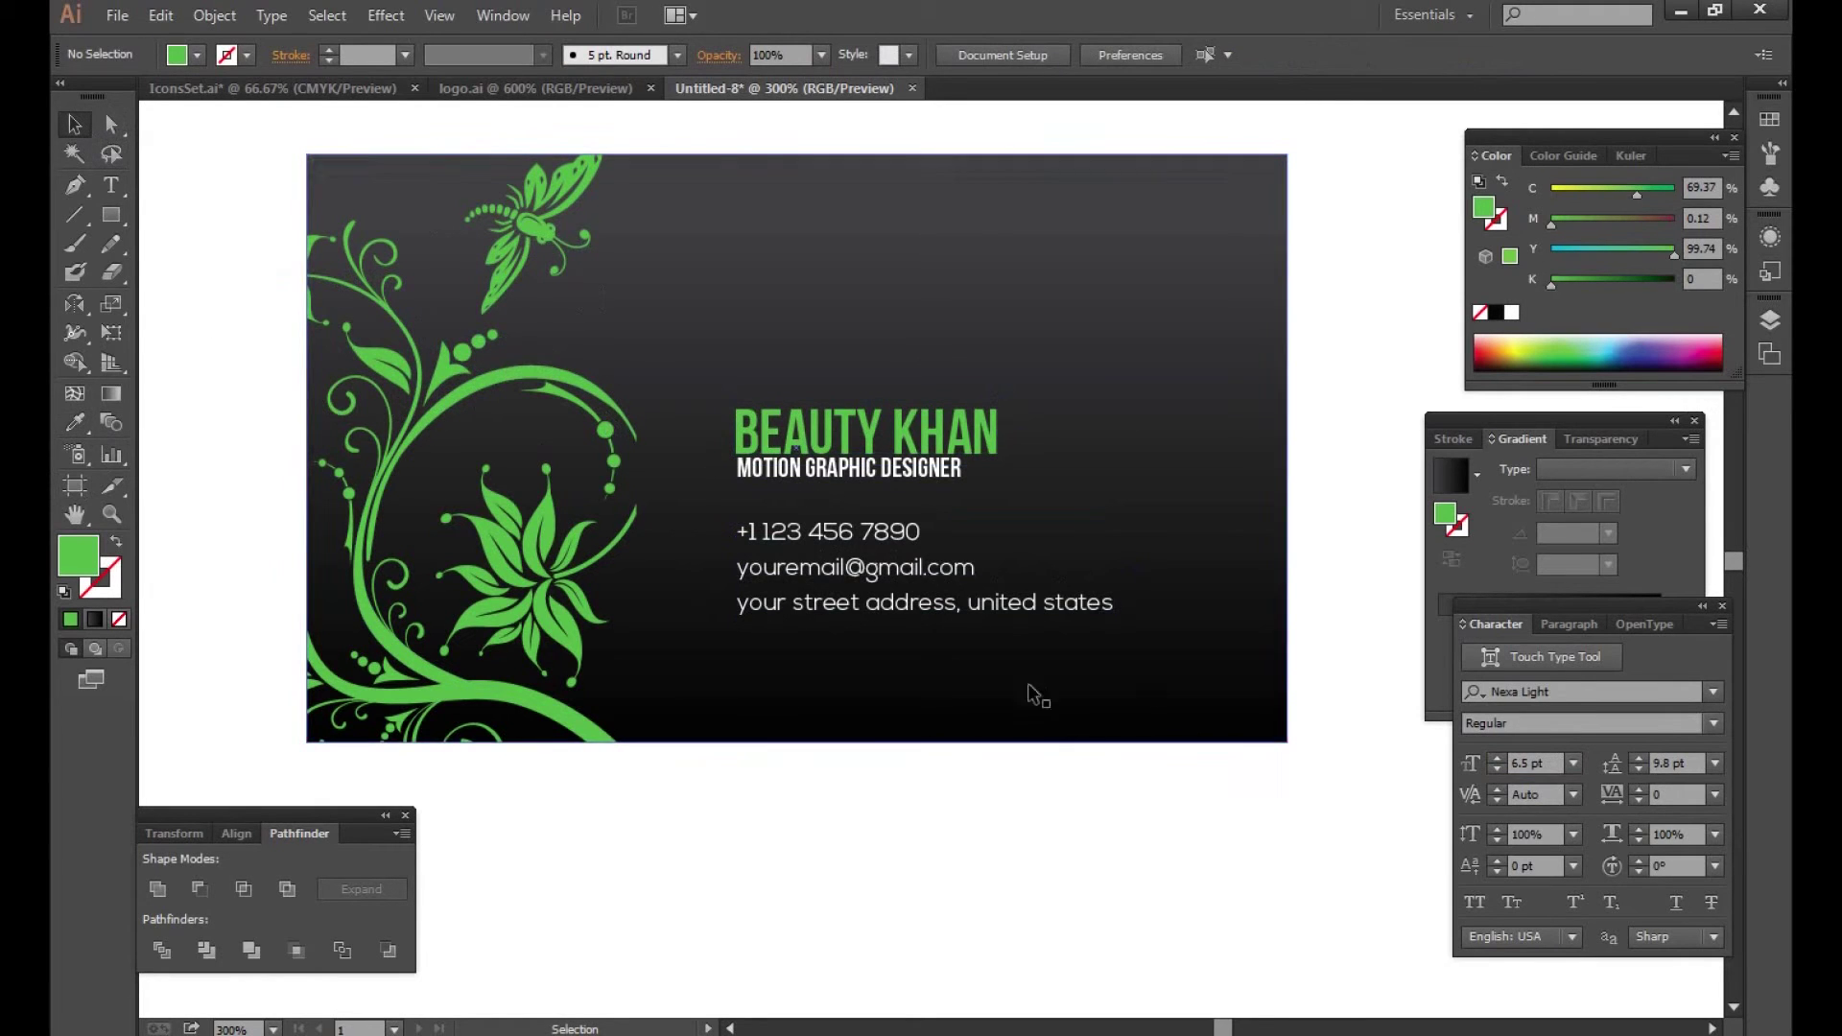
Step: Select the subtitle and floral group, undoing an accidental move of the floral art
click(898, 463)
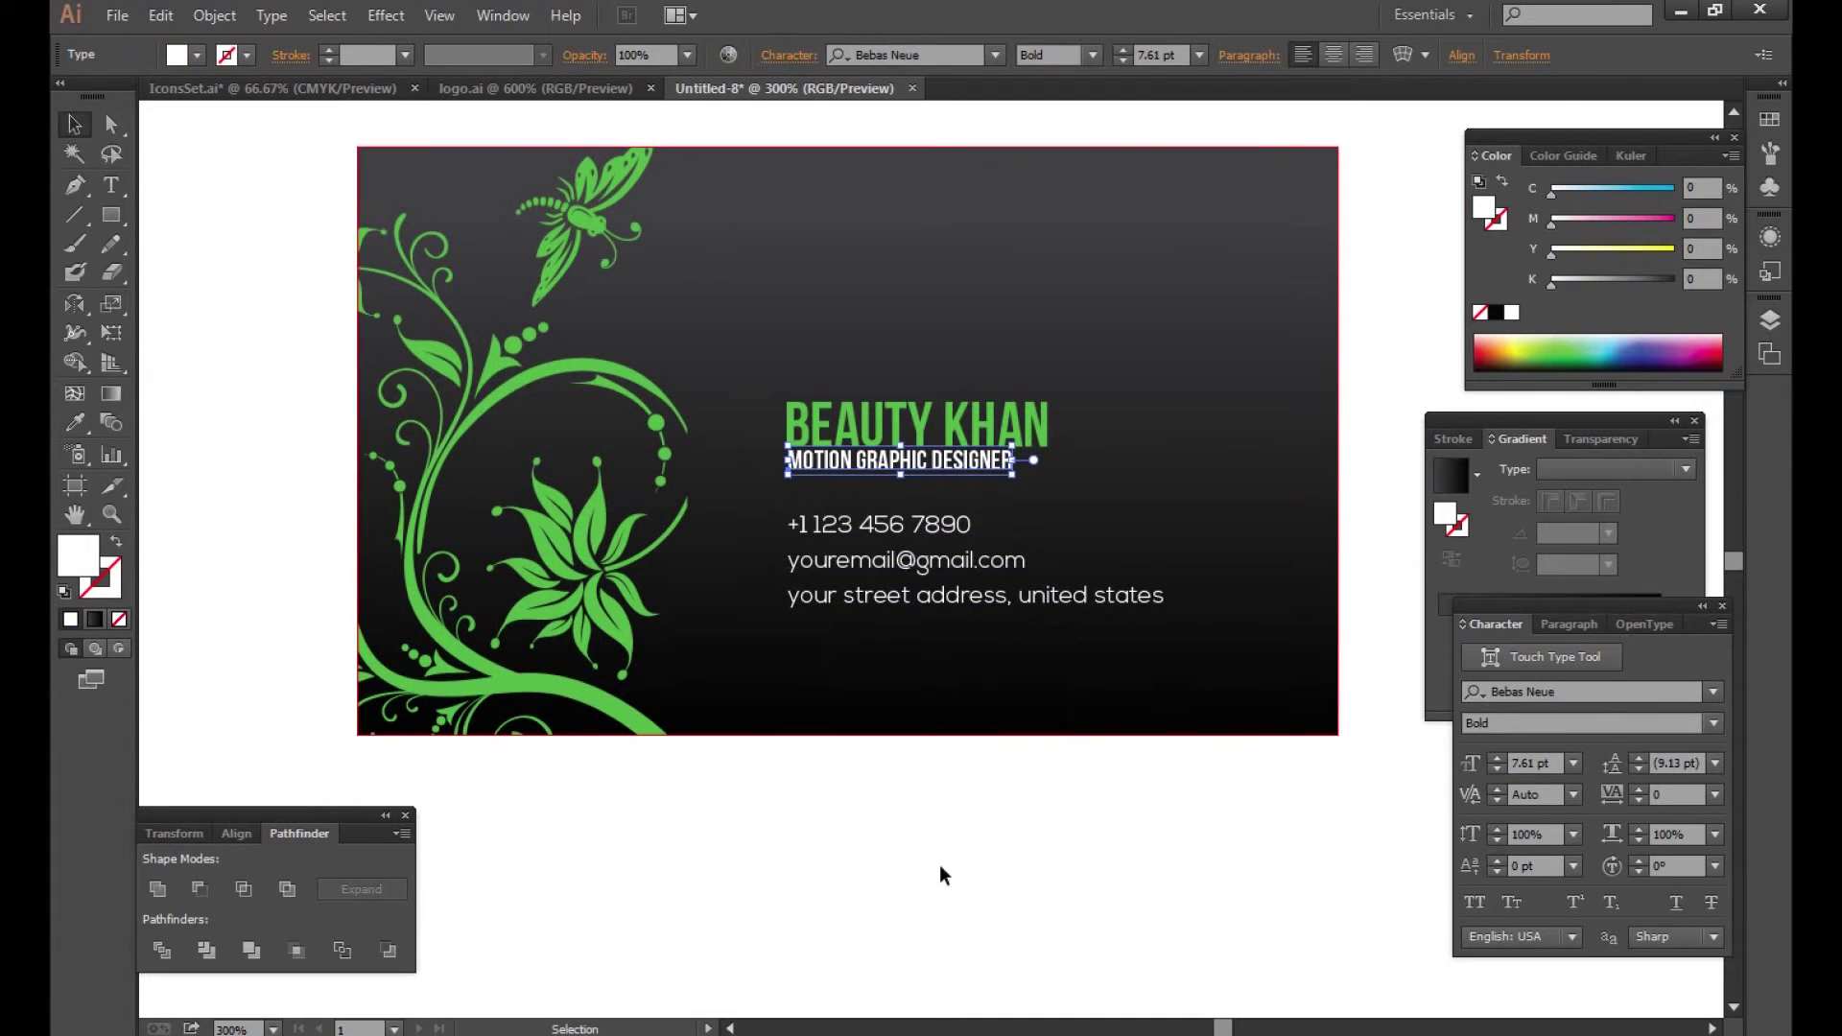
click(768, 786)
click(538, 393)
drag(593, 199, 509, 226)
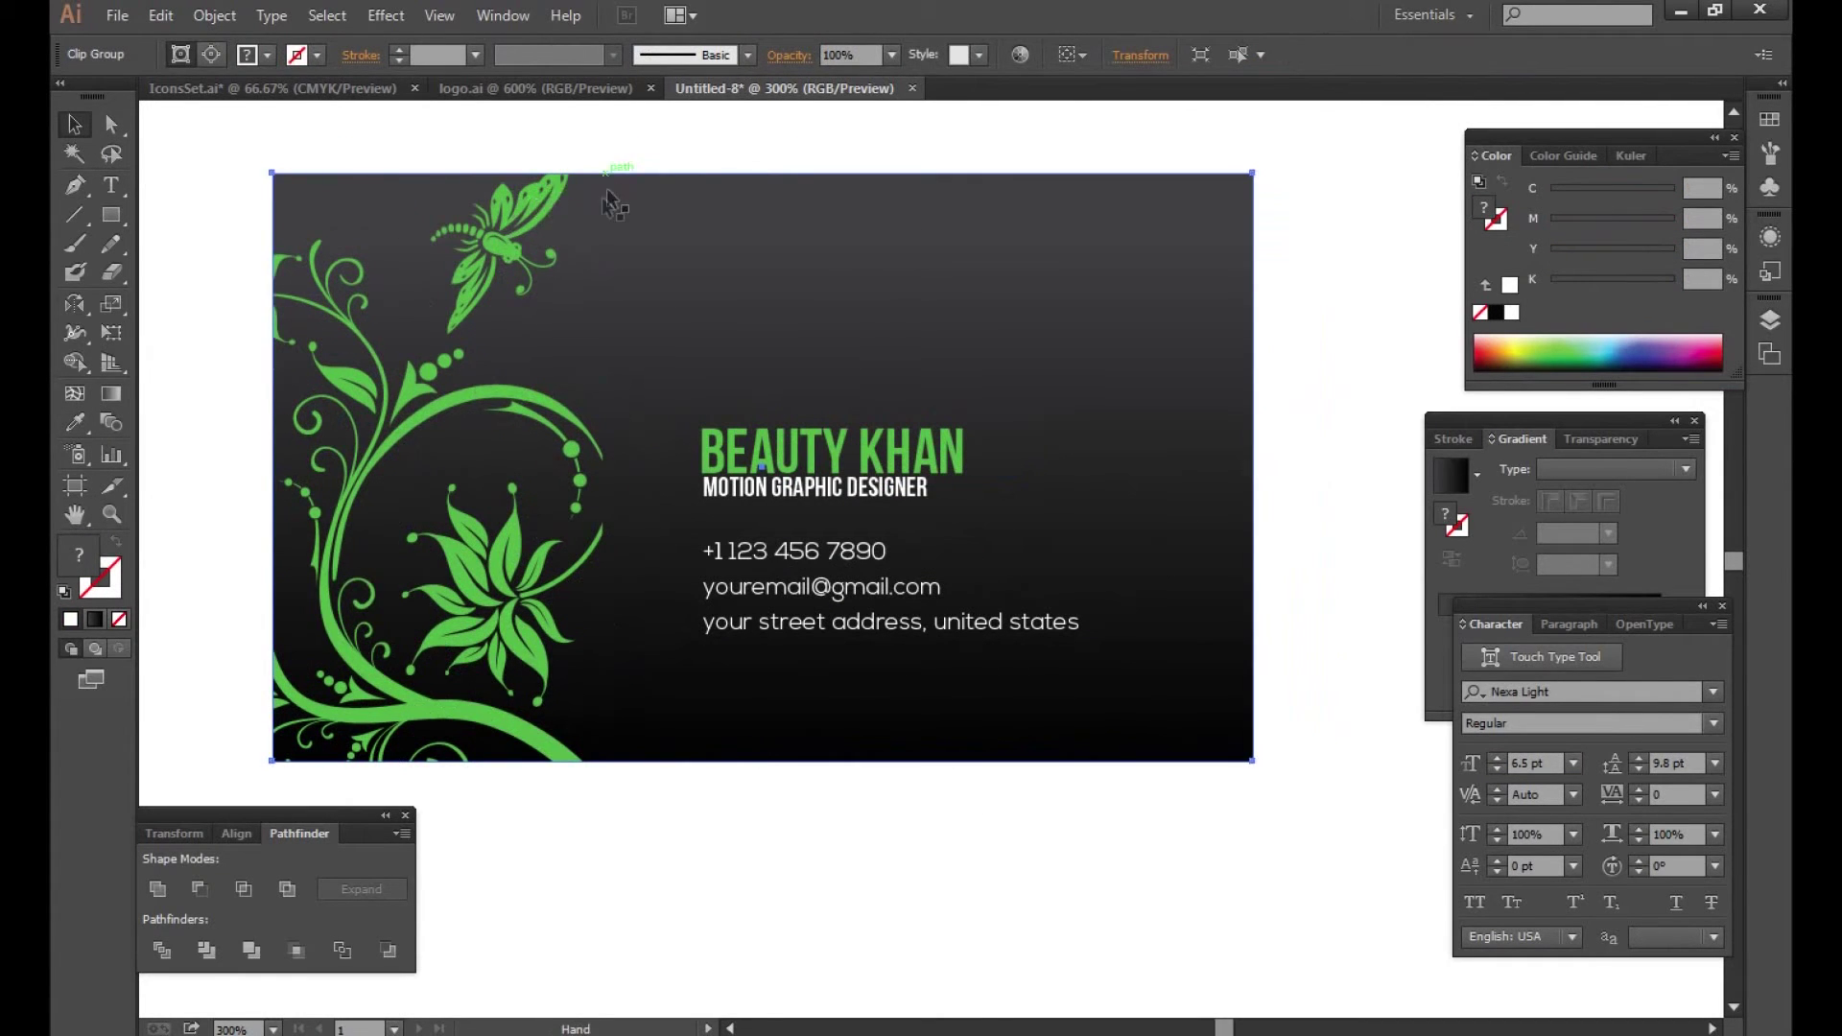
click(589, 135)
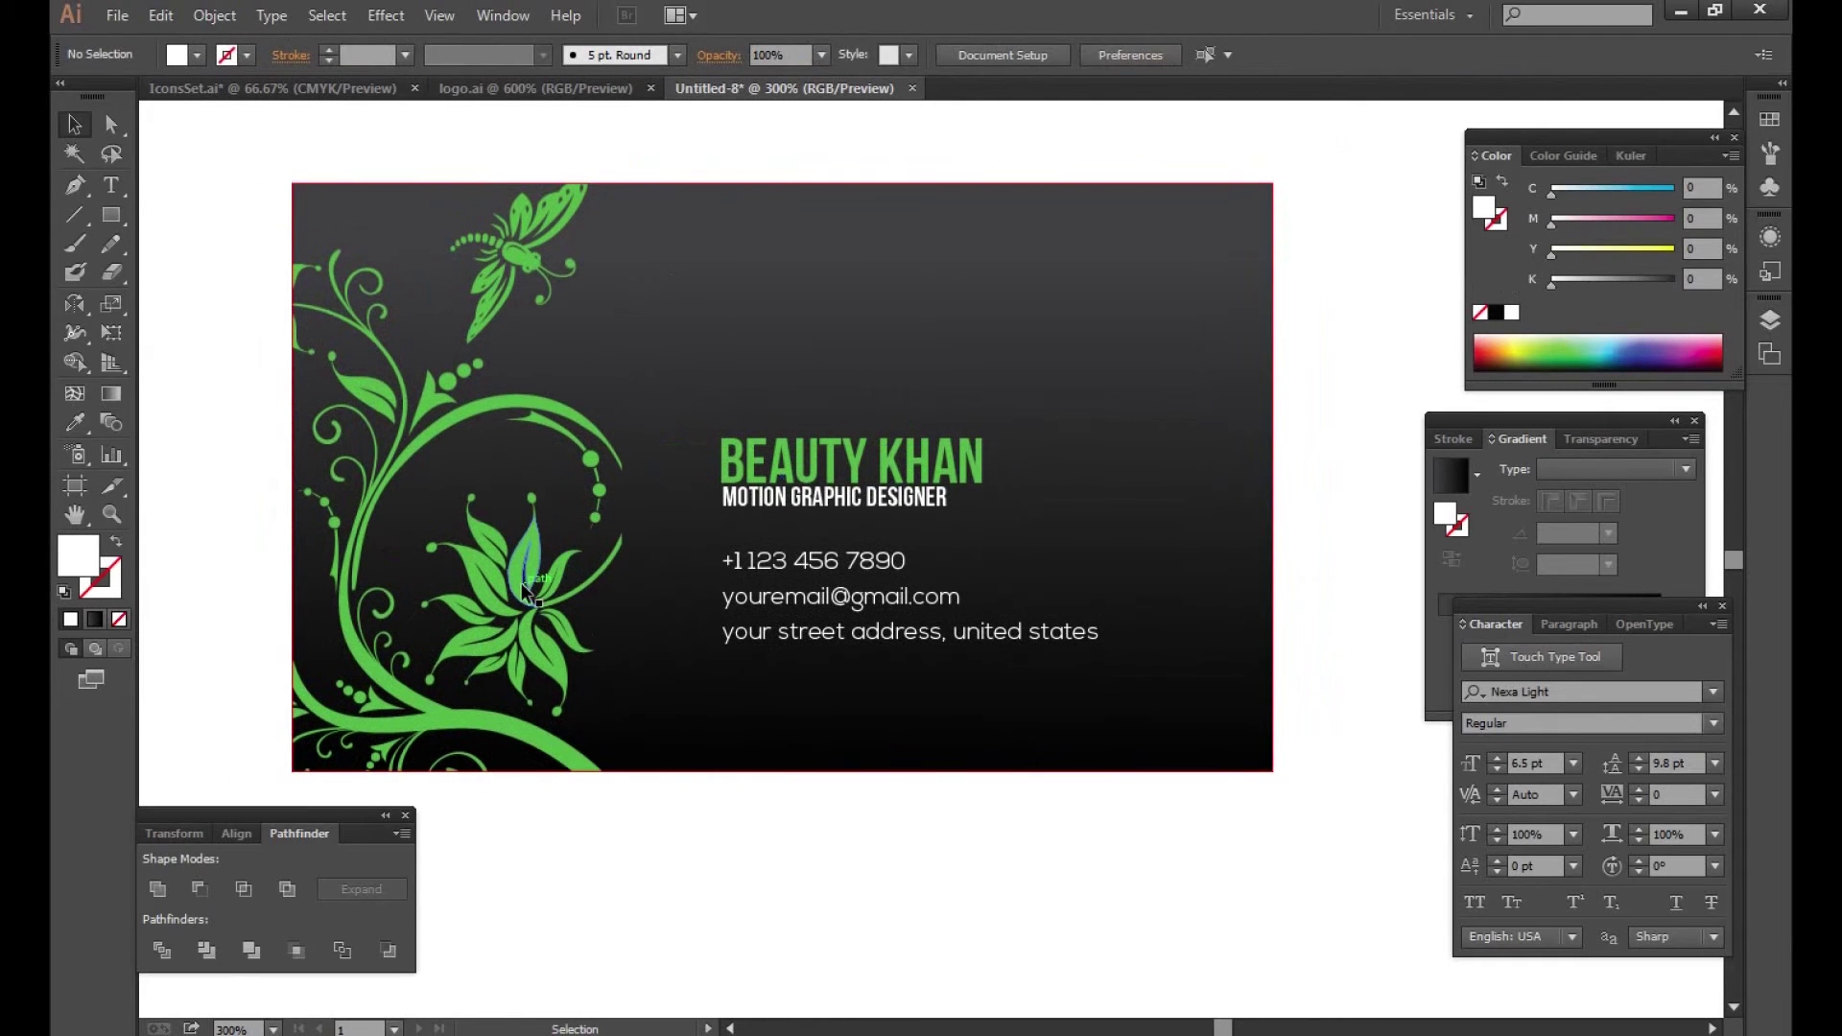
drag(526, 590, 963, 463)
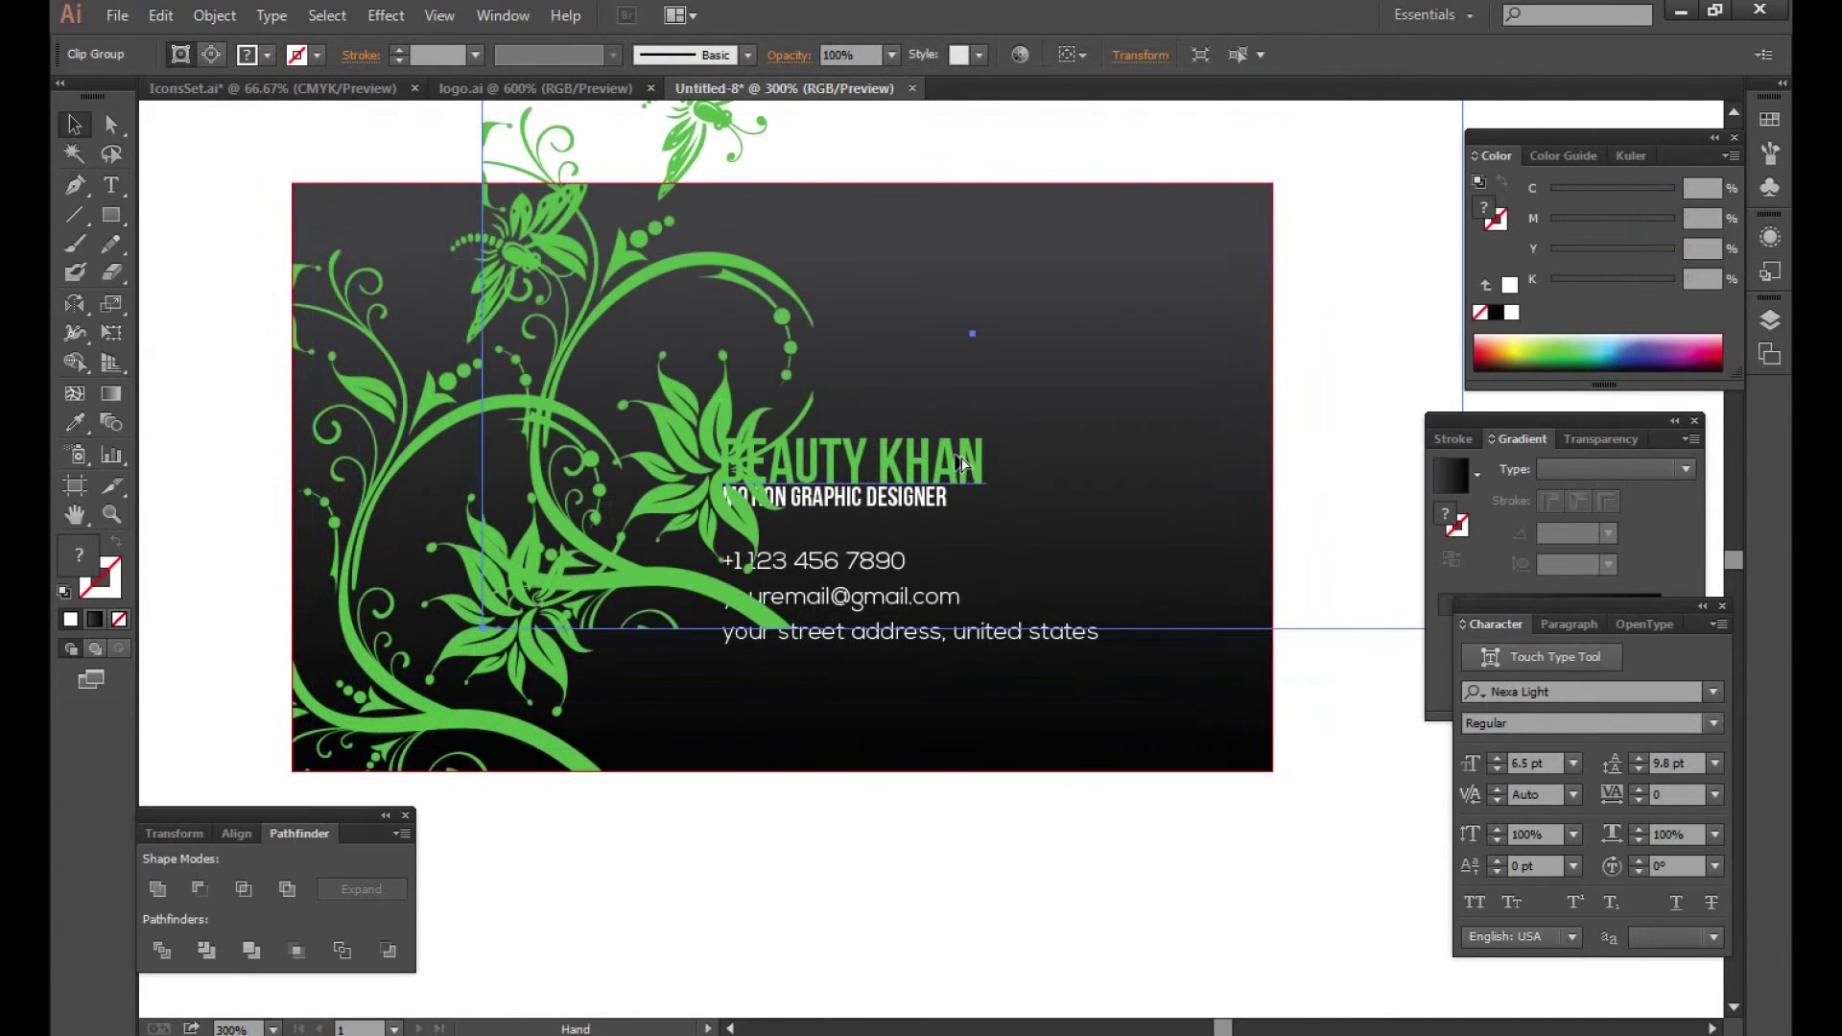
key(ctrl+z)
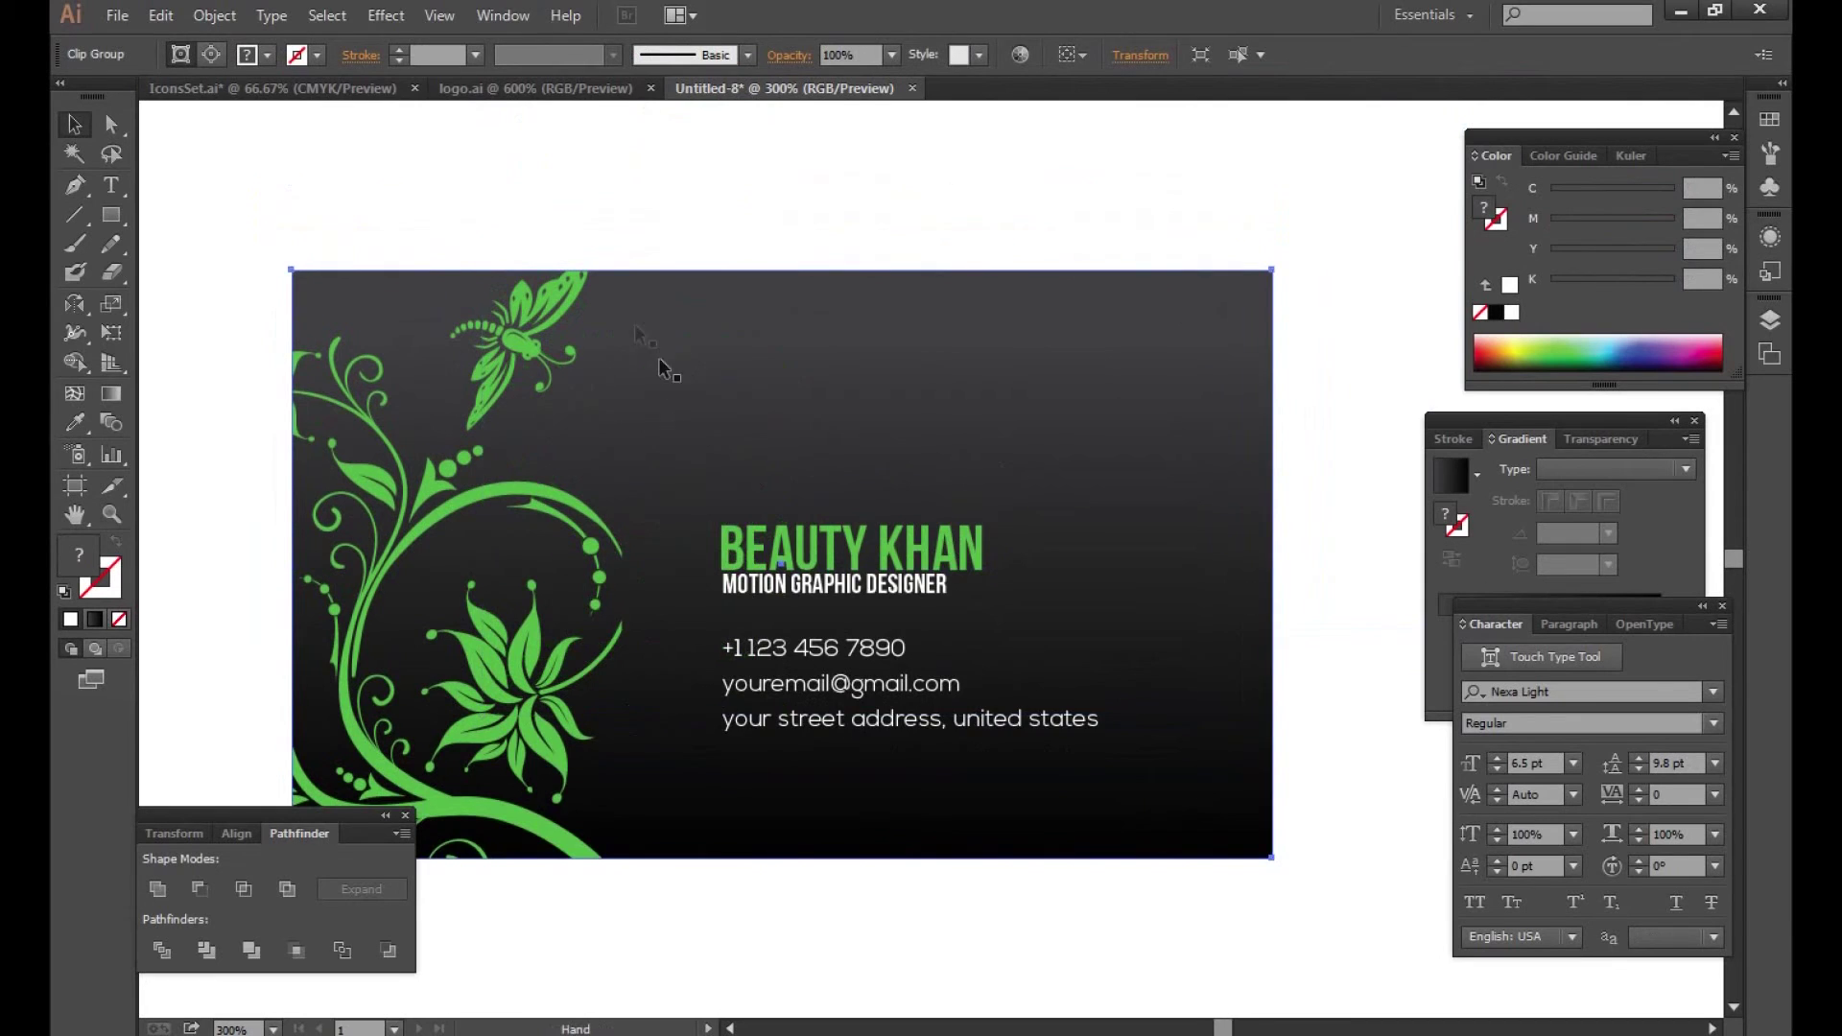
scroll(660, 367, down, 1)
click(708, 189)
scroll(763, 415, right, 1)
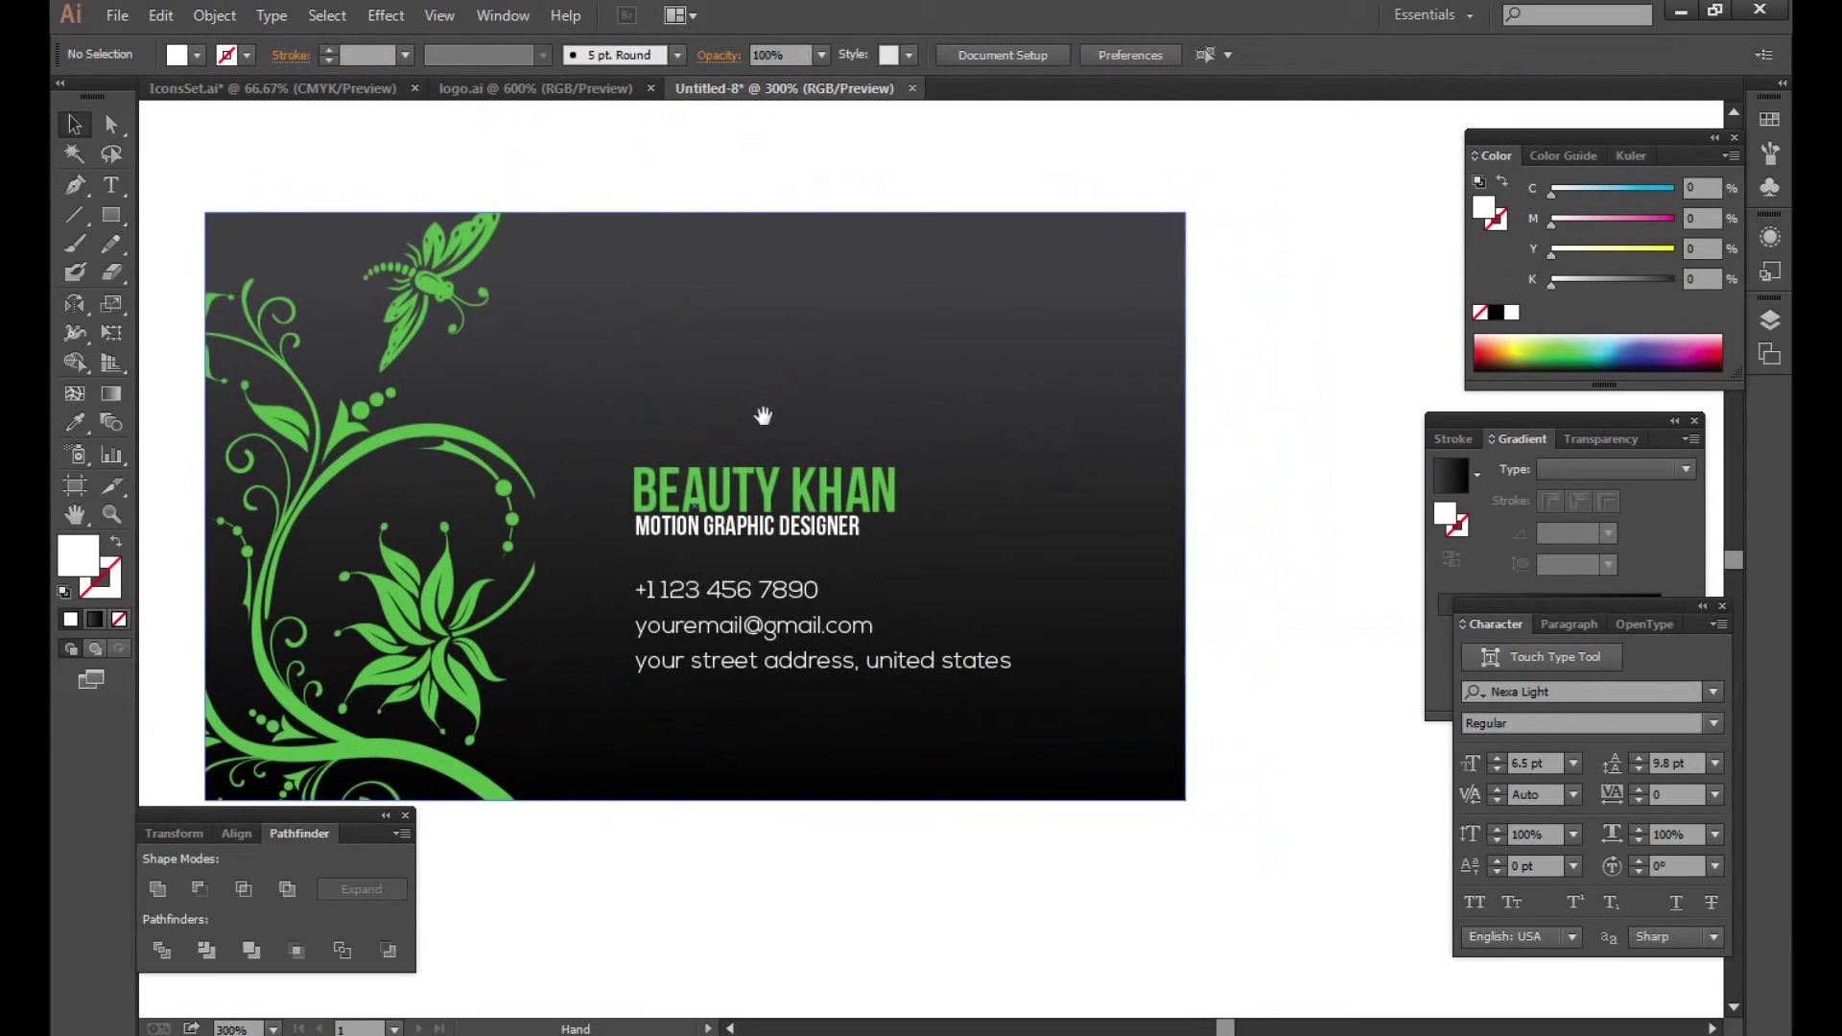
scroll(763, 414, down, 1)
scroll(1018, 587, left, 1)
Step: Stretch the BEAUTY KHAN title slightly wider by its right bounding-box handle
click(897, 484)
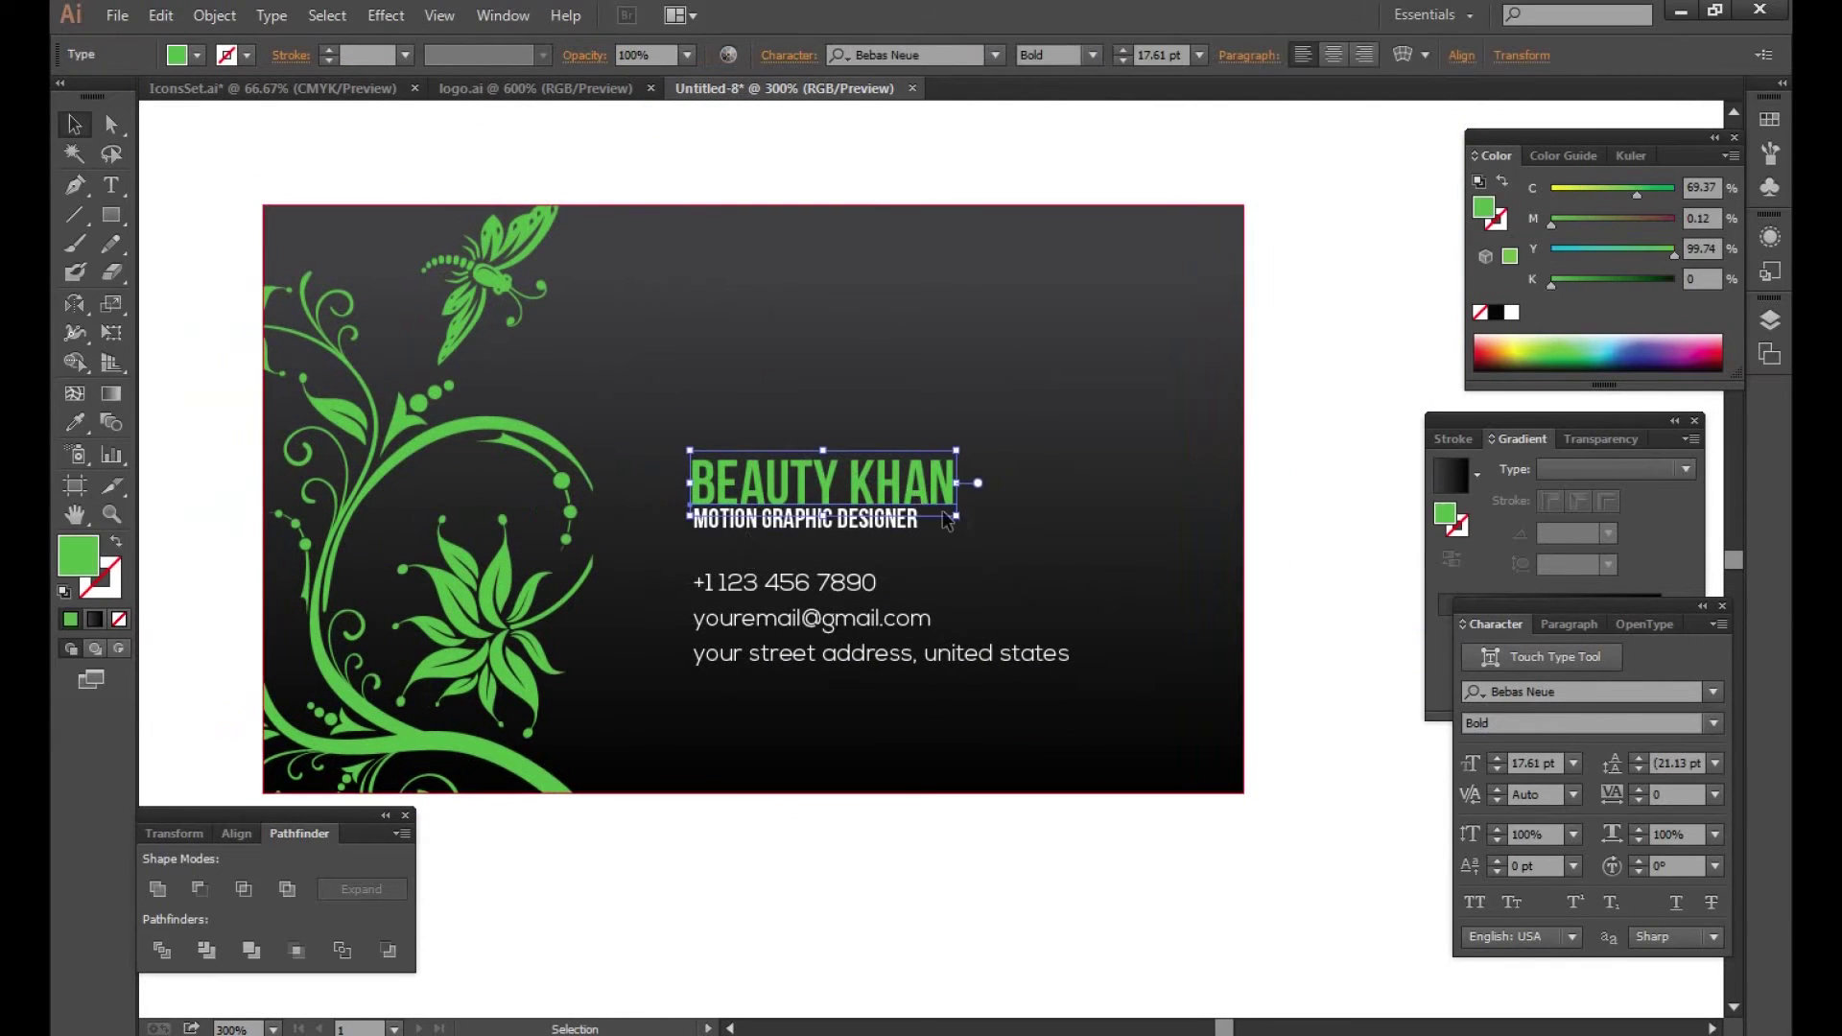
drag(957, 515, 975, 515)
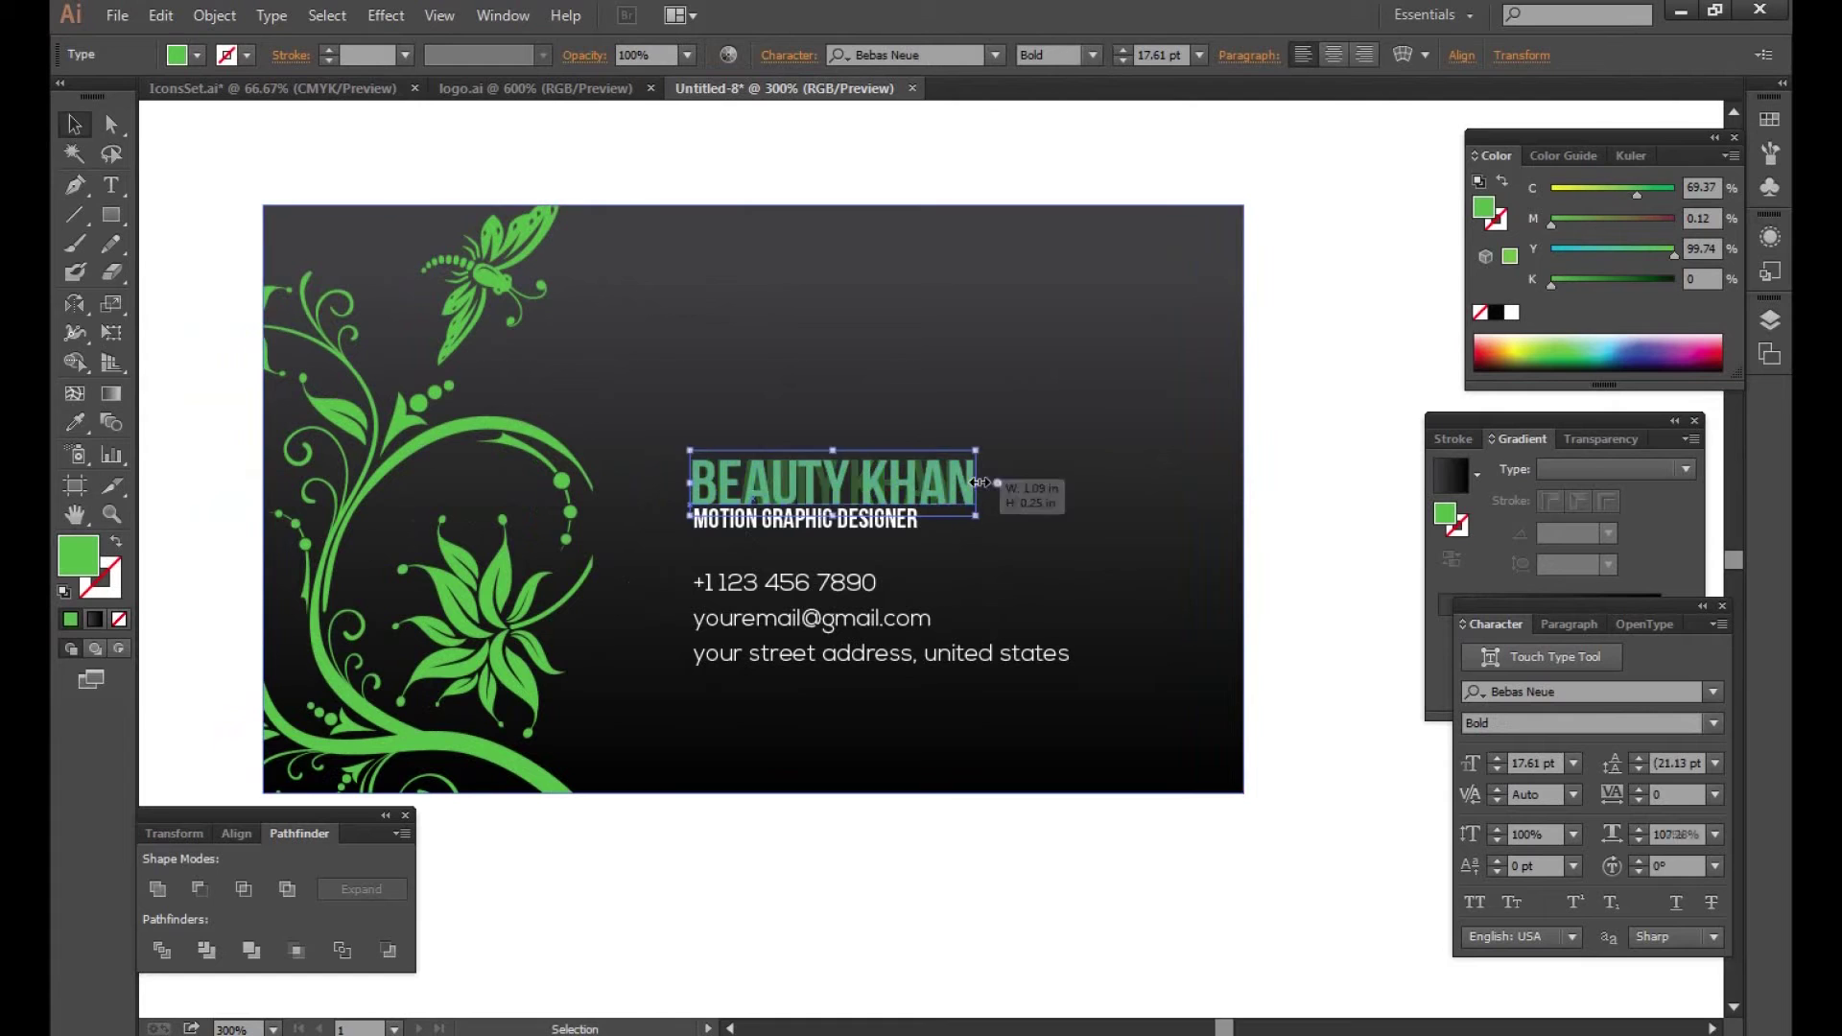
click(969, 869)
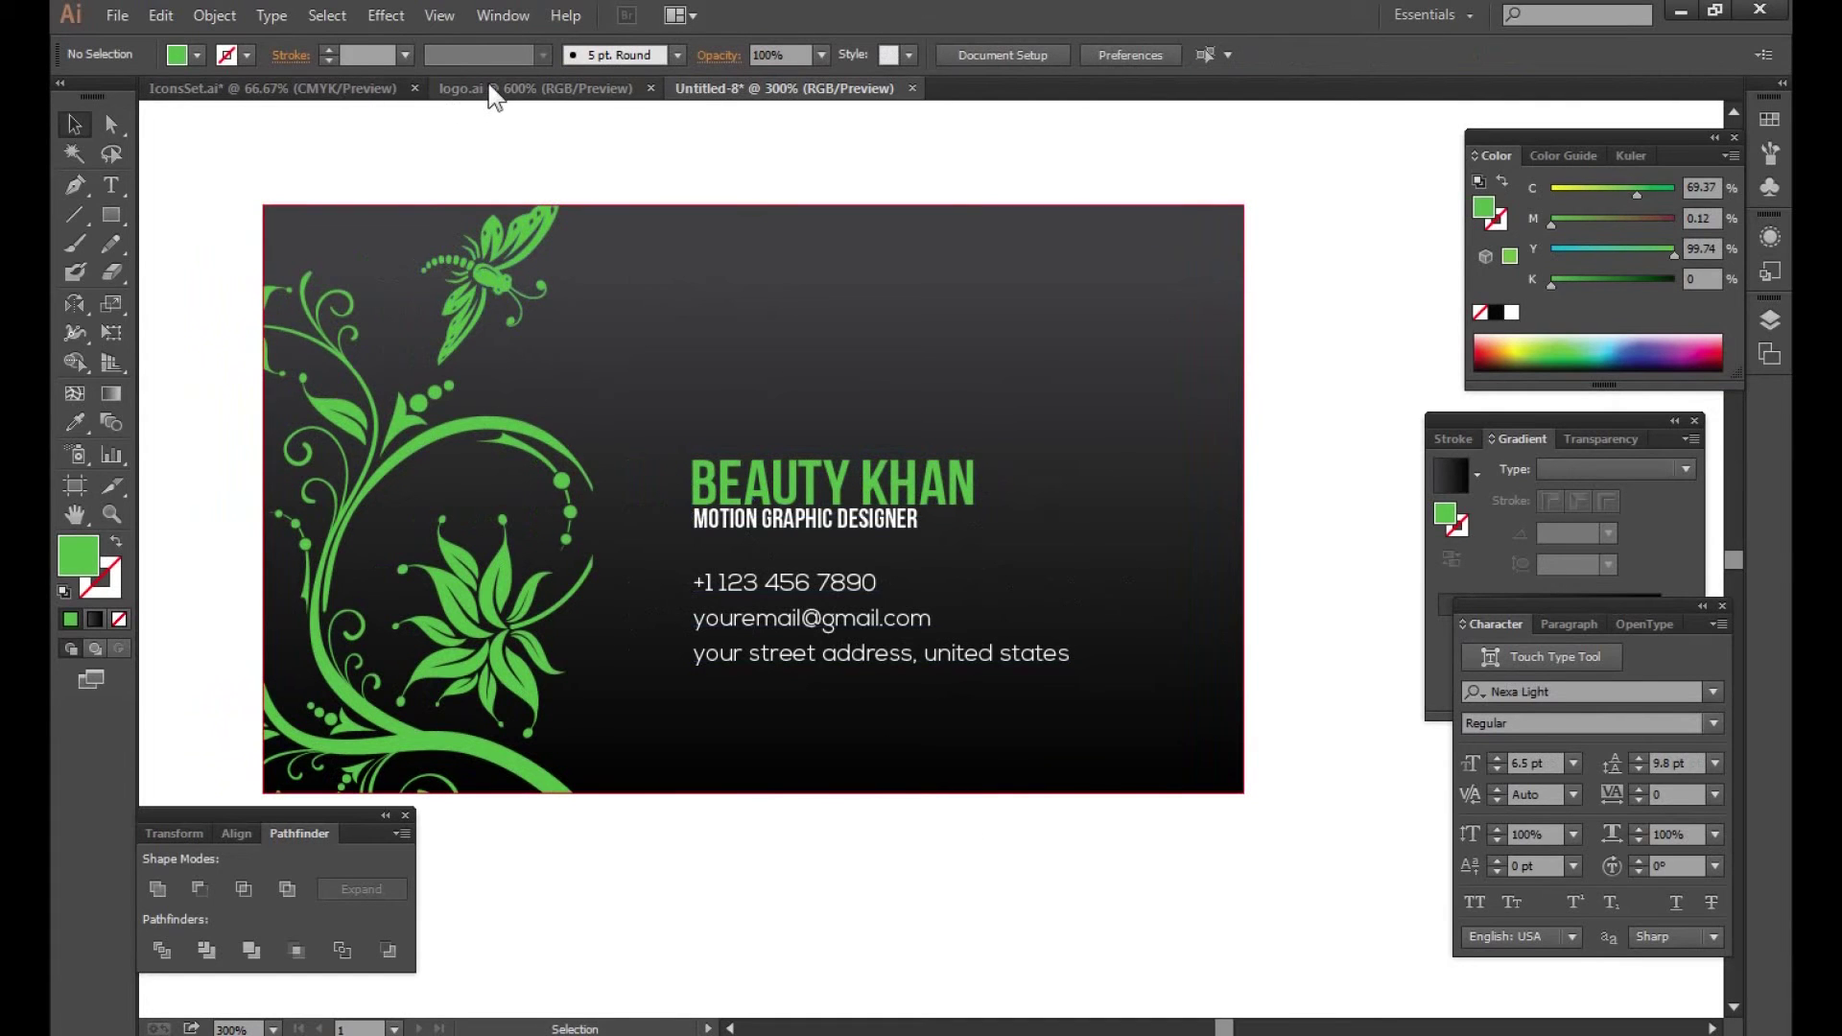
click(336, 88)
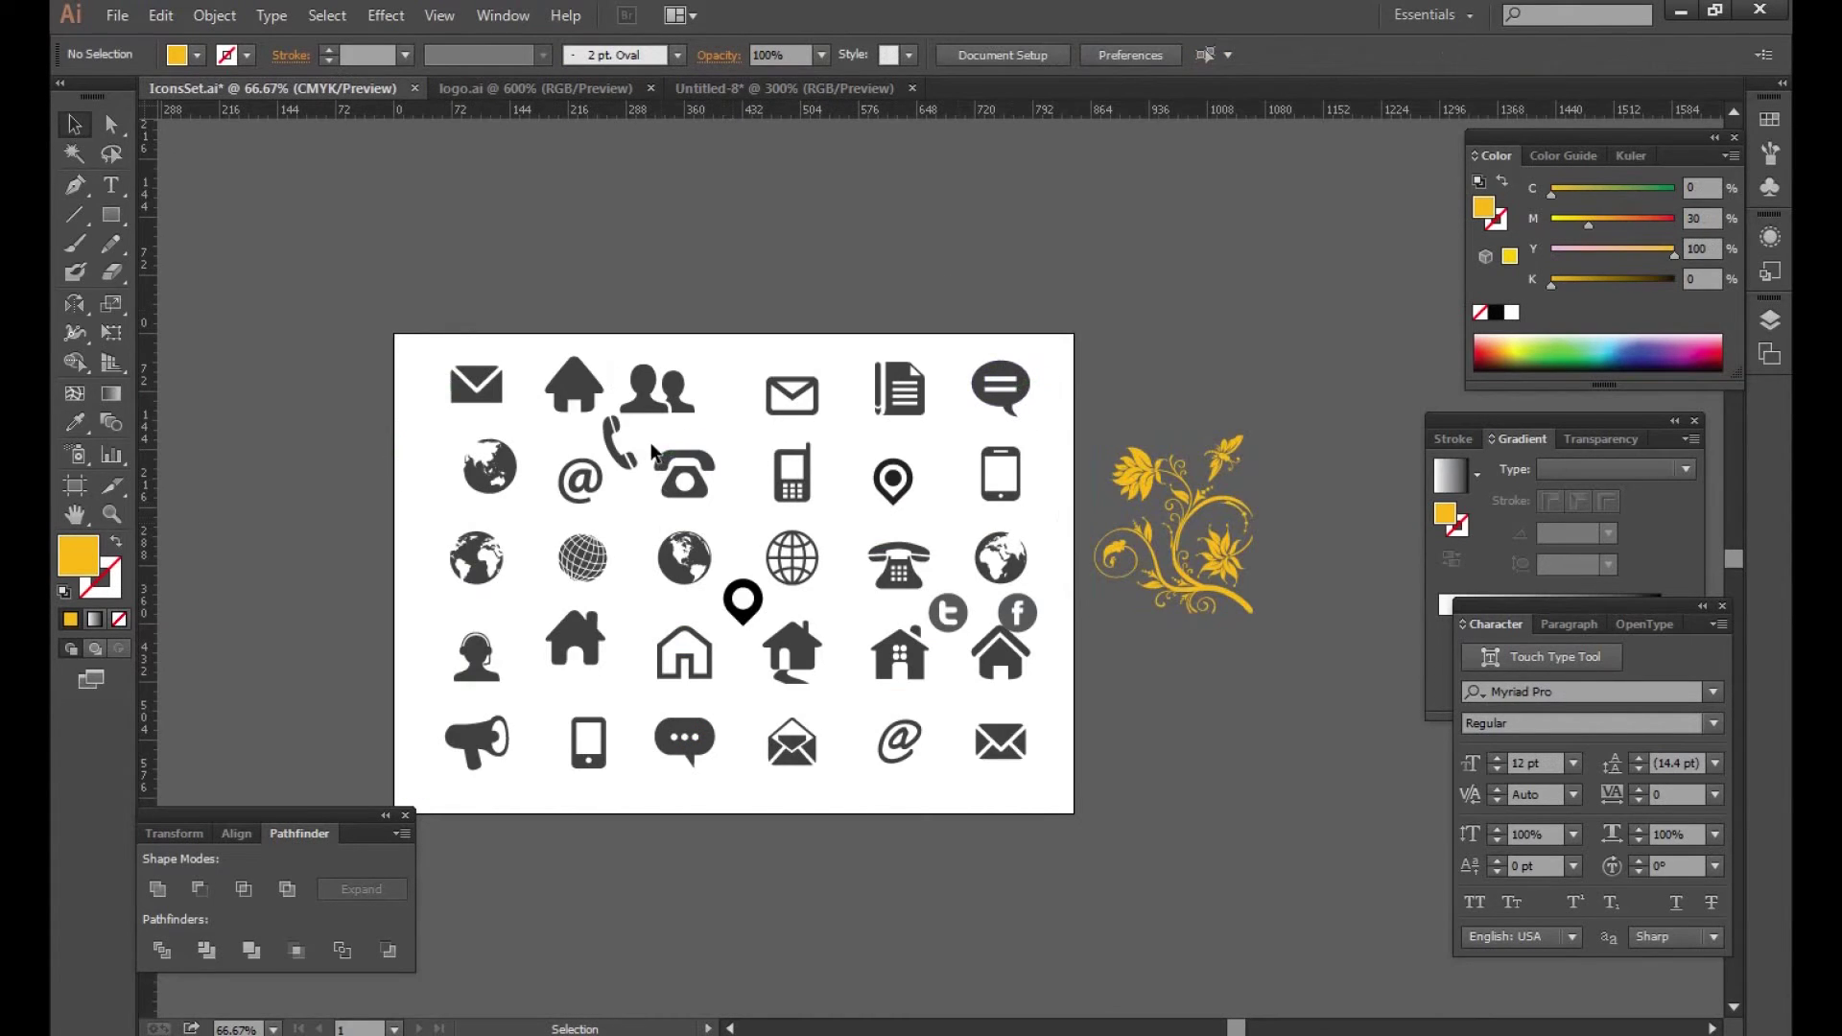
Step: Copy the phone, @ and location-pin icons from IconsSet.ai
click(617, 444)
shift+click(580, 480)
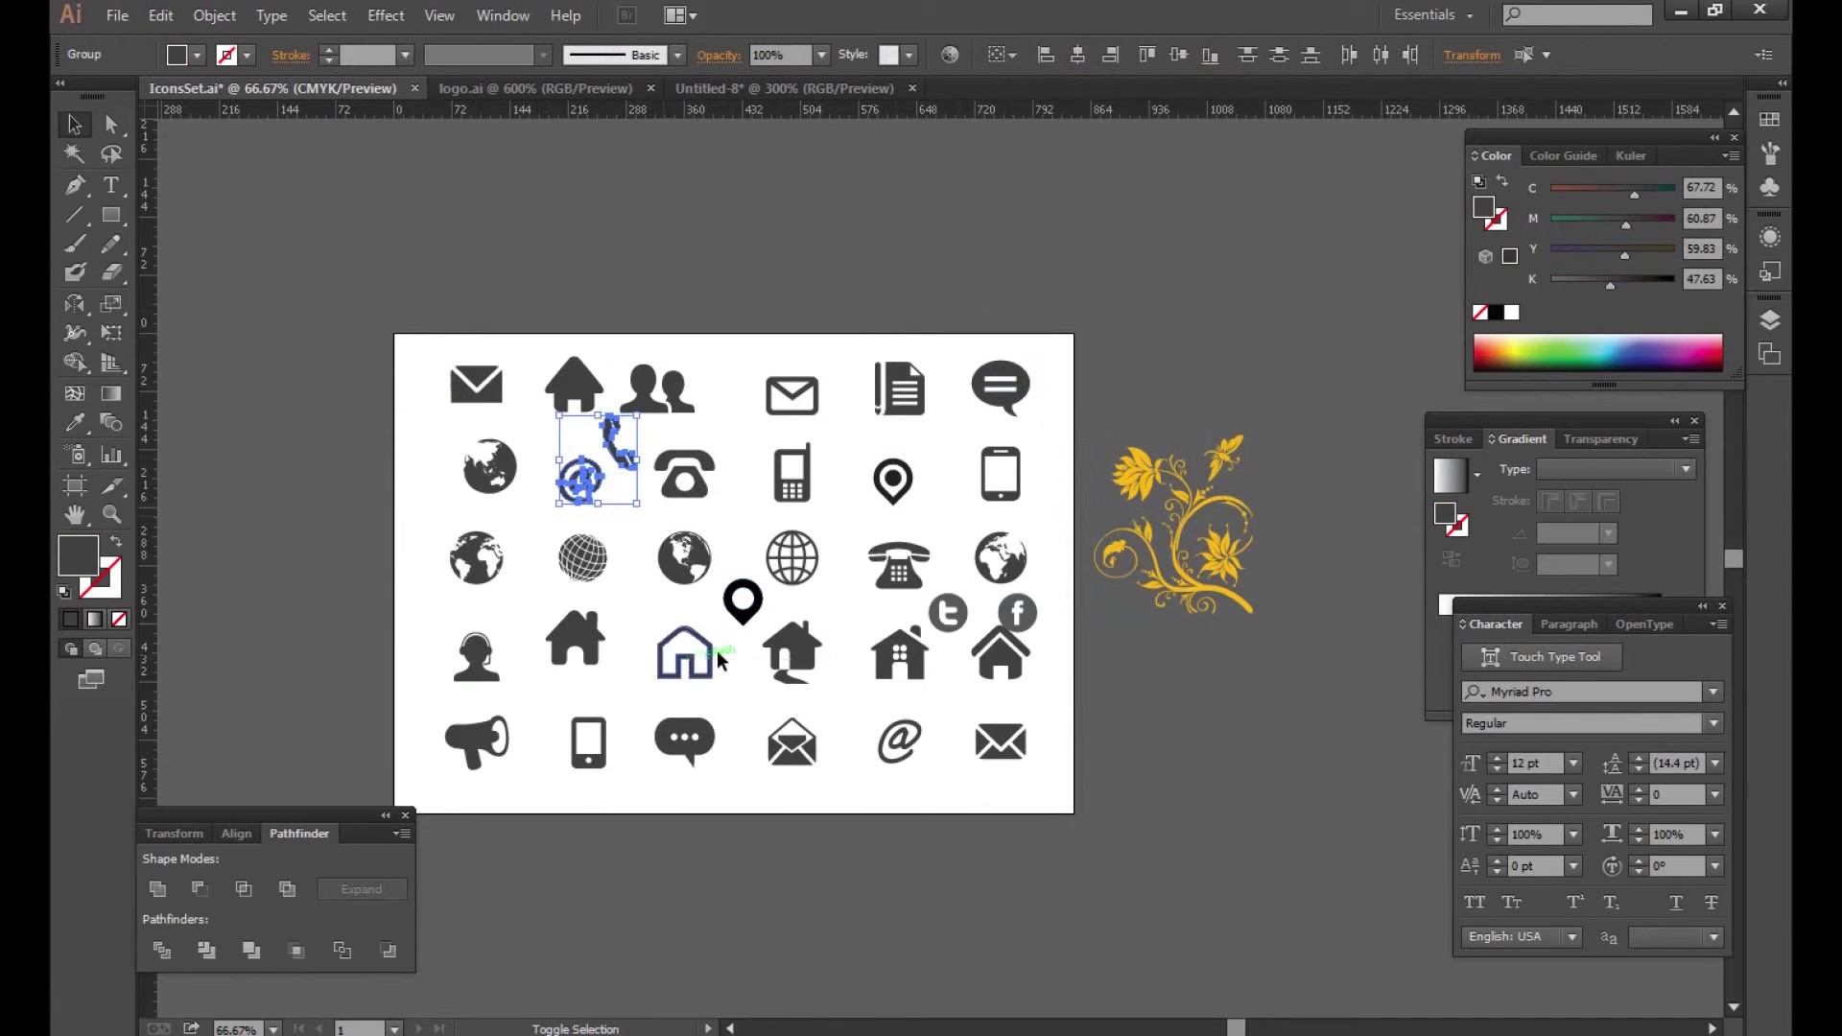
shift+click(742, 599)
click(161, 16)
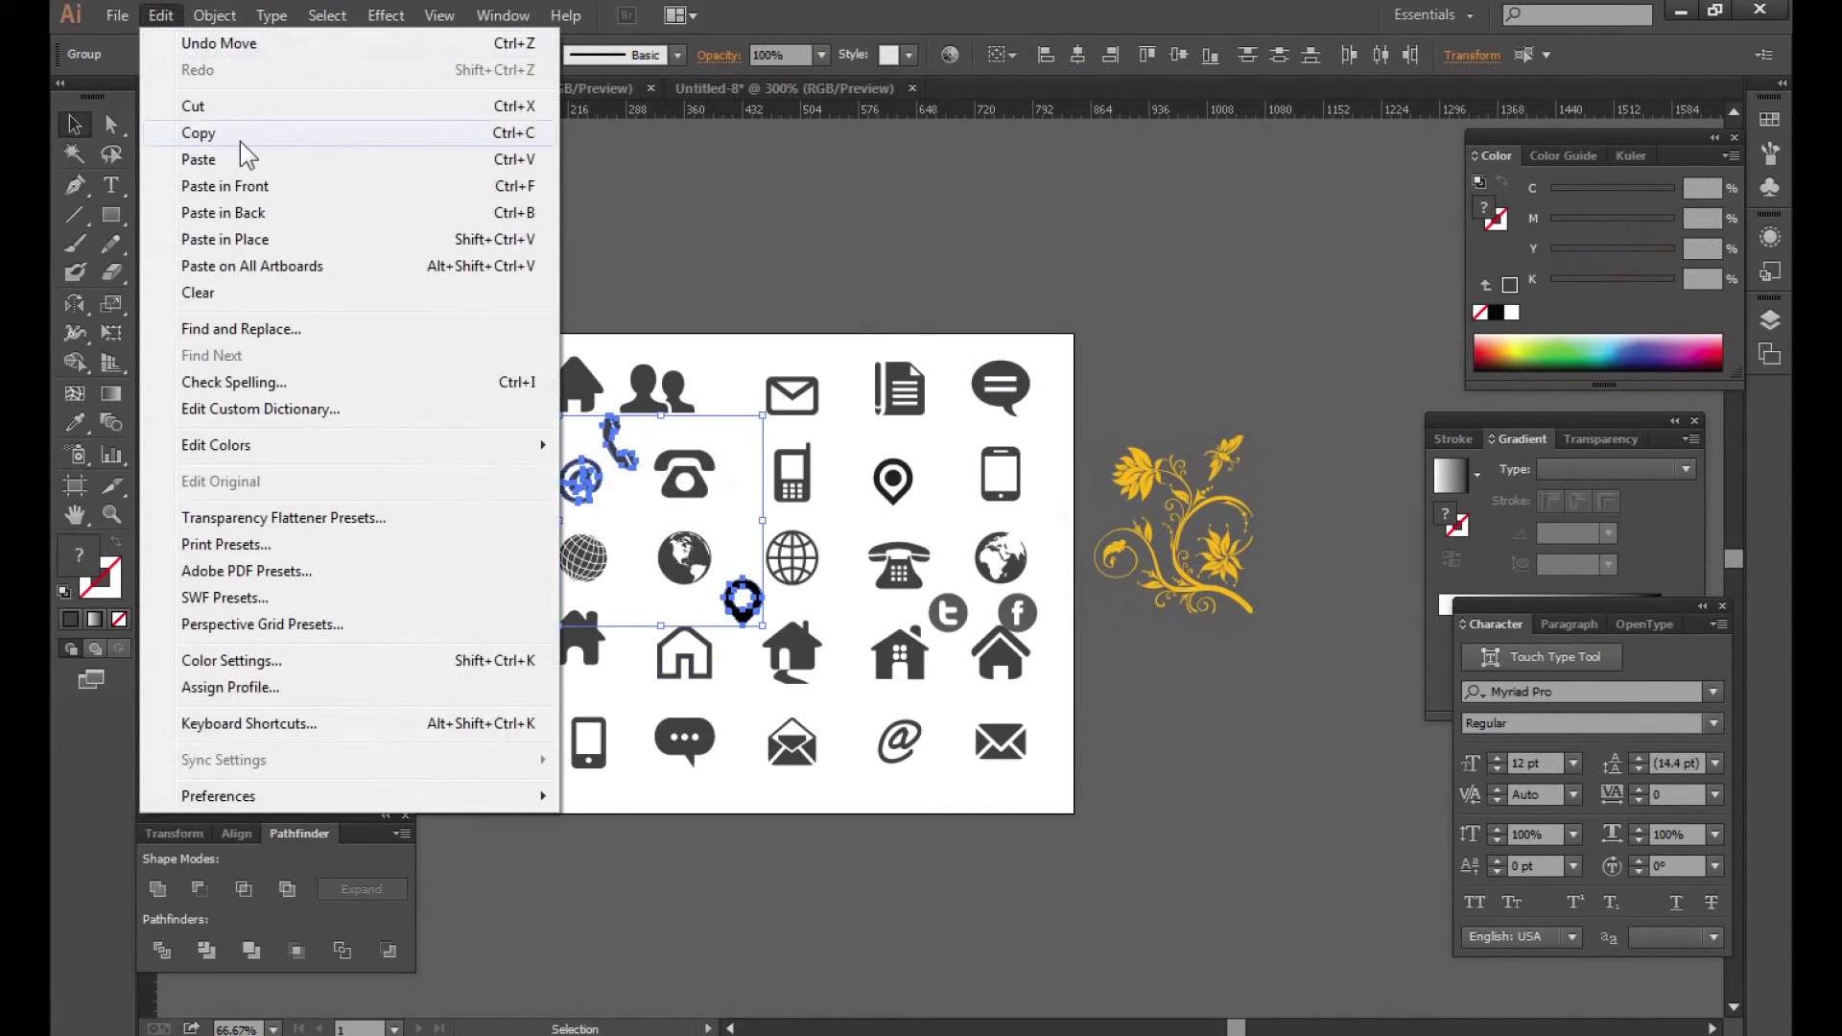
click(240, 140)
Step: Paste the three icons into the Untitled-8 business card
click(715, 88)
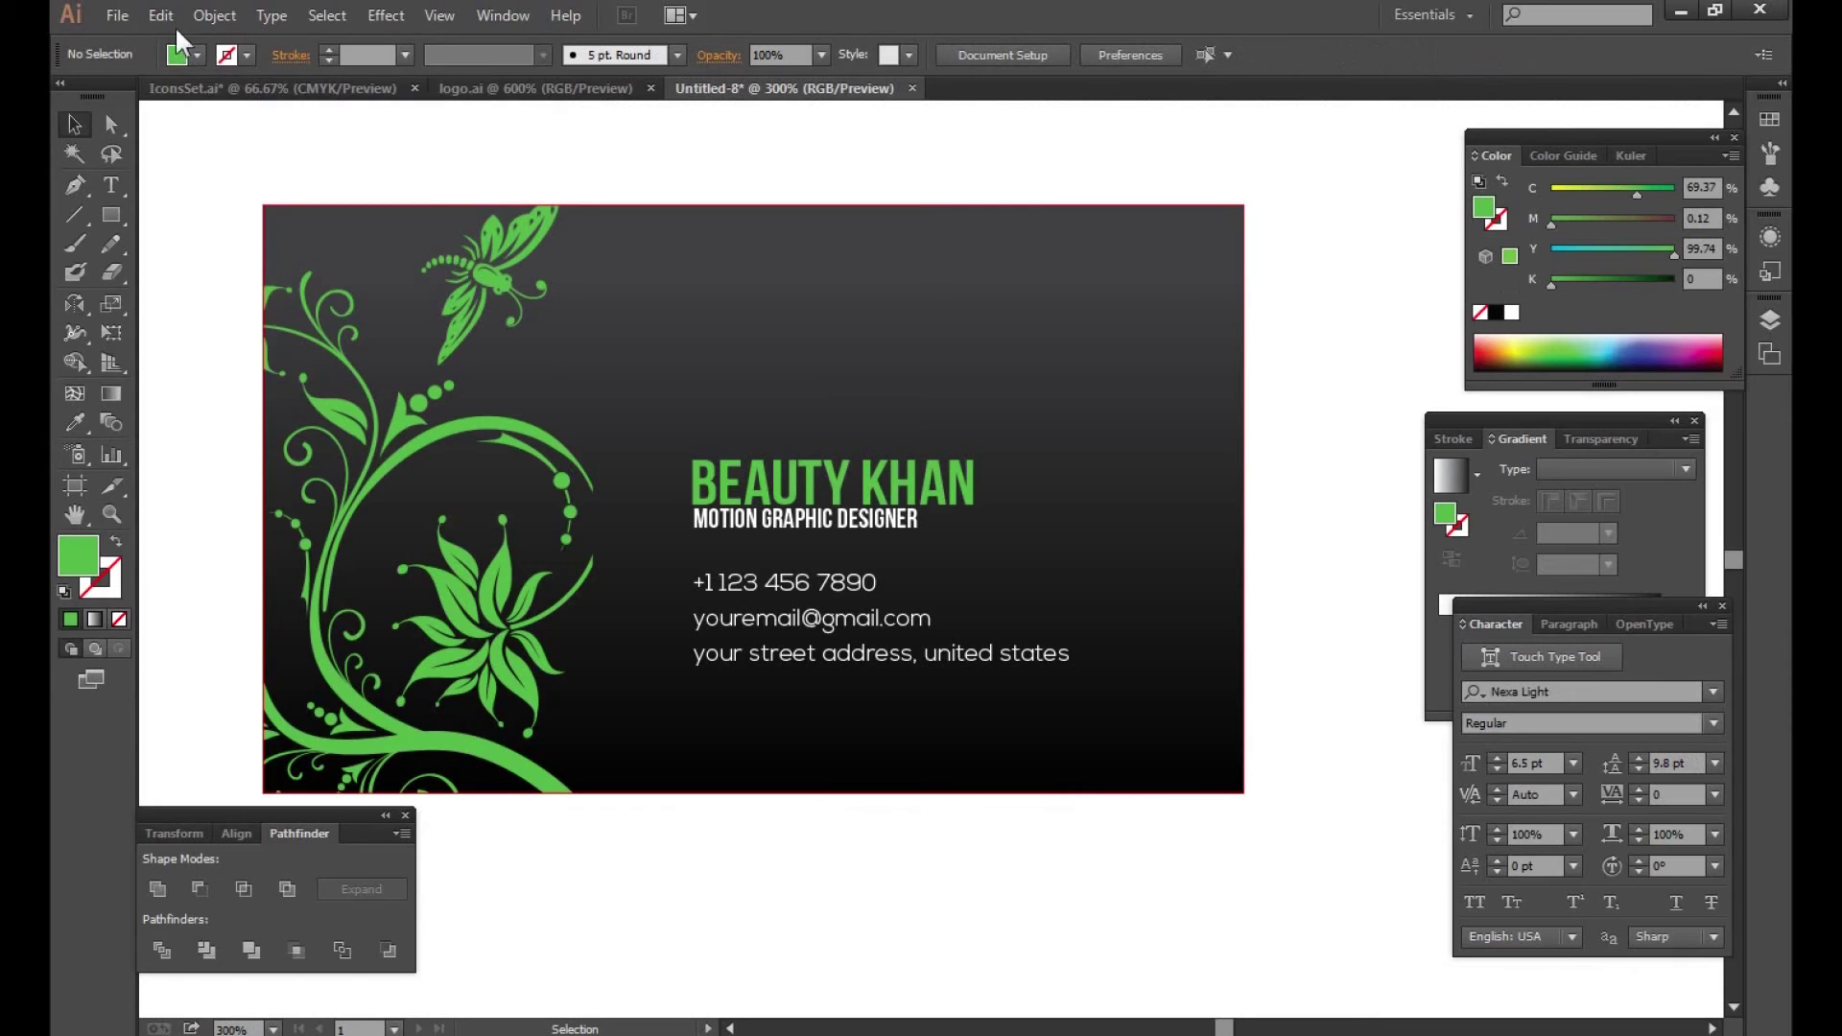
click(161, 15)
click(221, 159)
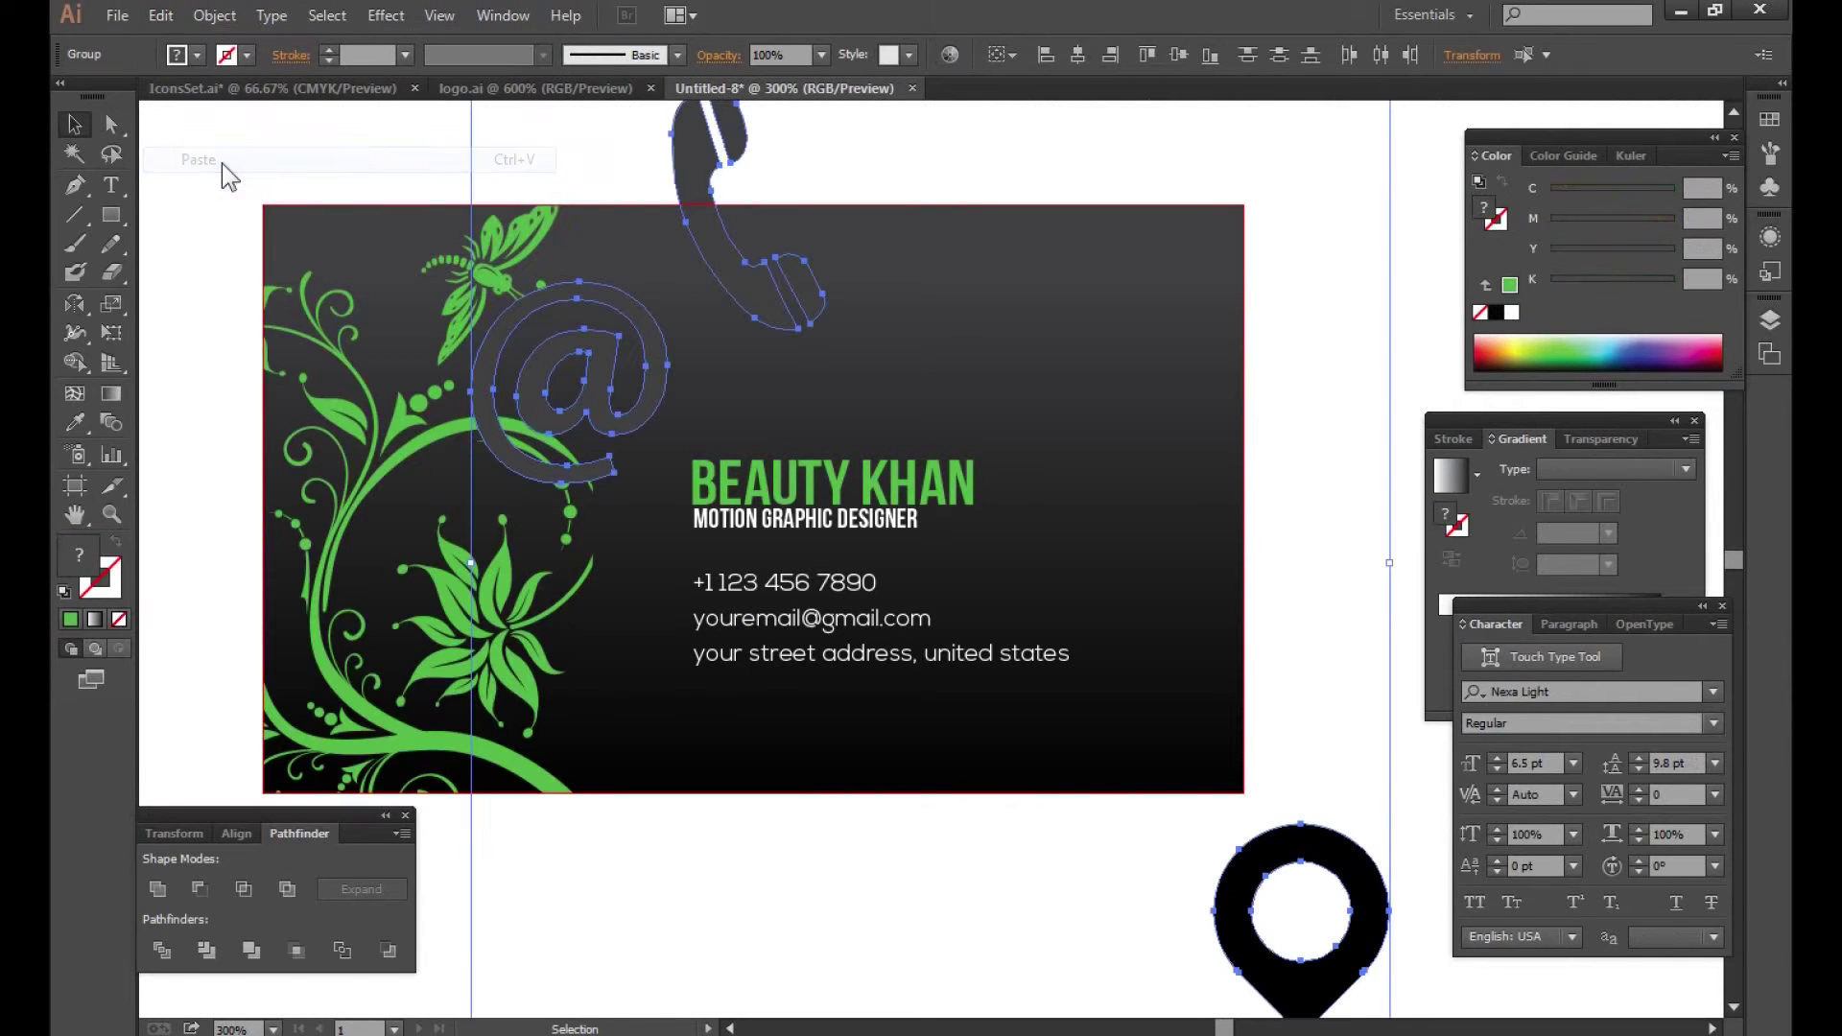
key(ctrl+minus)
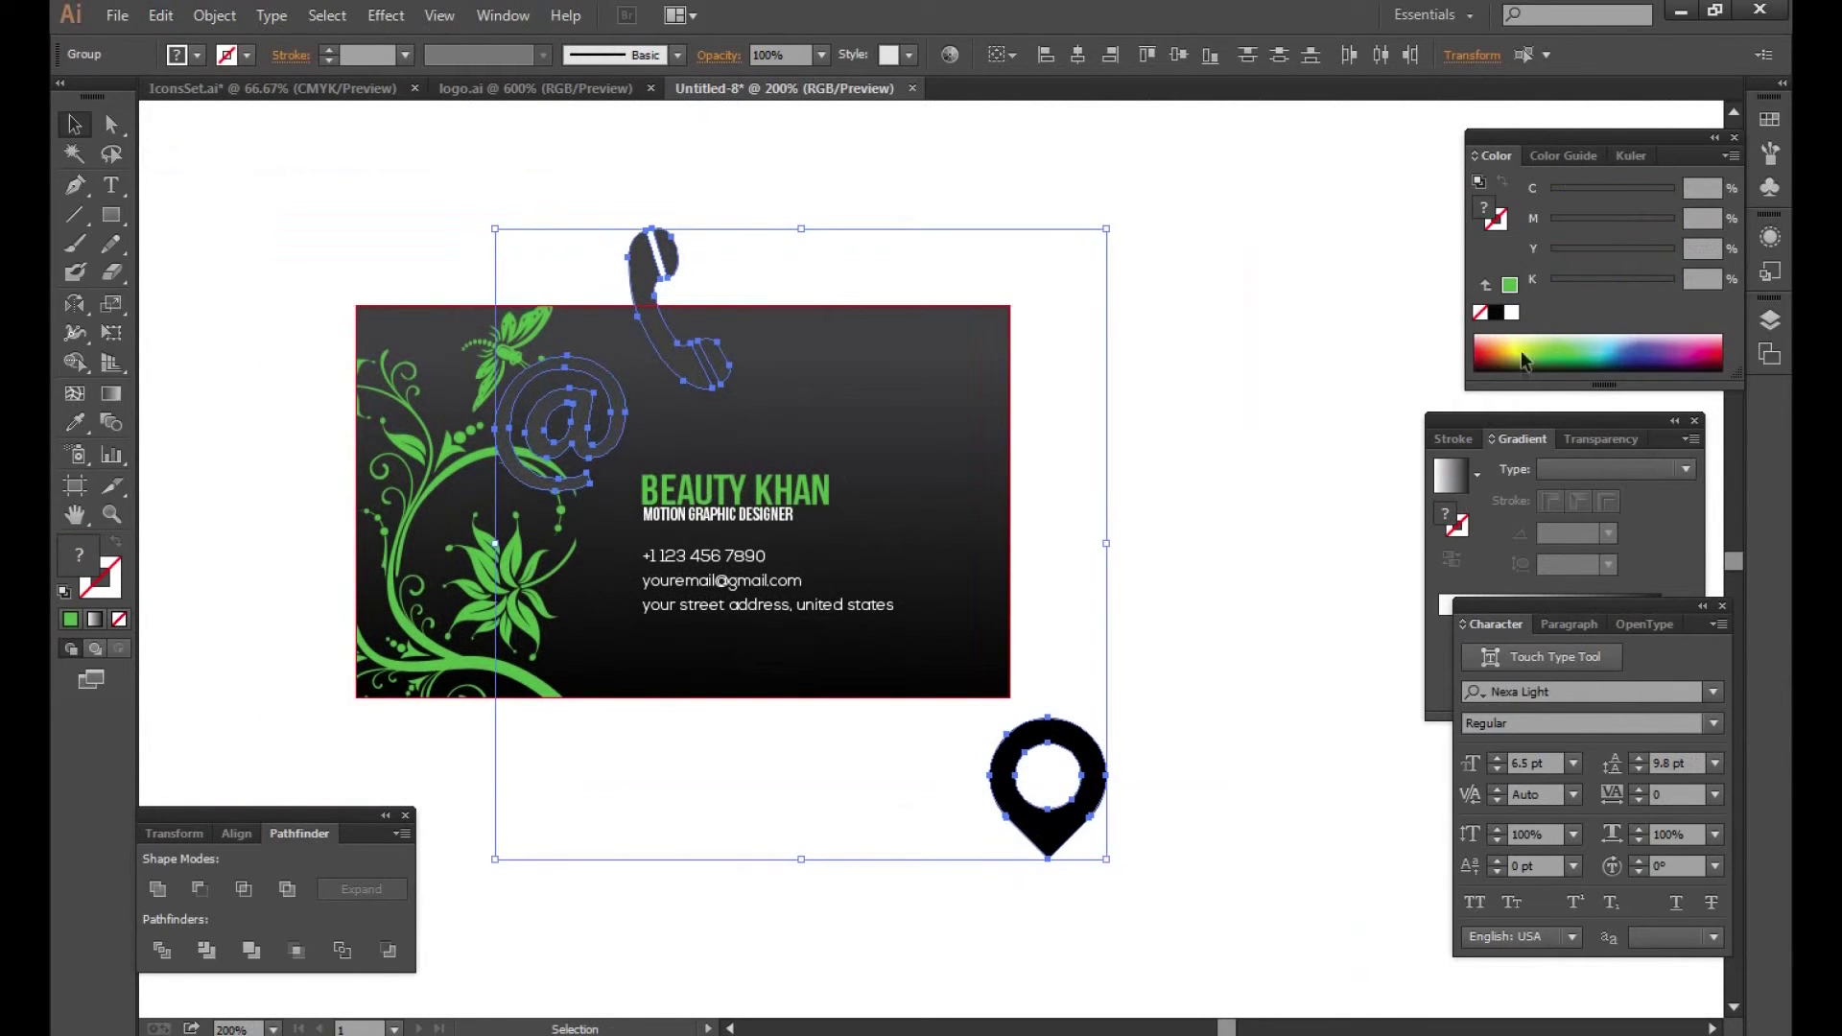
Step: Fill the icons white, shrink them proportionally and move them beside the contact text
click(1512, 313)
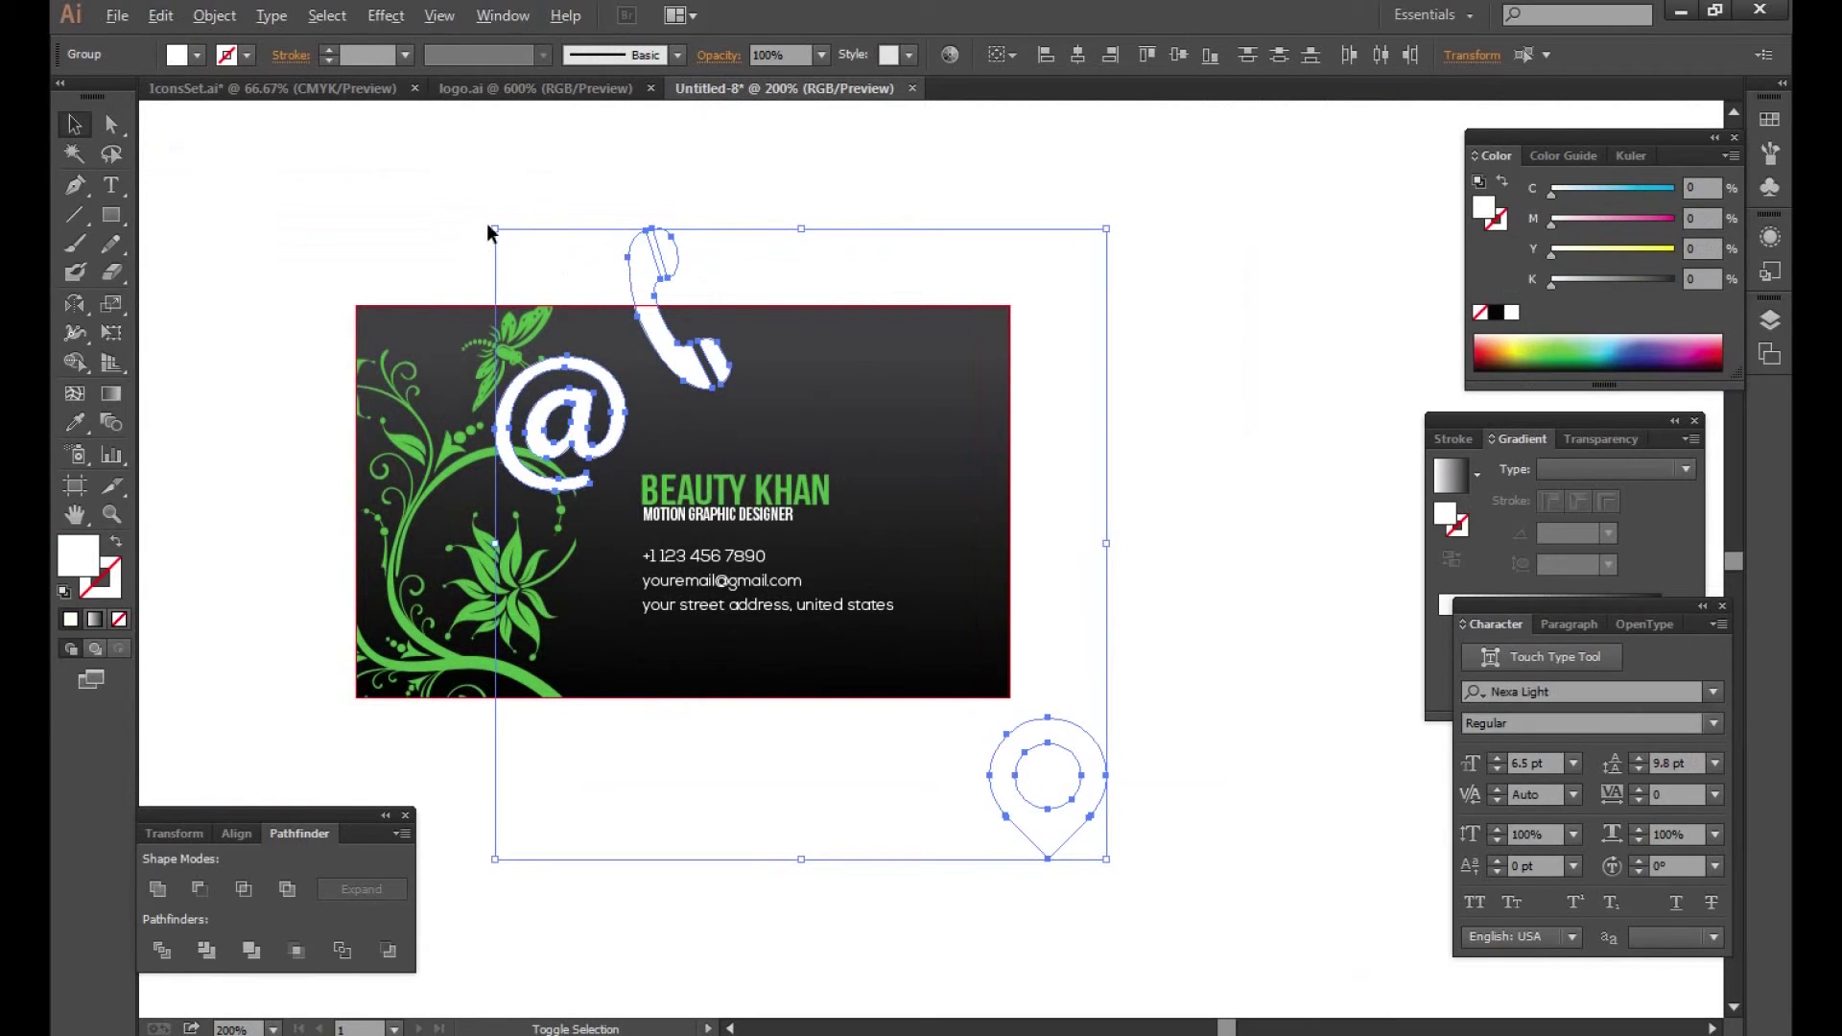
drag(492, 228, 702, 448)
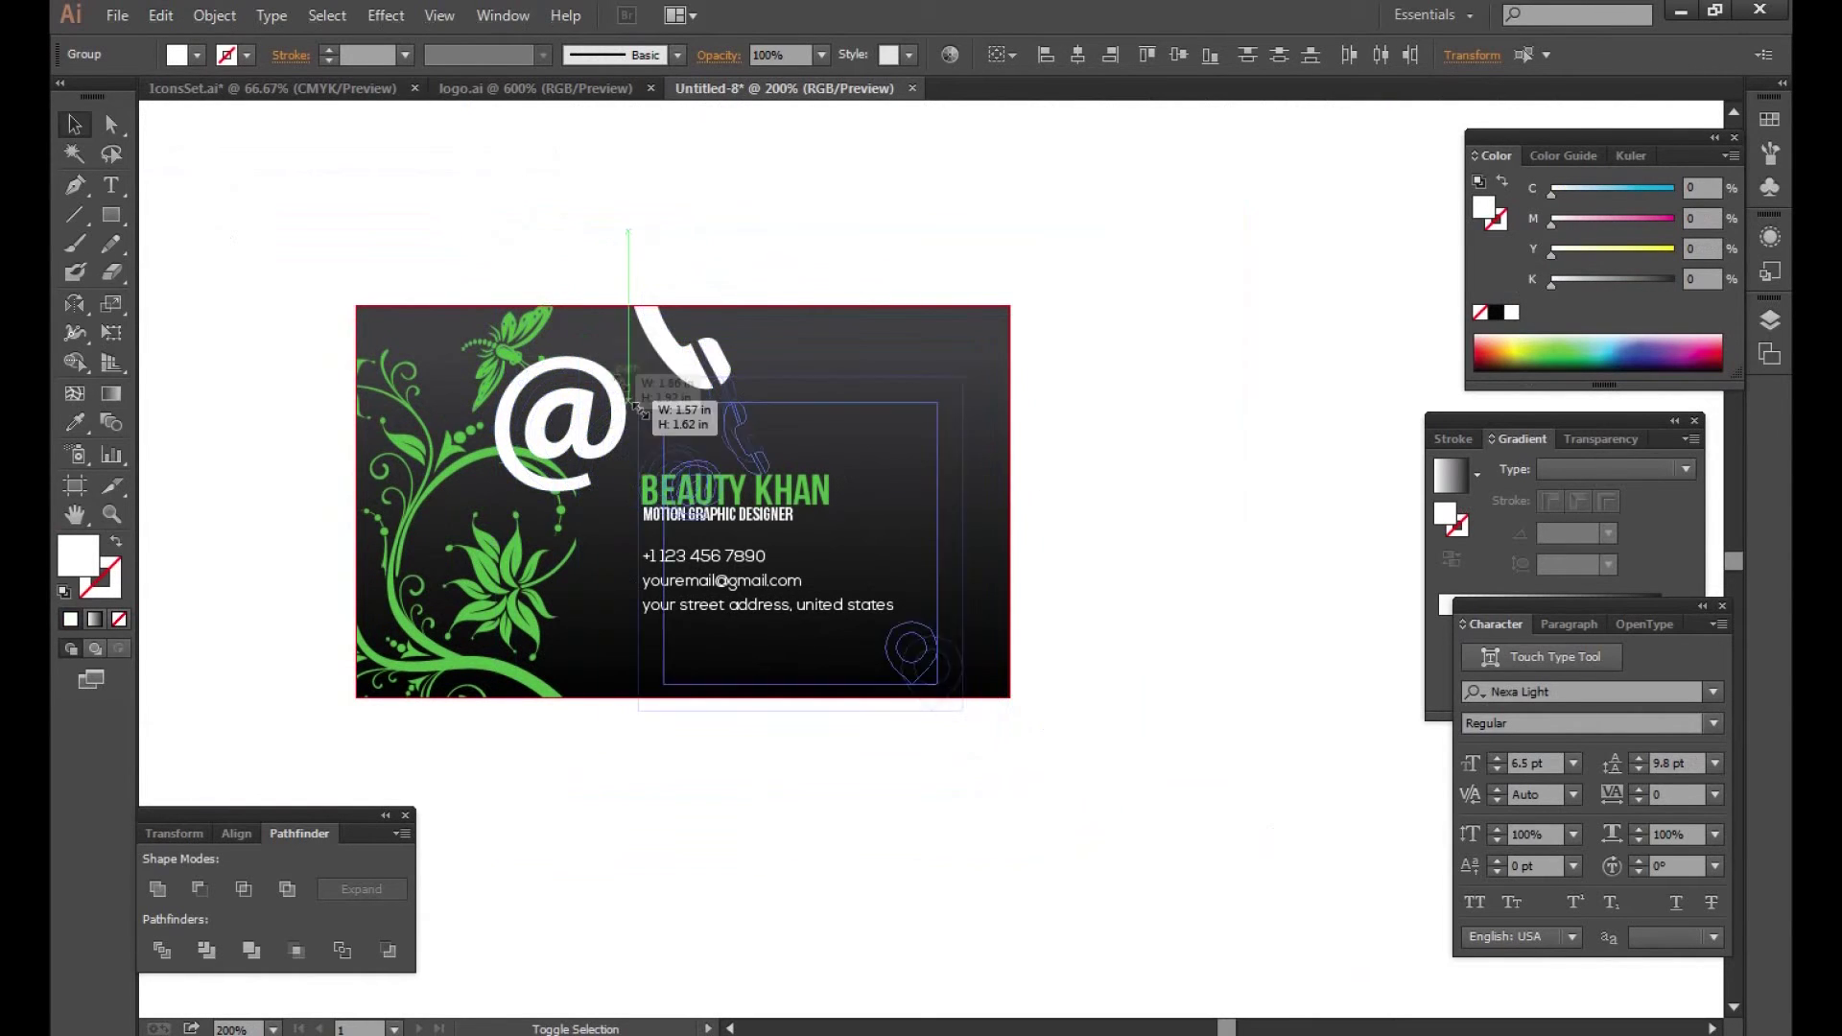
key(a)
drag(890, 628, 830, 576)
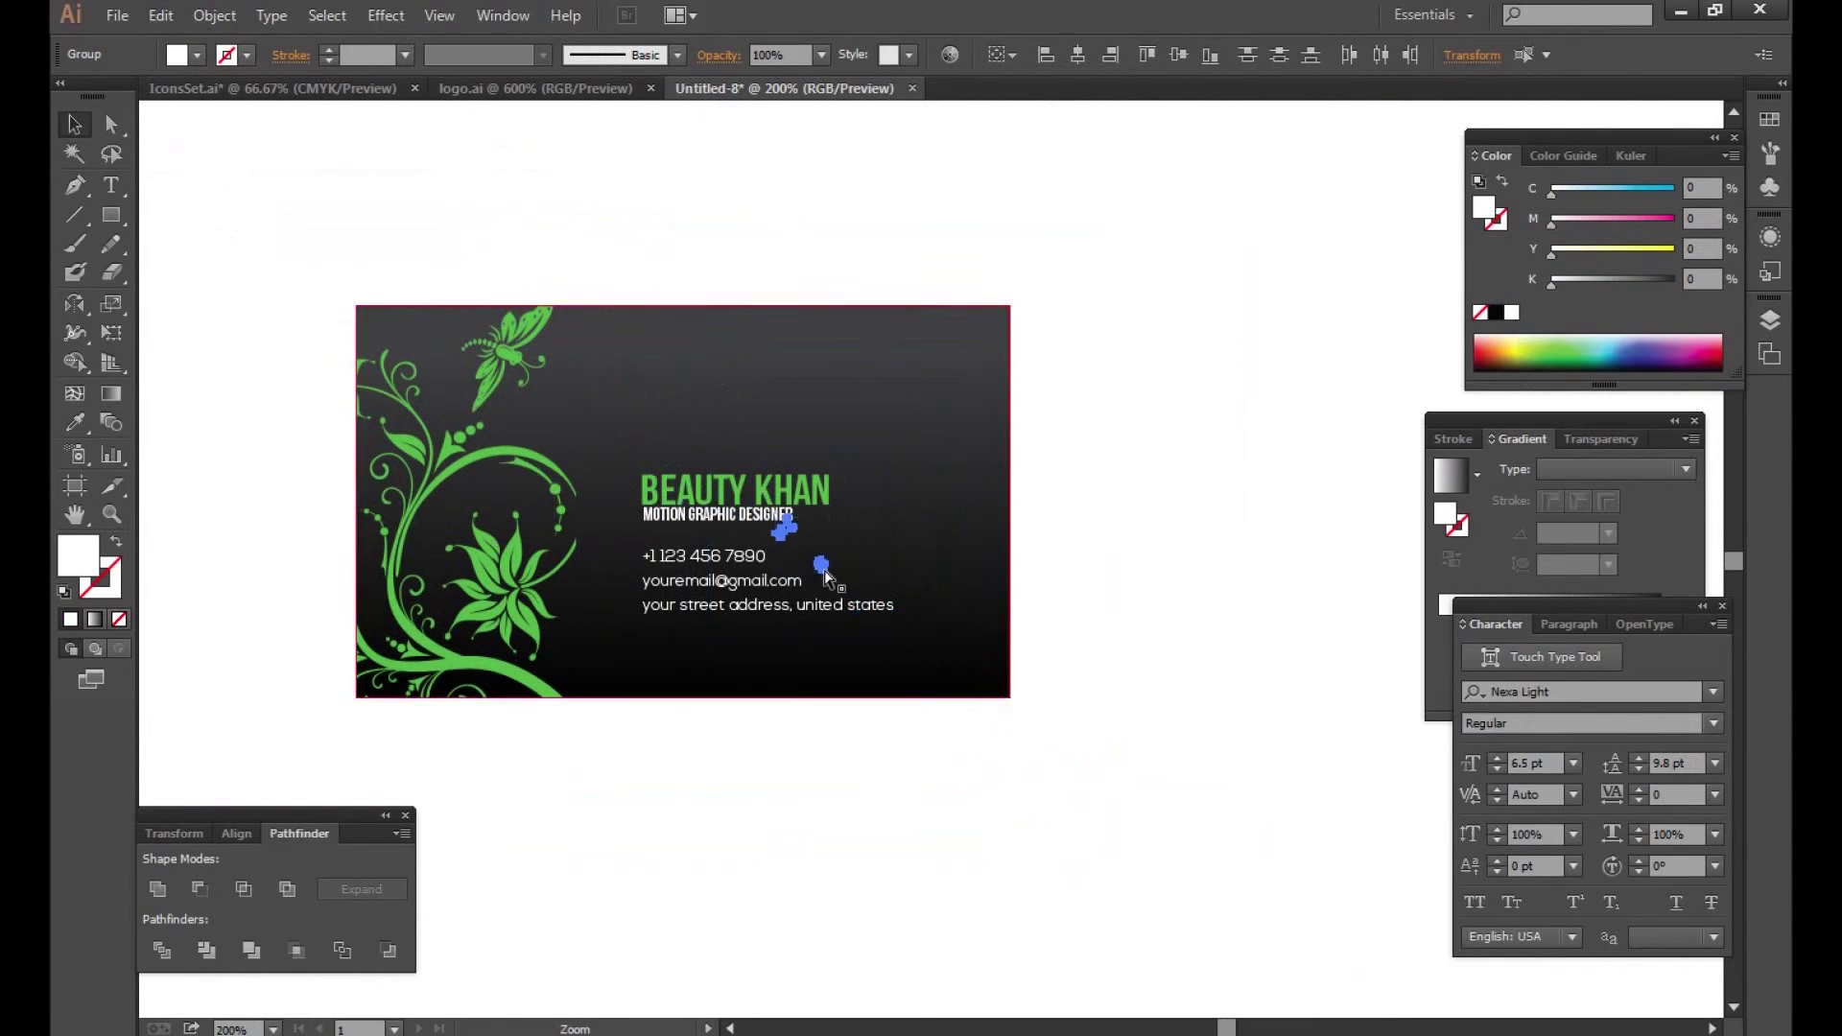
key(ctrl+plus)
shift+click(1094, 559)
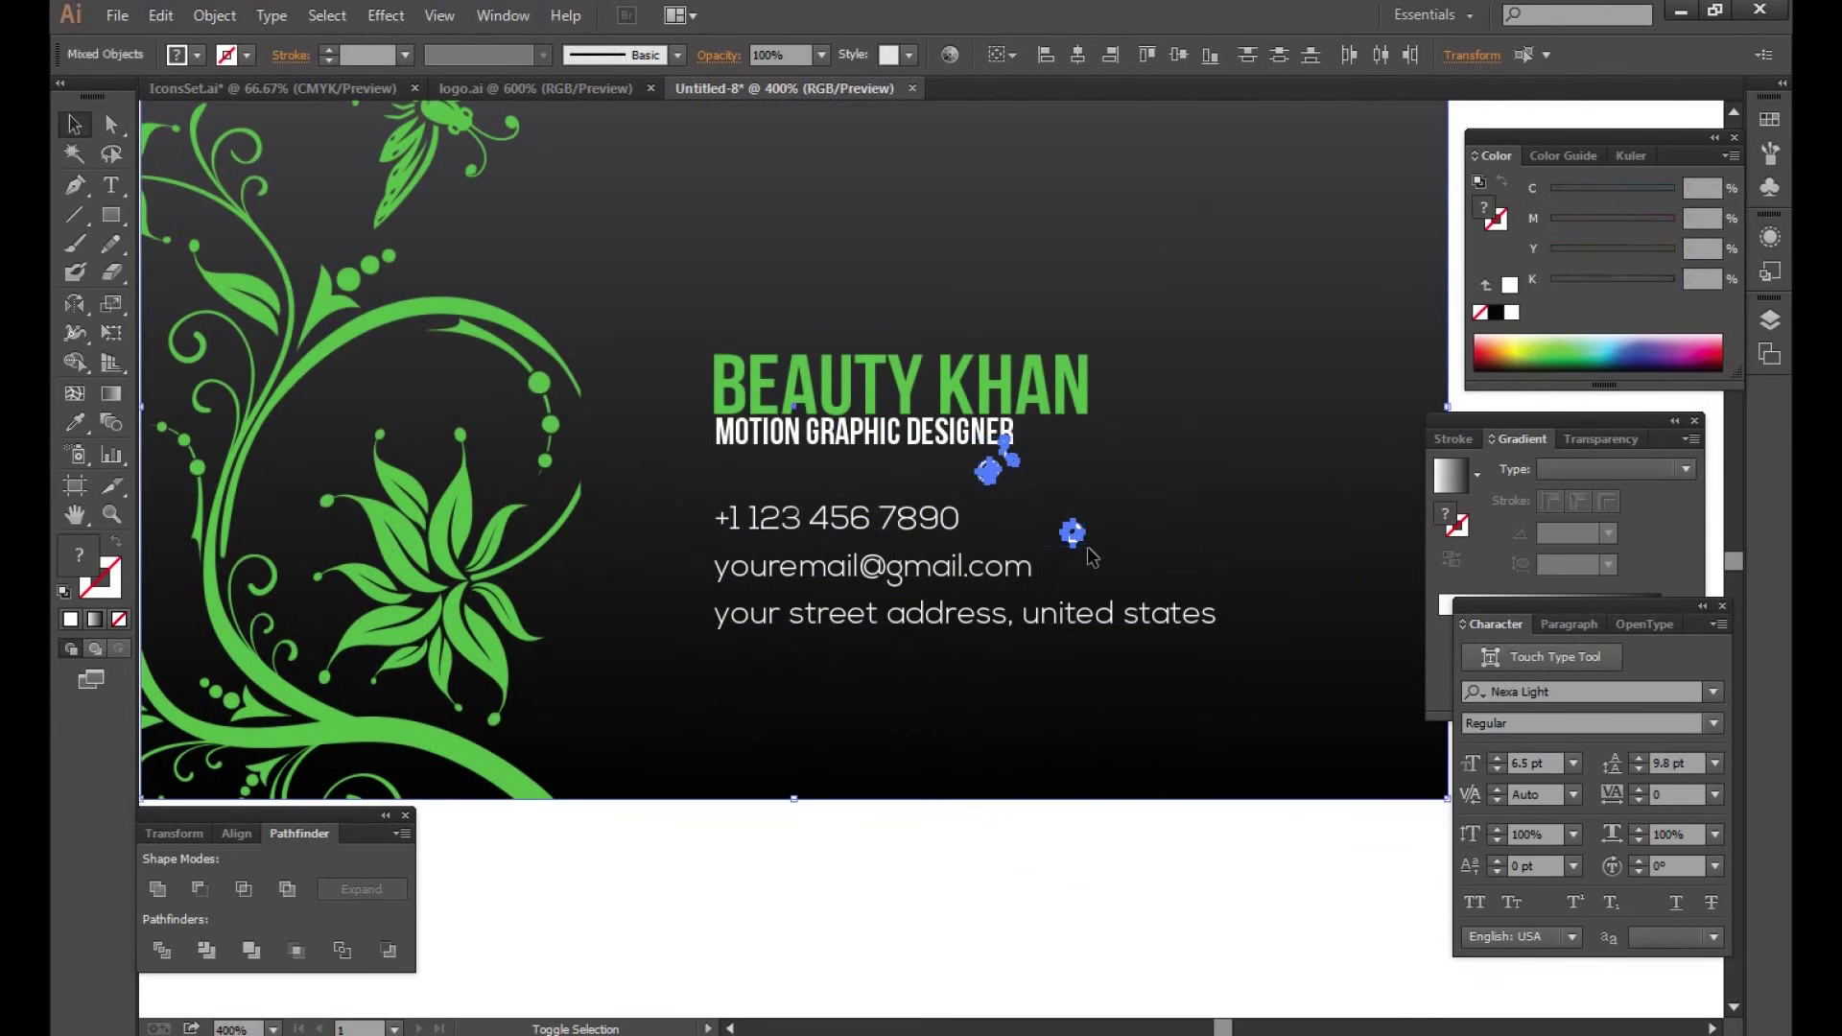
Step: Place the @, pin and phone icons beside the email, address and phone lines
click(1074, 815)
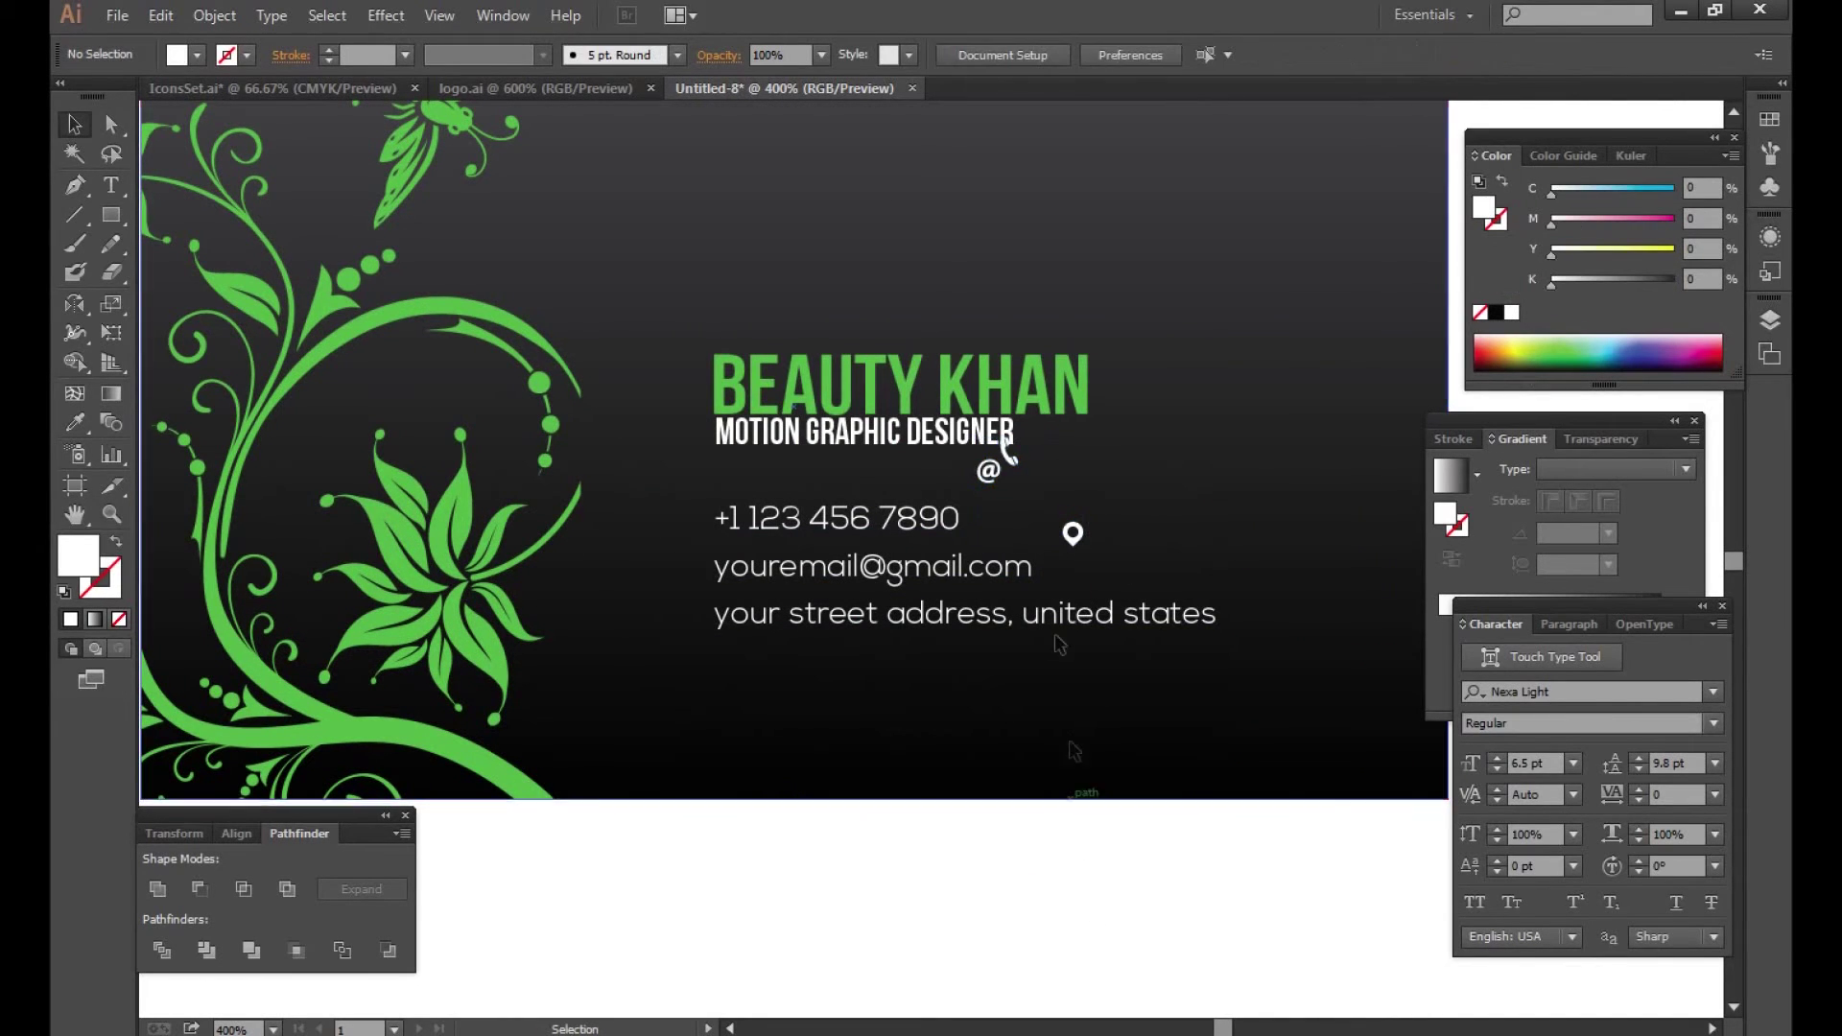
mouse_move(998, 460)
mouse_down()
mouse_move(753, 587)
mouse_move(671, 572)
mouse_up()
drag(1073, 533, 674, 639)
mouse_move(1010, 453)
mouse_down()
mouse_move(674, 524)
mouse_move(695, 641)
mouse_move(614, 649)
mouse_up()
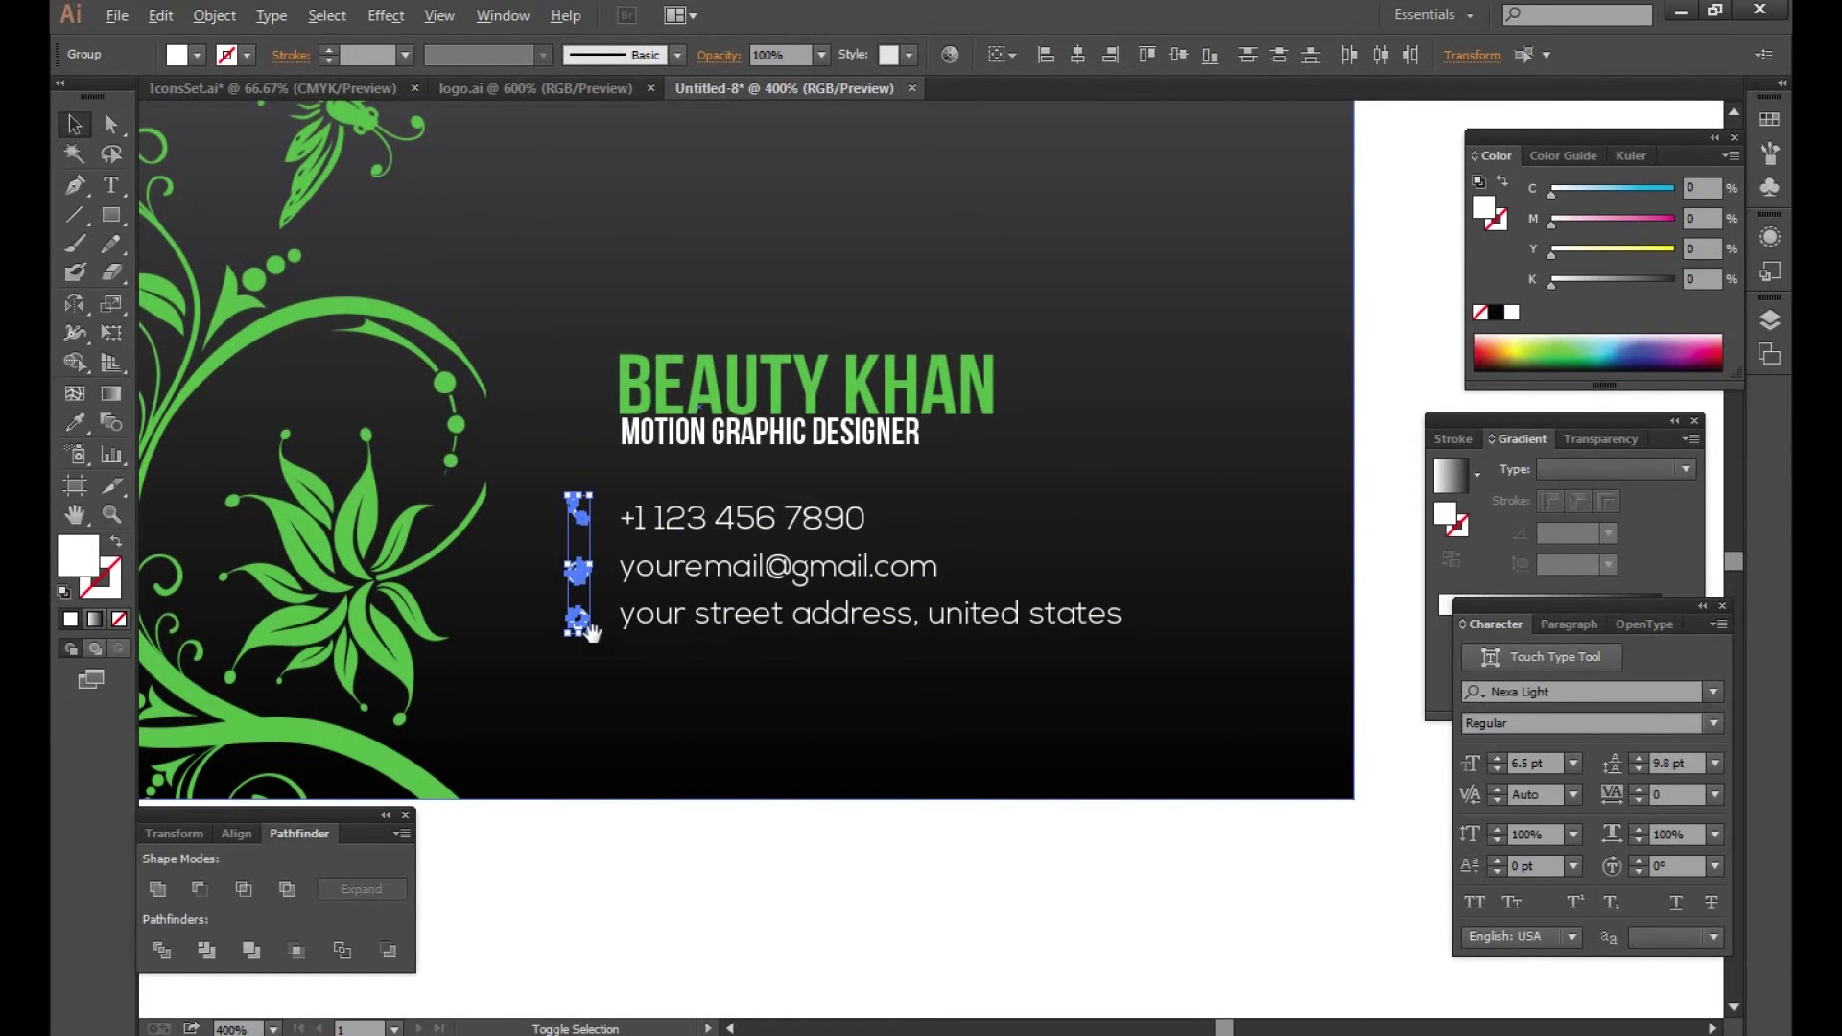
click(762, 739)
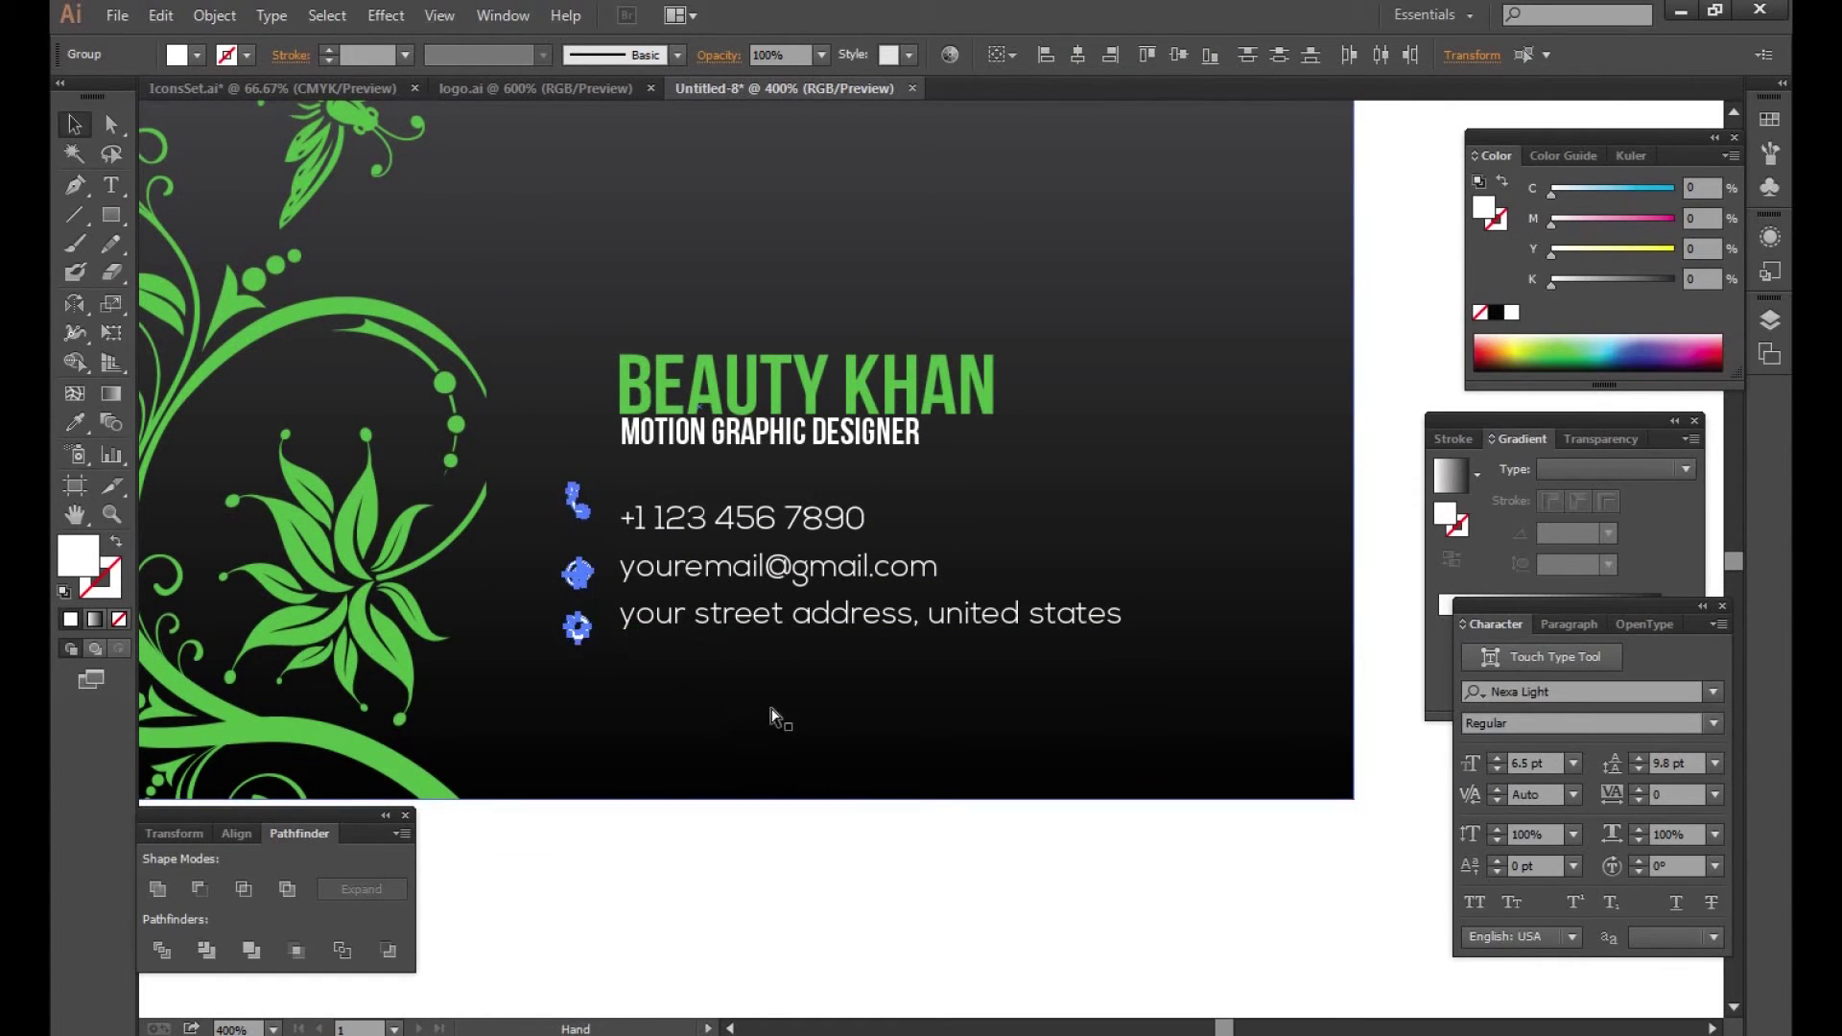
drag(770, 714, 799, 656)
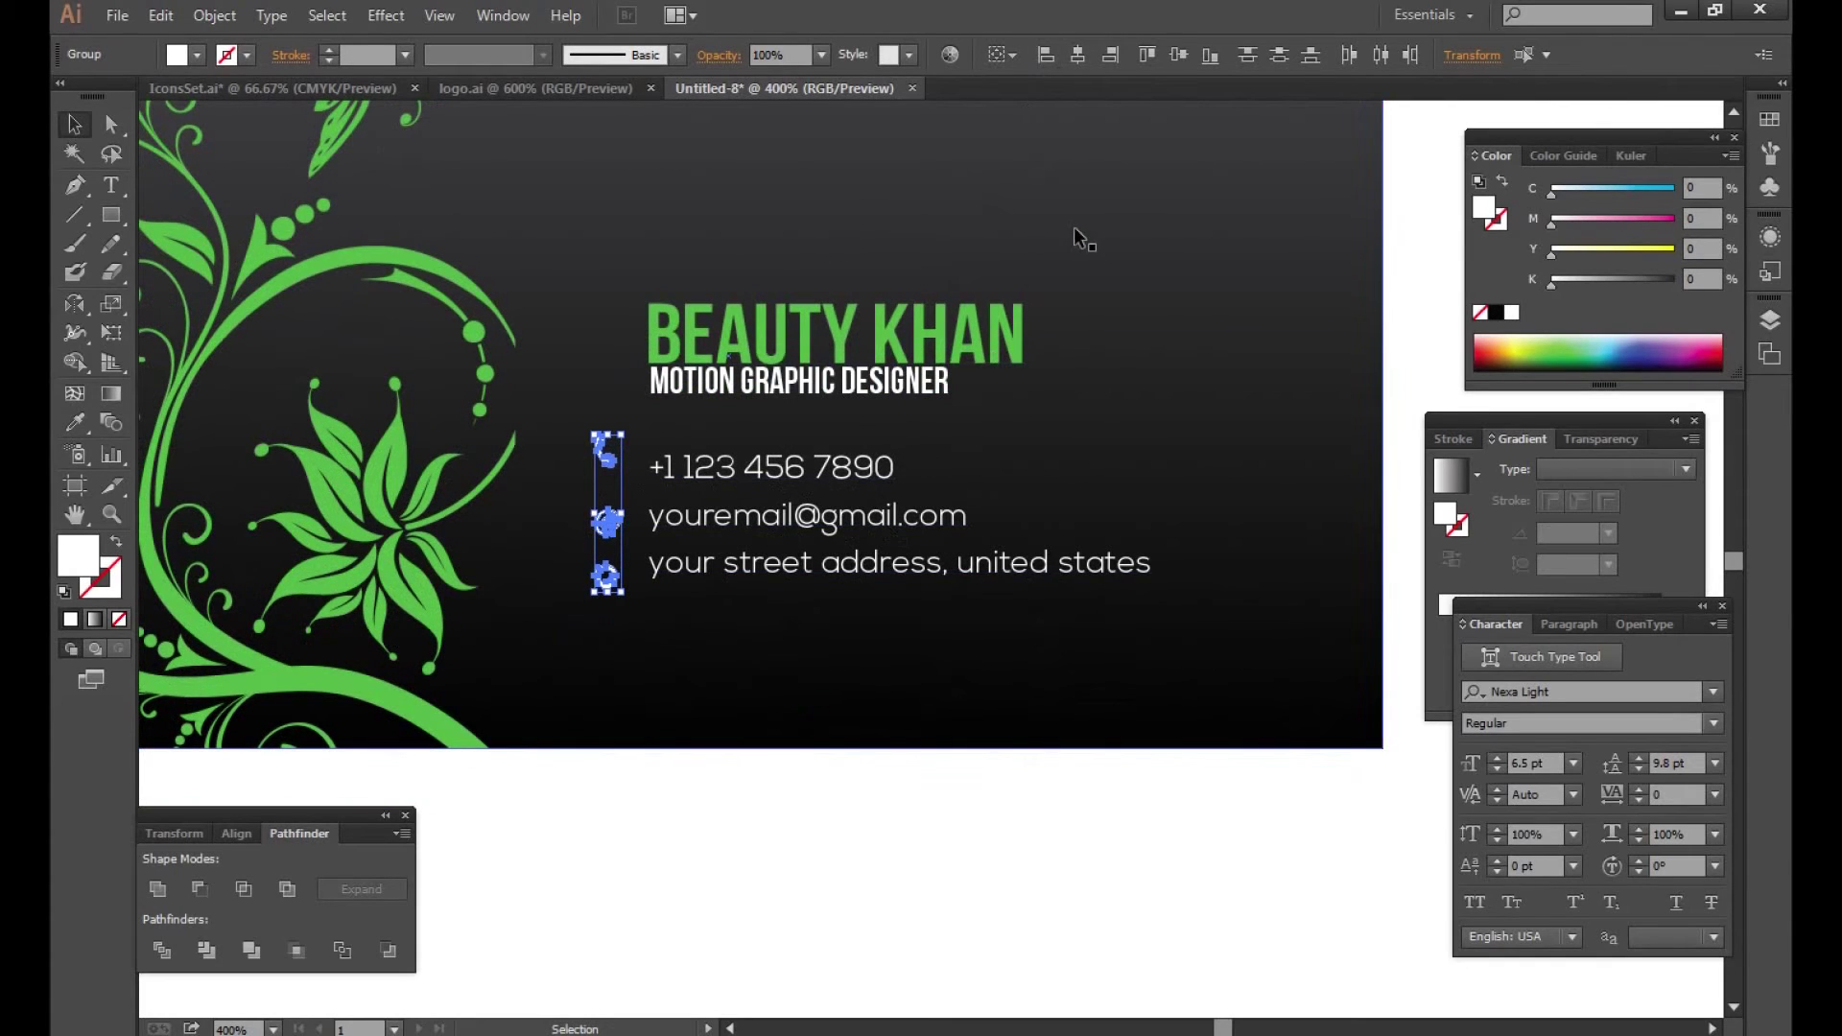
Step: Raise the contact text leading from 9.8 pt to 11.8 pt
click(707, 860)
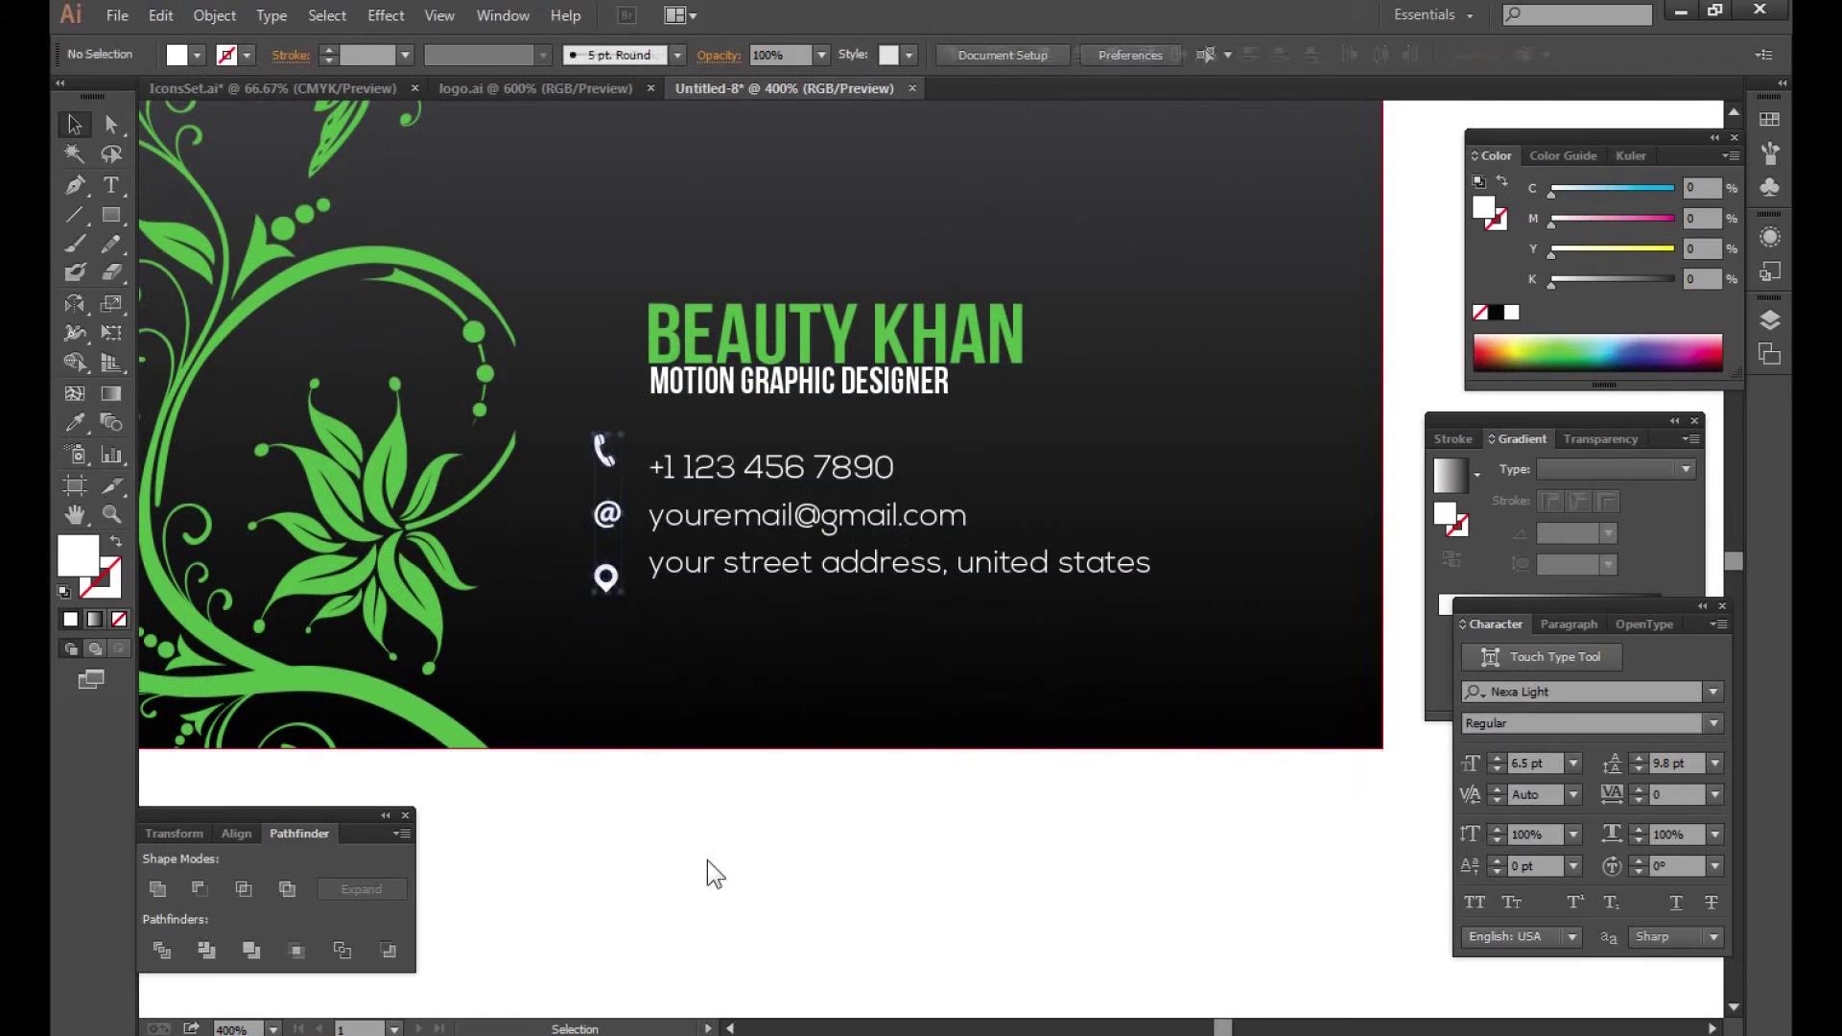
scroll(707, 805, up, 1)
click(715, 558)
key(alt+Down)
key(alt+Down)
key(alt+Down)
key(alt+Down)
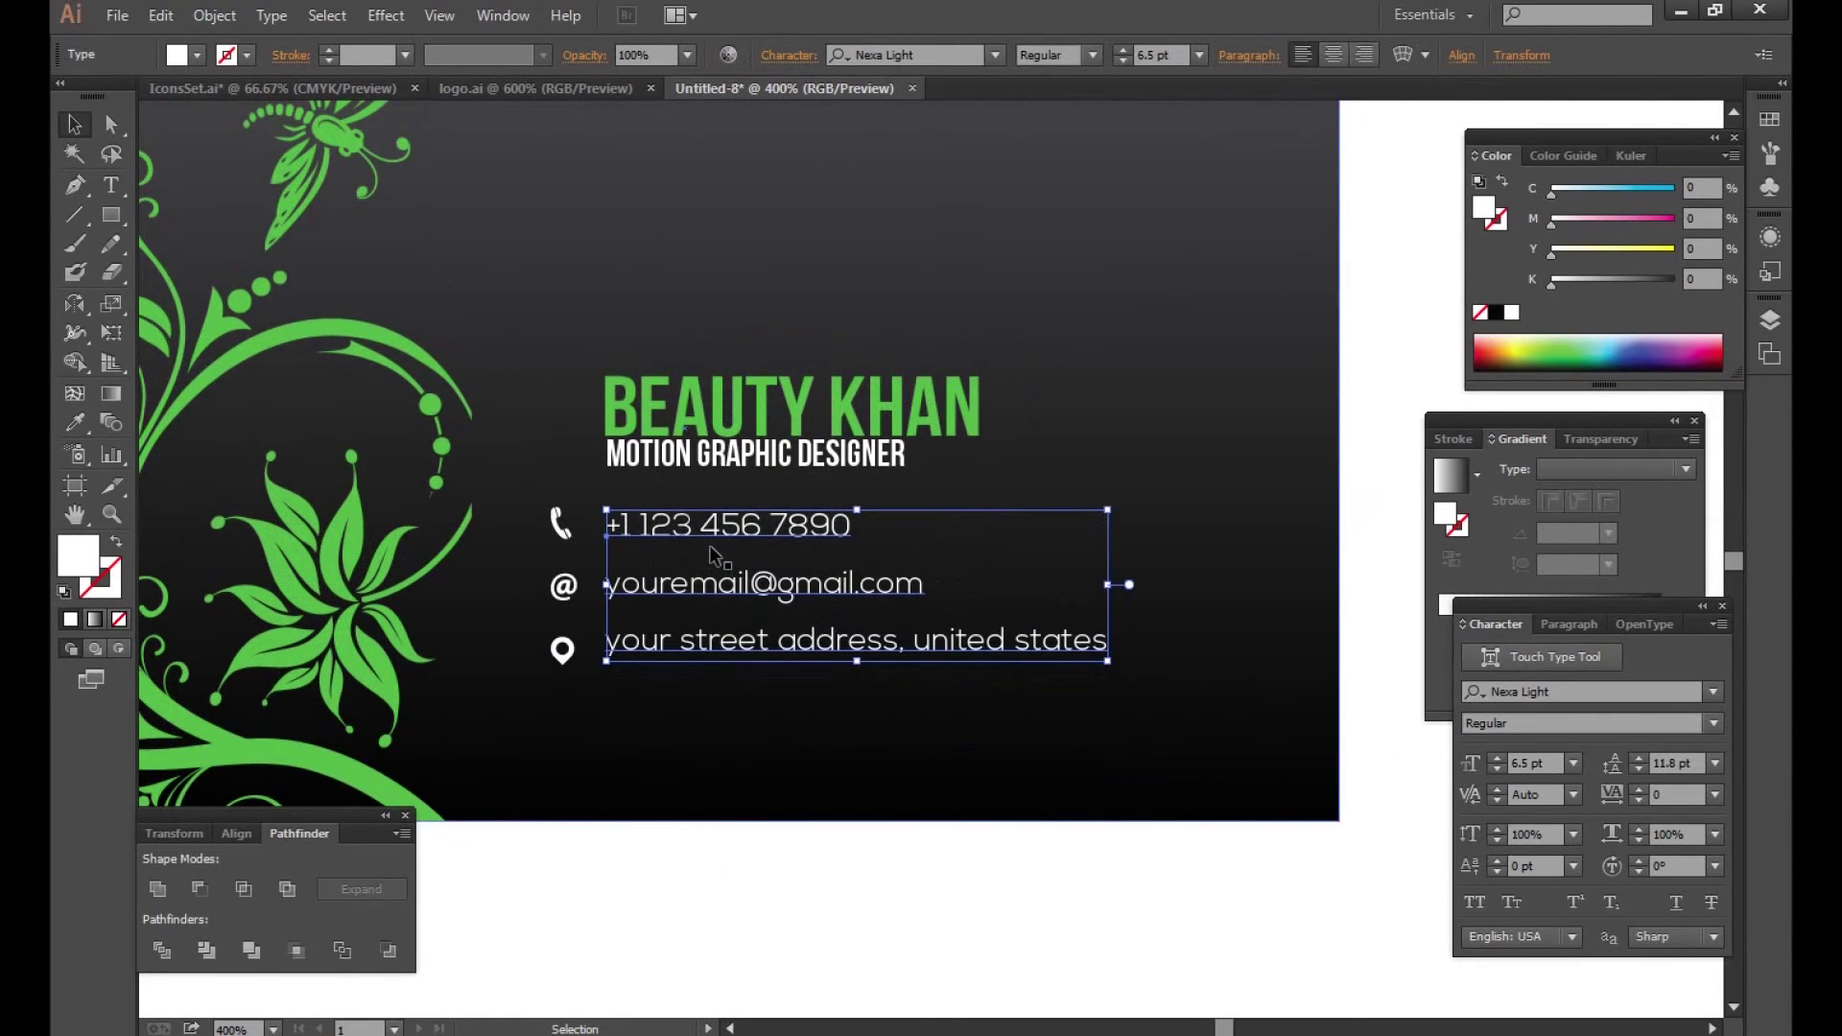
Step: Move the BEAUTY KHAN title left to align with the contact icons
scroll(712, 557, up, 1)
click(710, 505)
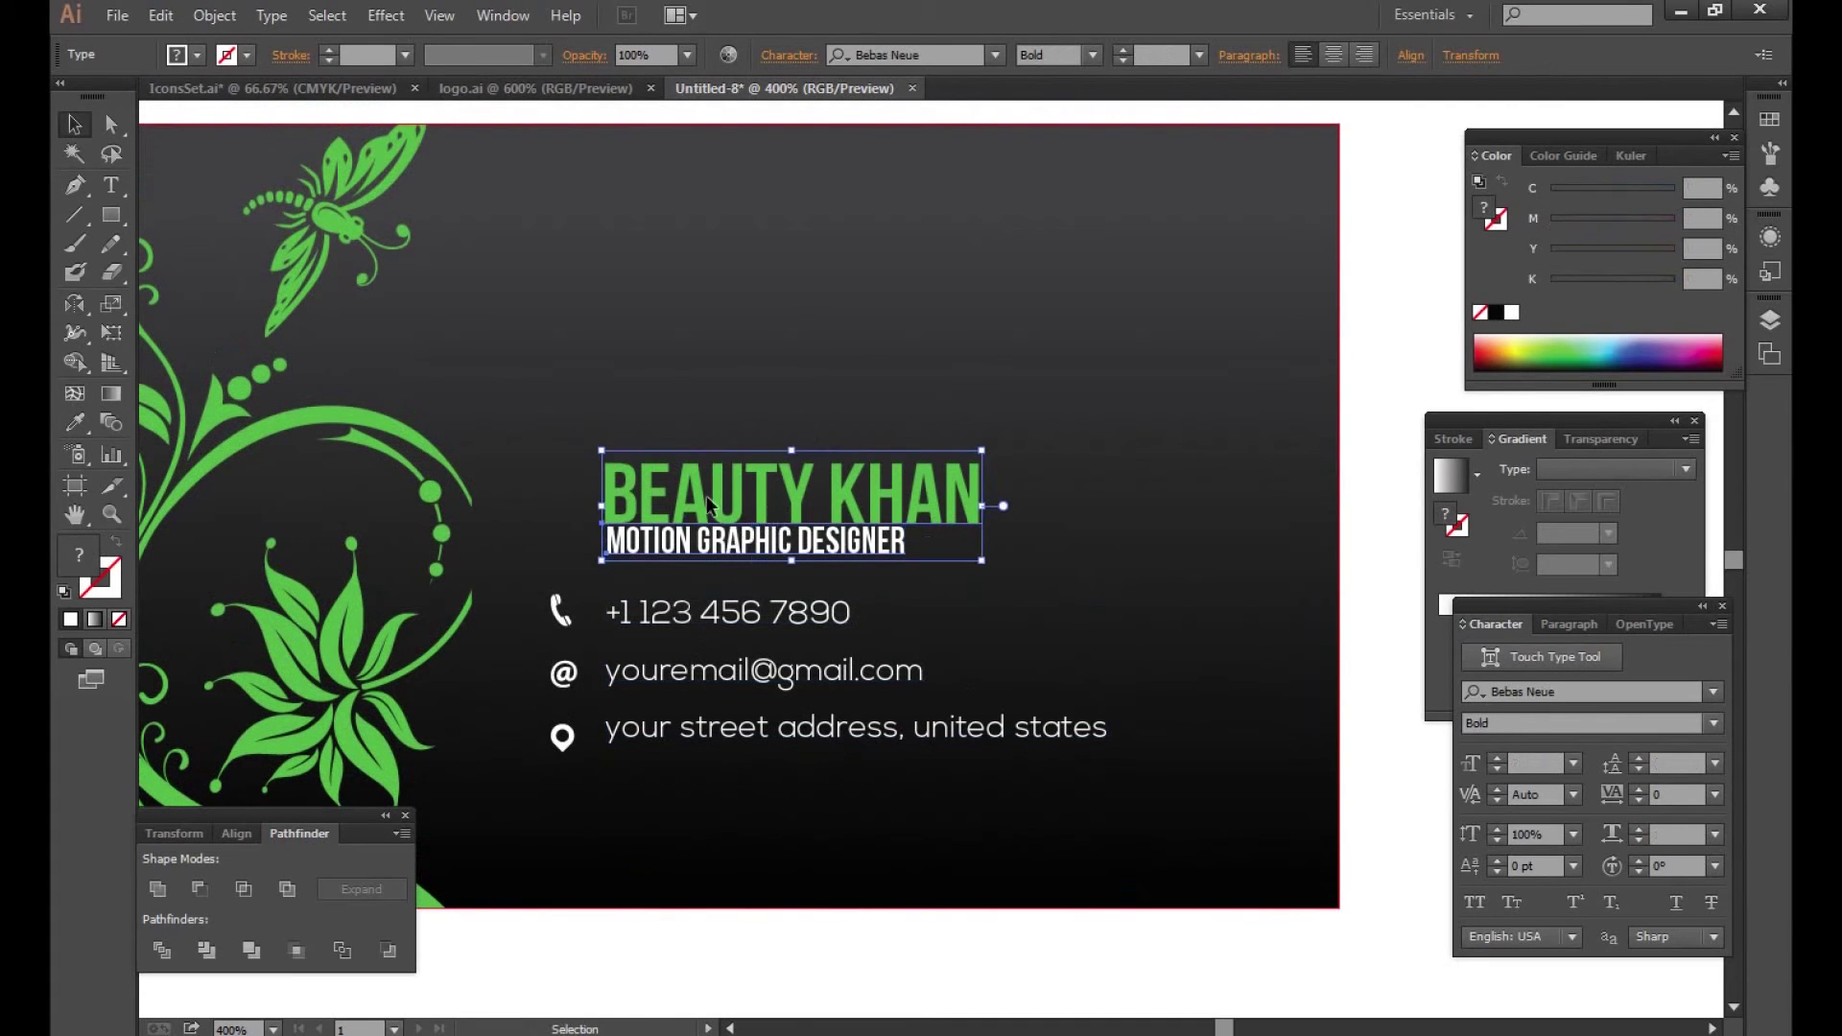
drag(710, 506, 662, 497)
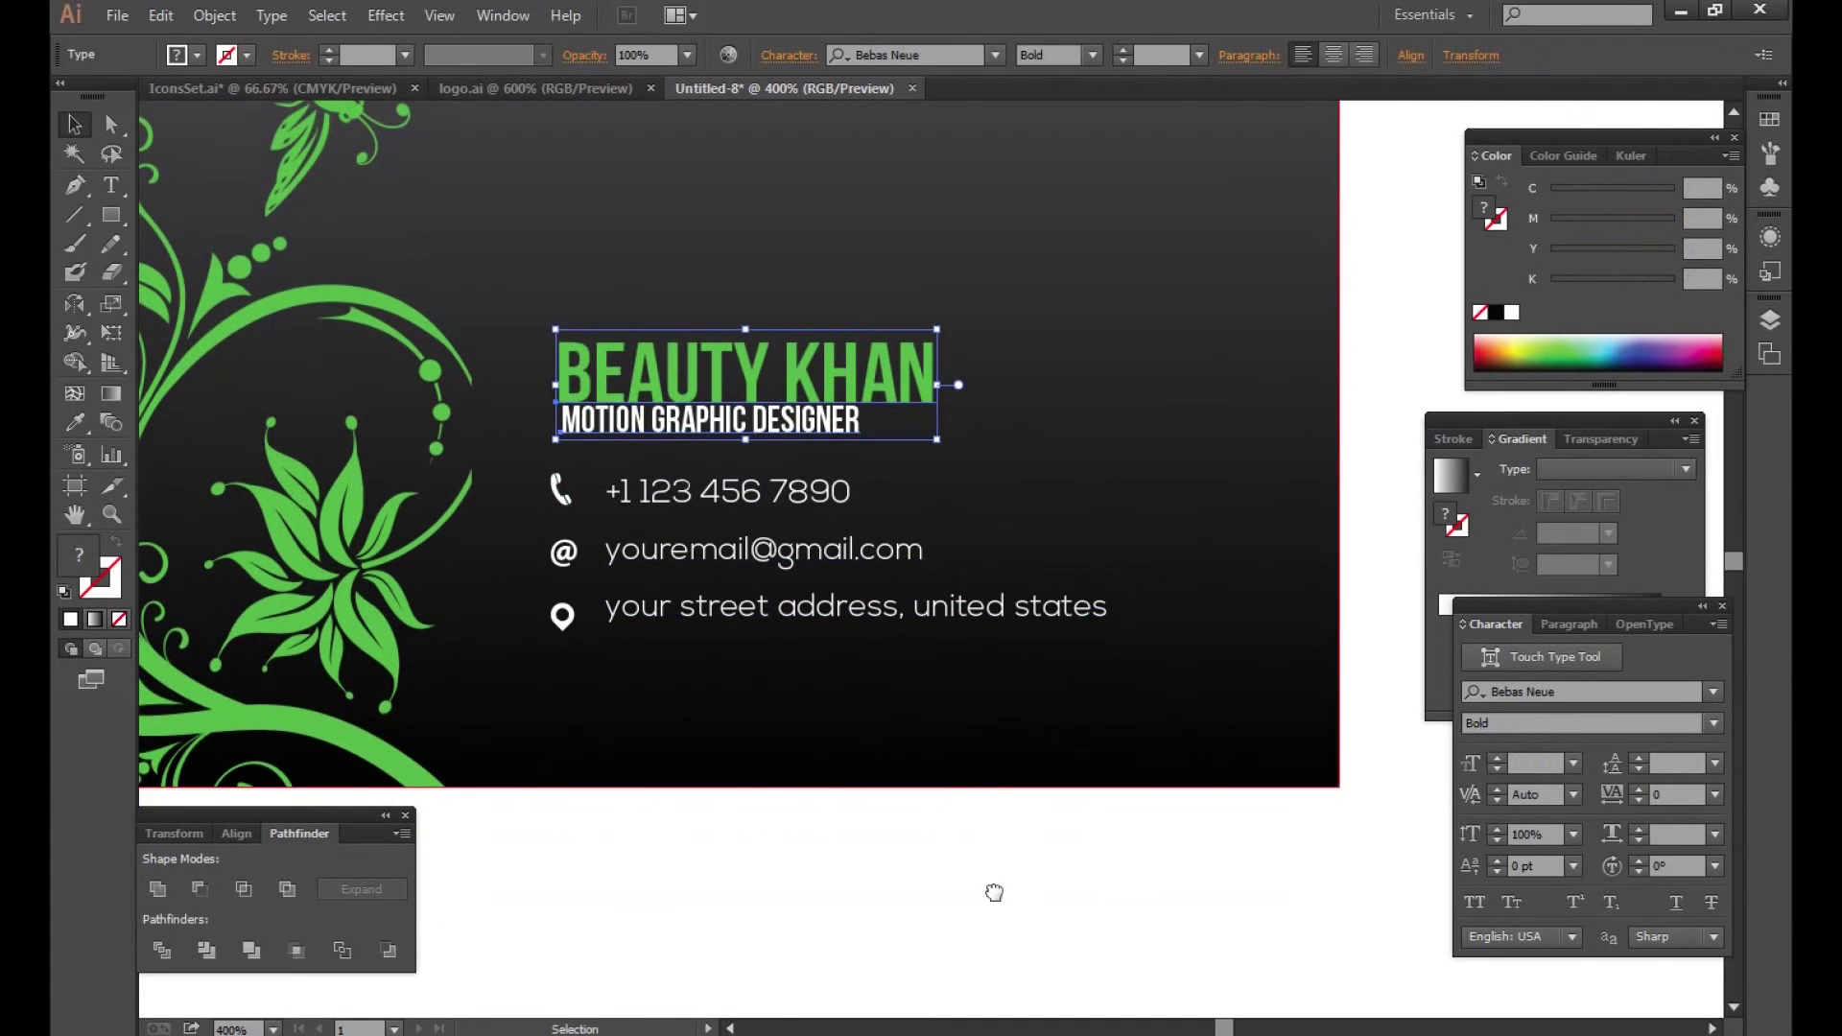
Step: Alt-drag a duplicate of the gradient card background to the right of the front card
key(ctrl+minus)
drag(974, 608, 982, 822)
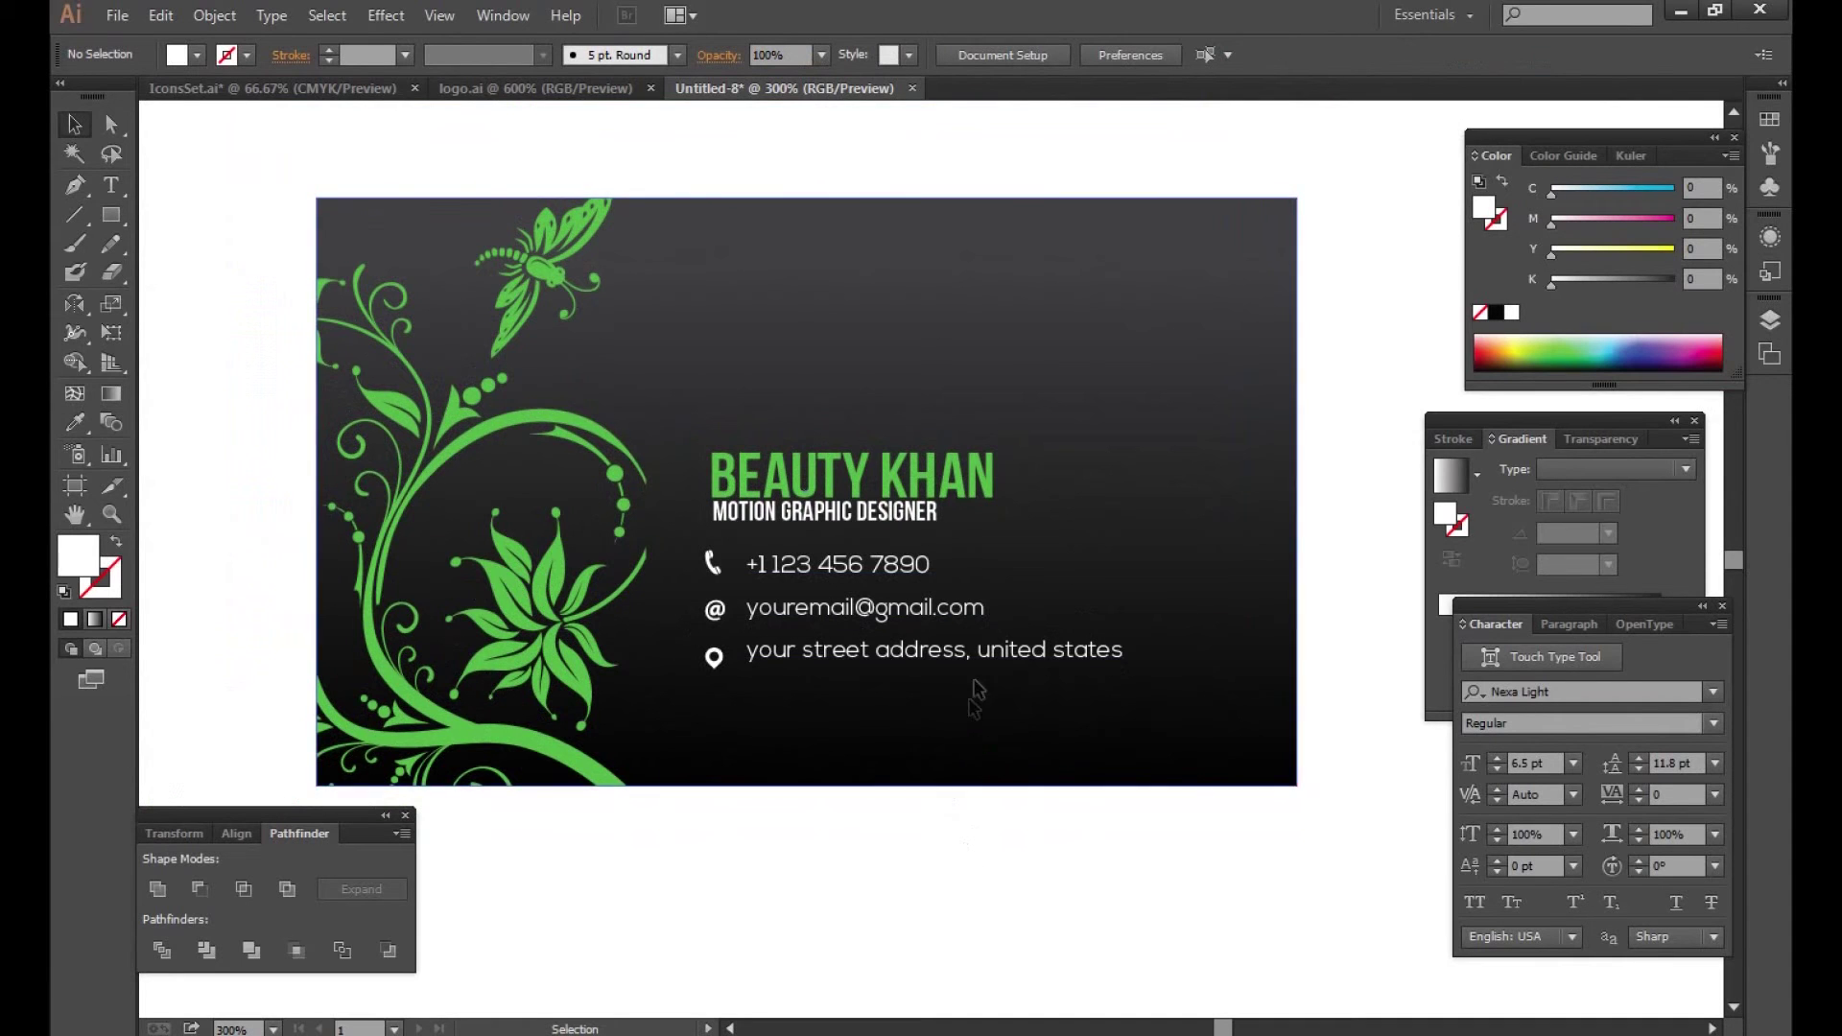
ctrl+alt+click(838, 512)
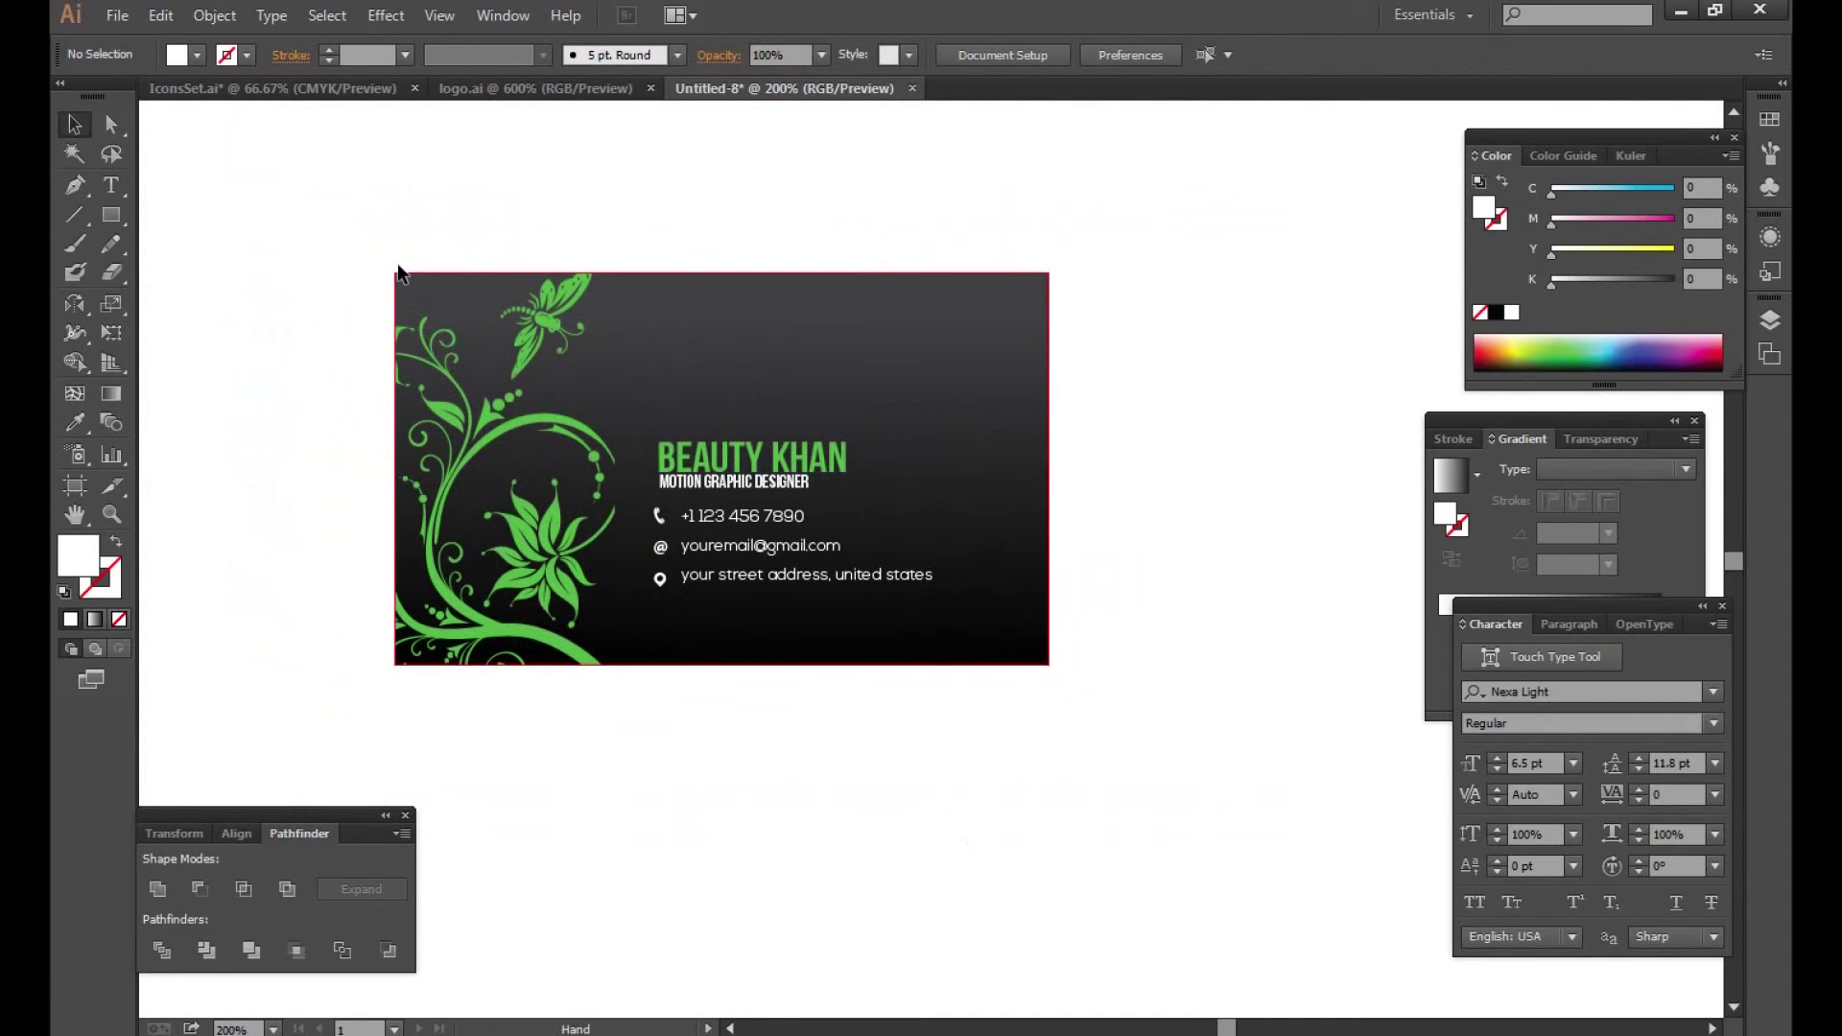
drag(399, 274, 379, 273)
scroll(681, 362, right, 2)
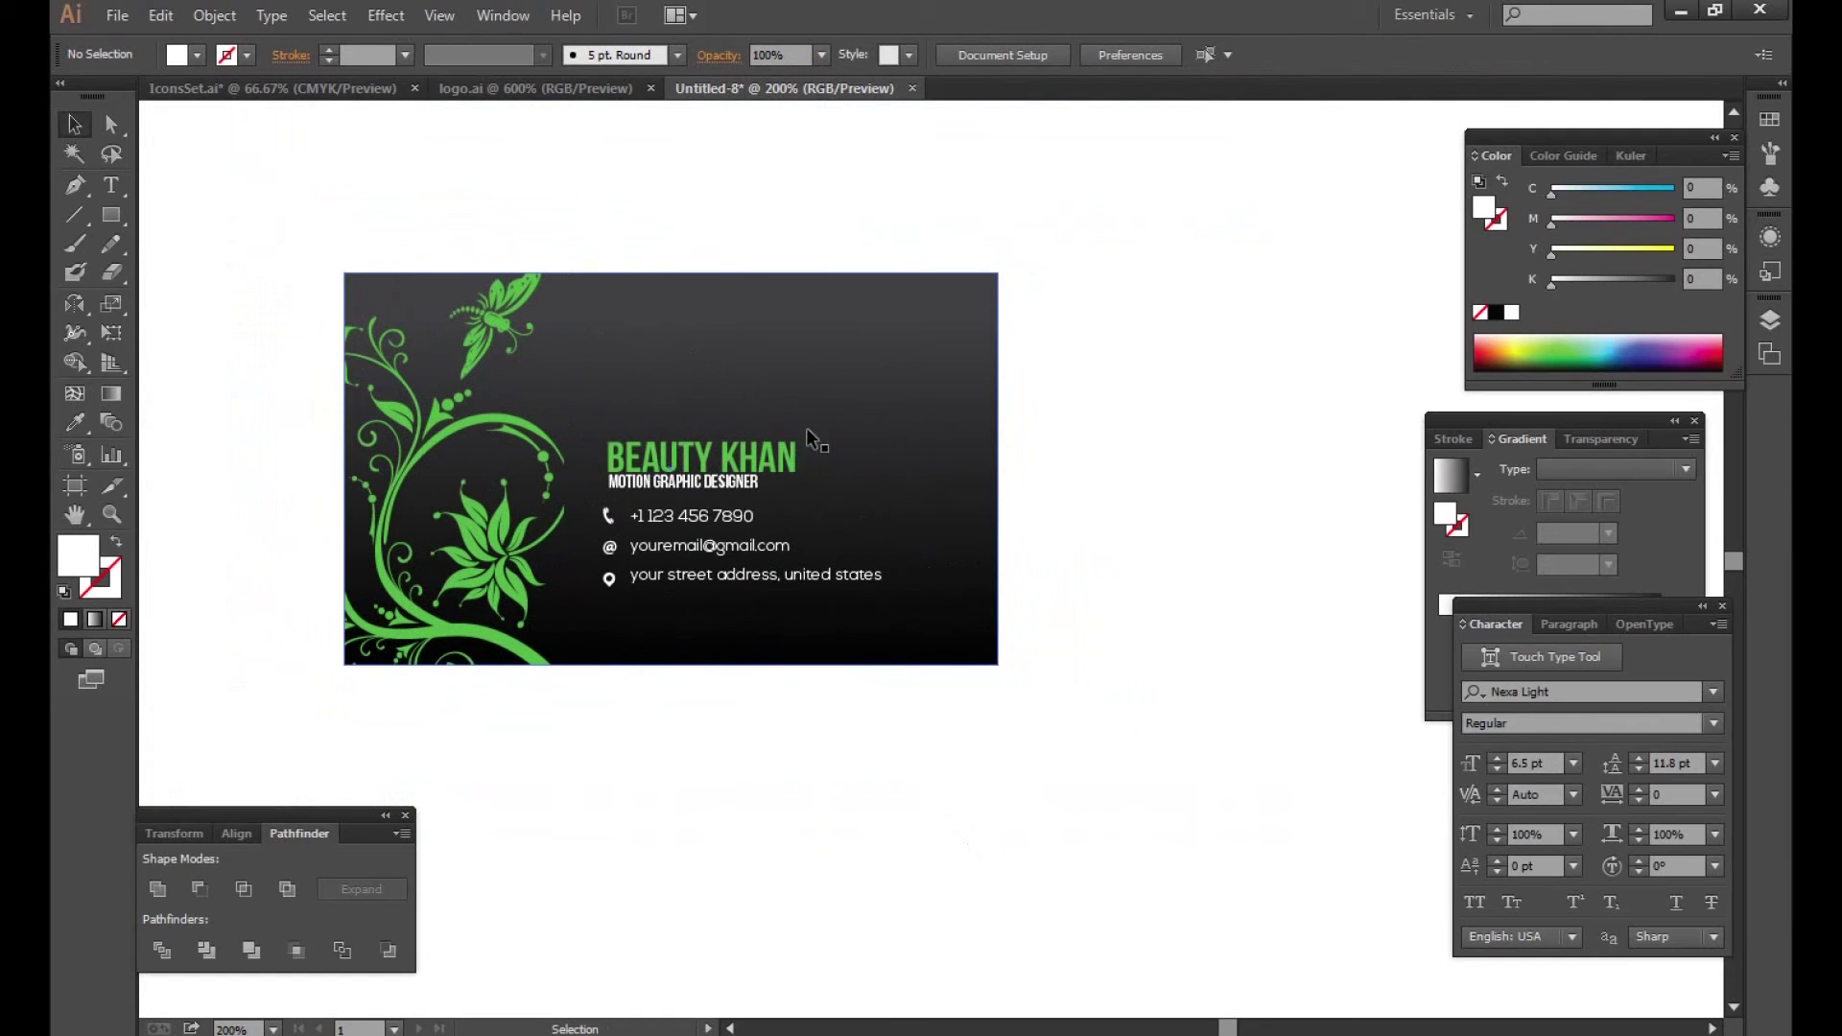
scroll(1069, 595, right, 3)
drag(863, 411, 772, 415)
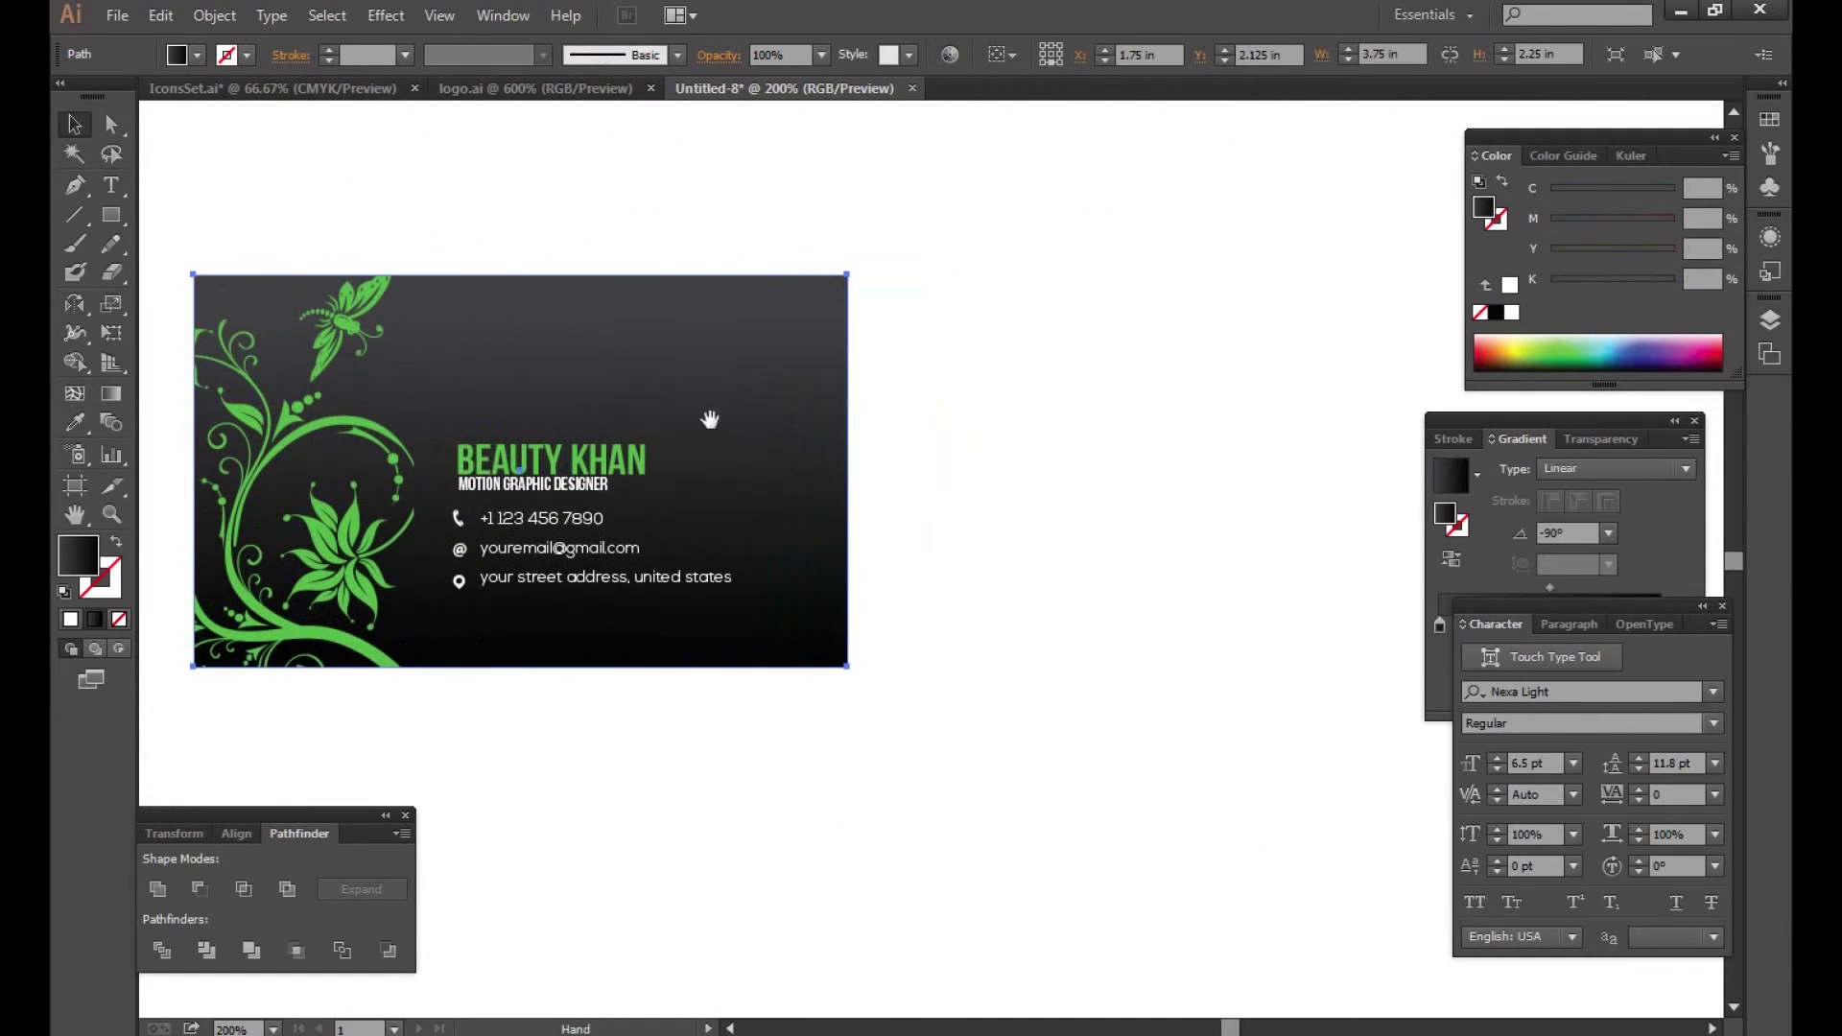
mouse_move(551, 390)
mouse_down()
mouse_move(1165, 399)
mouse_move(1051, 389)
mouse_up()
key(ctrl+shift+a)
drag(721, 220, 711, 221)
click(452, 465)
Step: Copy the title onto the back card and retype it as ADOBE
mouse_move(452, 465)
mouse_down()
mouse_move(1110, 465)
mouse_move(1037, 456)
mouse_up()
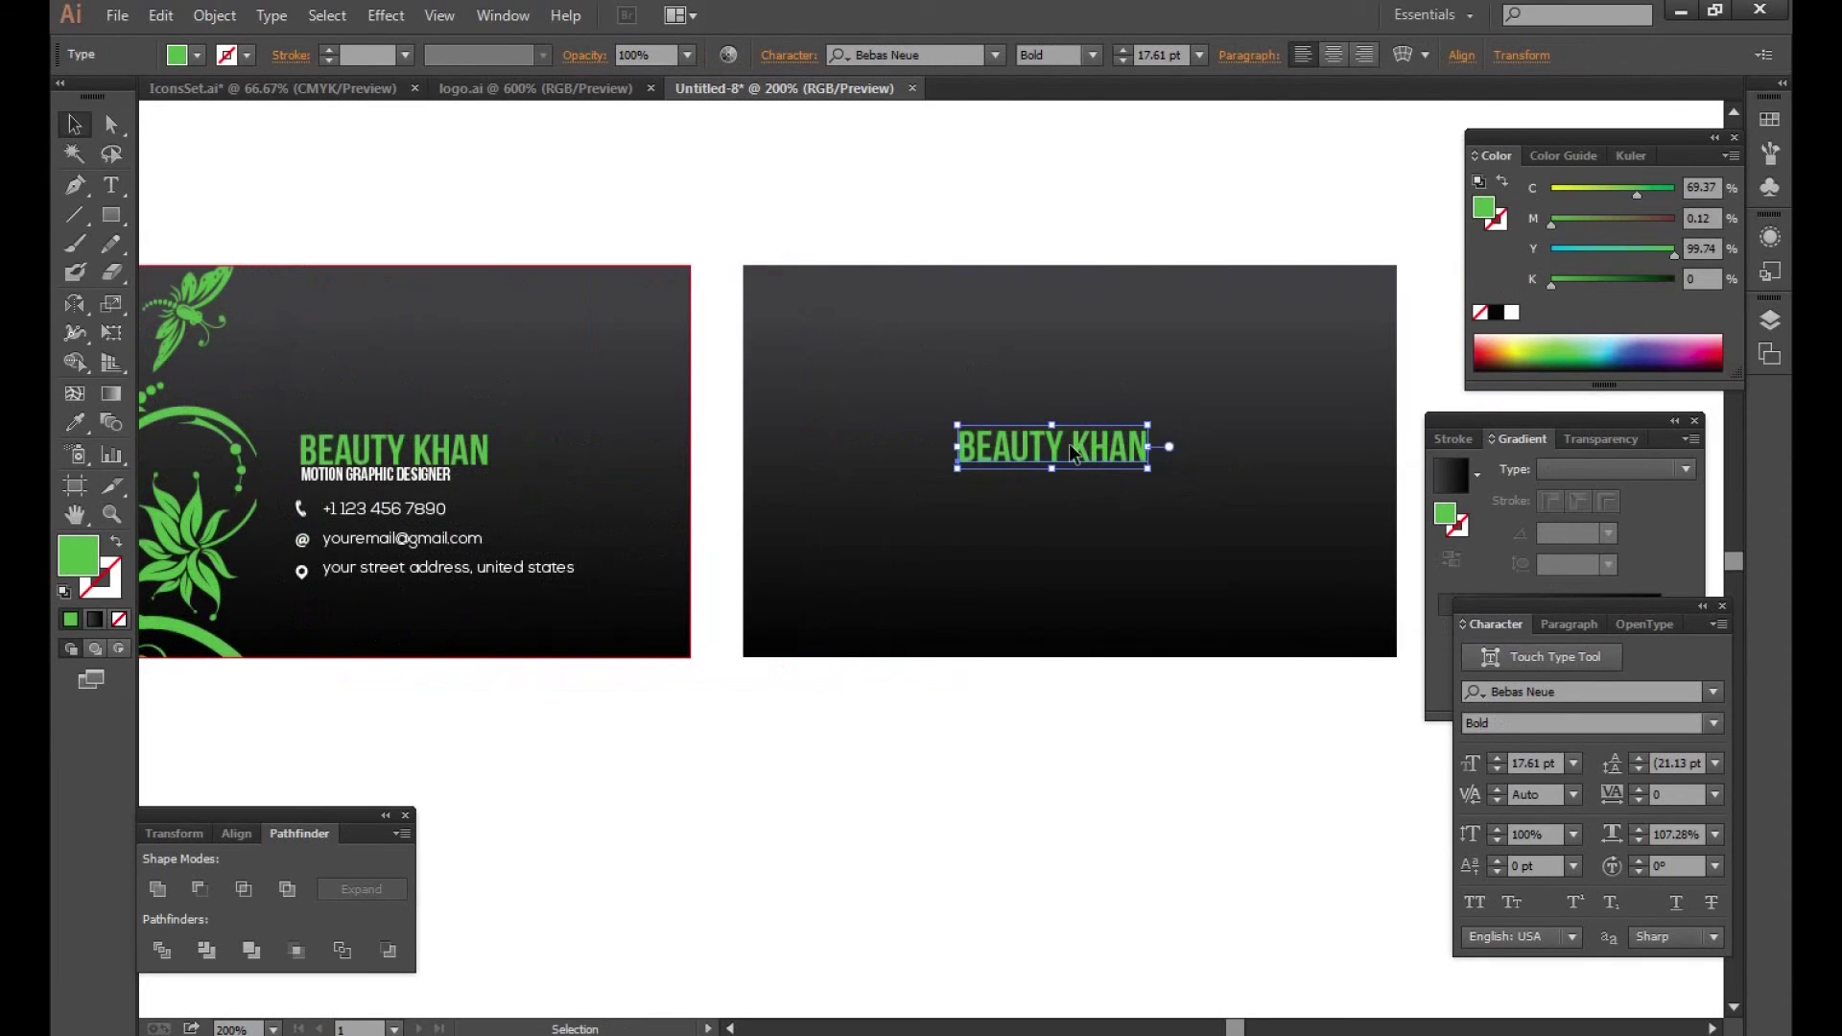
double_click(1052, 451)
key(ctrl+a)
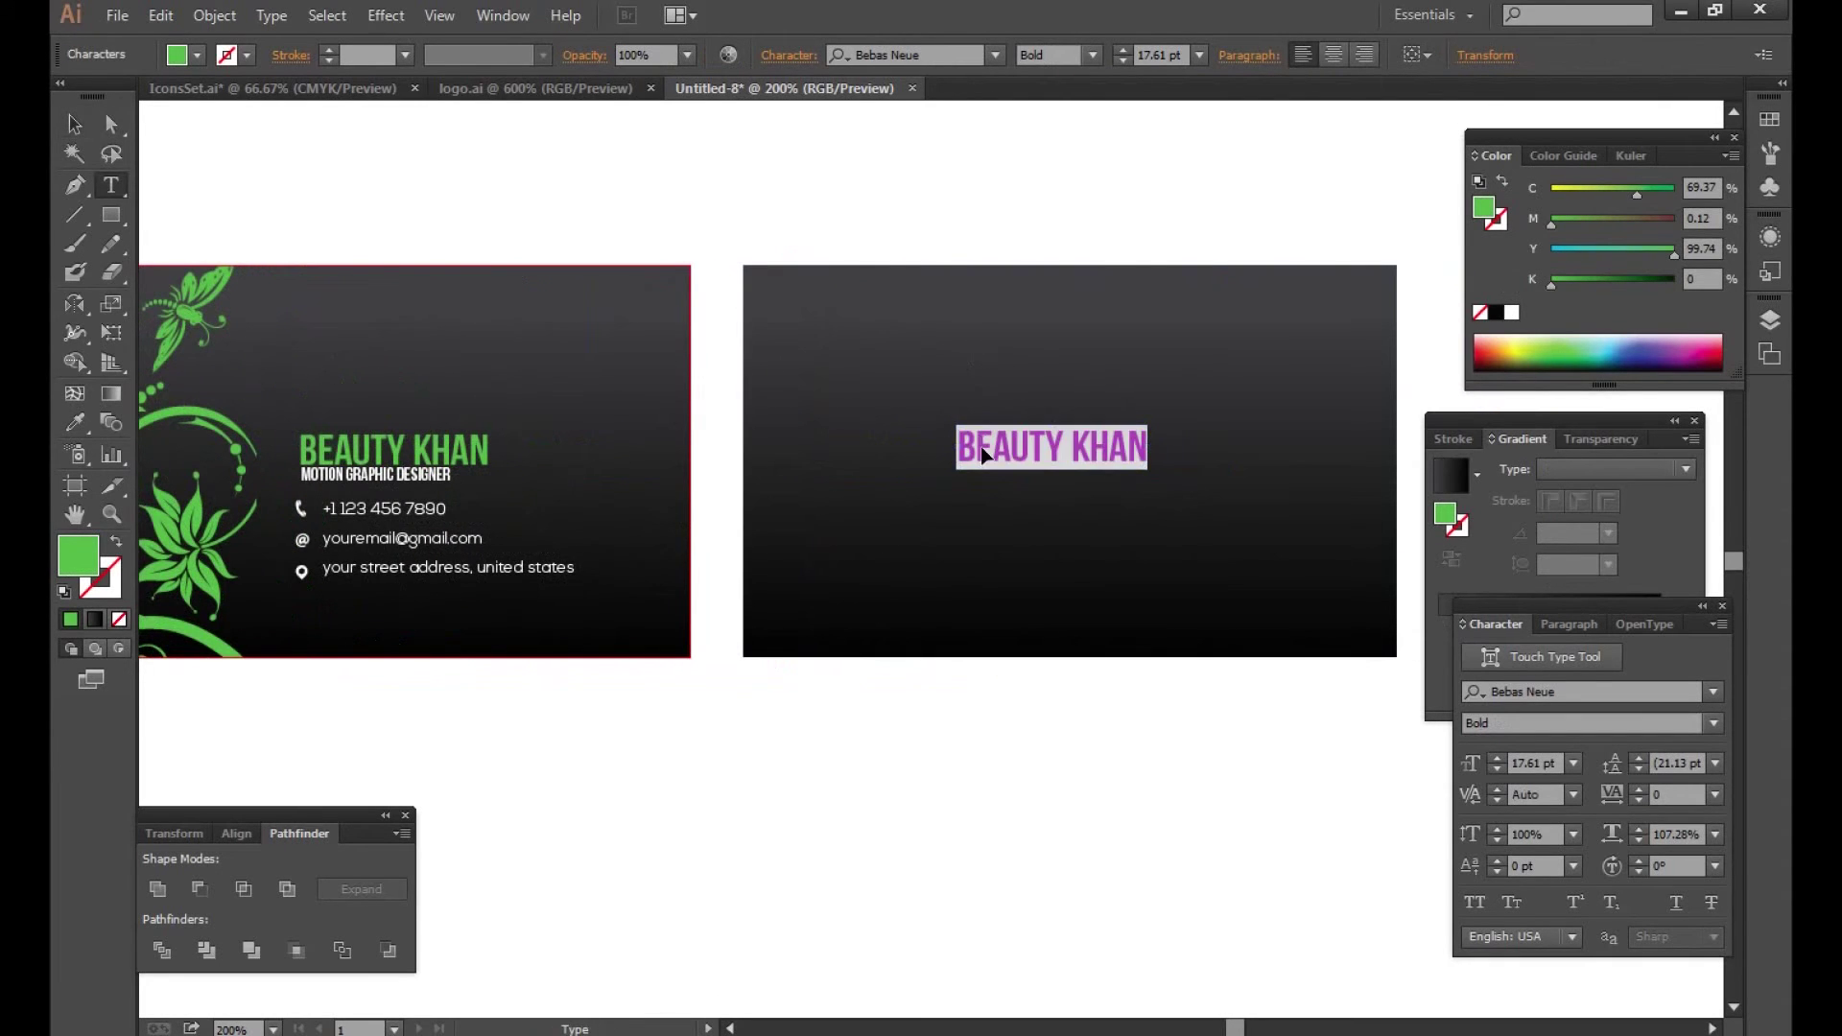
text(ADOBE)
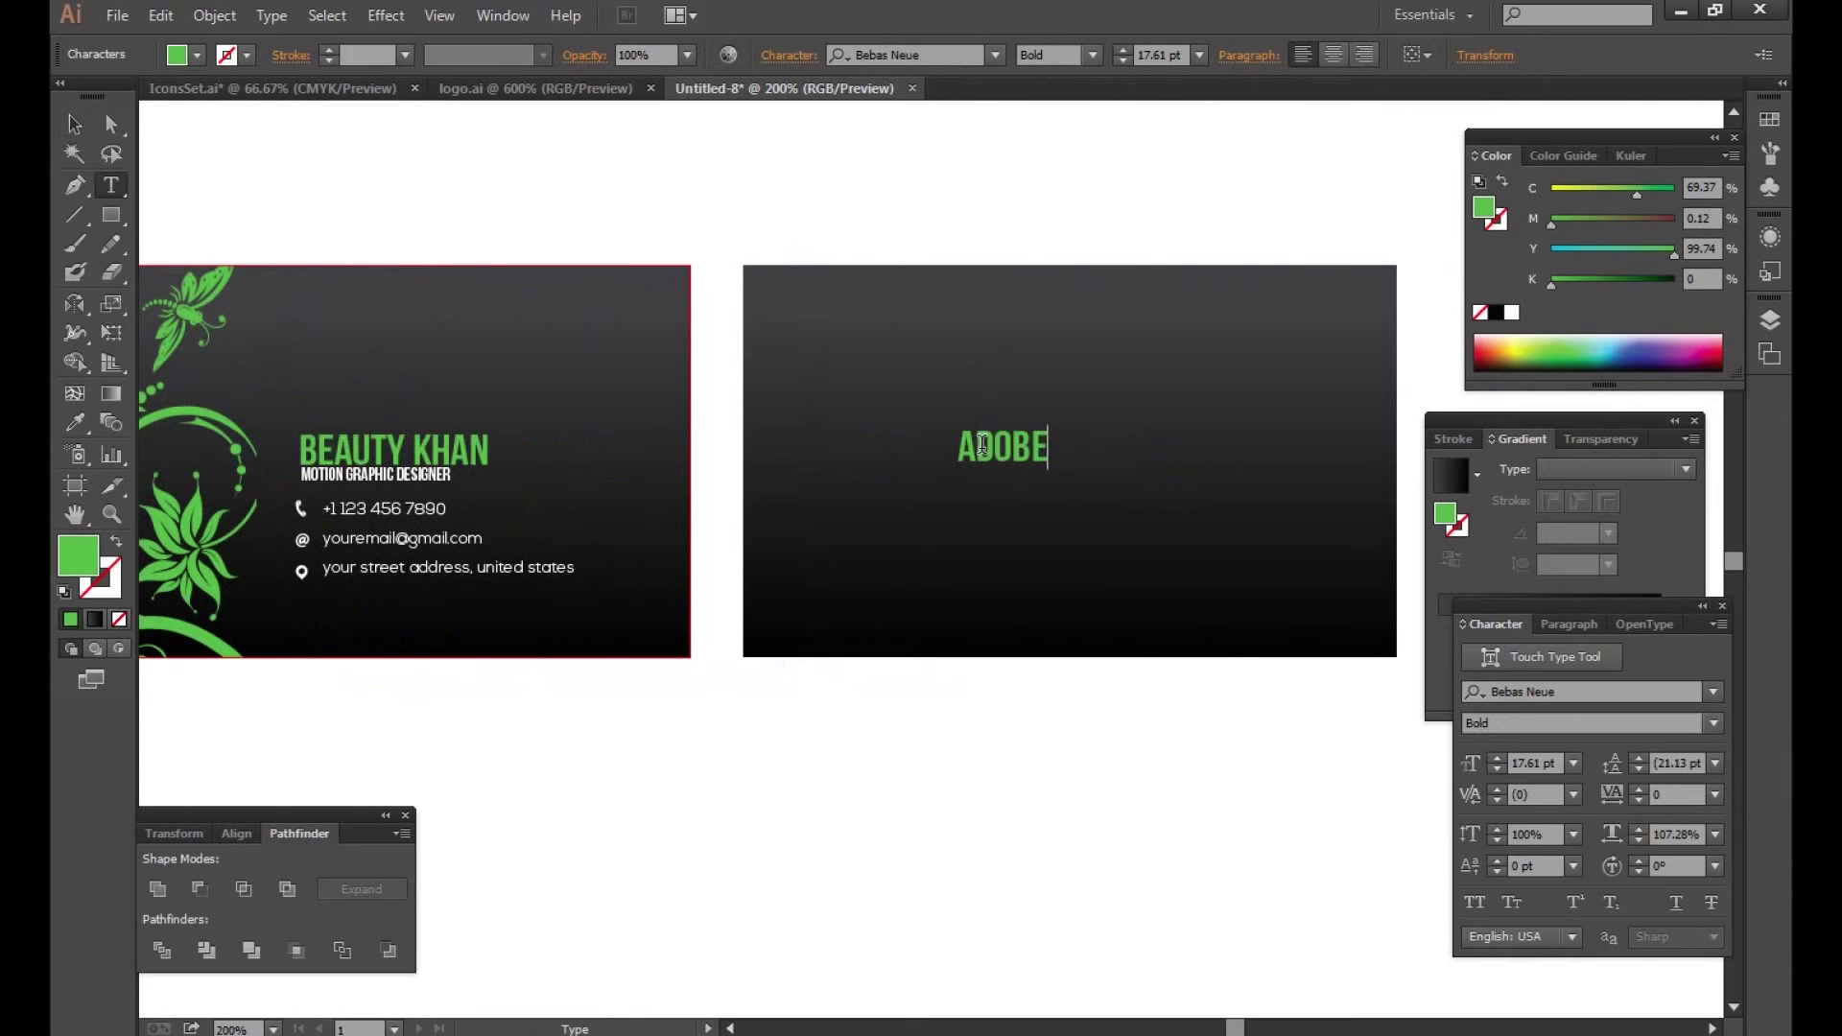
key(Escape)
Step: Duplicate ADOBE, retype it as Tutorials and set it in Great Vibes
alt+drag(1017, 440, 1125, 439)
double_click(1120, 441)
key(ctrl+a)
text(T)
text(S)
key(ctrl+a)
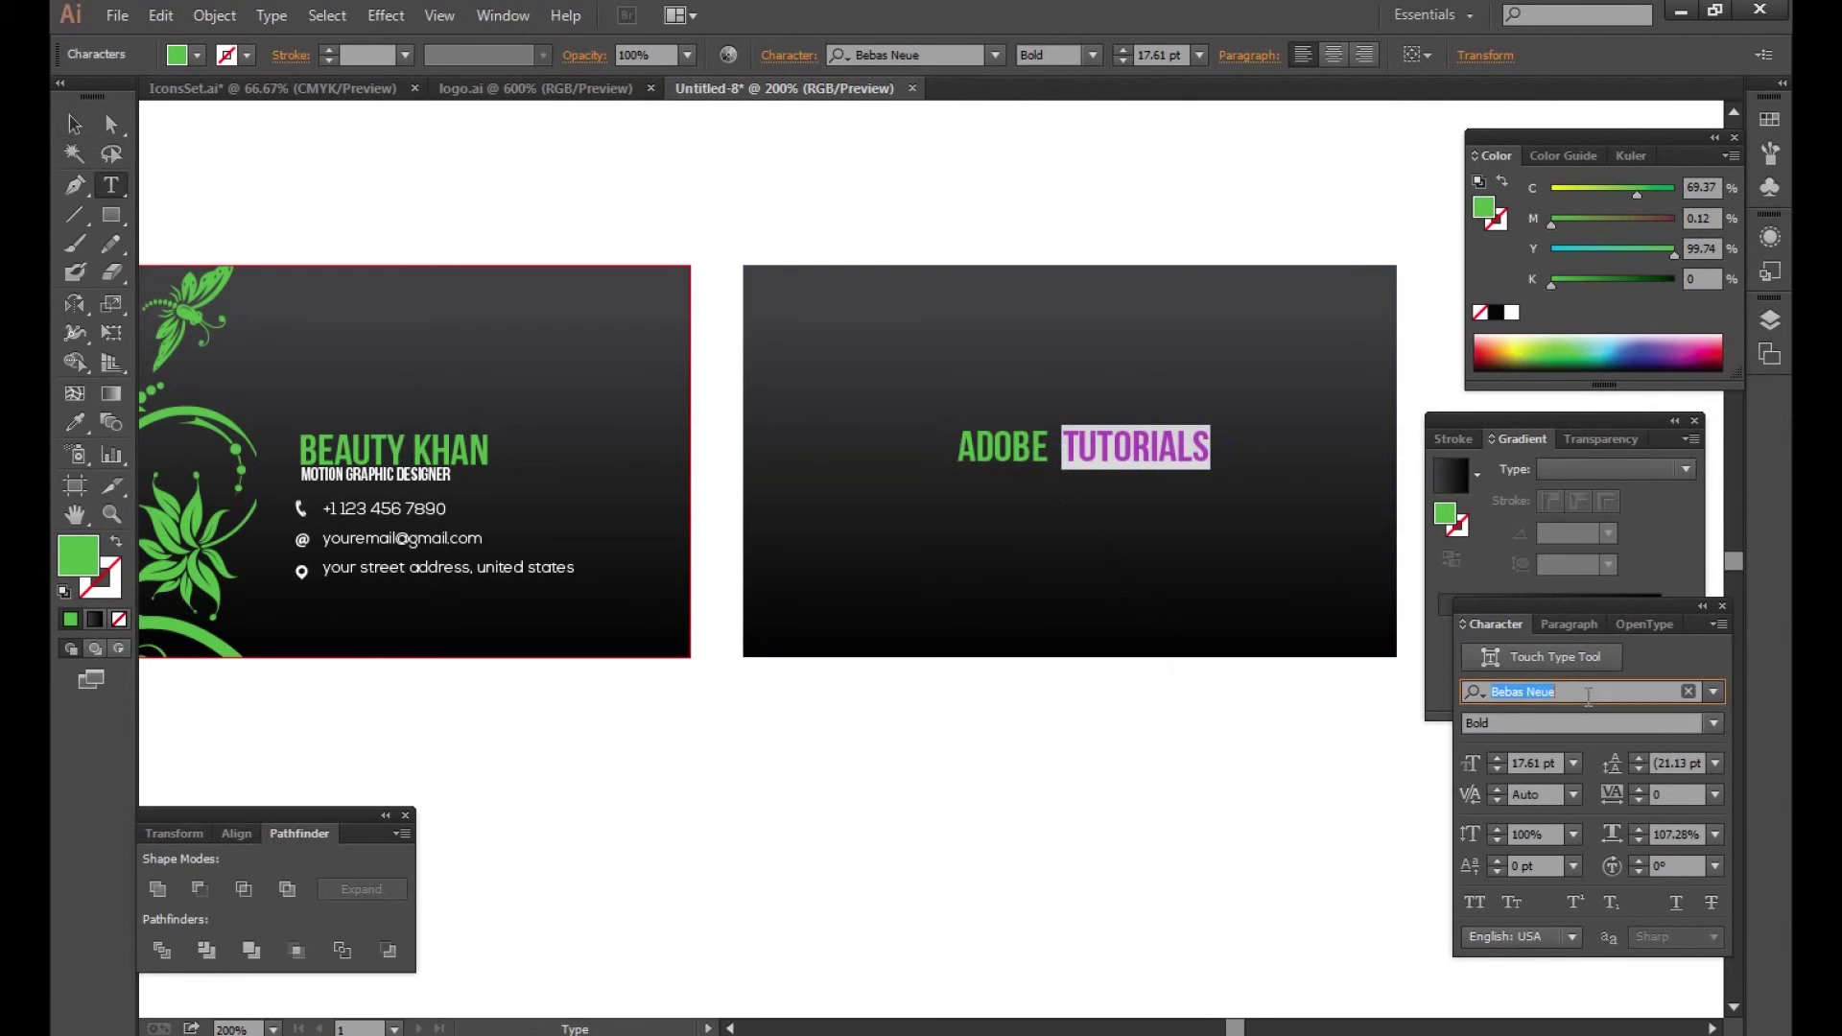
text(grea)
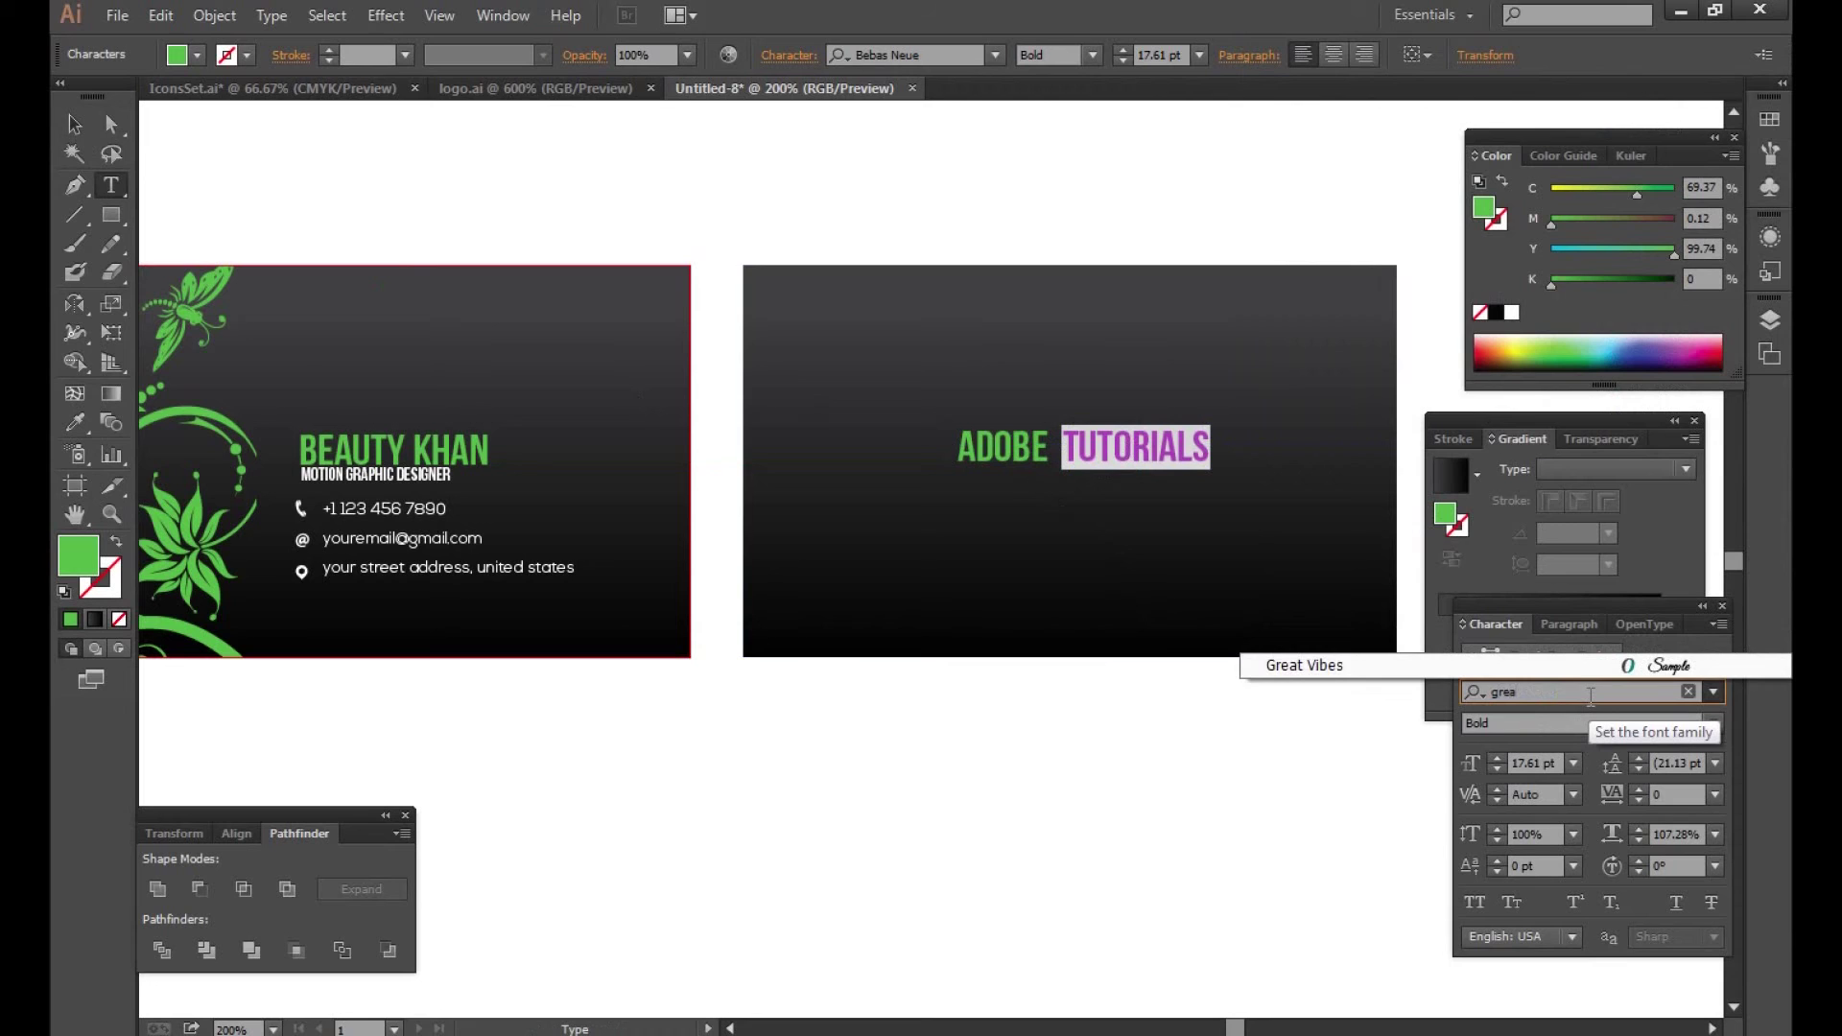
key(Return)
click(74, 123)
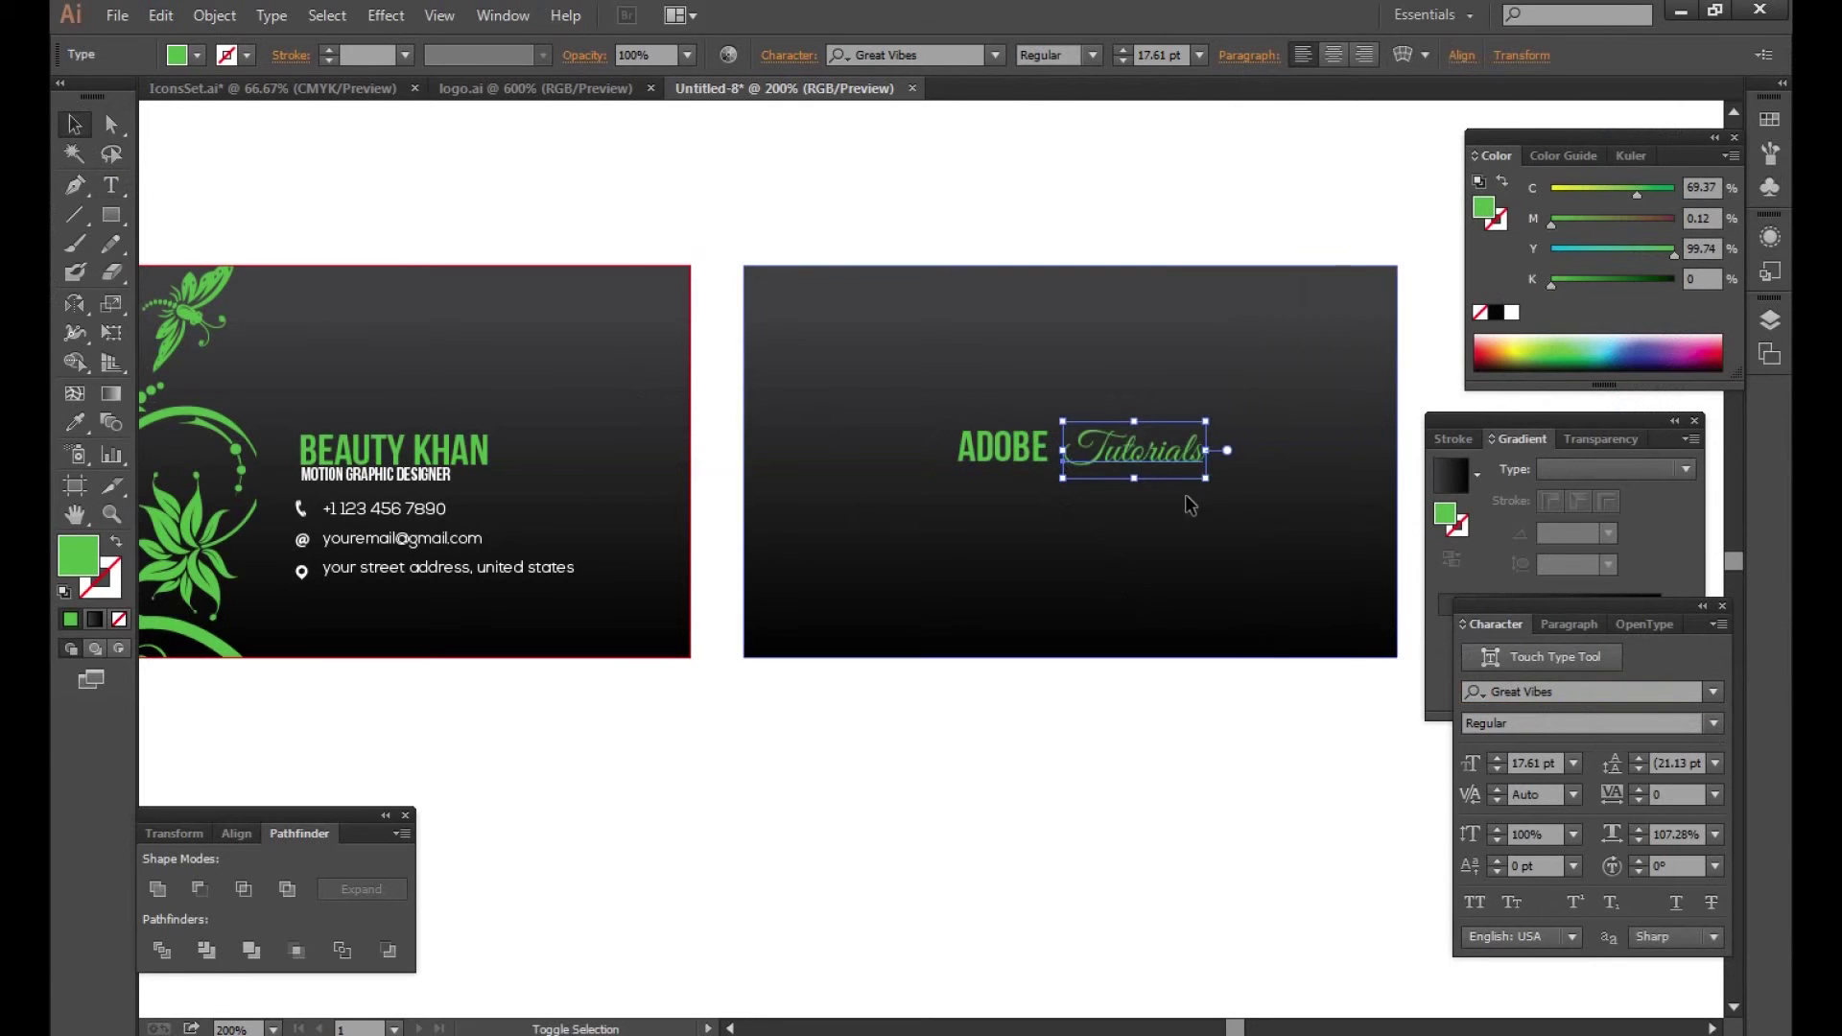
Step: Enlarge the Tutorials script and fill ADOBE white
drag(1207, 472, 1281, 518)
click(1097, 822)
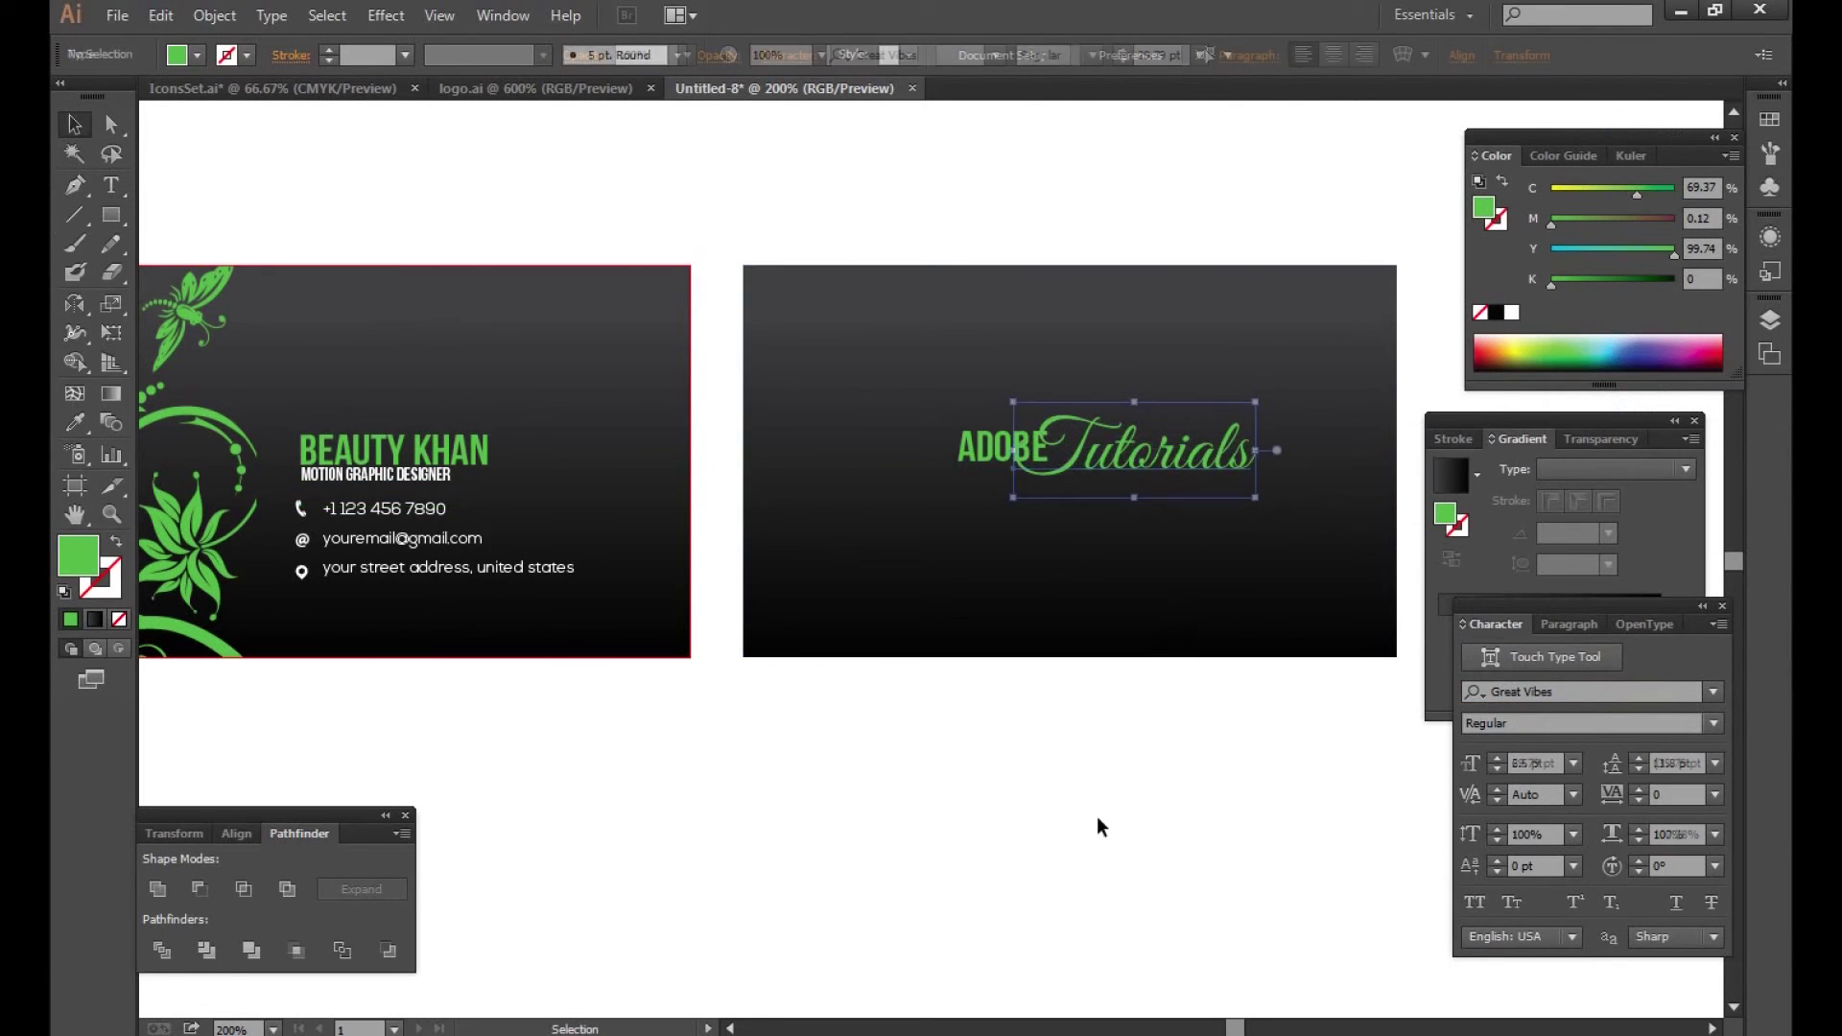
key(ctrl+equal)
drag(866, 489, 857, 489)
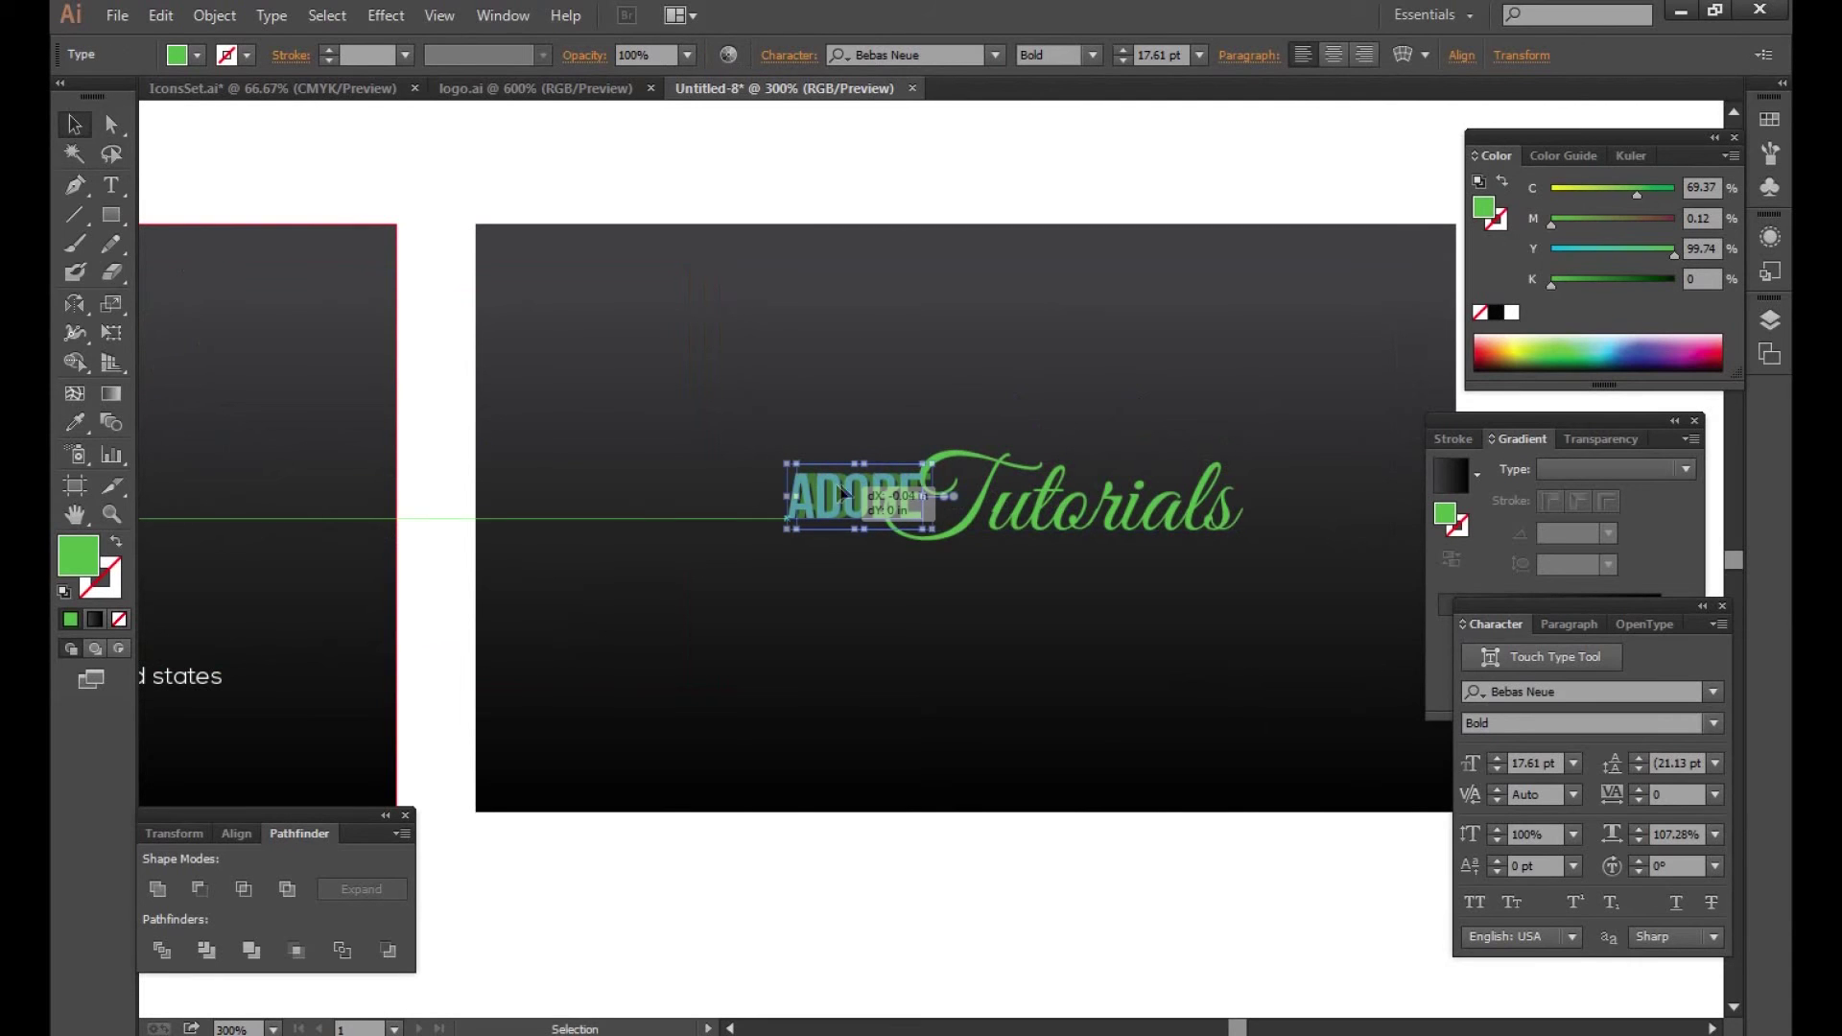
click(1512, 313)
Step: Move ADOBE up against Tutorials, nudging it into place with arrow keys
click(1083, 875)
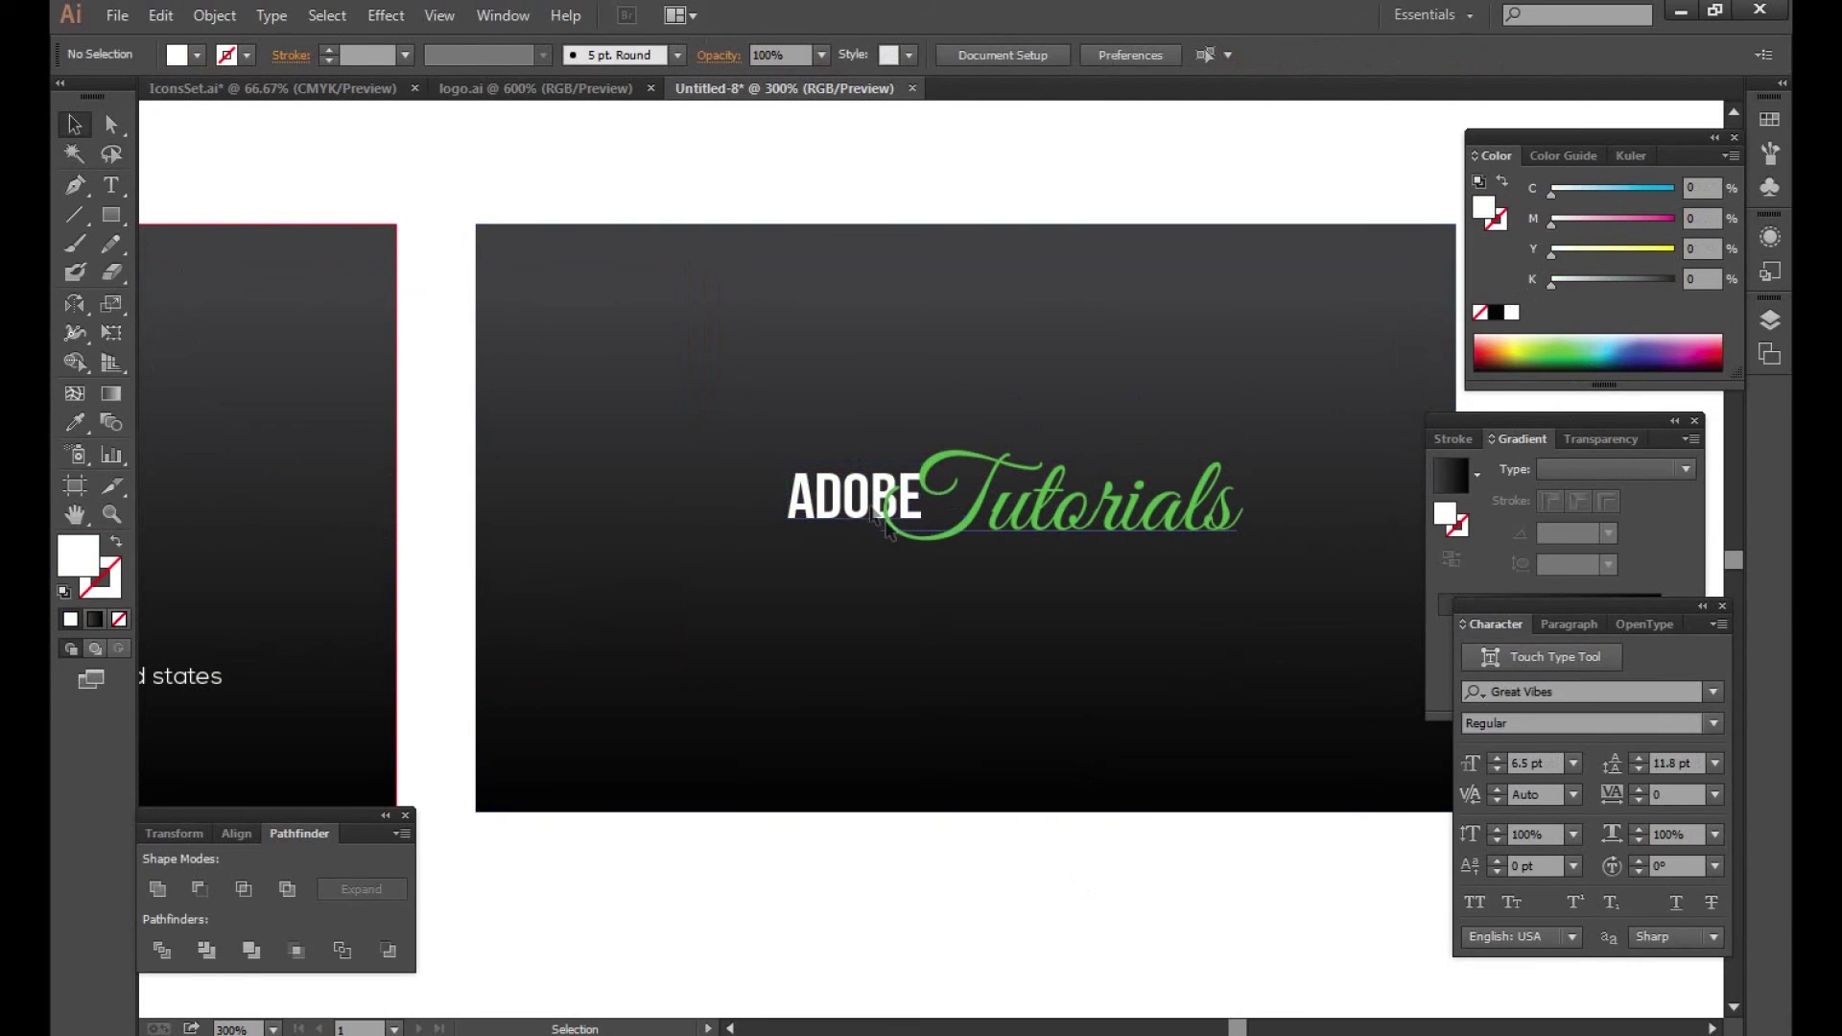
click(859, 484)
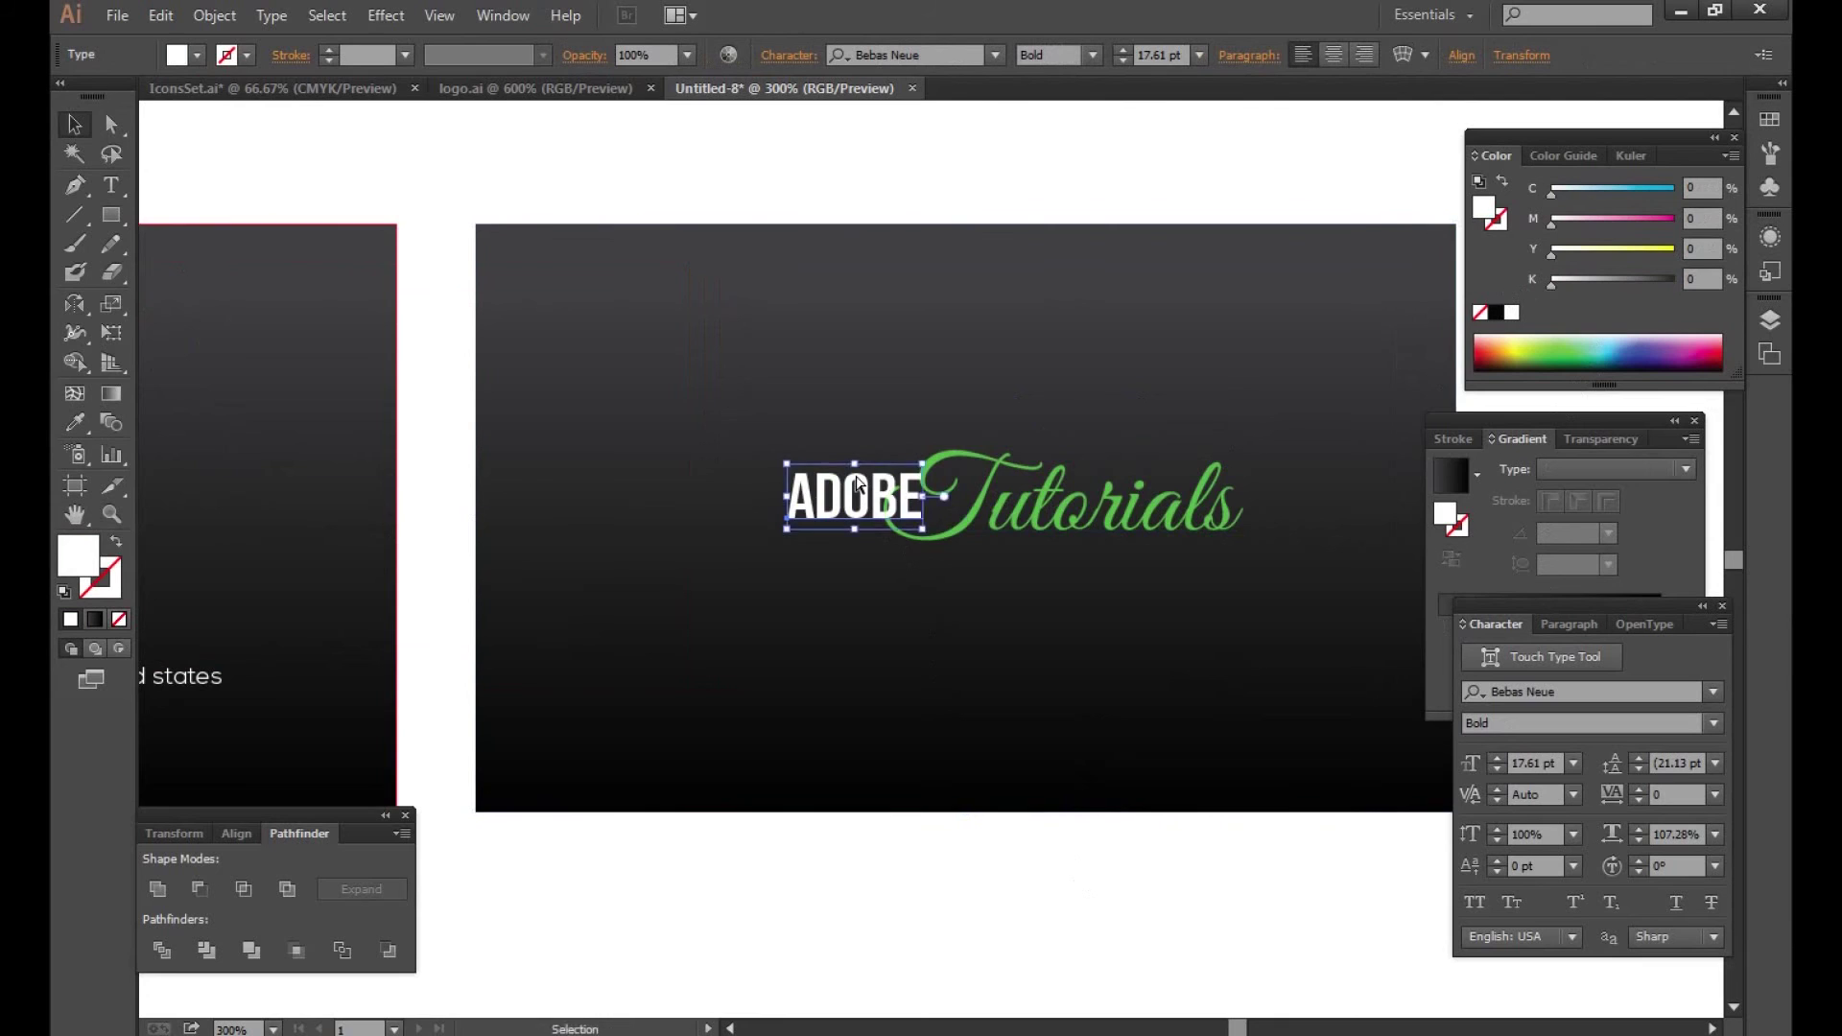
mouse_move(859, 485)
mouse_down()
mouse_move(878, 437)
mouse_move(843, 411)
mouse_up()
key(Up)
key(Up)
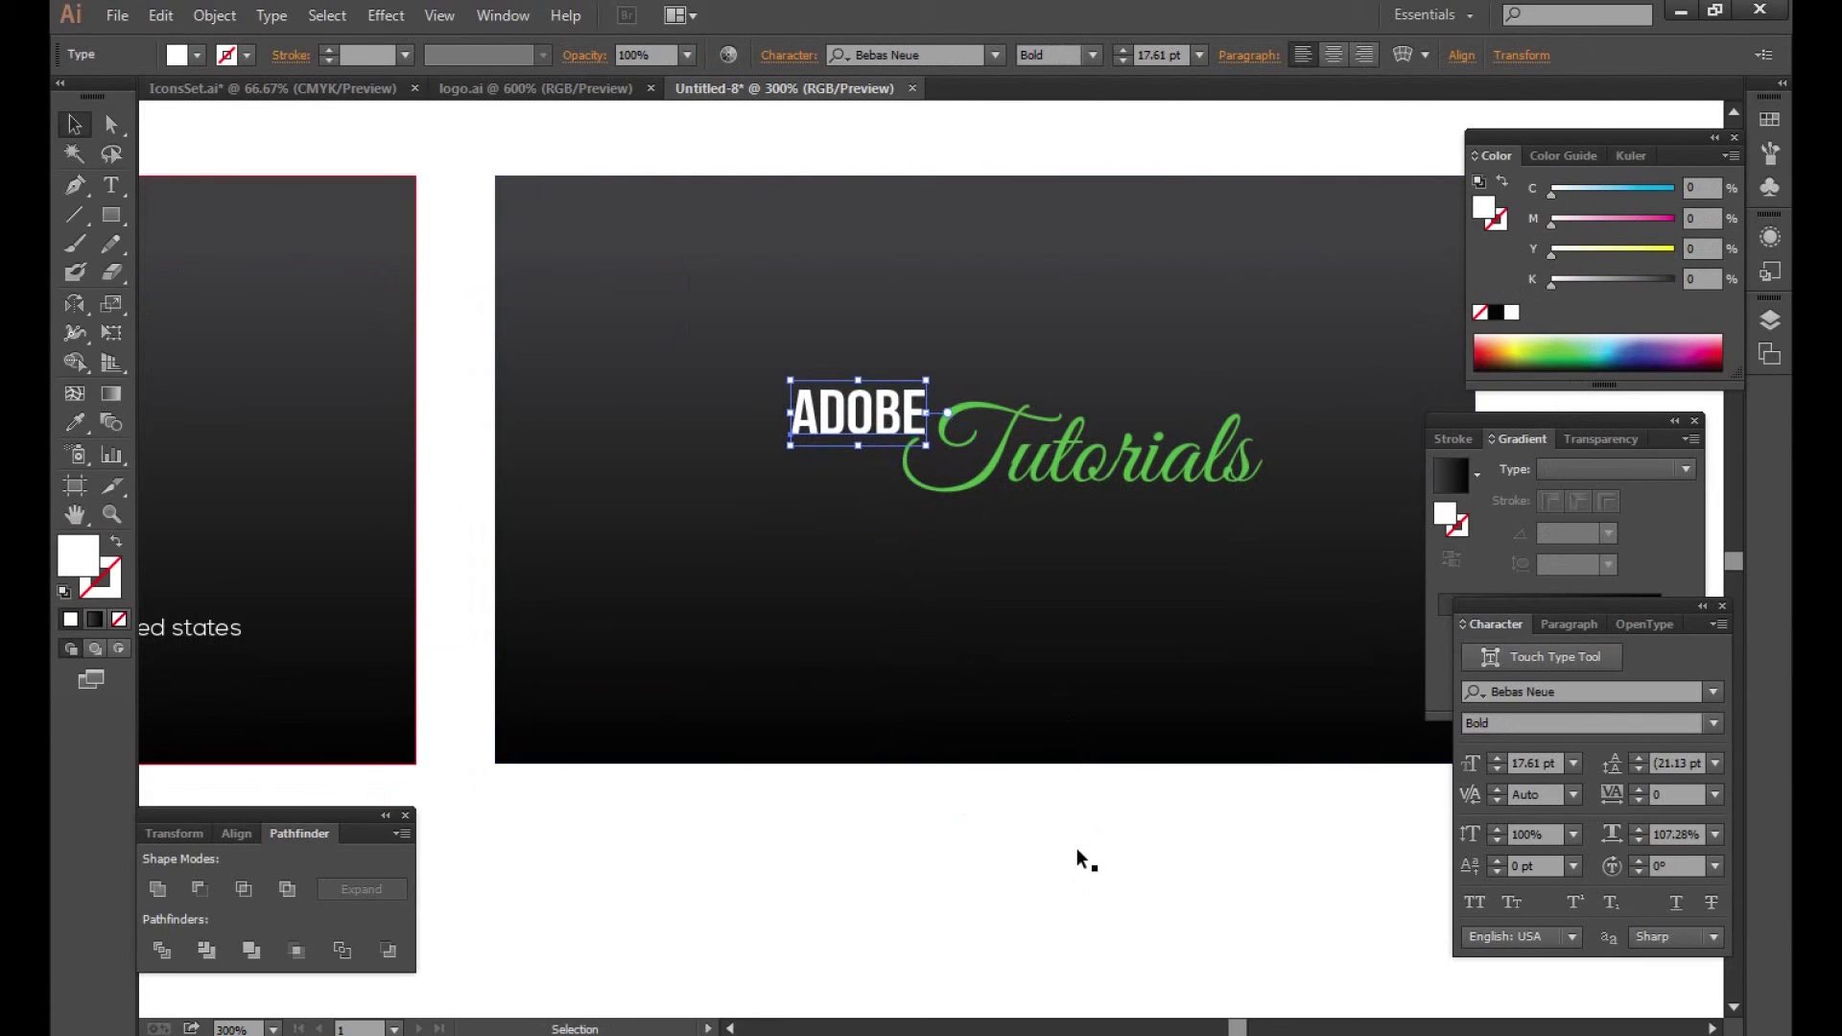
key(Right)
key(Up)
key(Right)
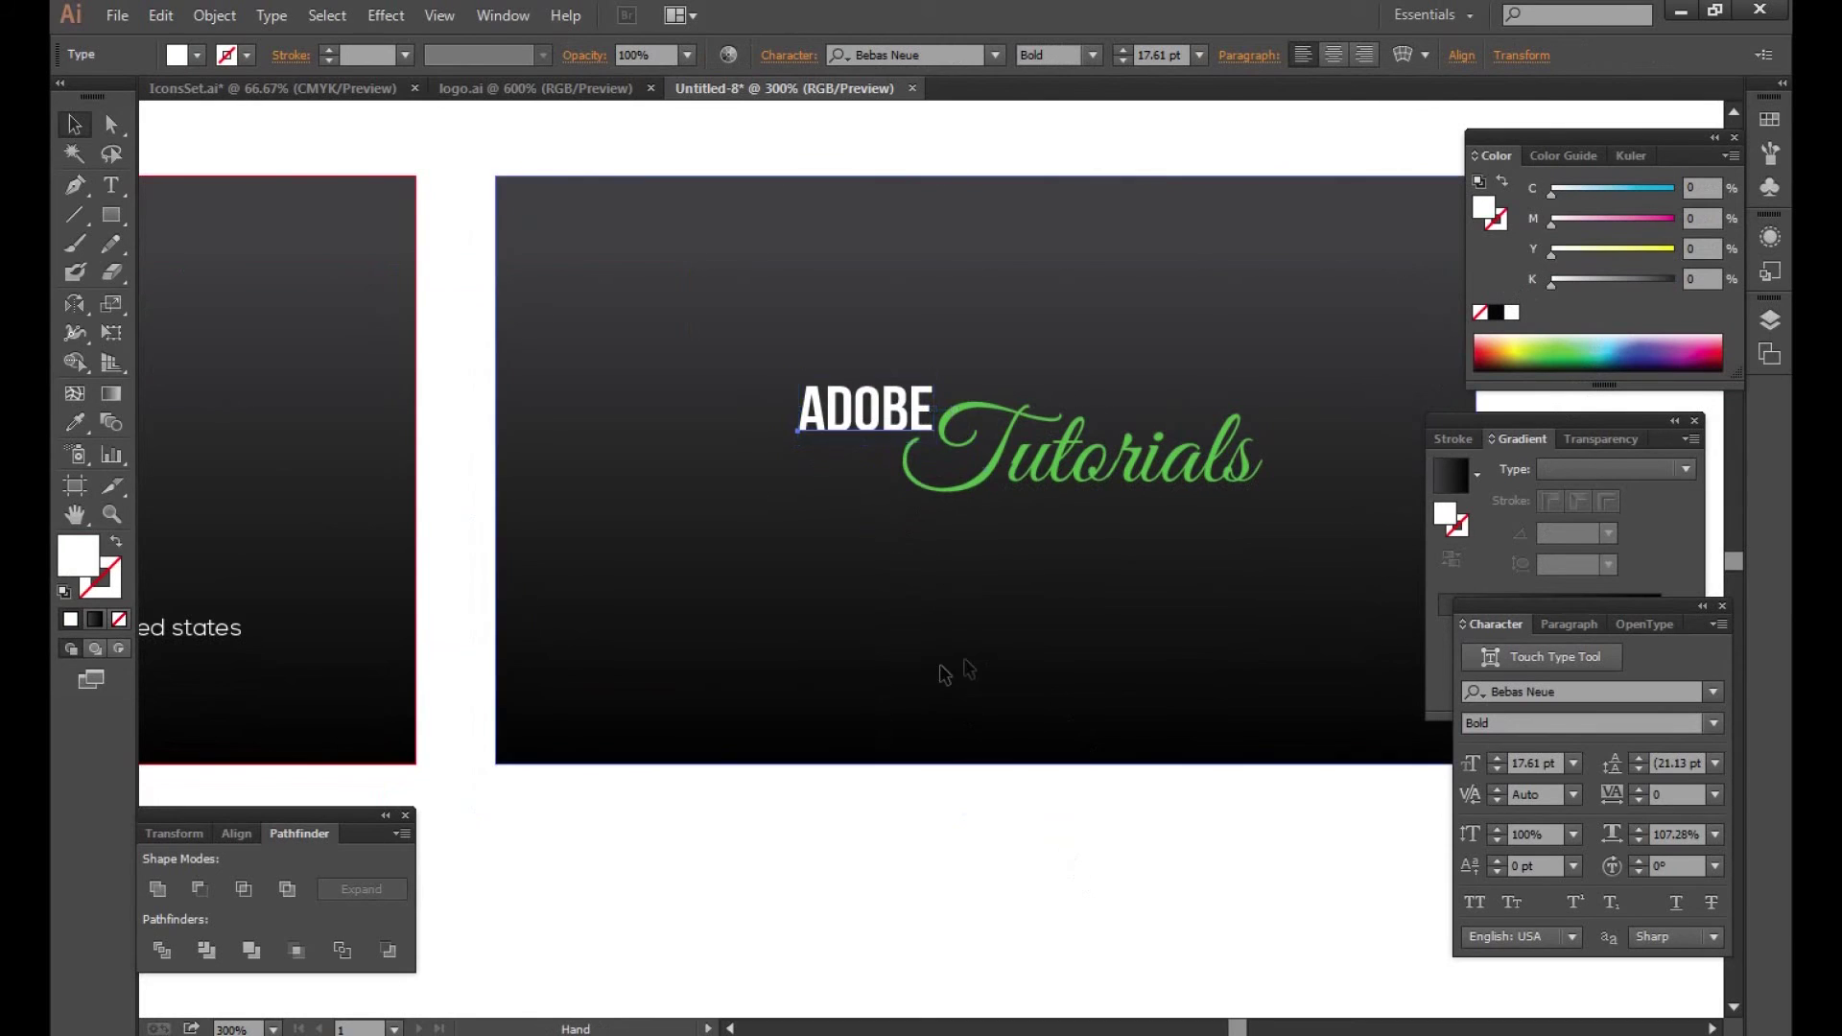
Step: Zoom out to both cards and enlarge Tutorials further
drag(941, 670, 1016, 595)
key(ctrl+minus)
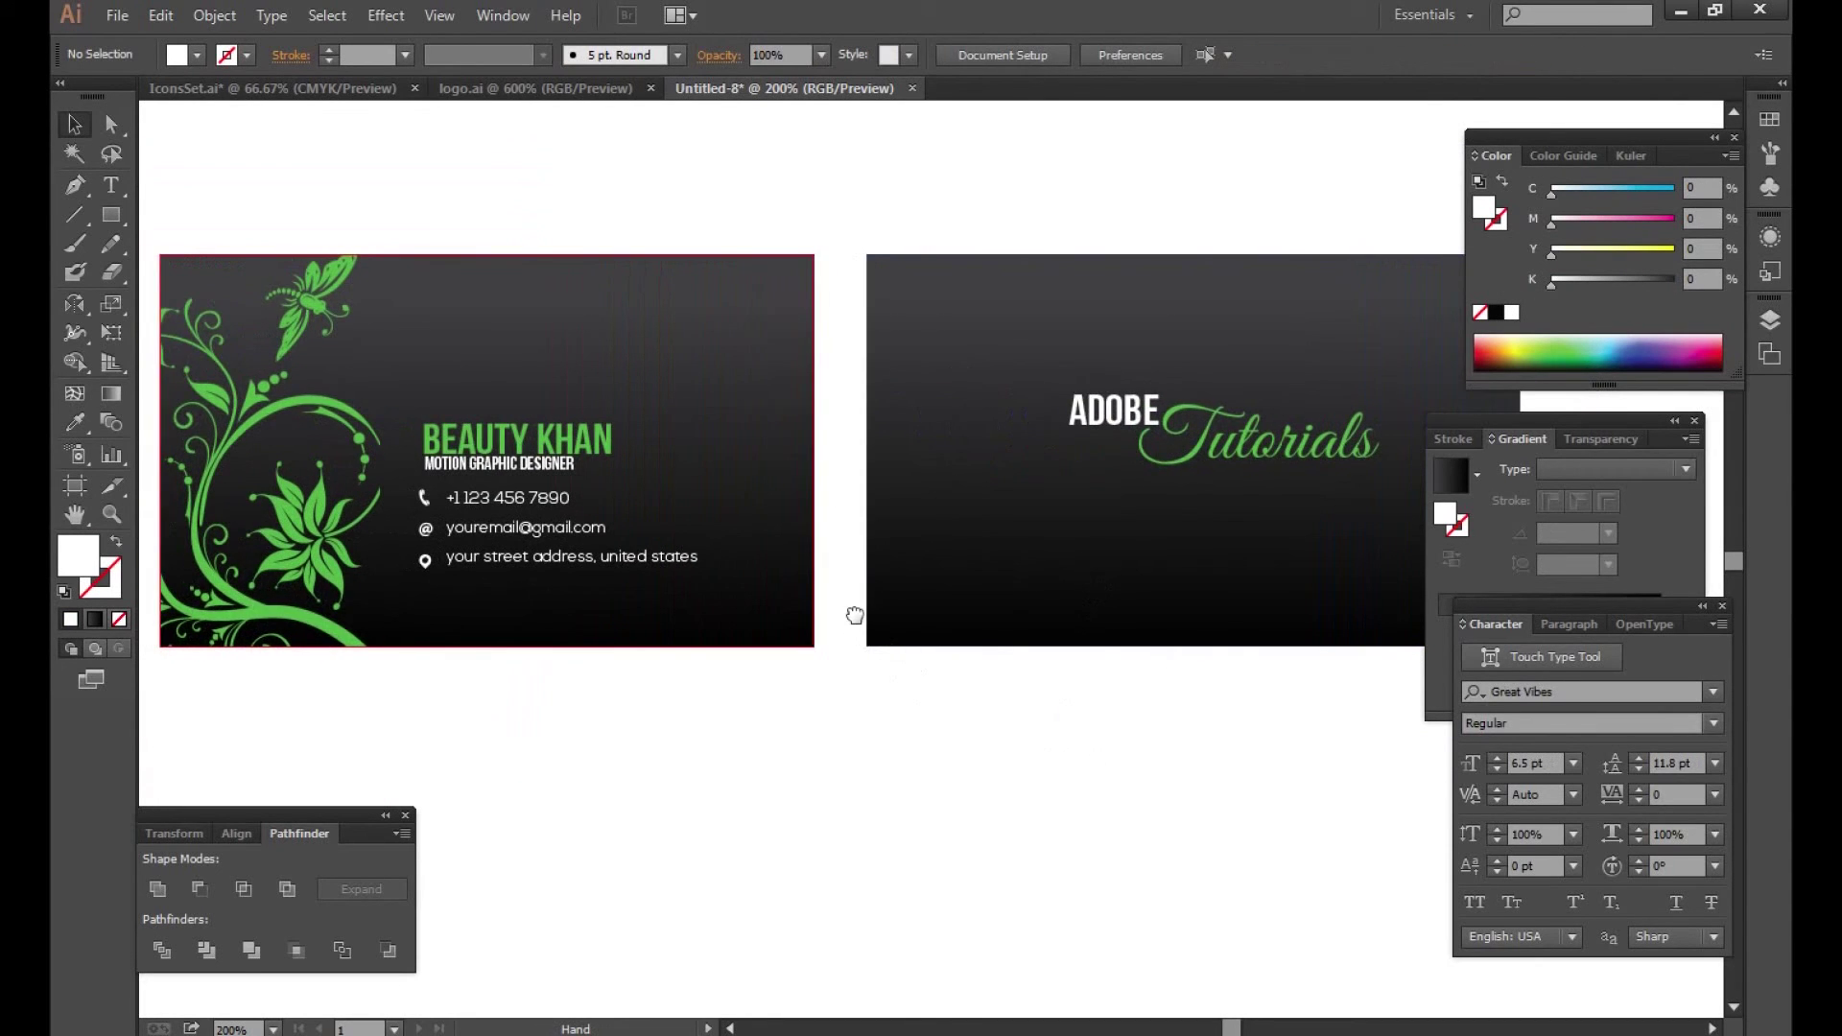
drag(855, 615, 764, 614)
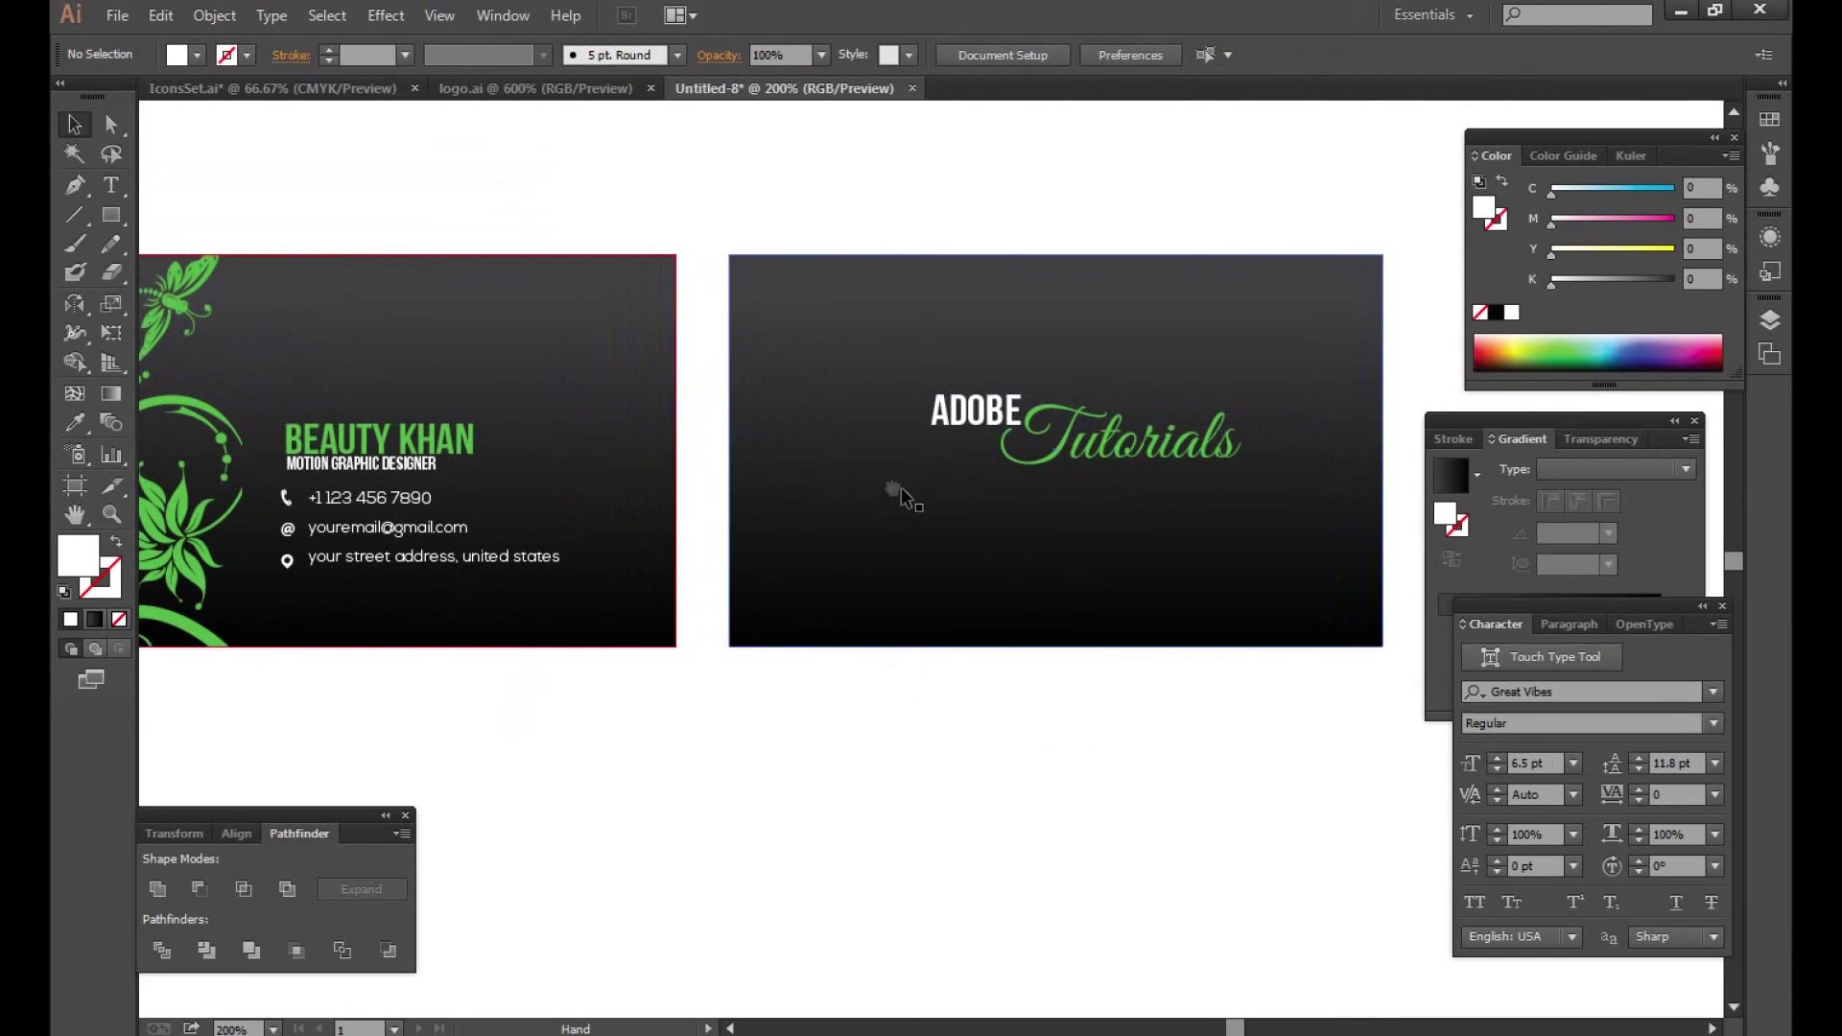
click(1009, 453)
drag(1225, 491, 1269, 505)
Step: Shift ADOBE and Tutorials together to centre the logo on the back card
click(1058, 772)
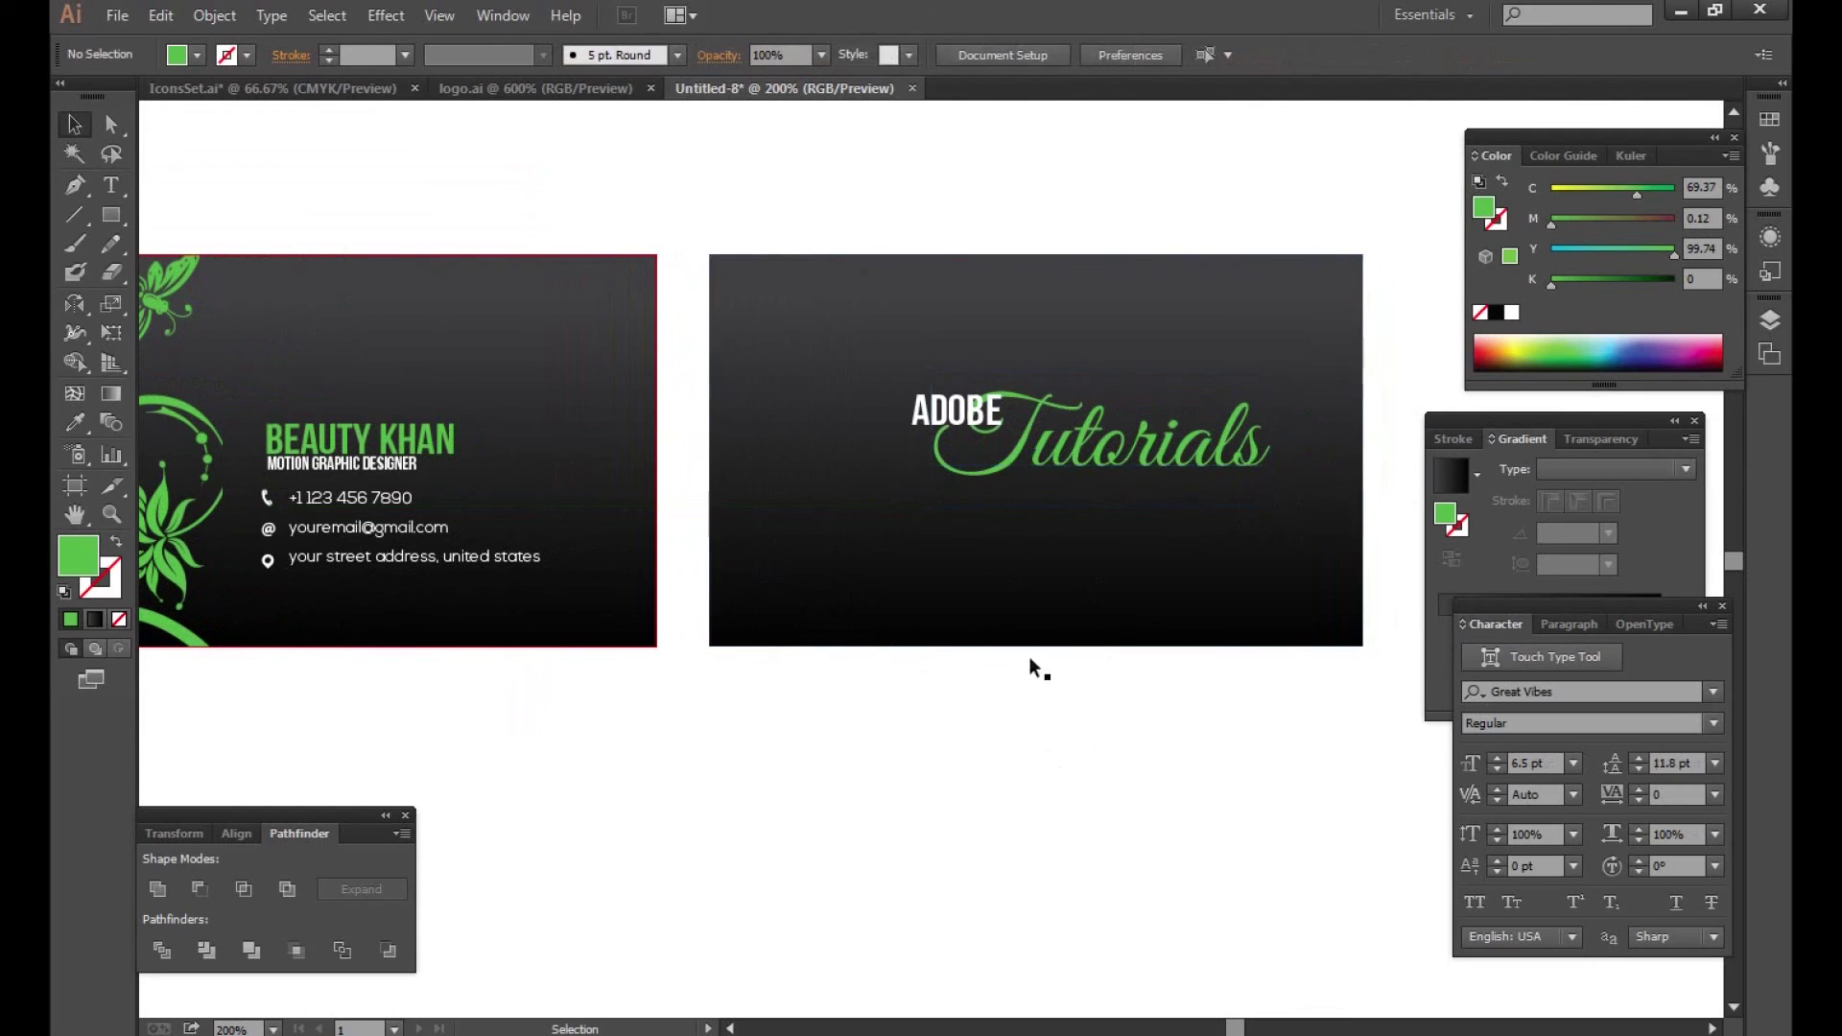
drag(971, 422, 952, 434)
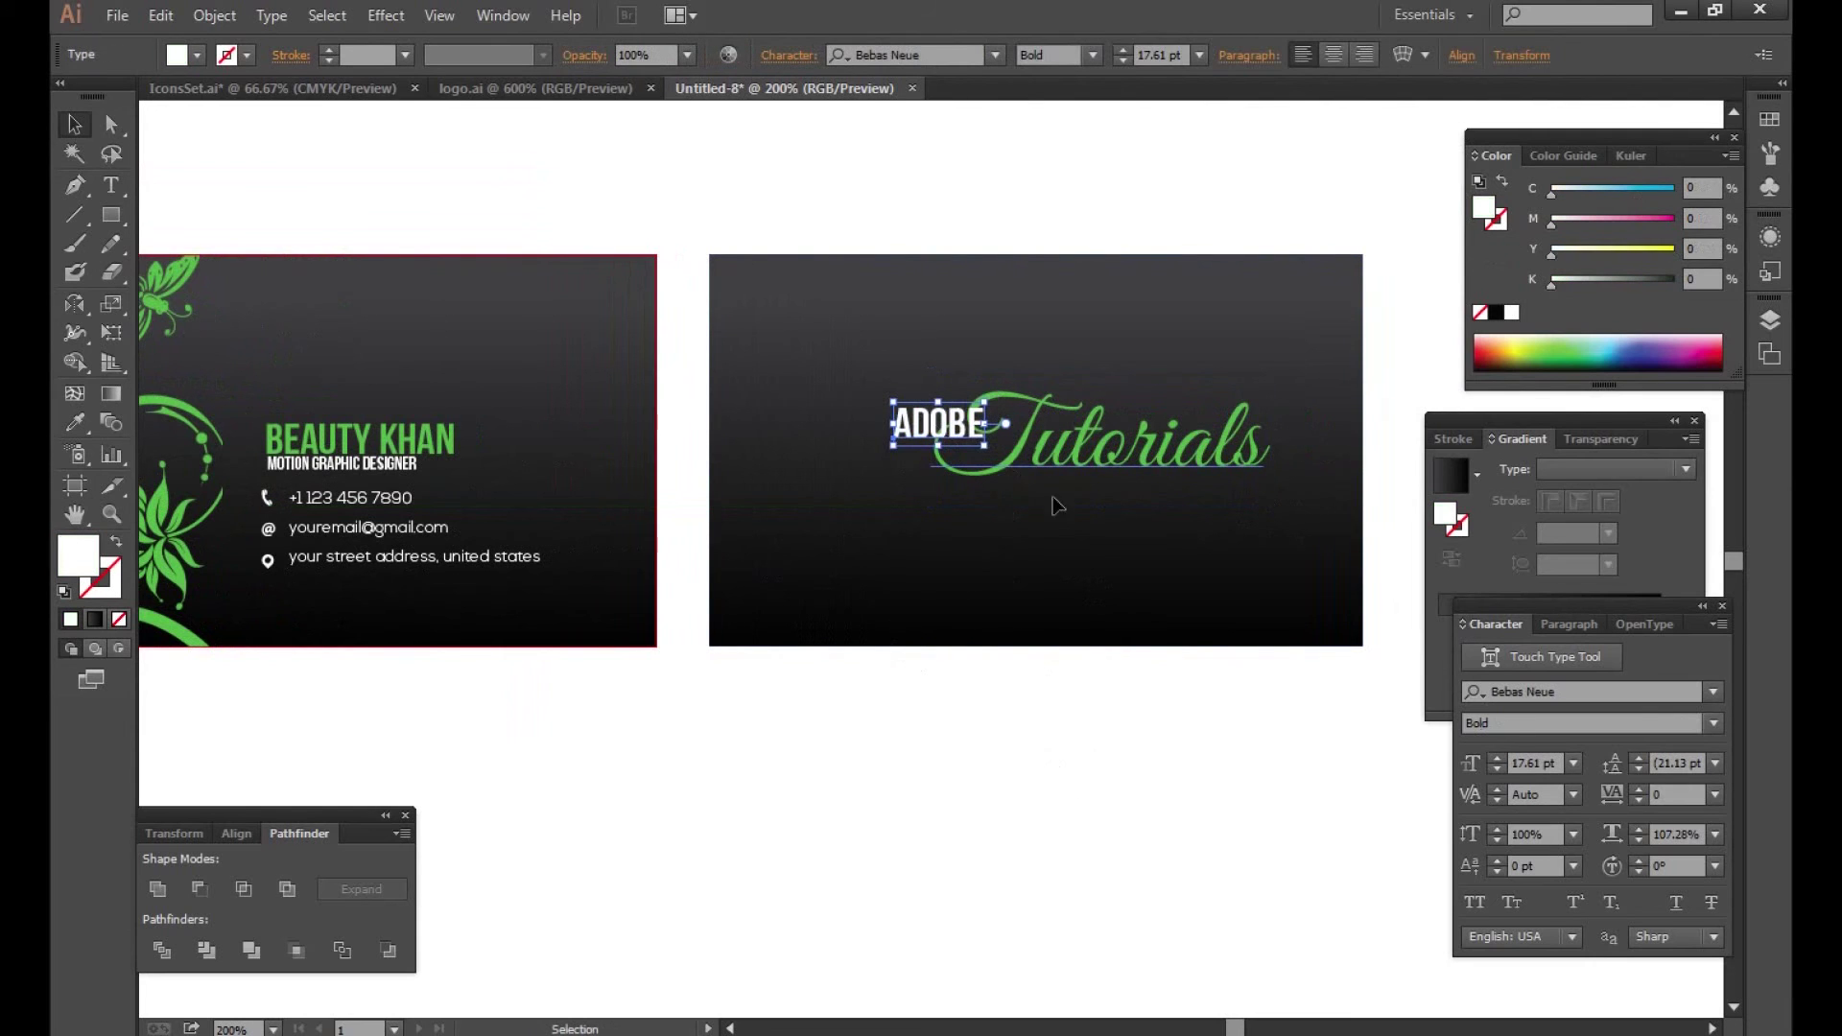
shift+click(1130, 465)
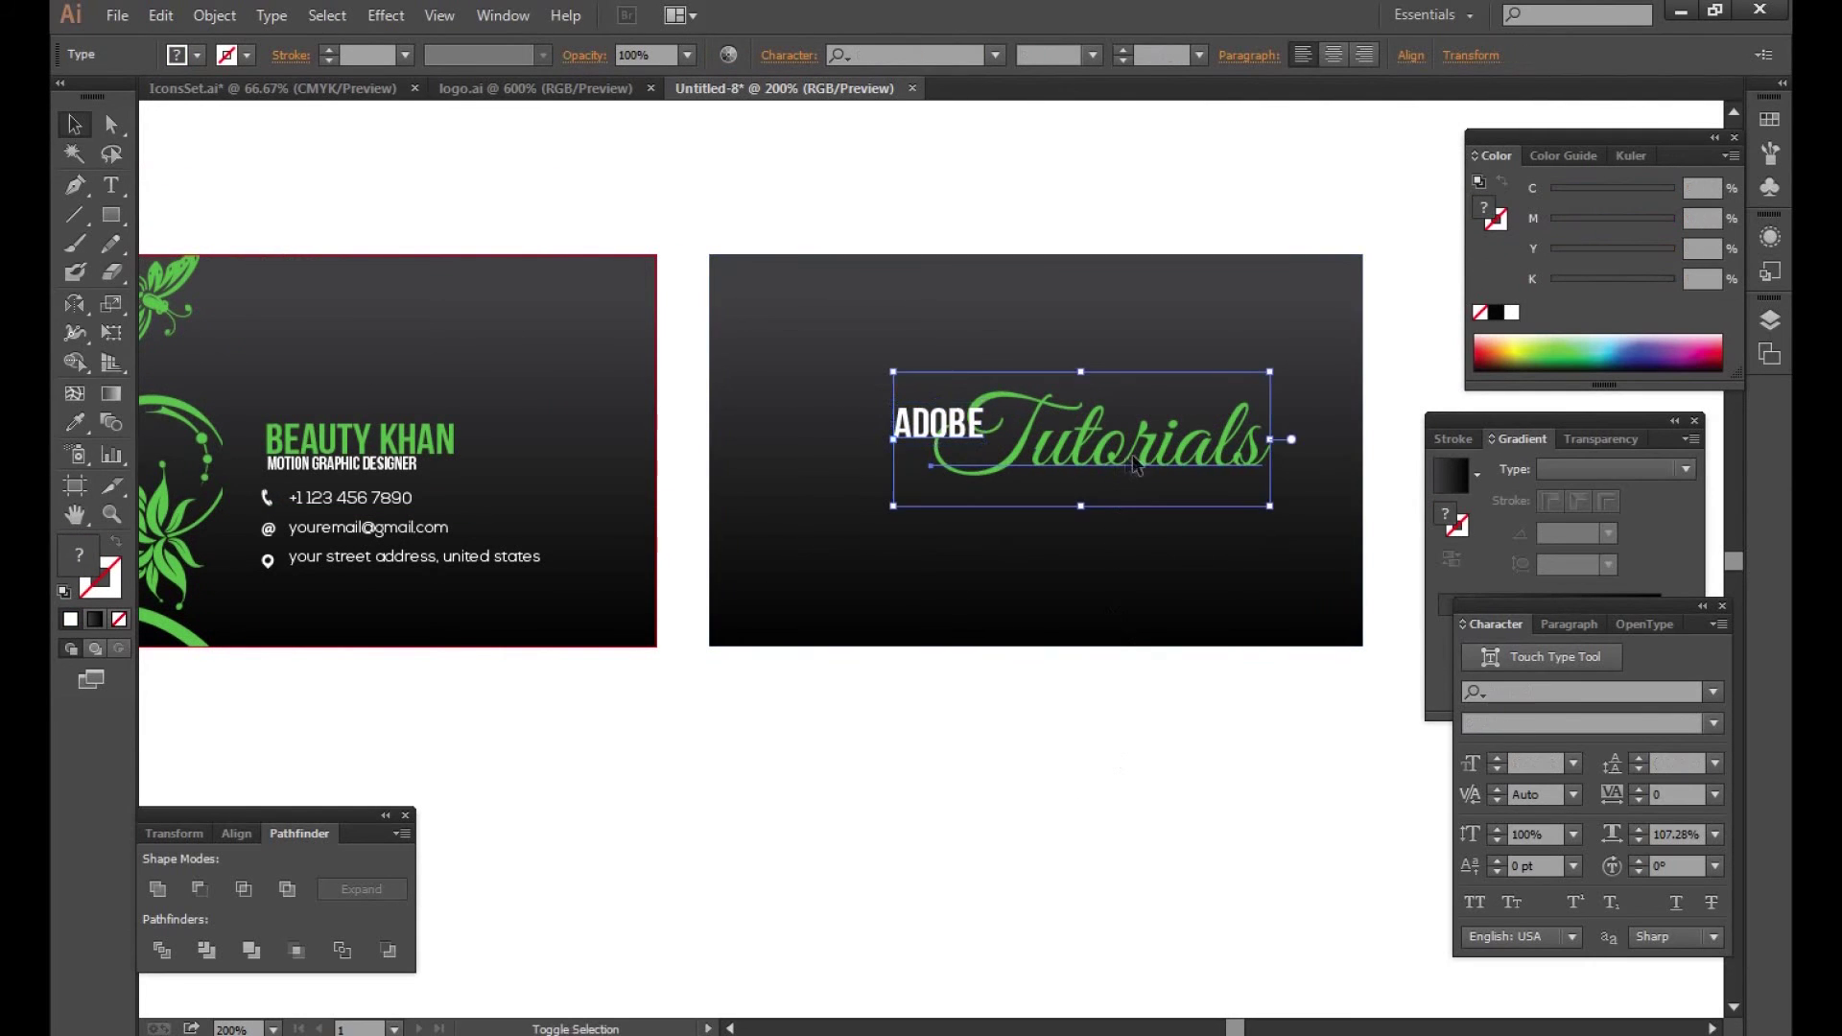
drag(1130, 464, 1104, 464)
click(1082, 812)
drag(993, 752, 1020, 757)
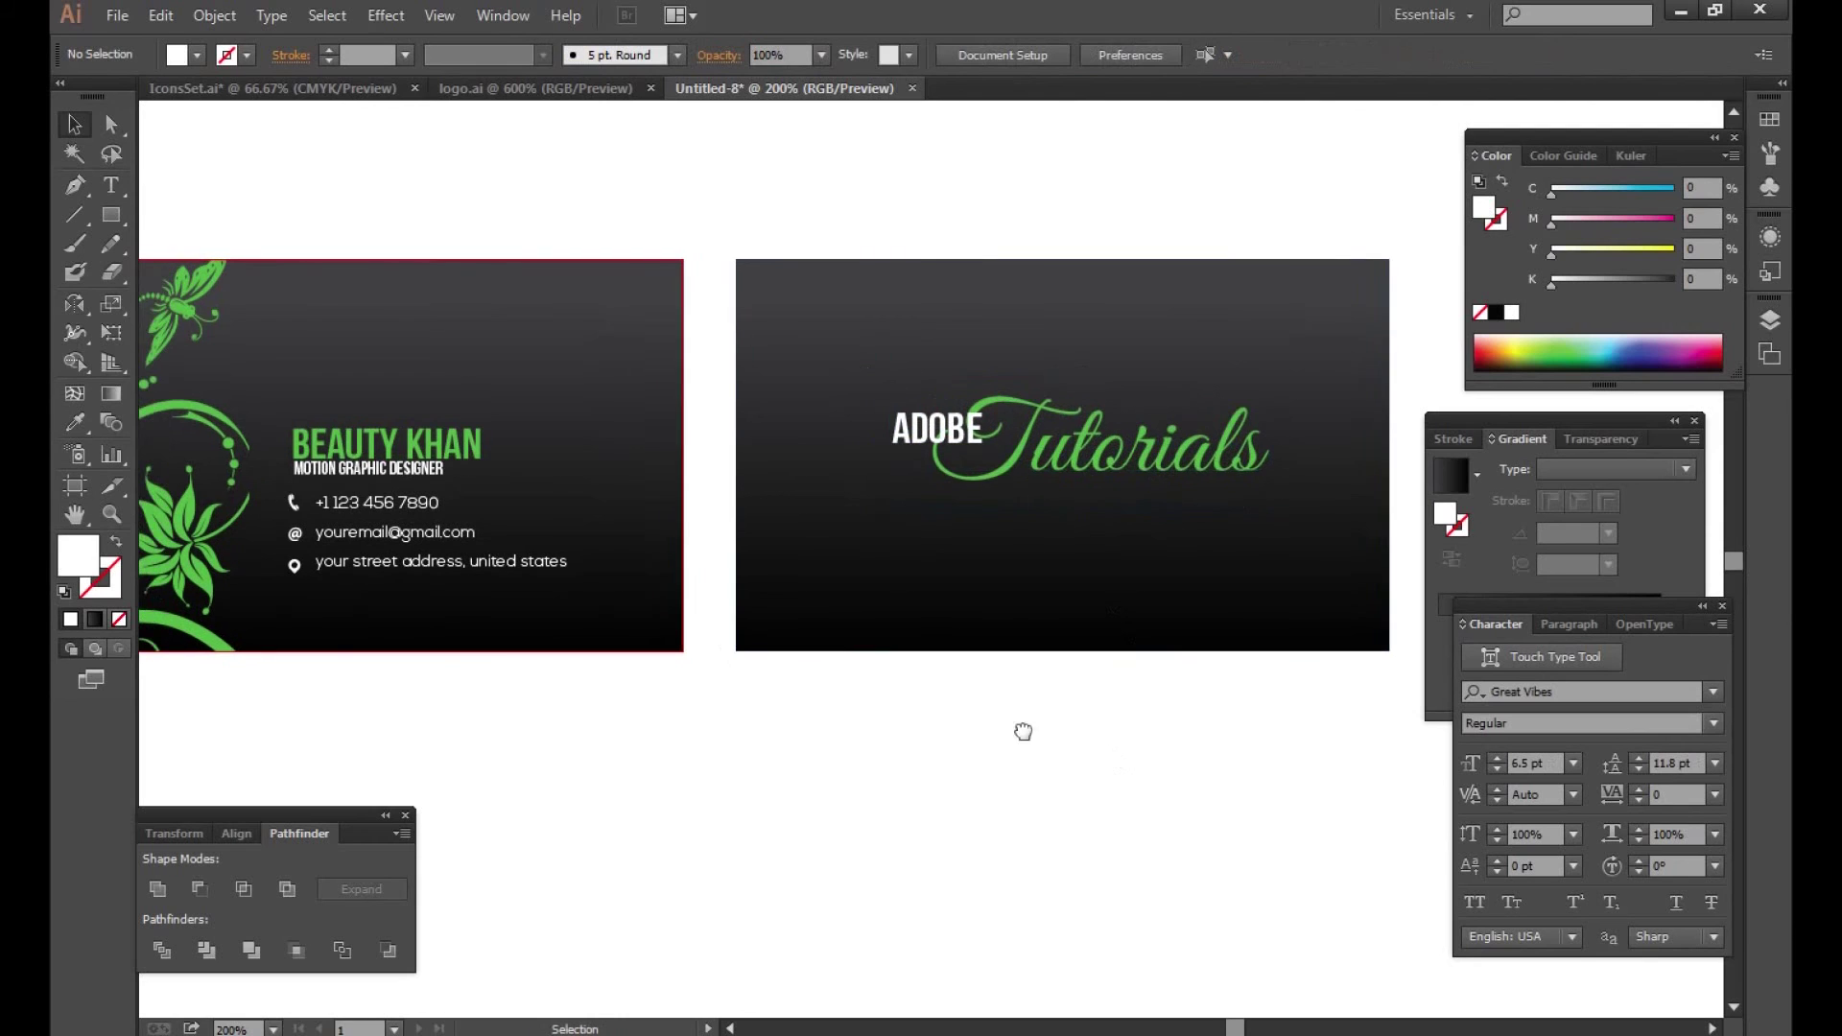
click(971, 439)
key(Down)
key(Down)
key(Down)
click(1091, 826)
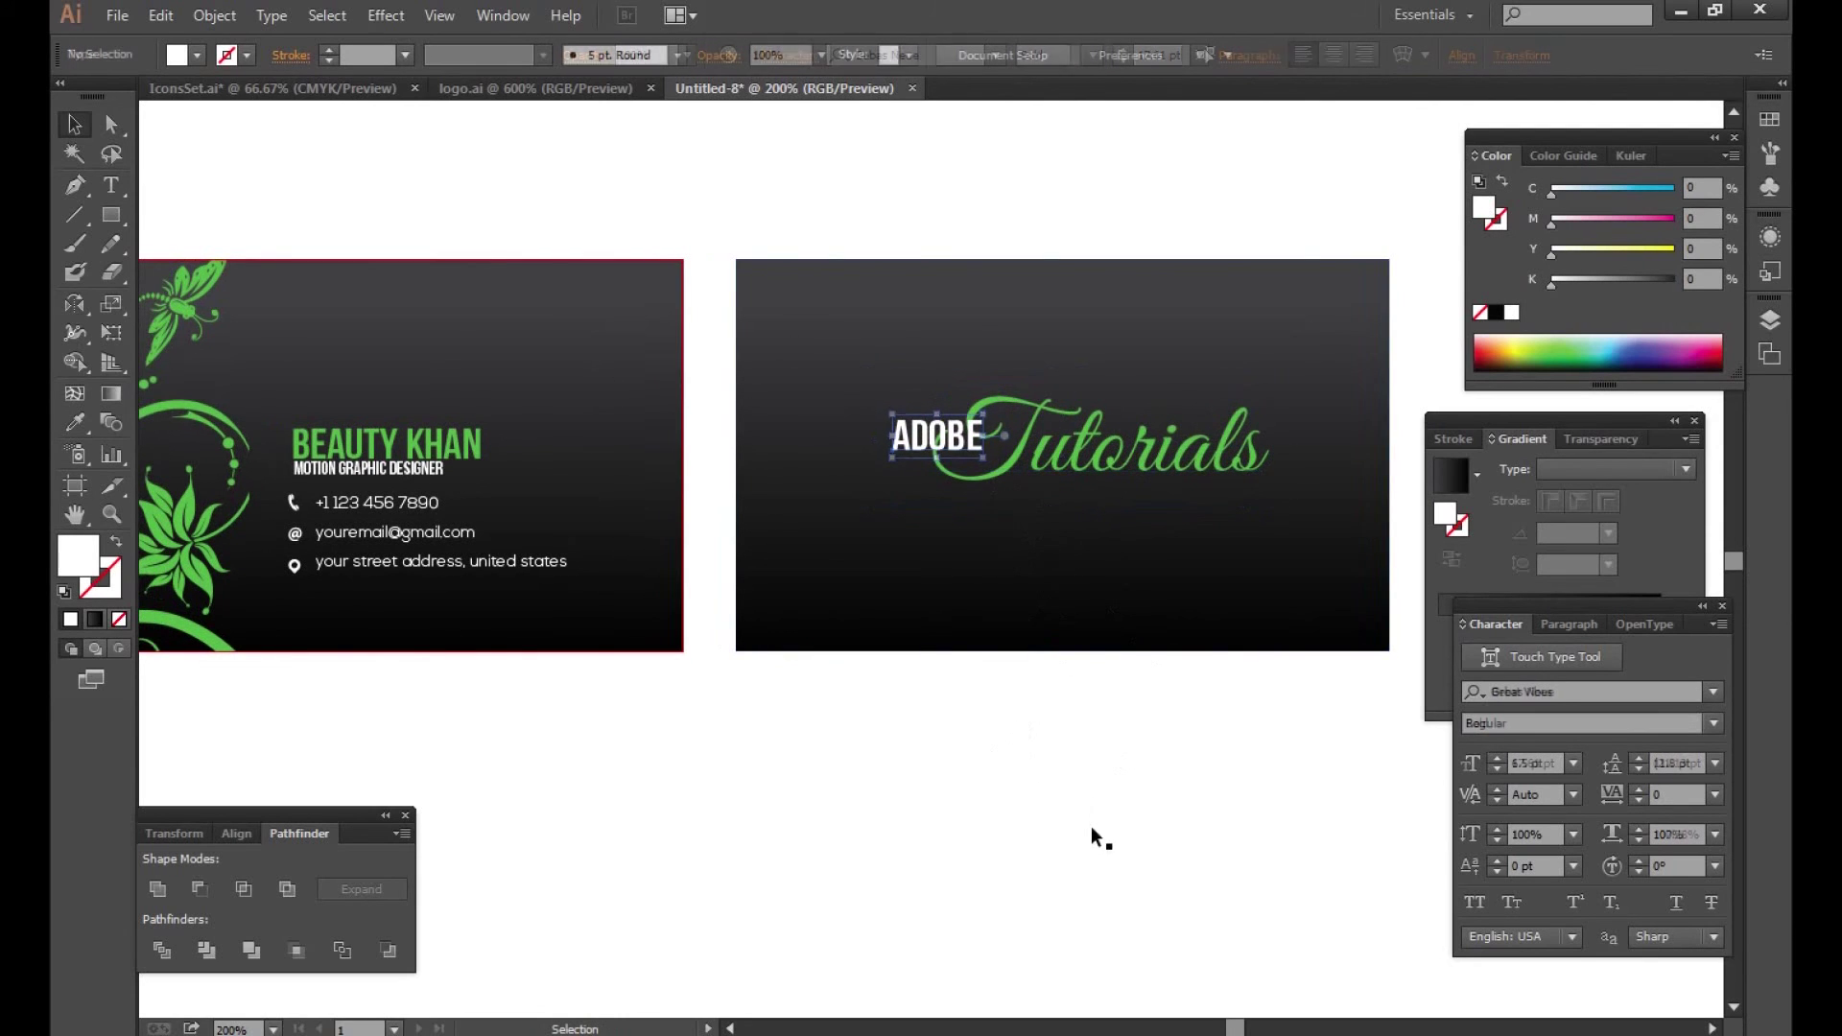
drag(1102, 699, 1132, 718)
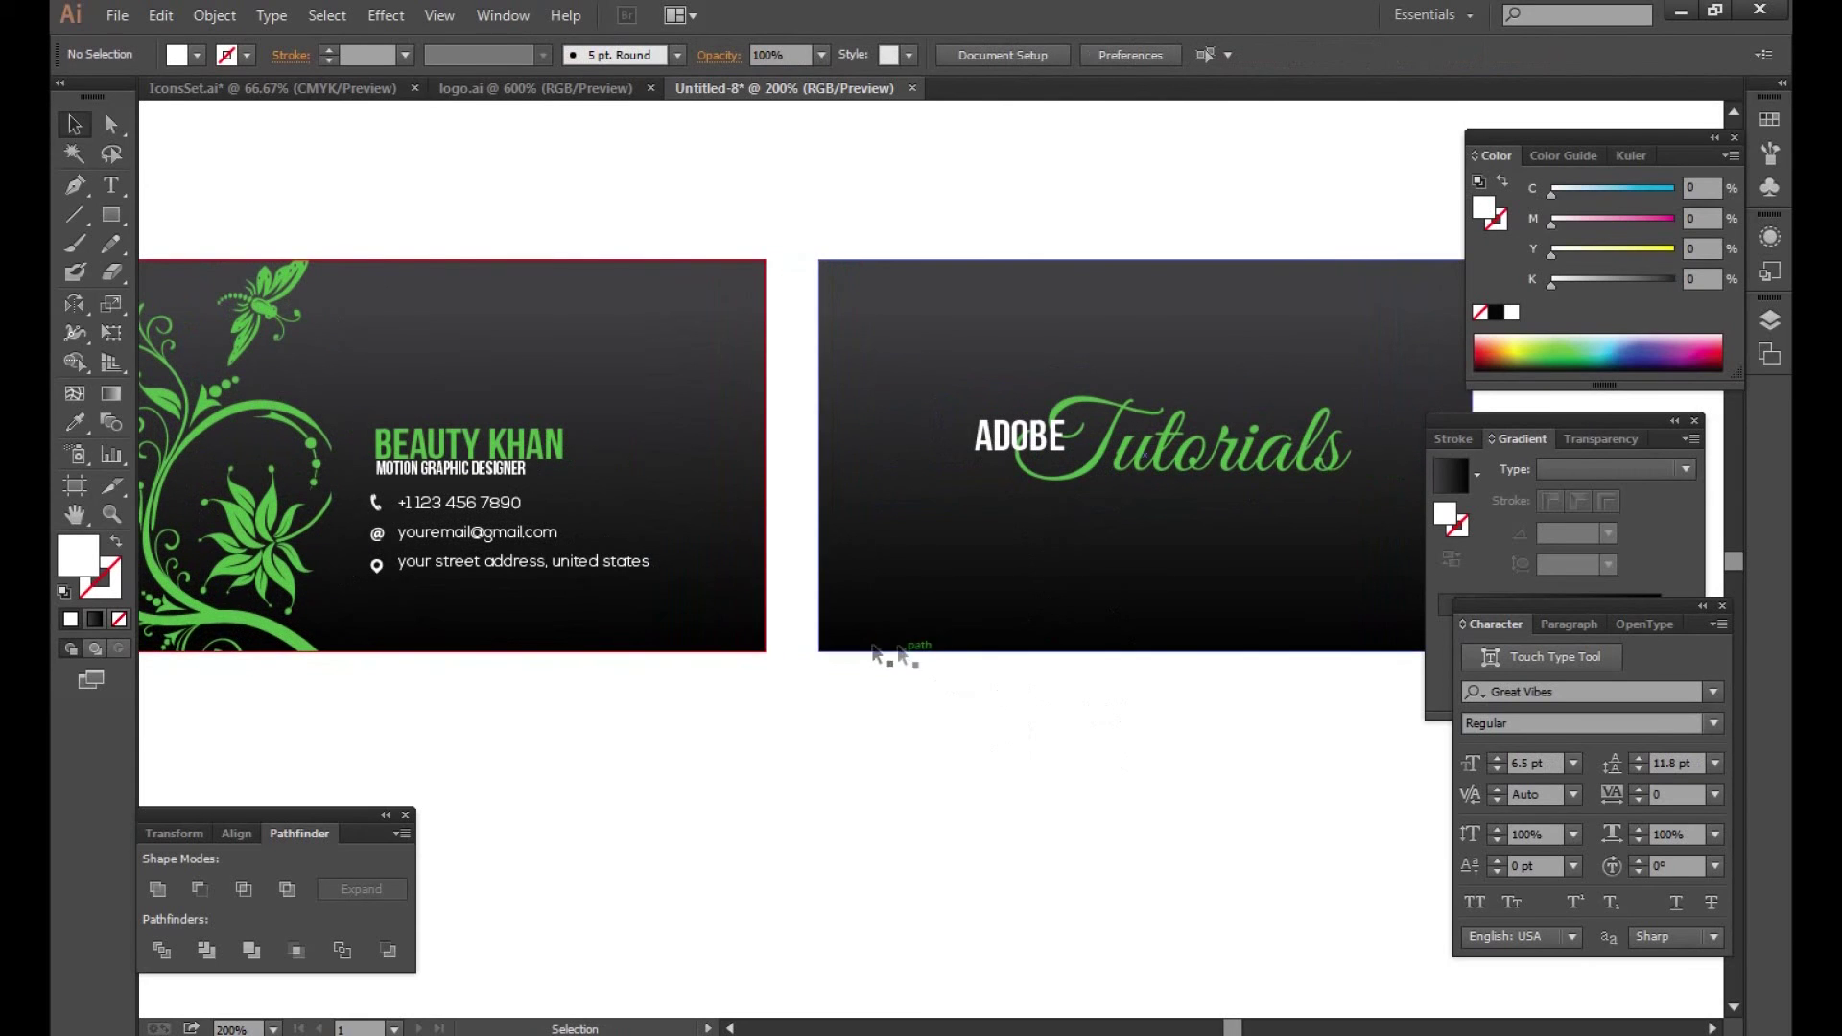
Step: Copy the floral ornament from IconsSet.ai and paste it into Untitled-8
click(288, 88)
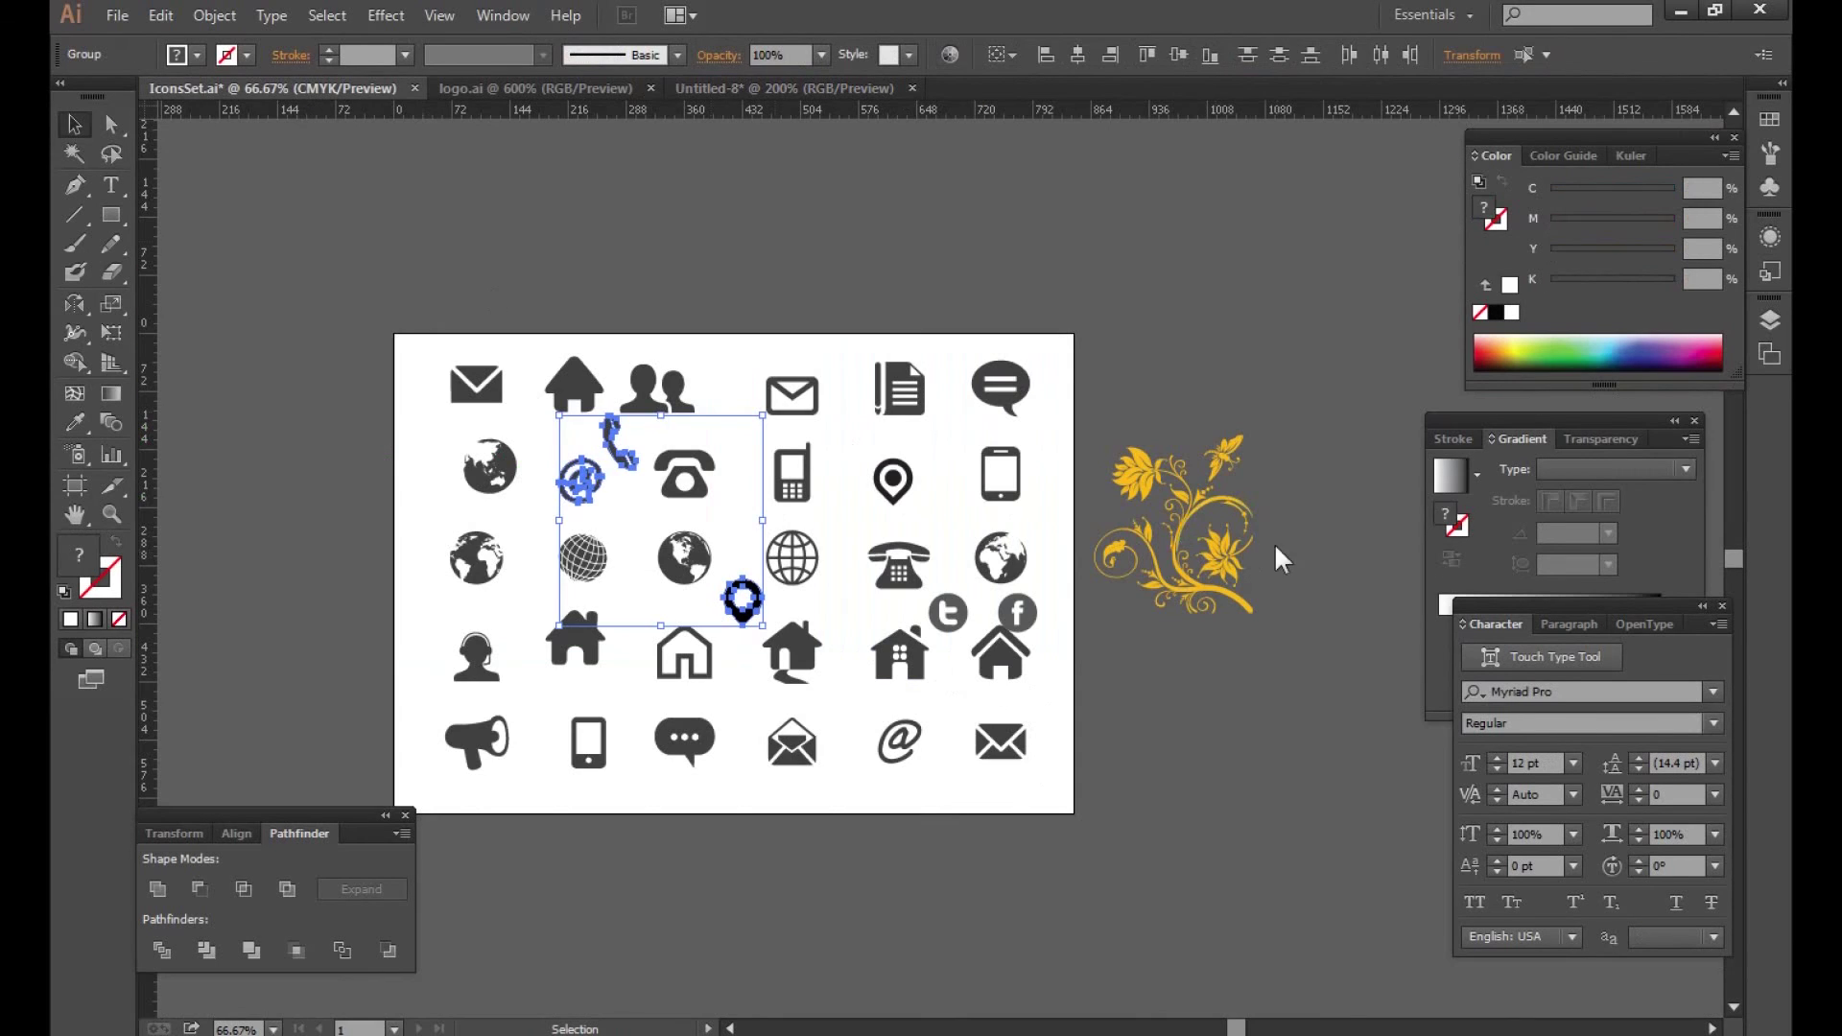
click(1220, 497)
click(161, 15)
click(226, 128)
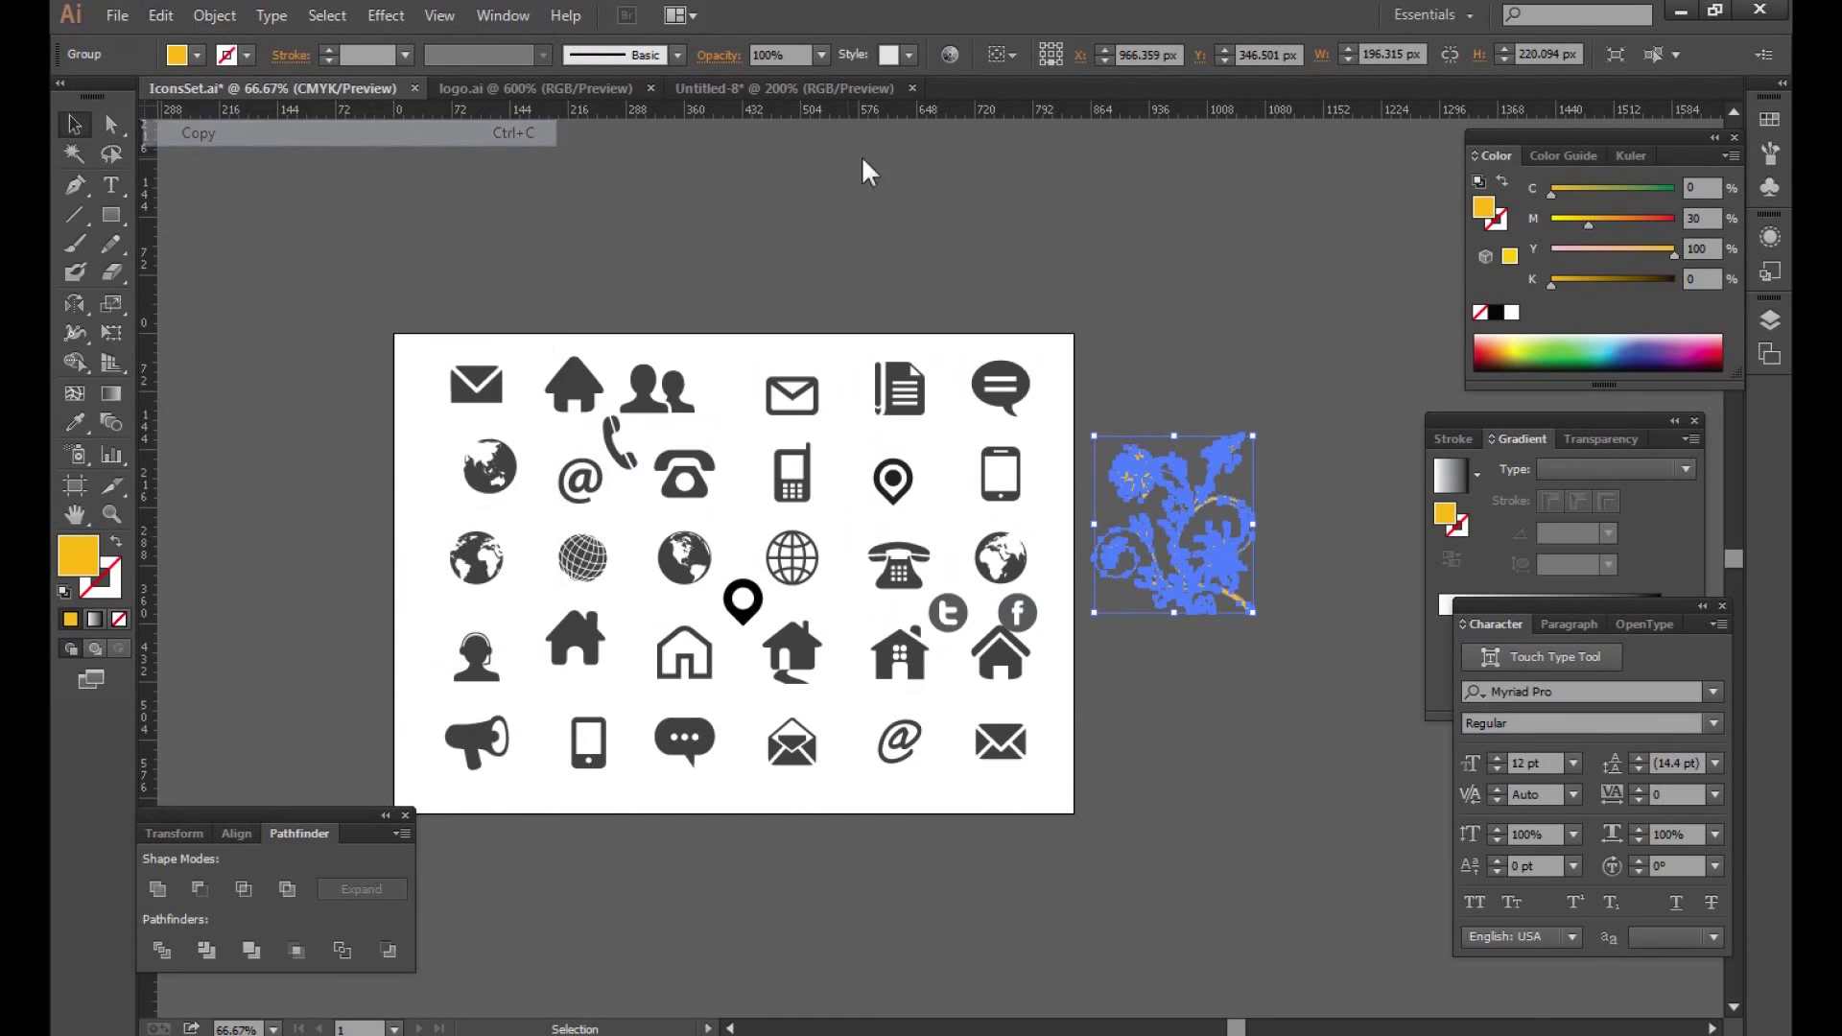
click(811, 88)
click(160, 16)
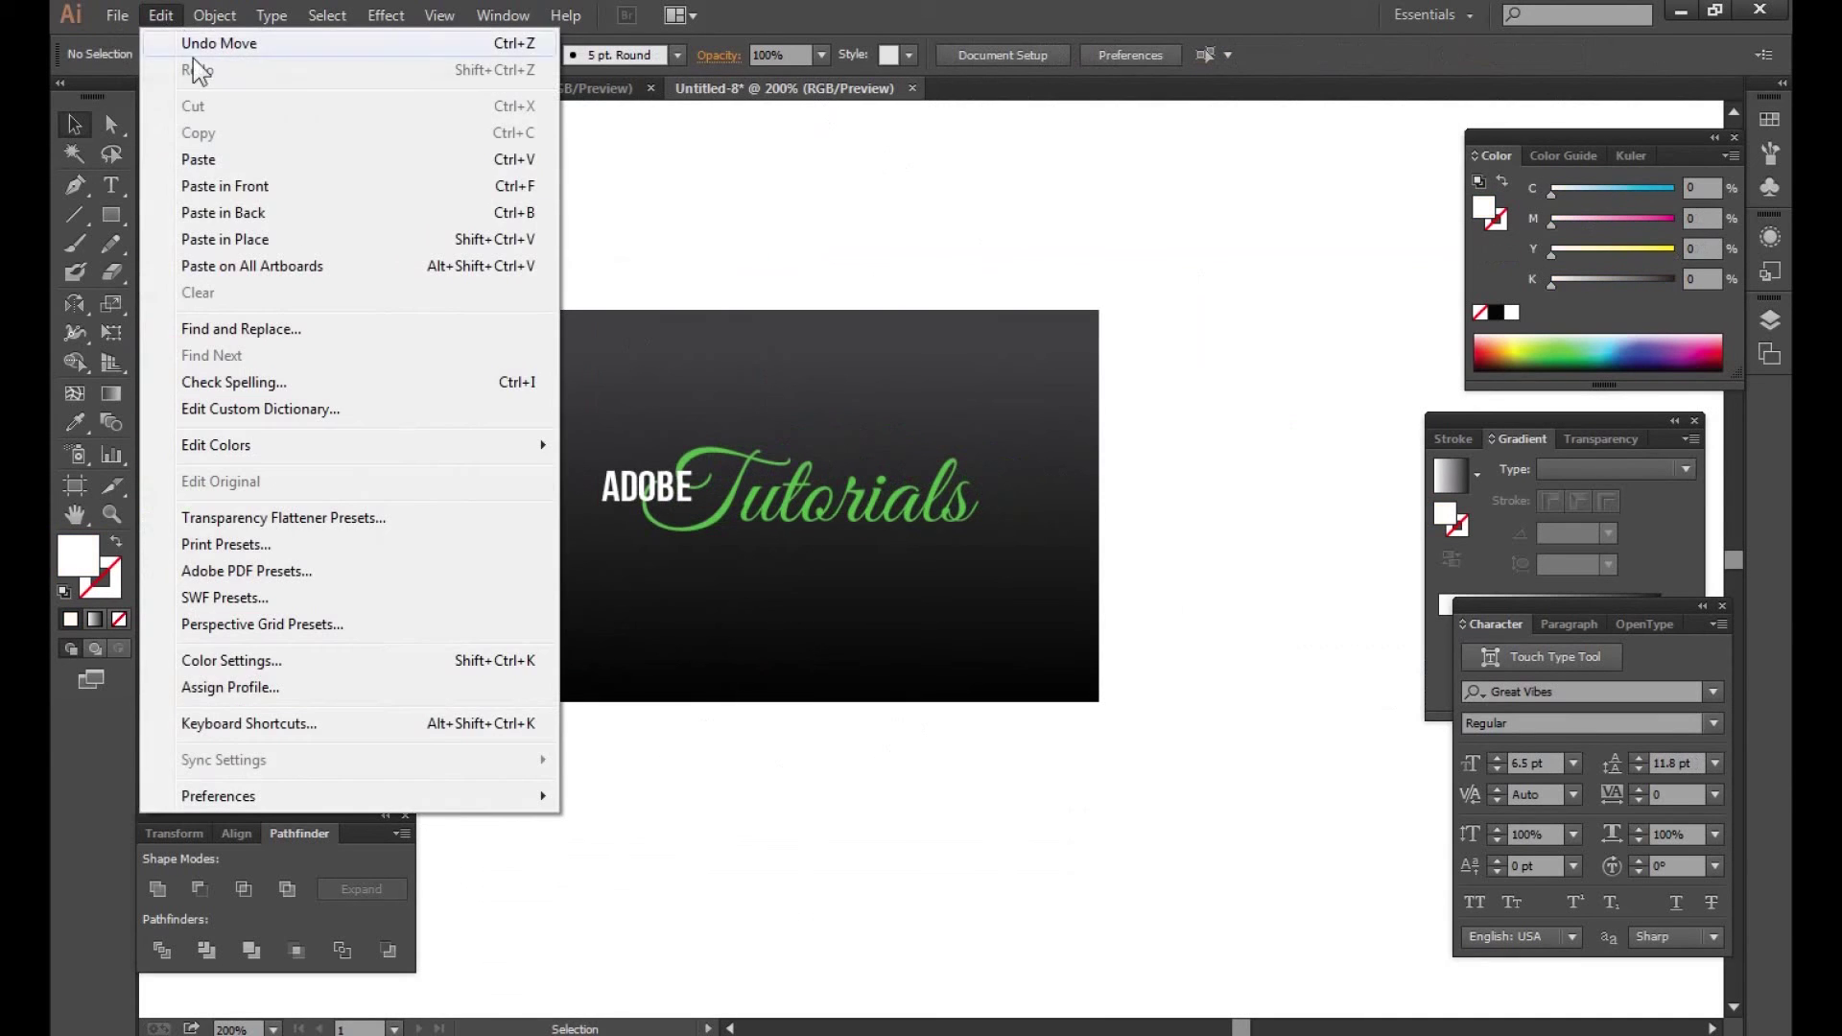
click(202, 158)
Step: Scale the ornament and move it to the back card's right edge
drag(731, 355, 786, 319)
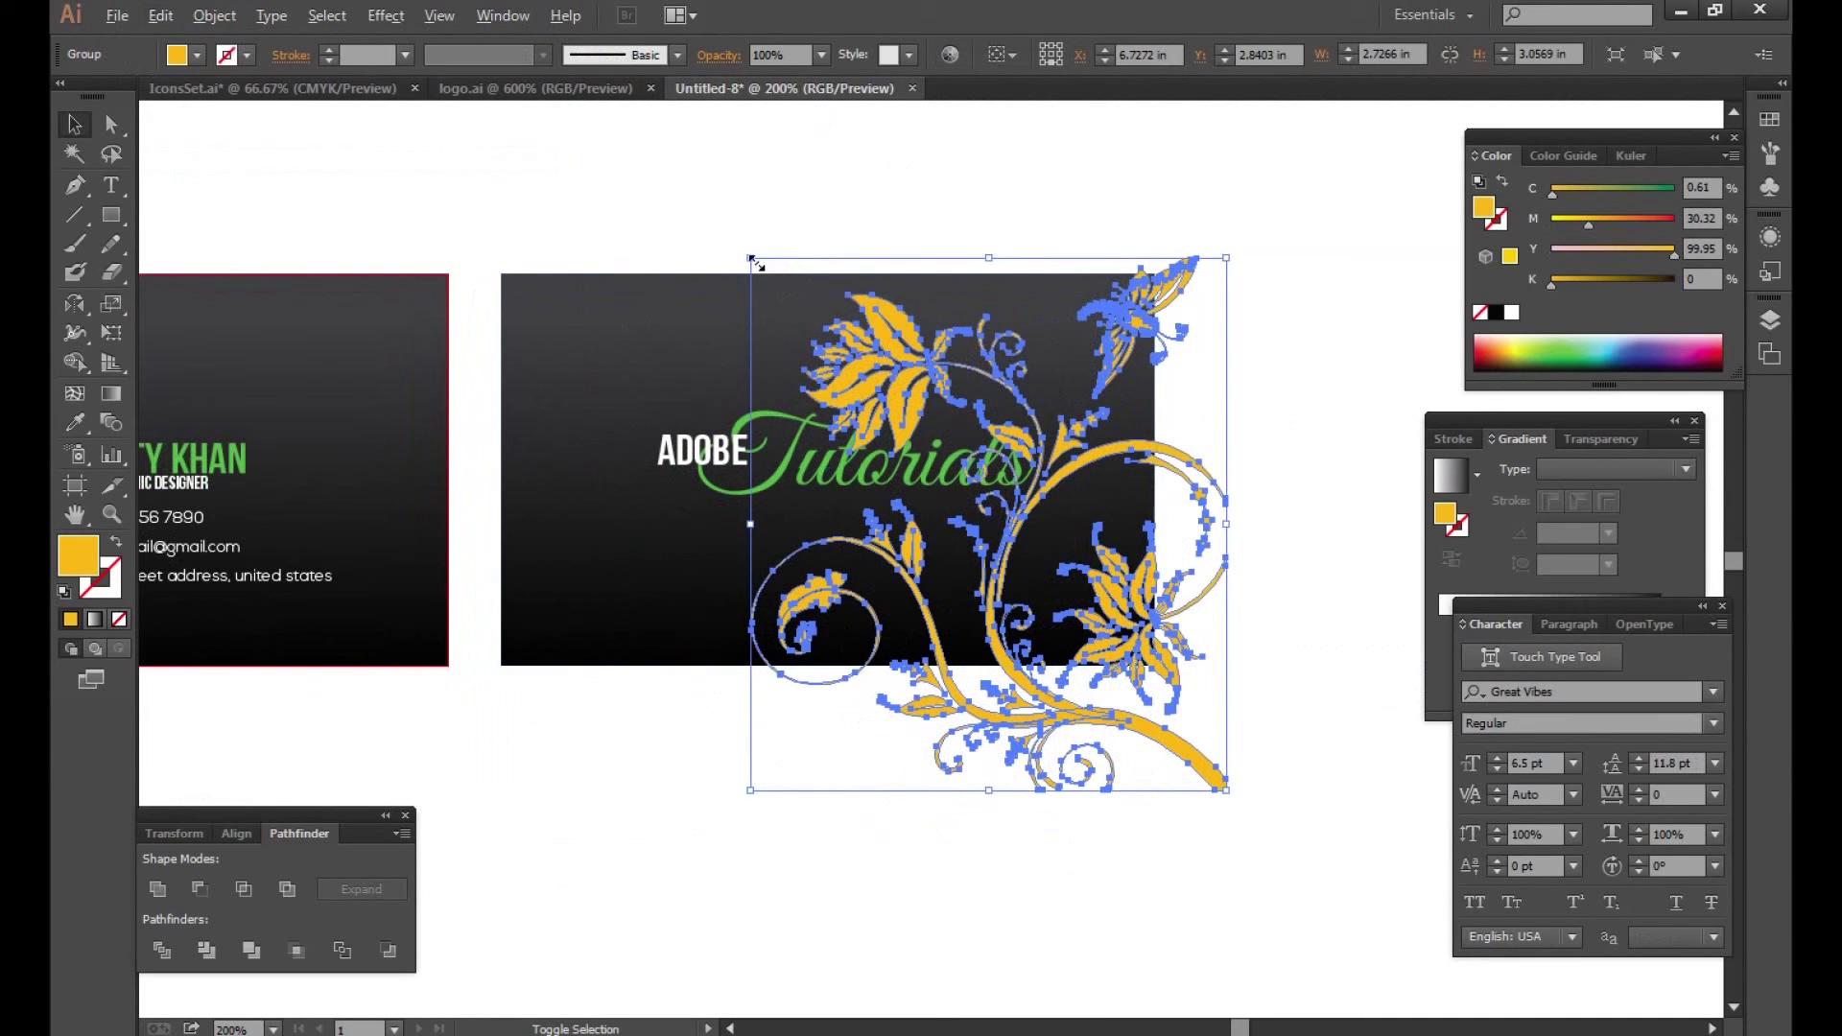
drag(752, 257, 848, 386)
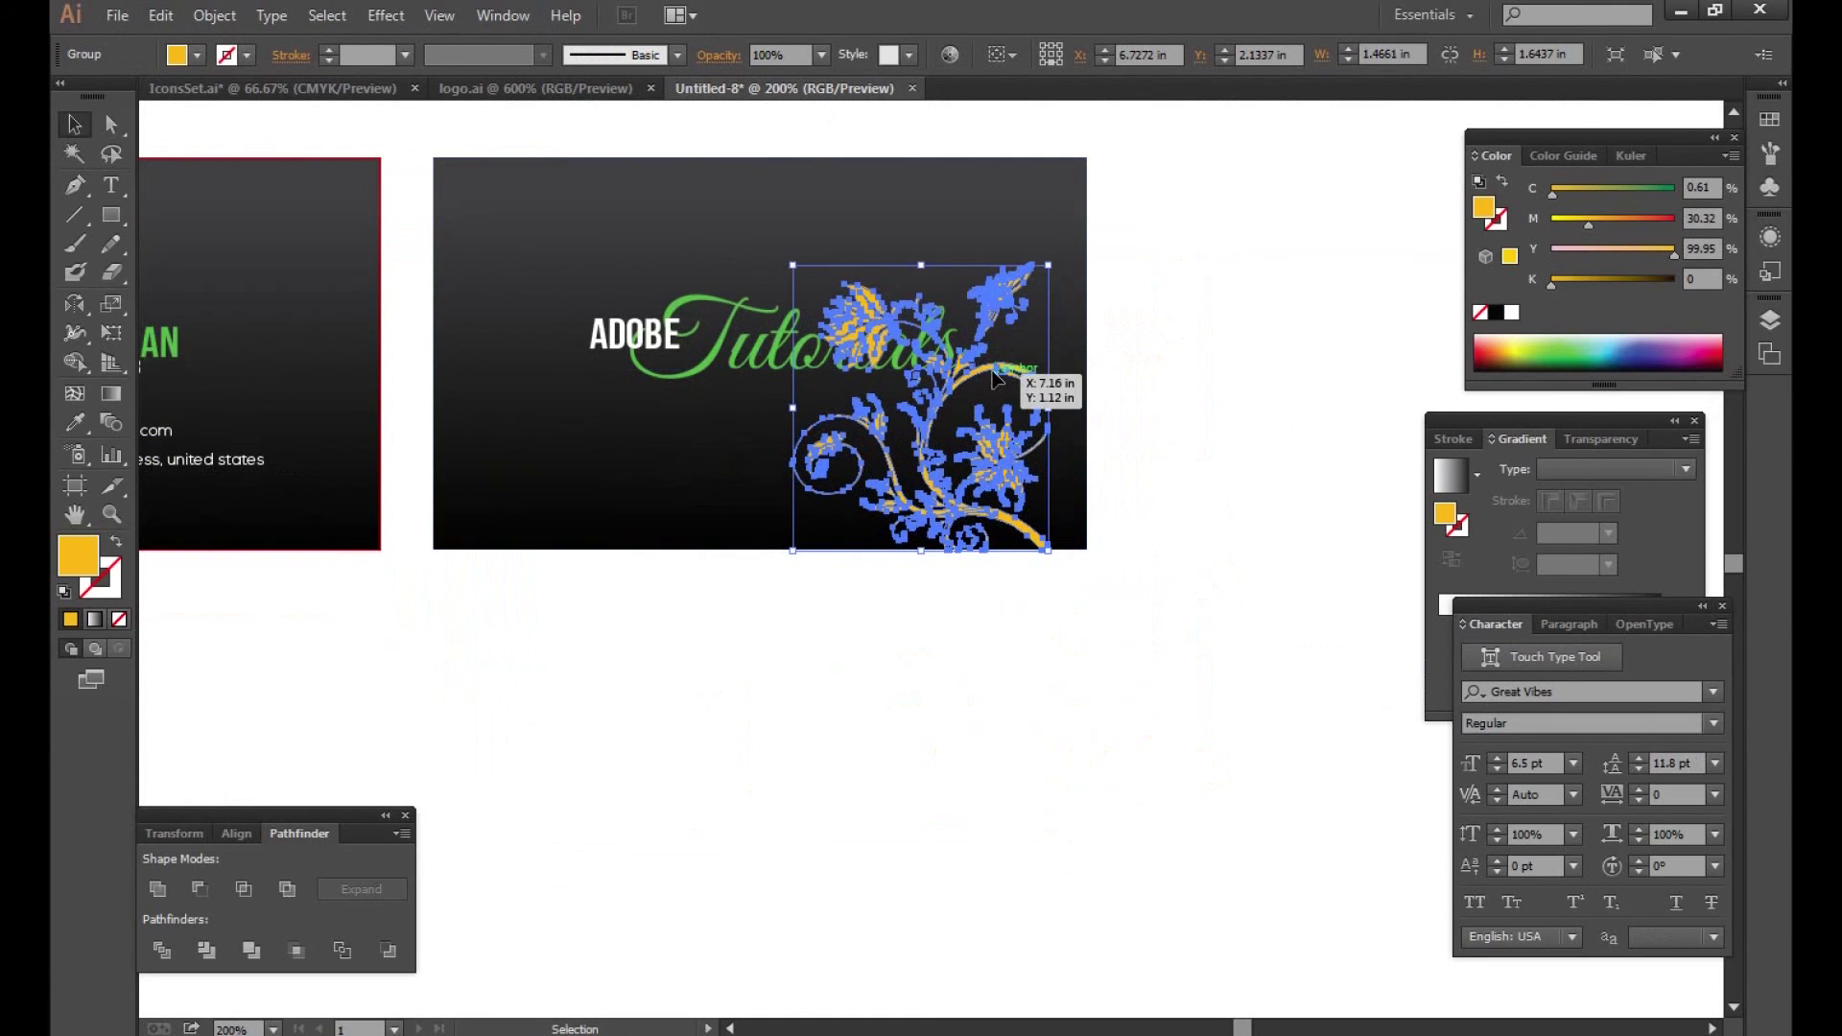
drag(994, 377, 1179, 280)
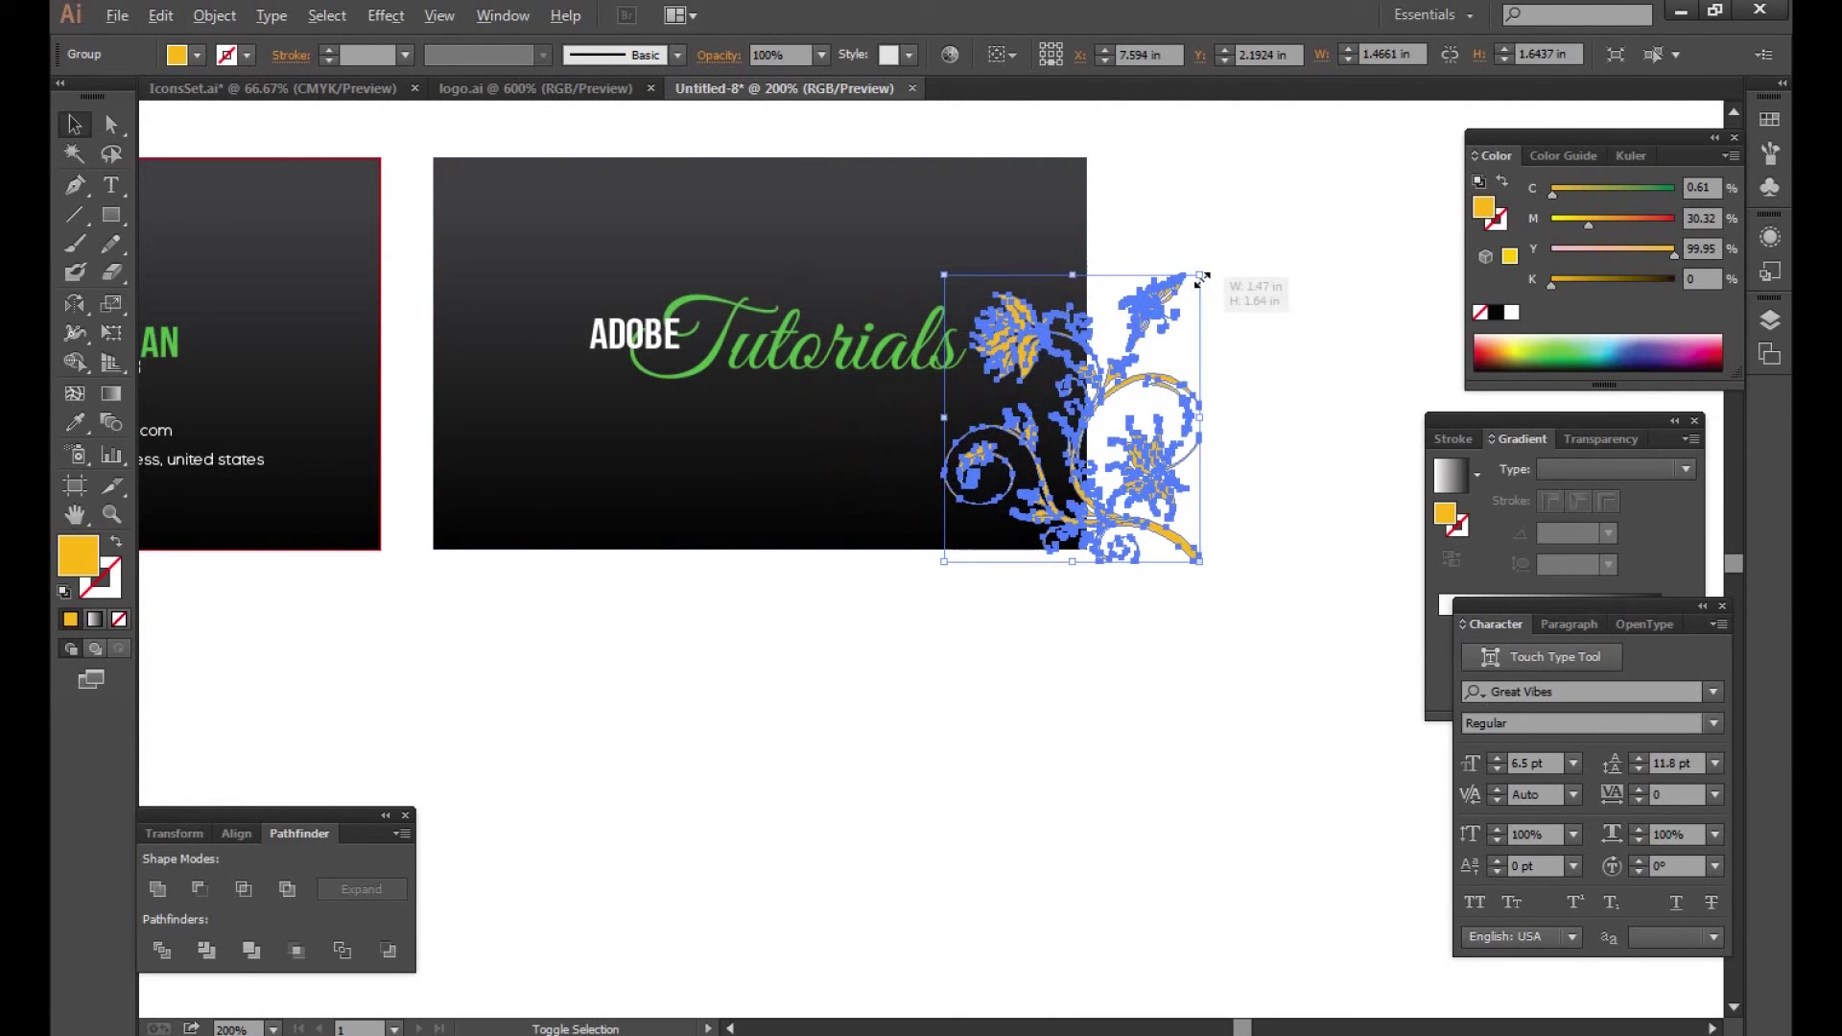
drag(1202, 277, 1218, 241)
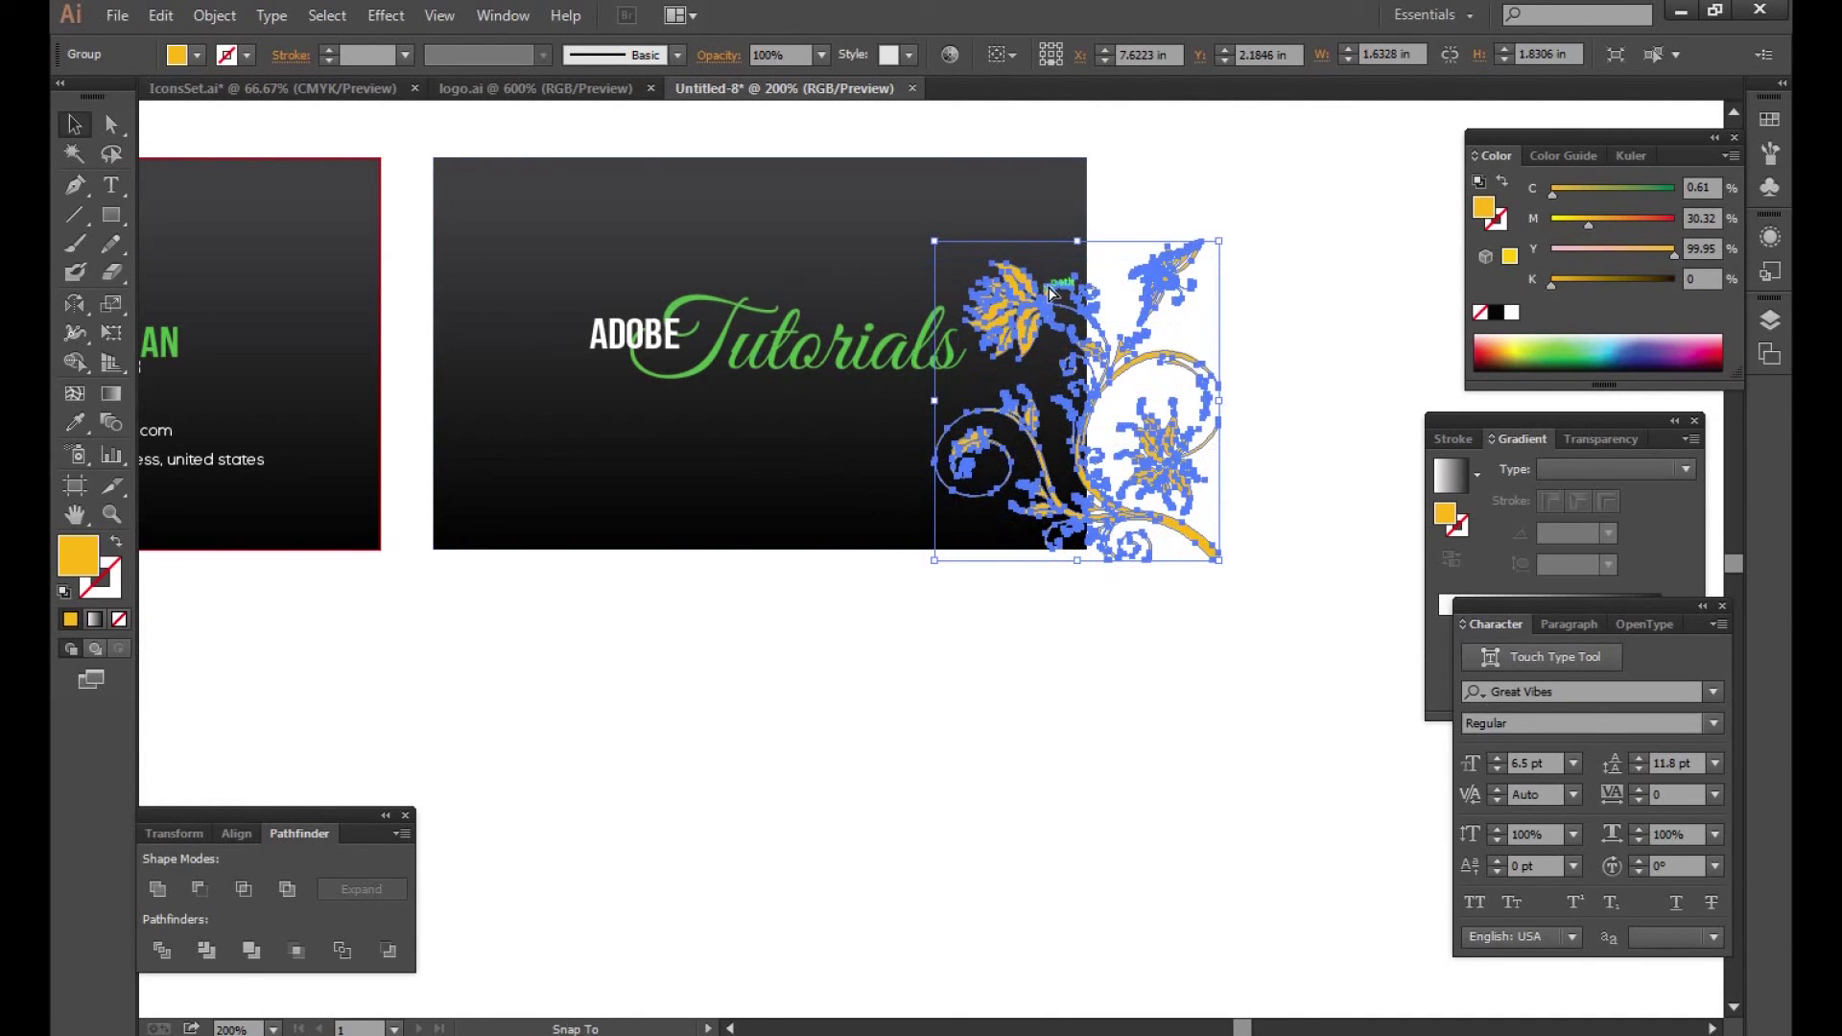
click(1268, 510)
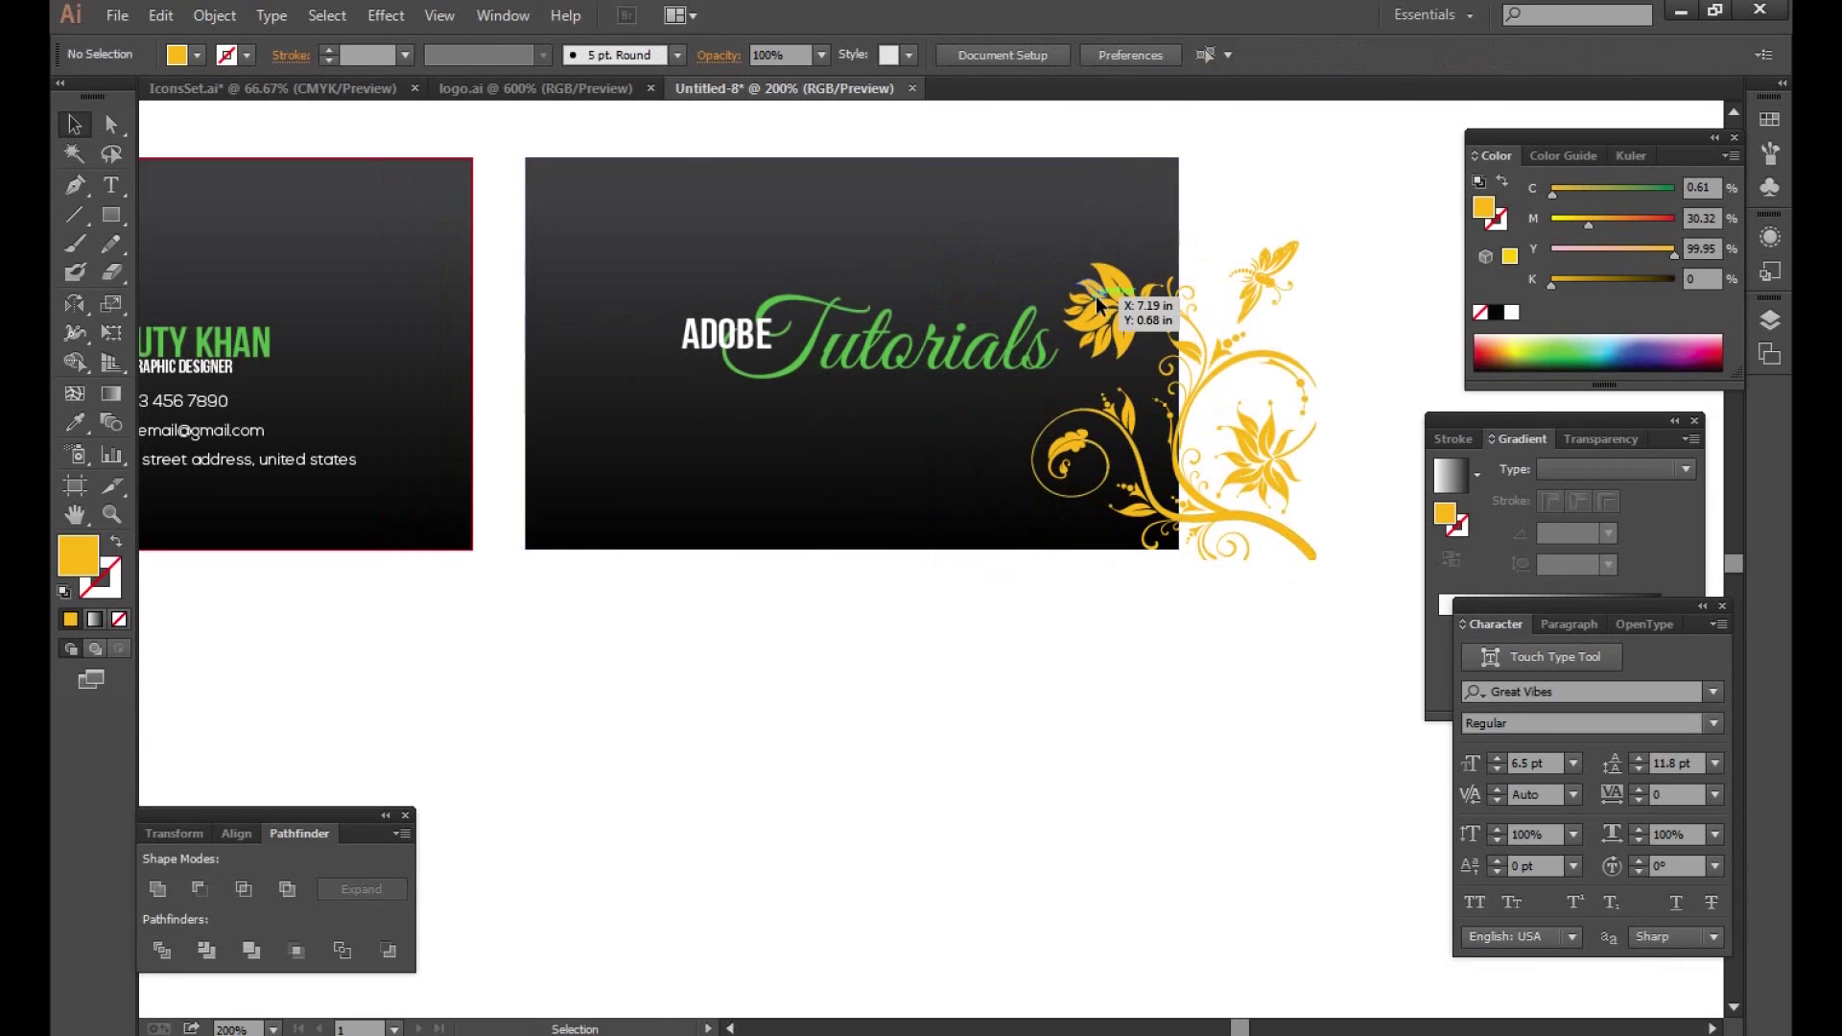
Step: Recolour the ornament with the front card's green using the Eyedropper
click(1106, 320)
click(76, 427)
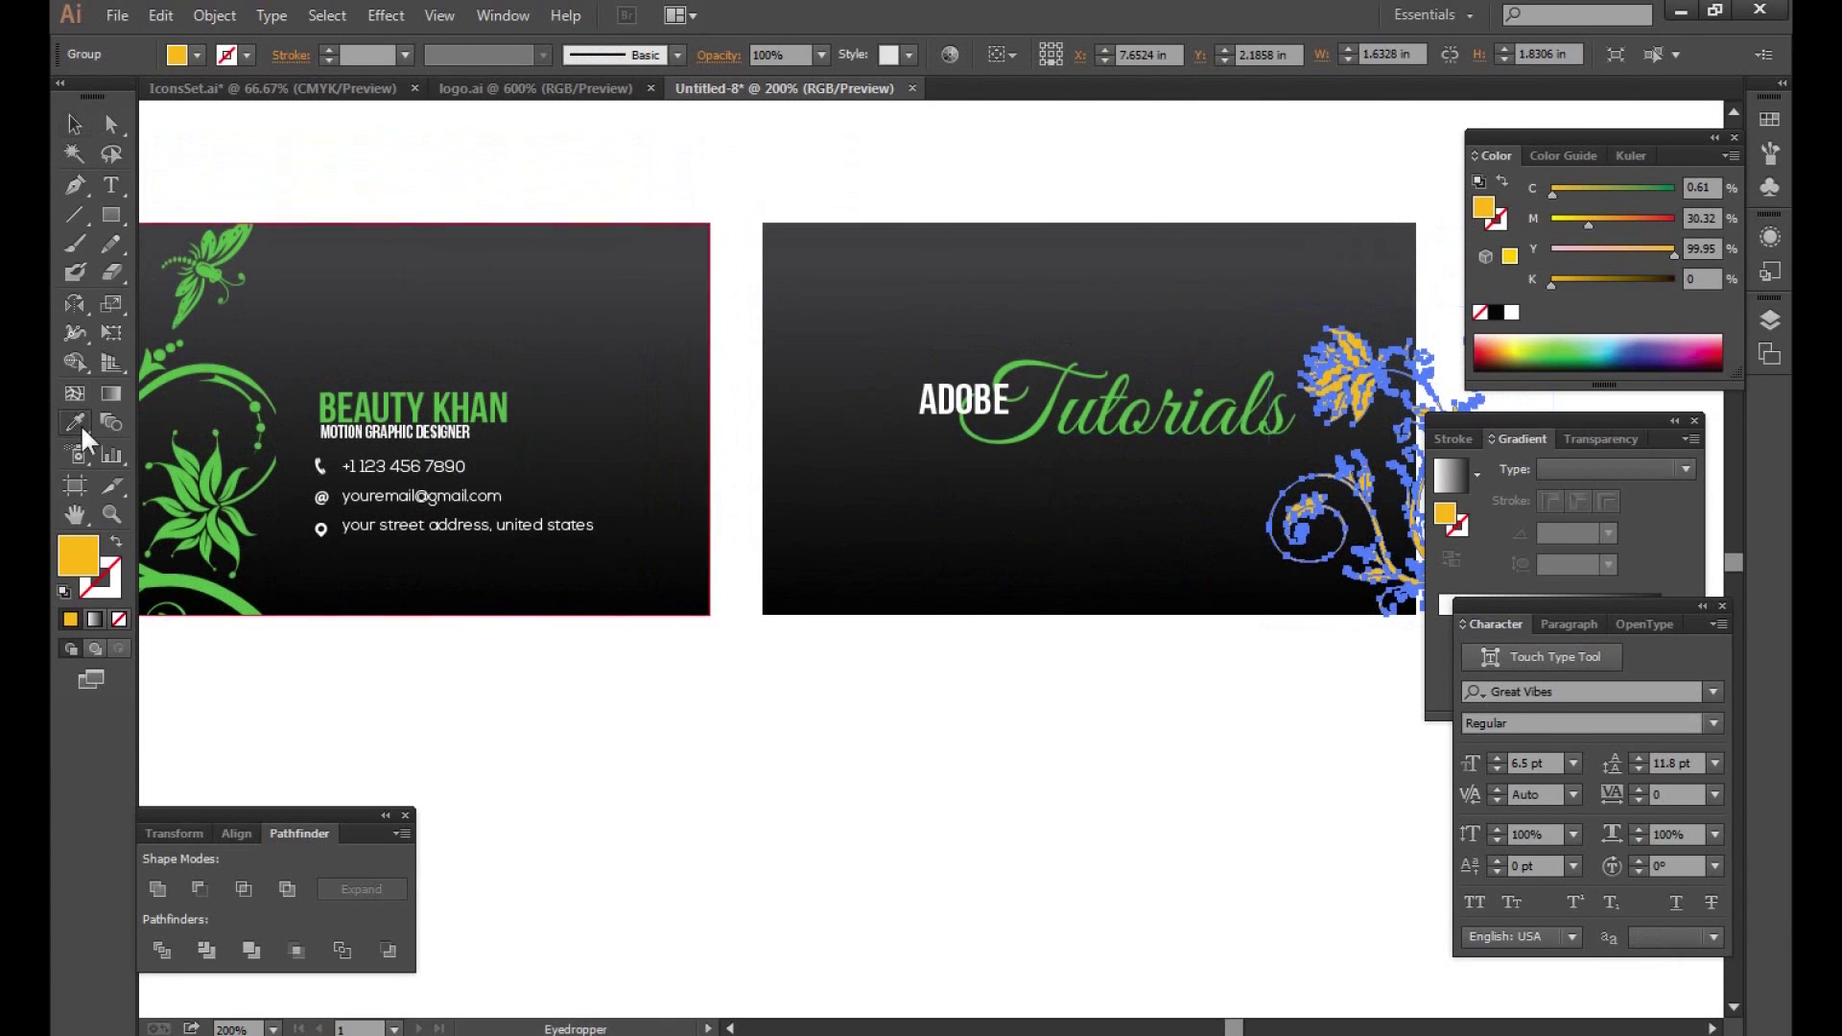
click(244, 369)
click(76, 123)
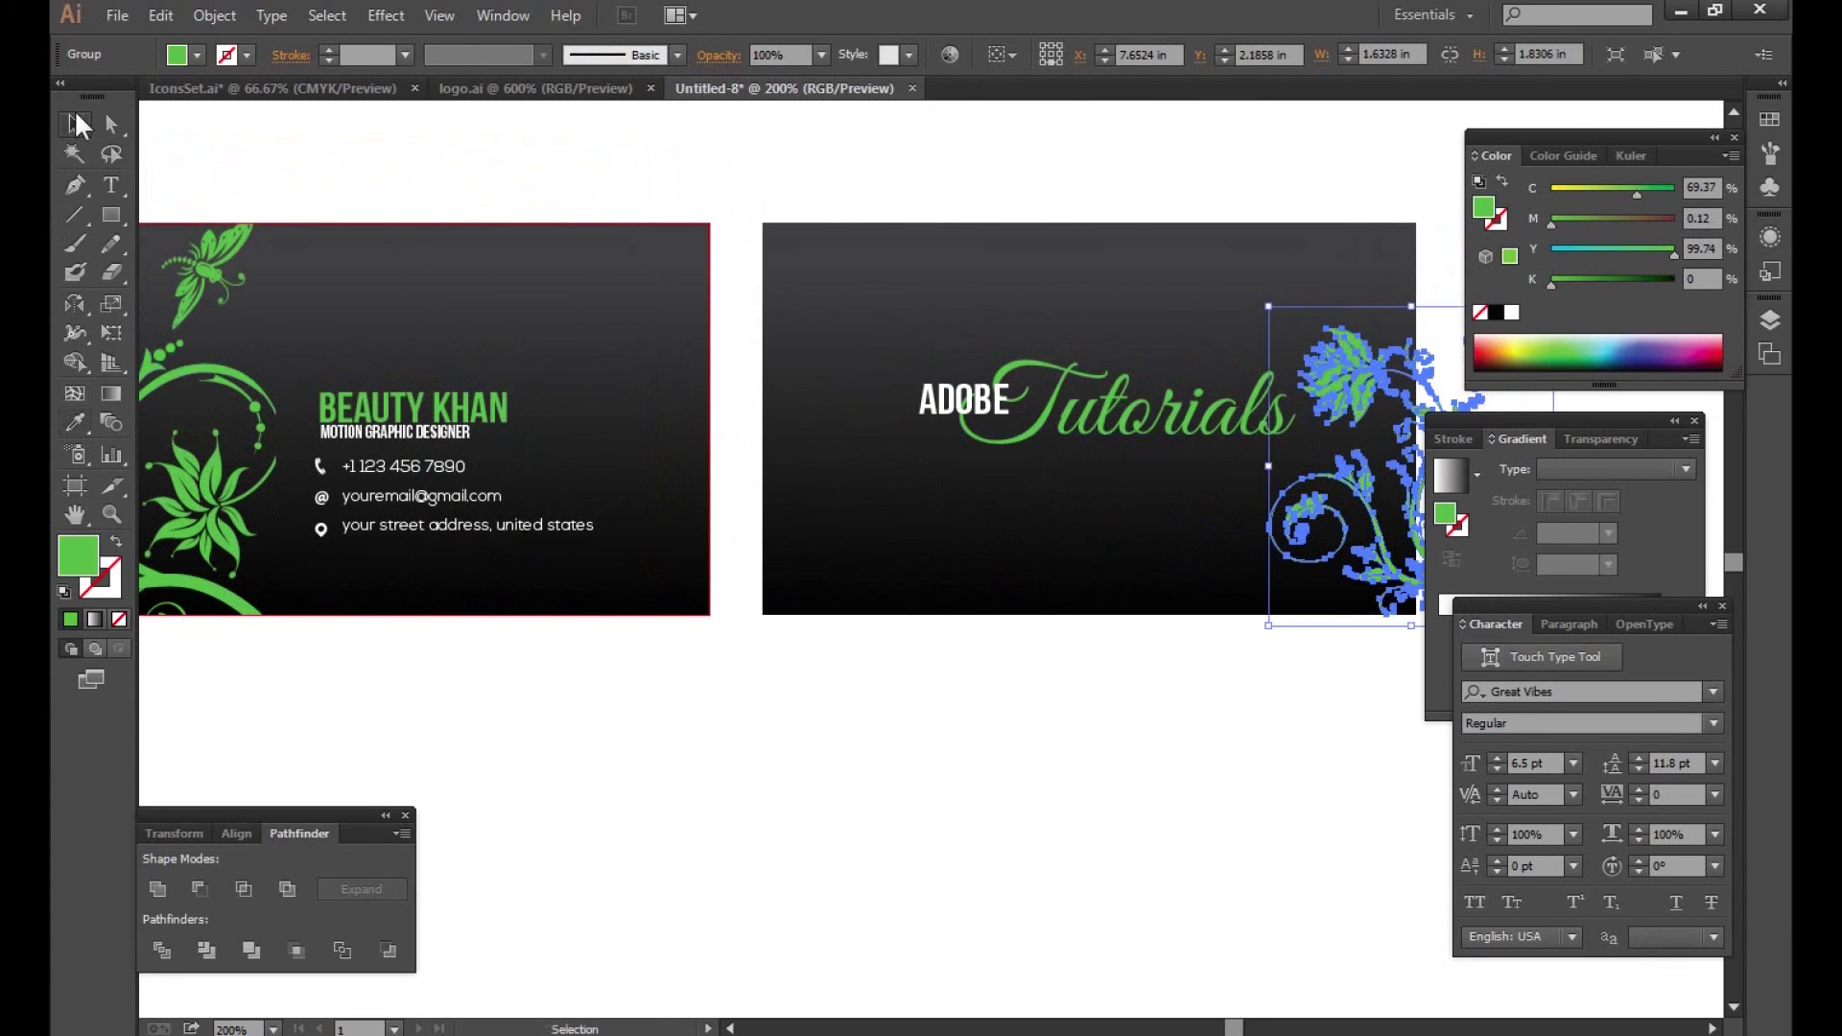
click(760, 173)
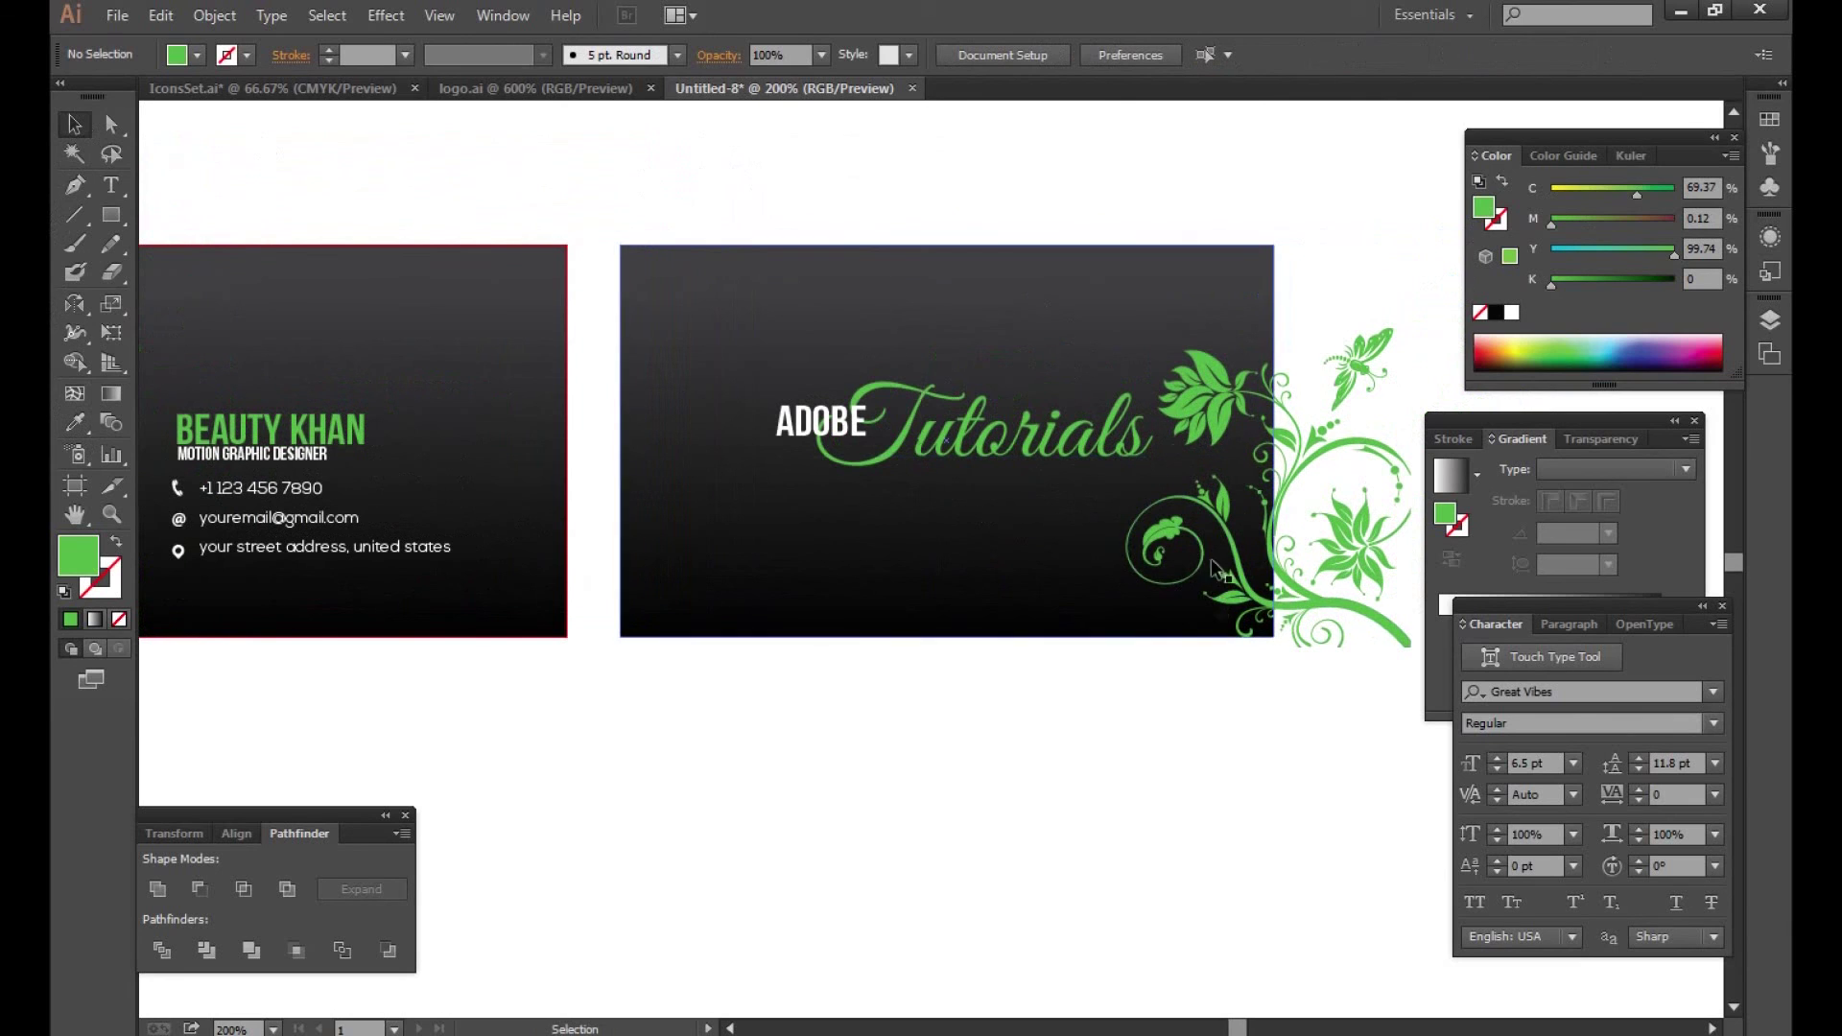
click(1219, 610)
Step: Paste a copy of the back card rectangle in front and bring it to the top
click(160, 15)
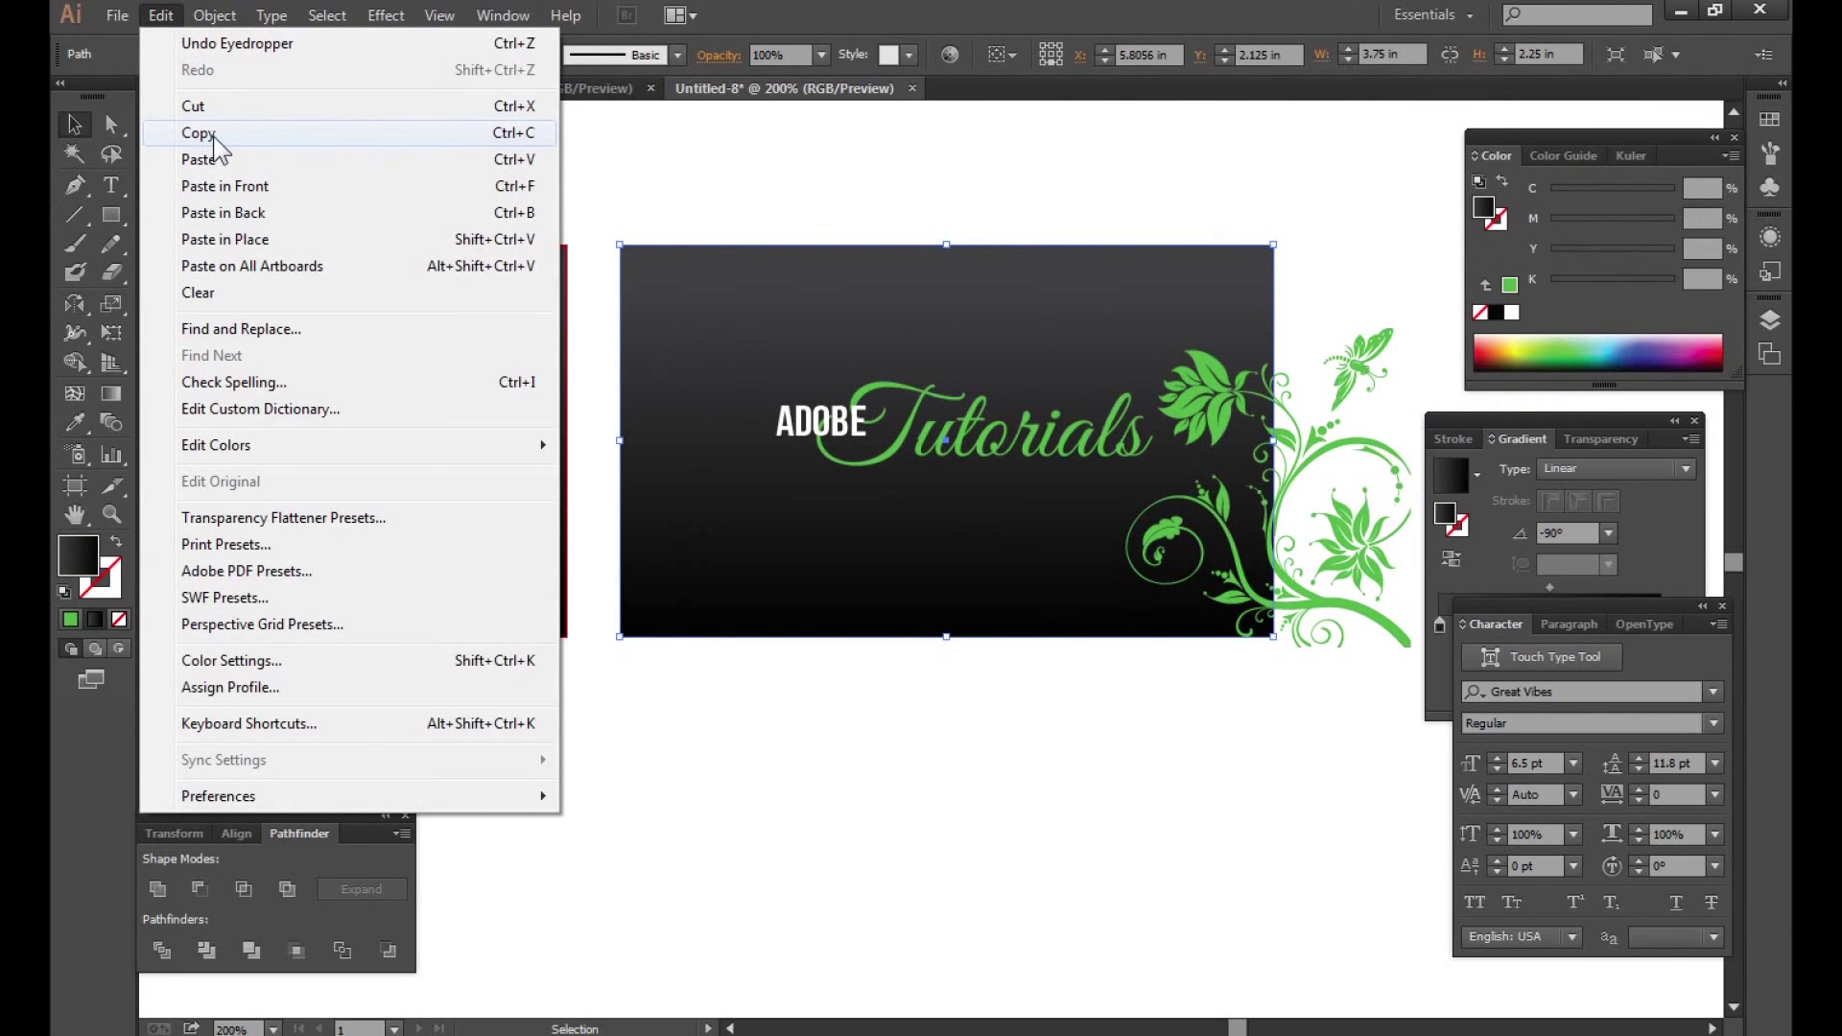
click(213, 137)
click(160, 15)
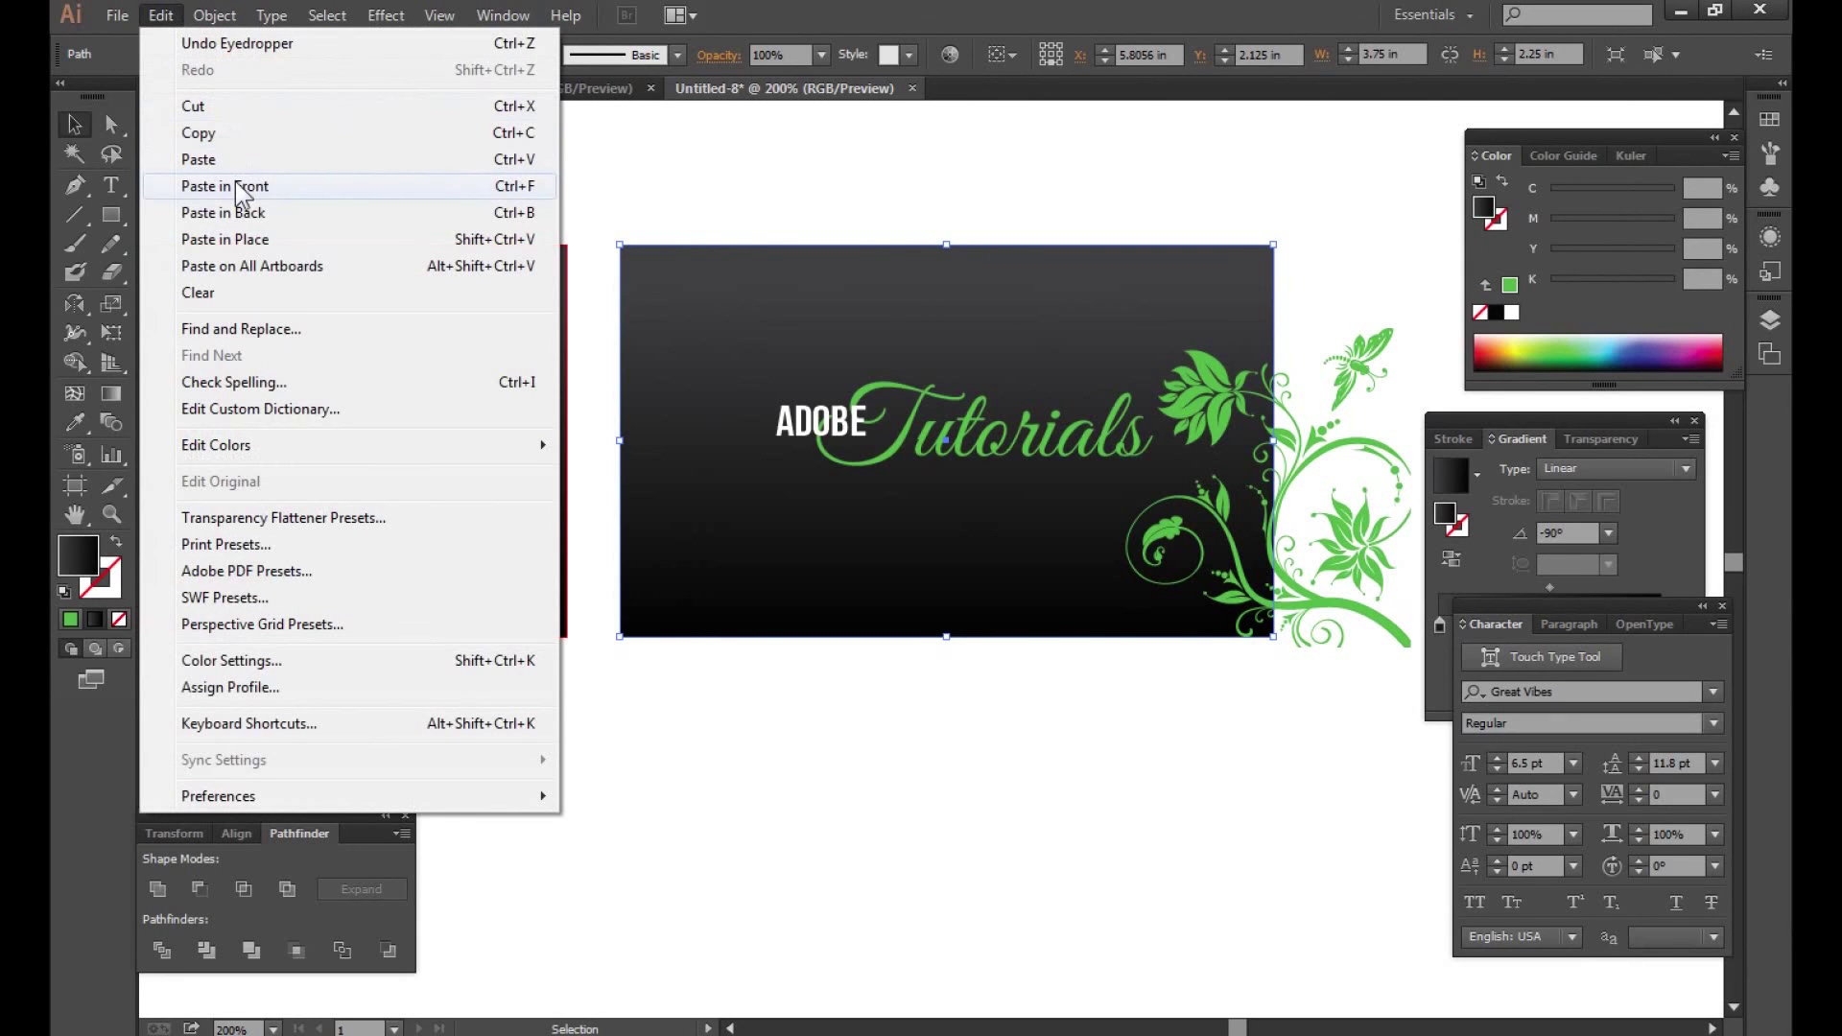
click(228, 187)
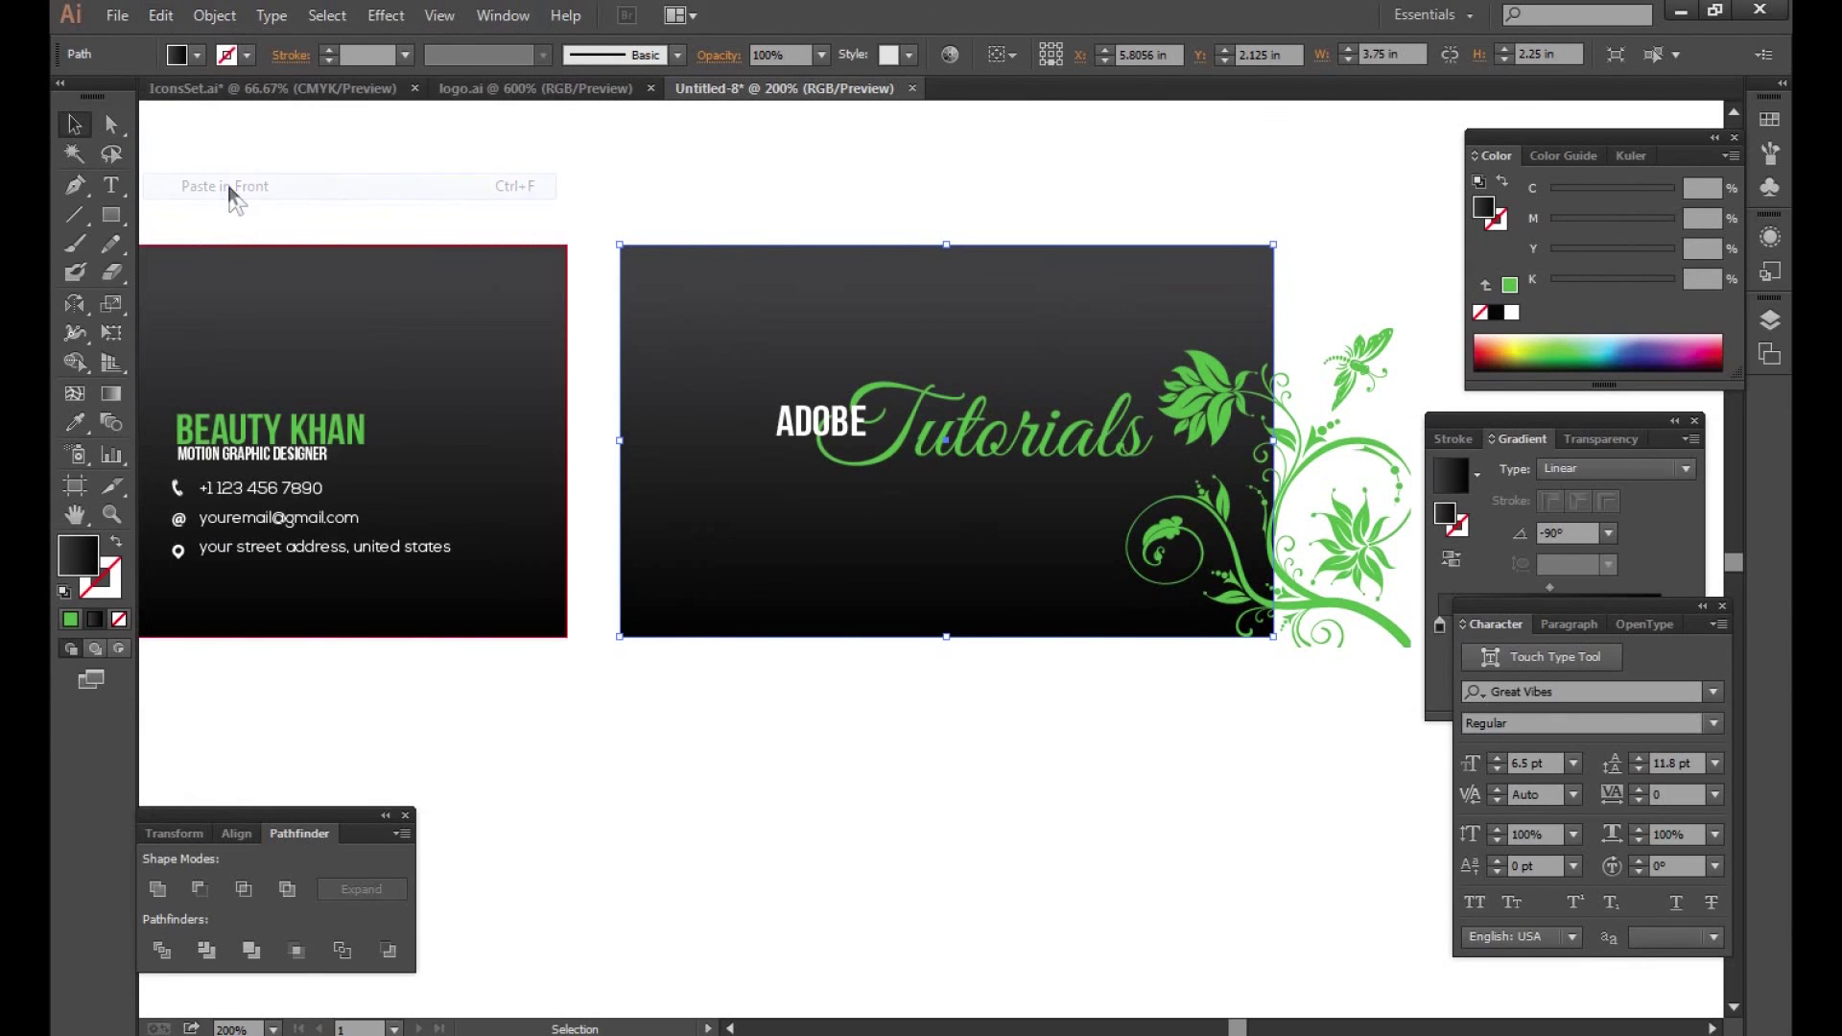
right_click(1195, 323)
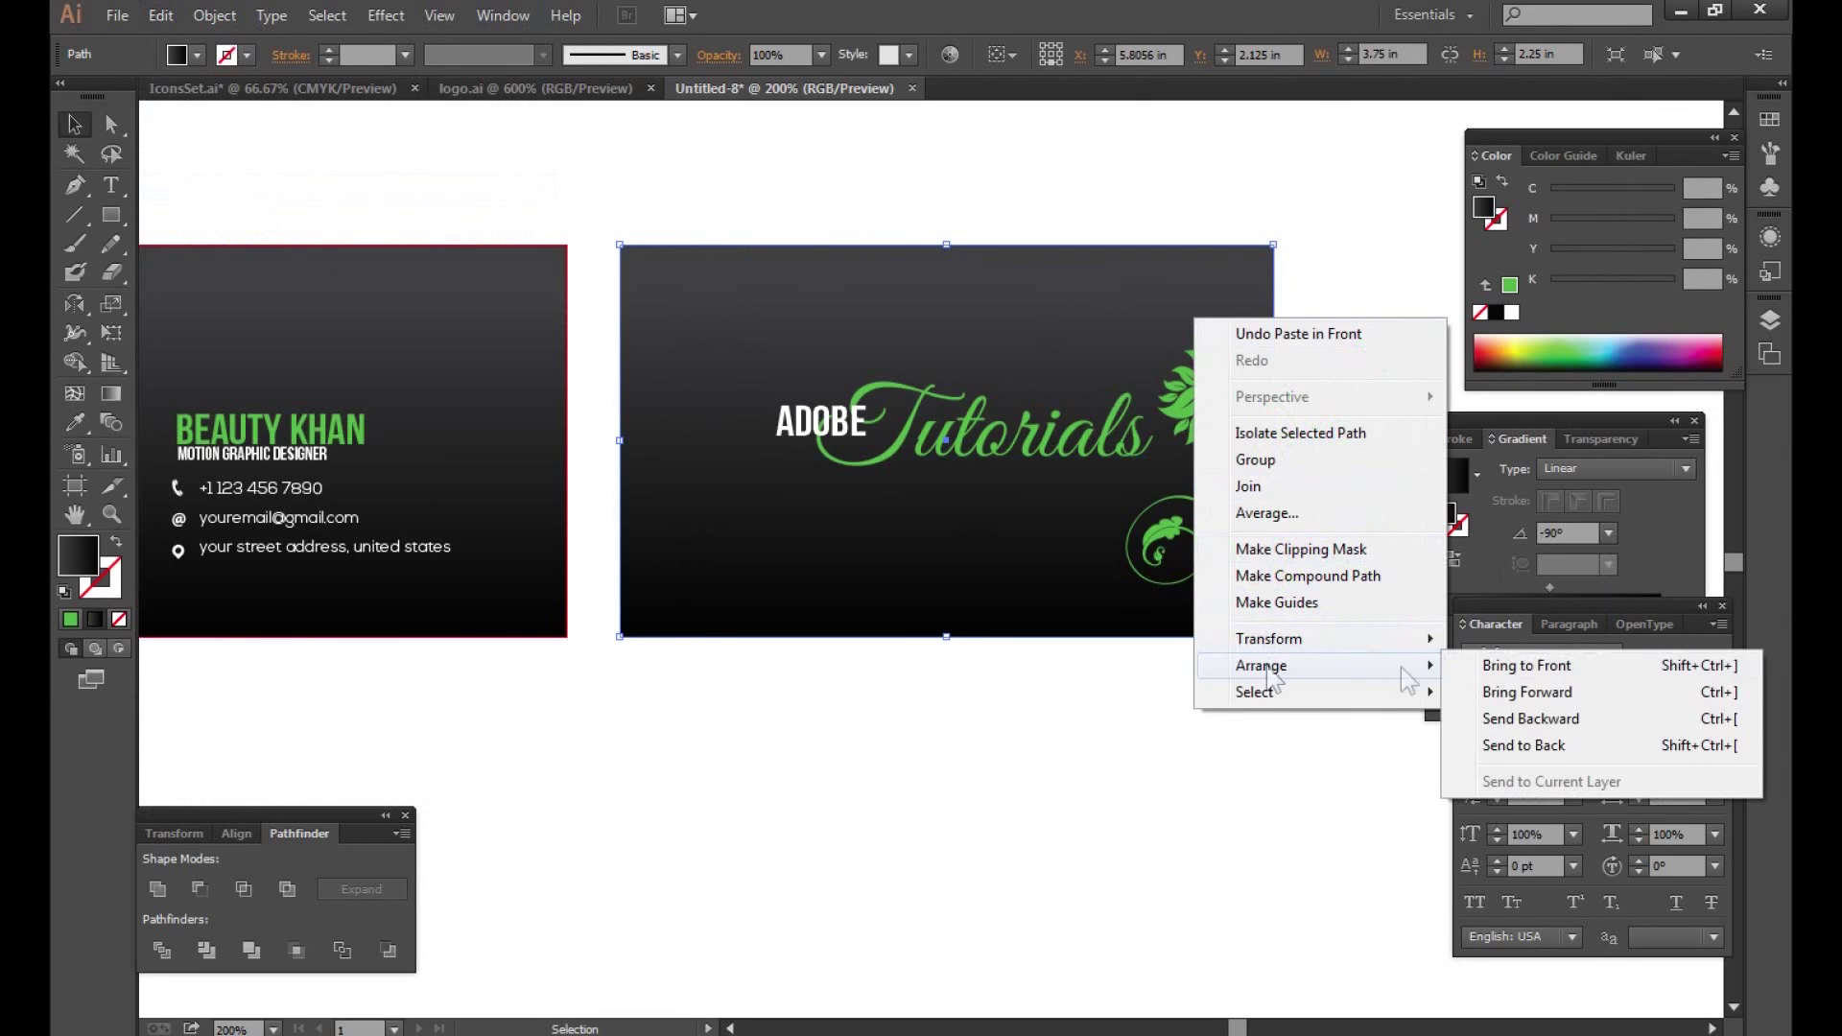
click(1507, 658)
shift+click(1348, 369)
Step: Make a clipping mask trimming the ornament to the card rectangle
click(214, 16)
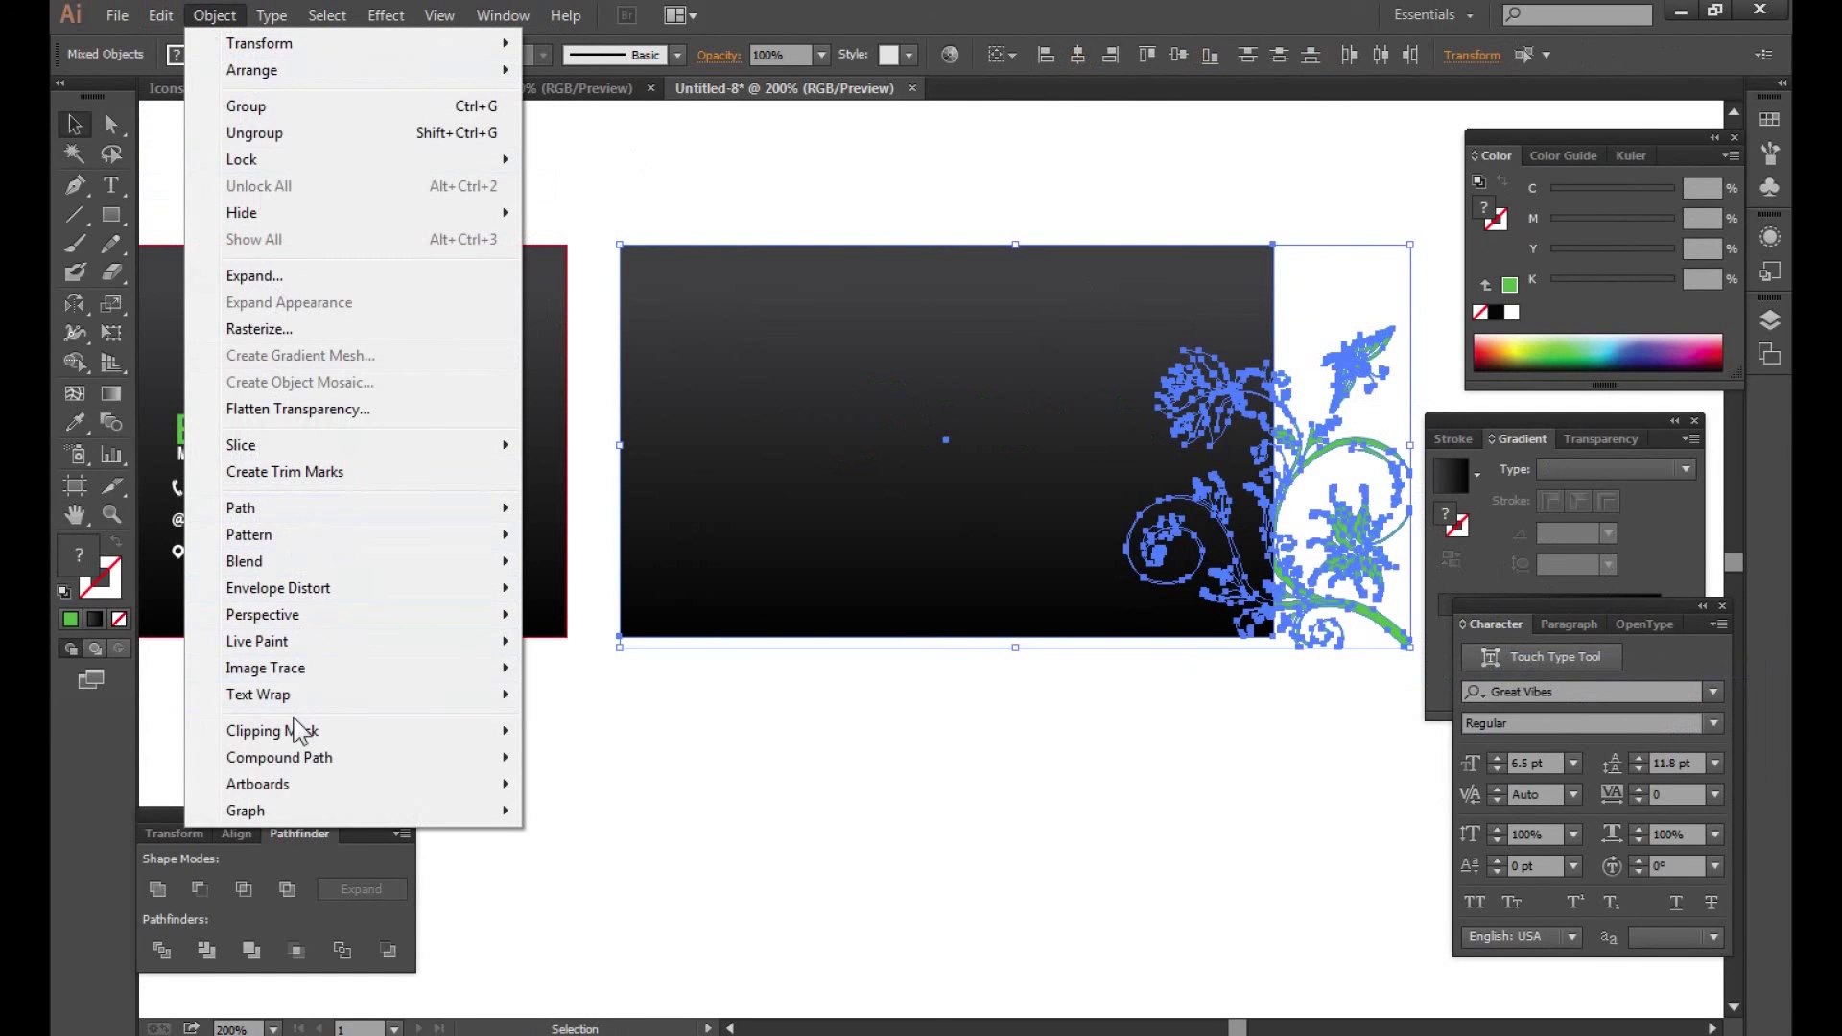
click(618, 734)
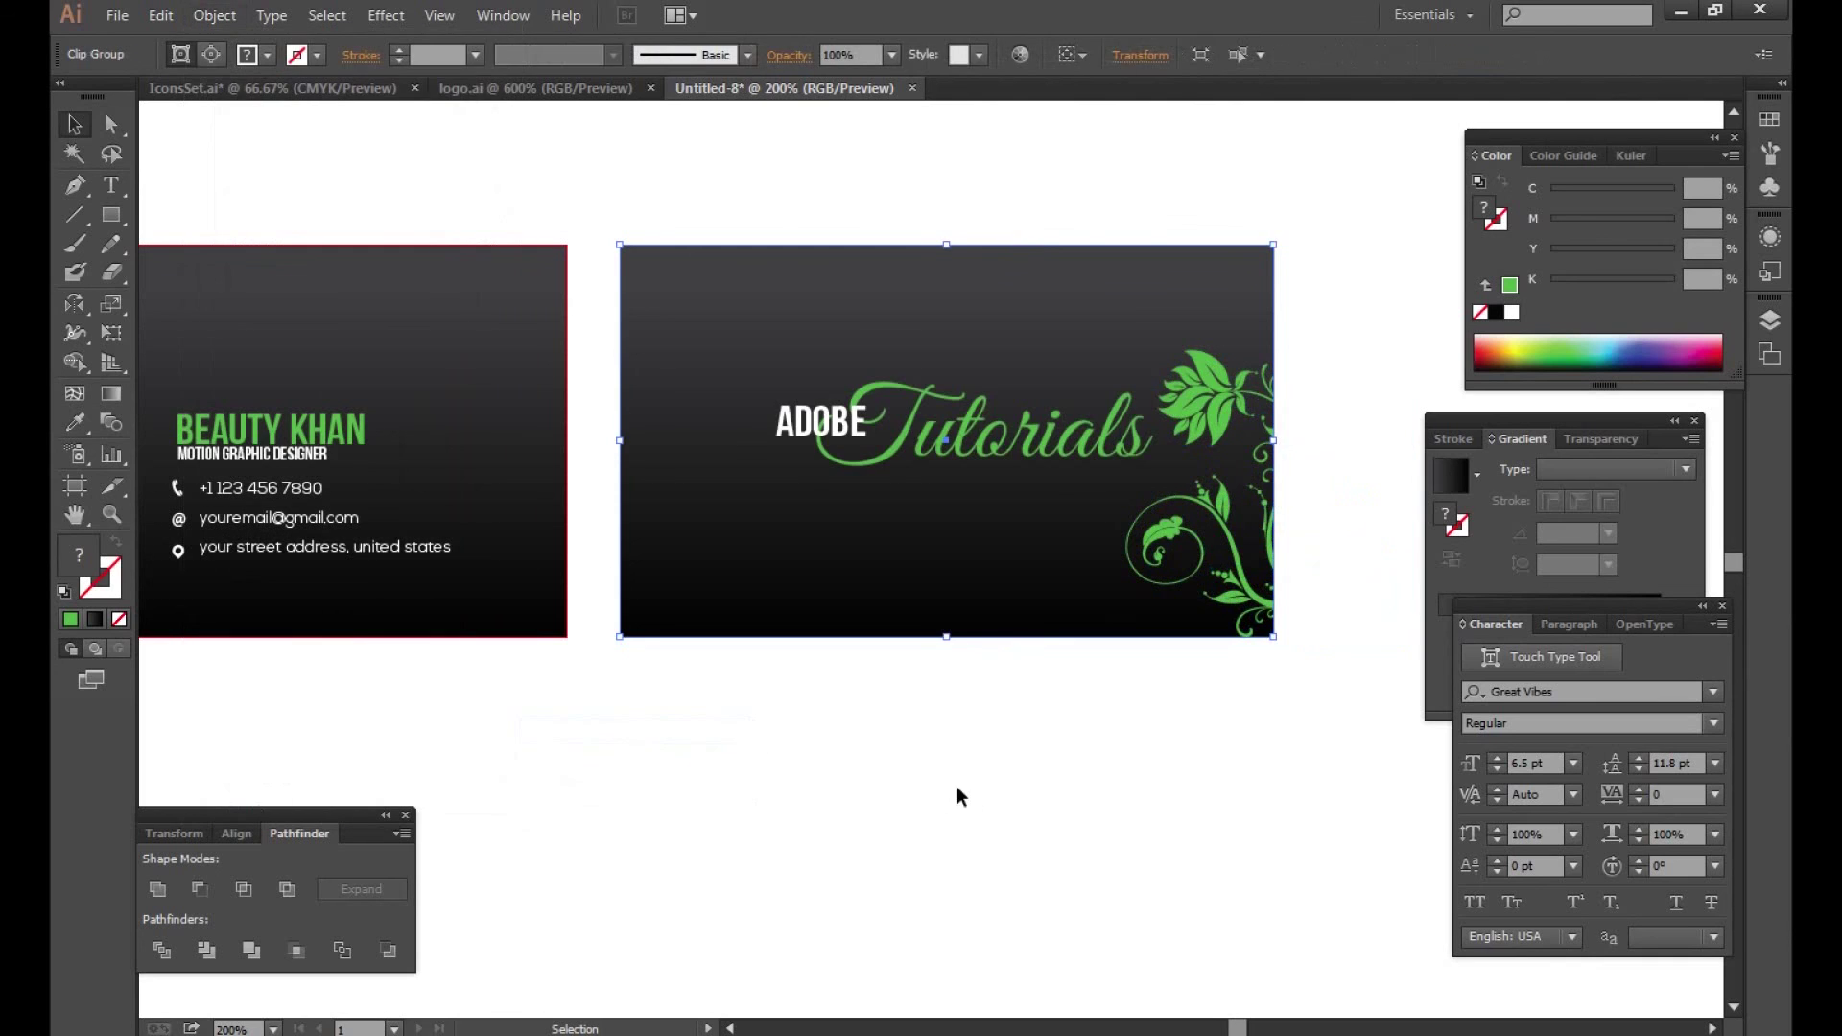
click(961, 796)
scroll(1094, 703, left, 5)
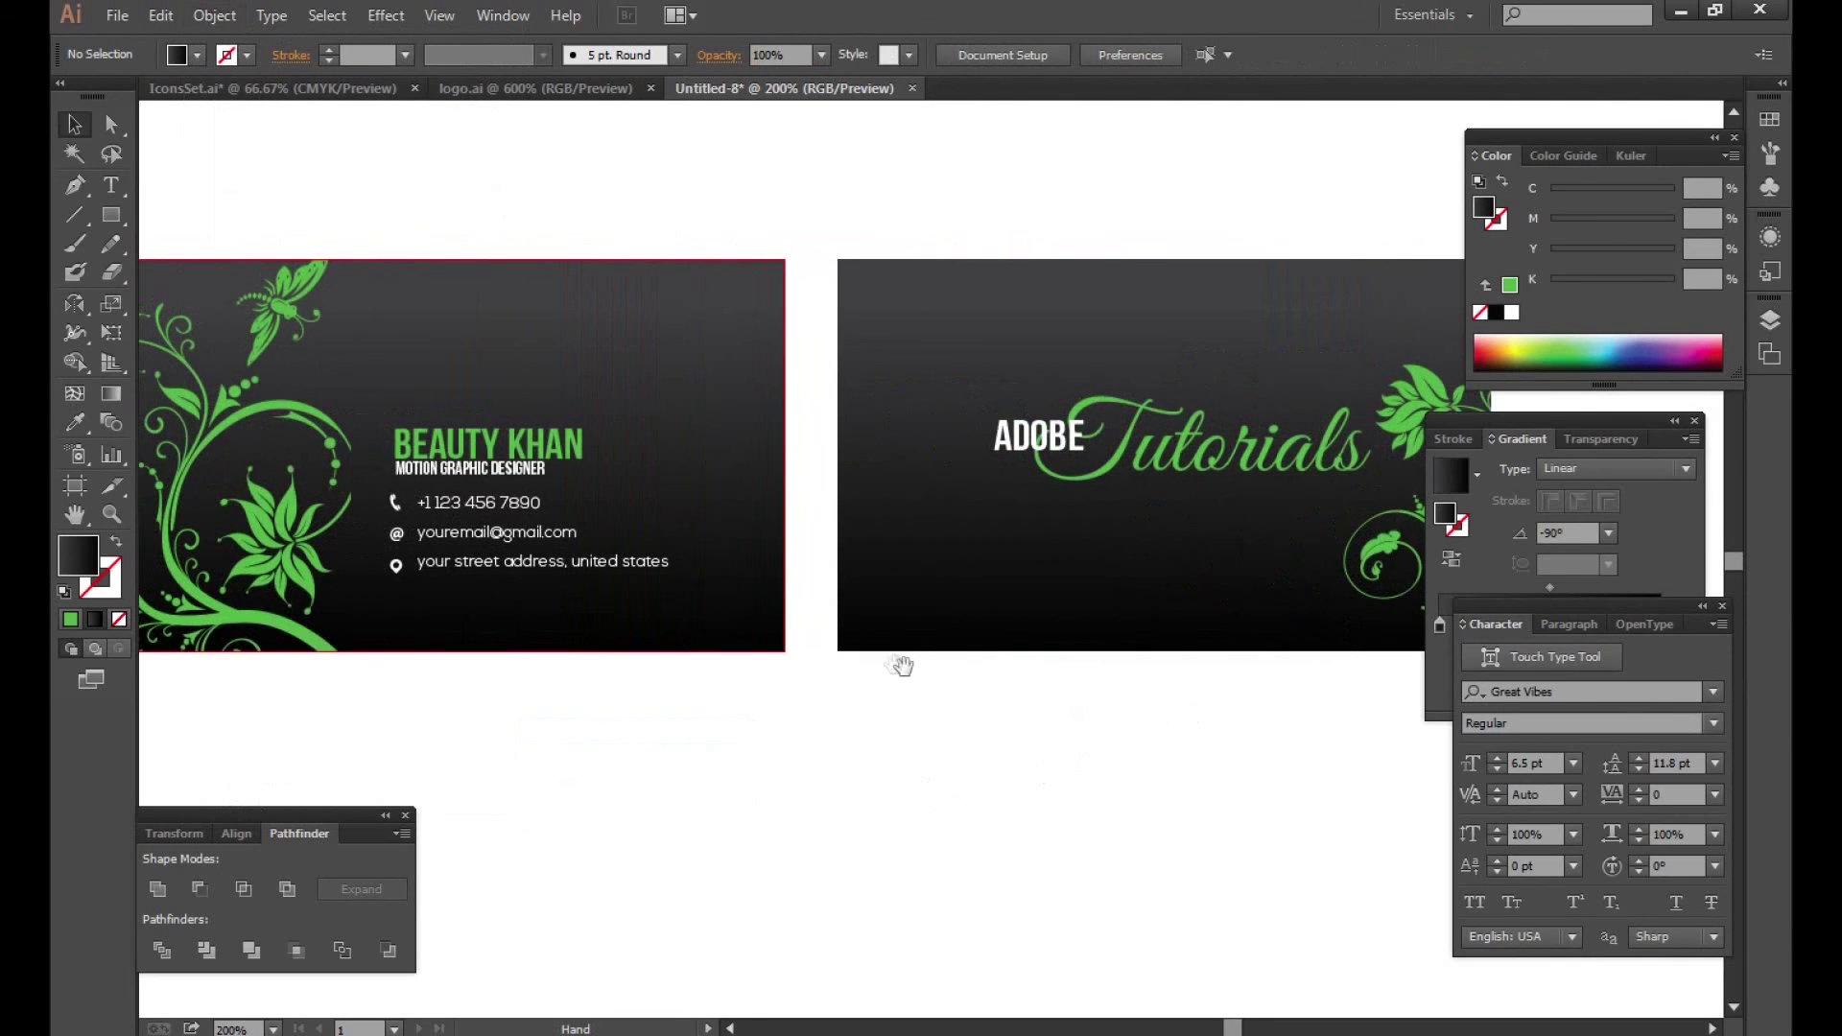
Step: Hide all panels with Tab and centre both cards in the full window
drag(902, 665, 977, 648)
key(Tab)
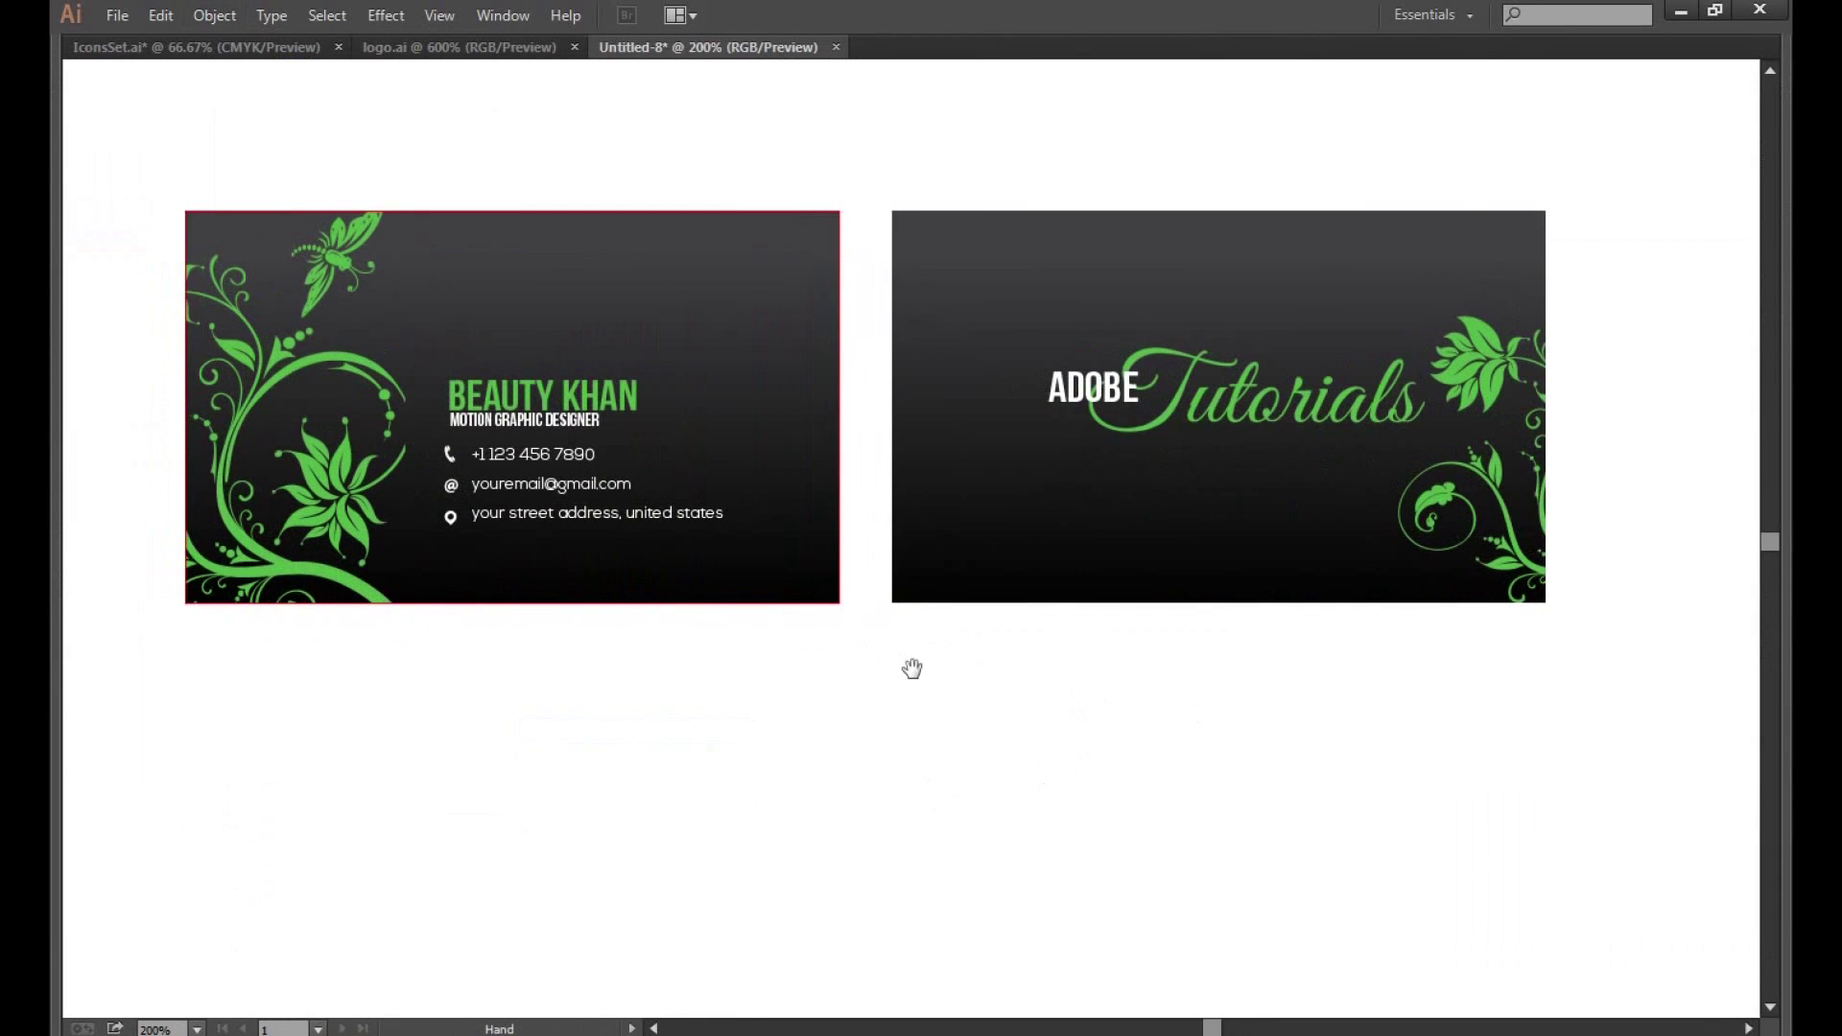
drag(918, 703, 978, 752)
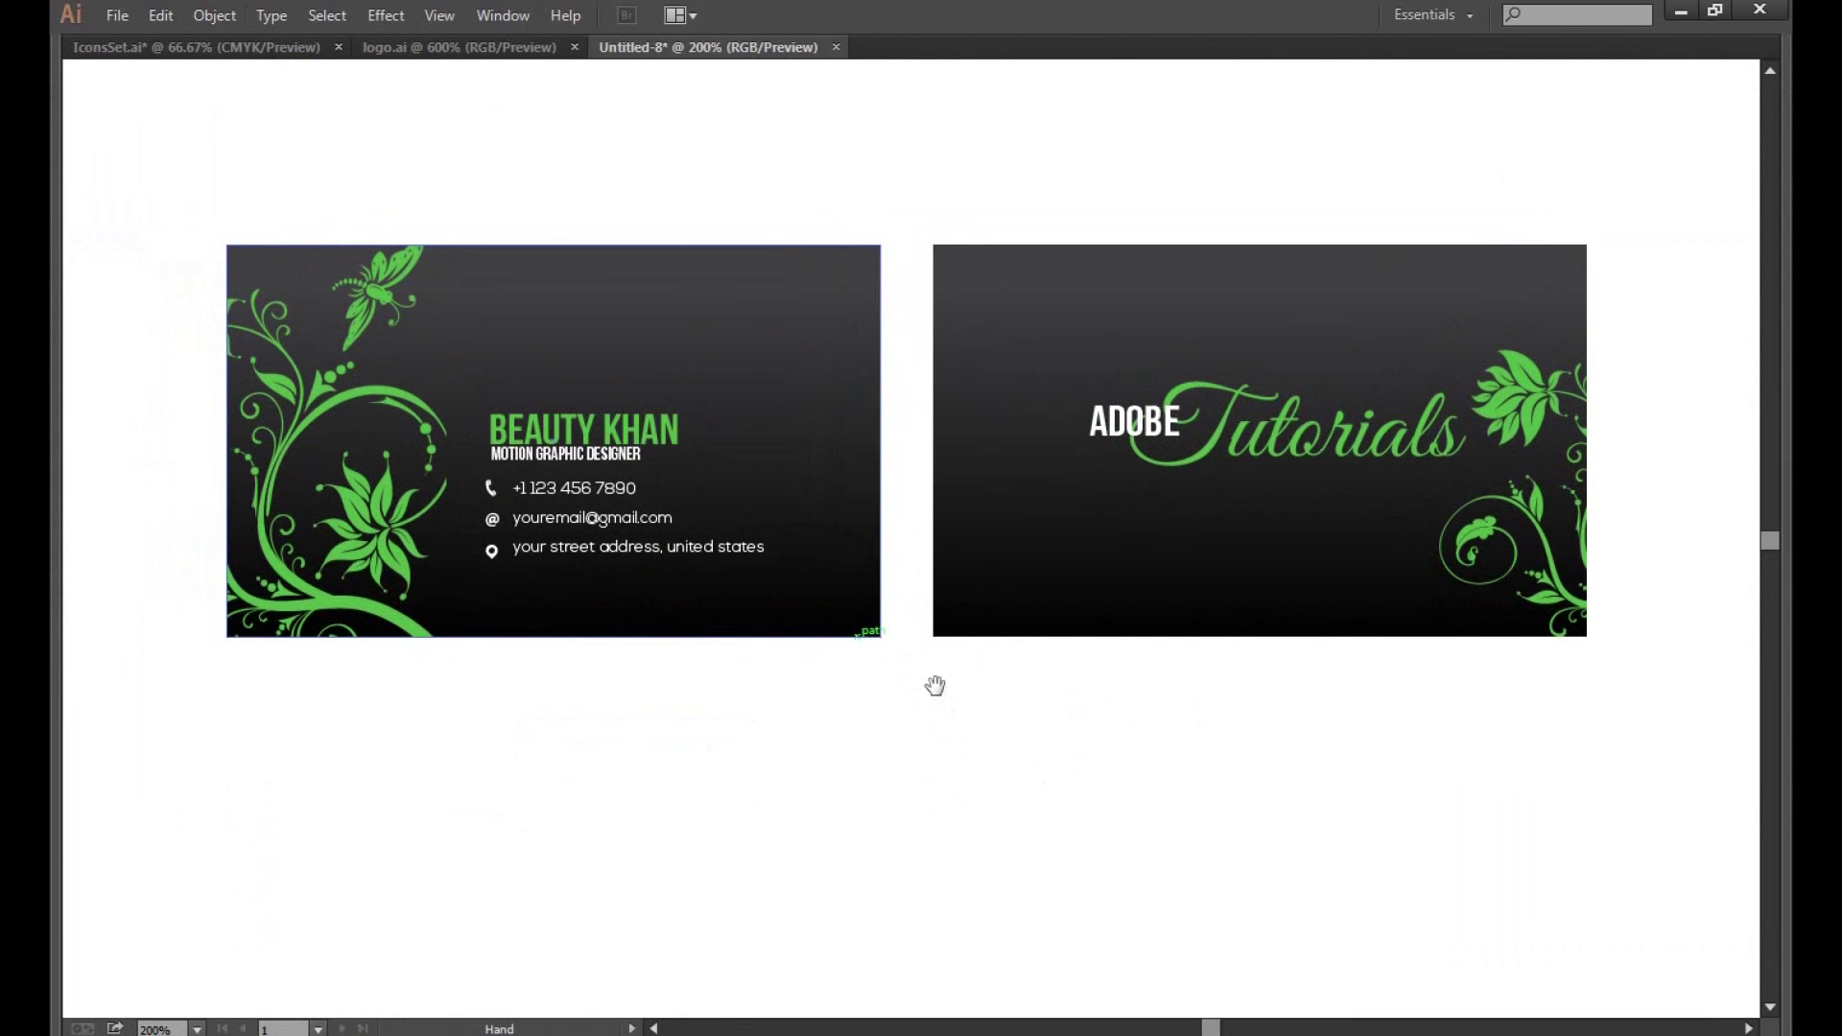
key(v)
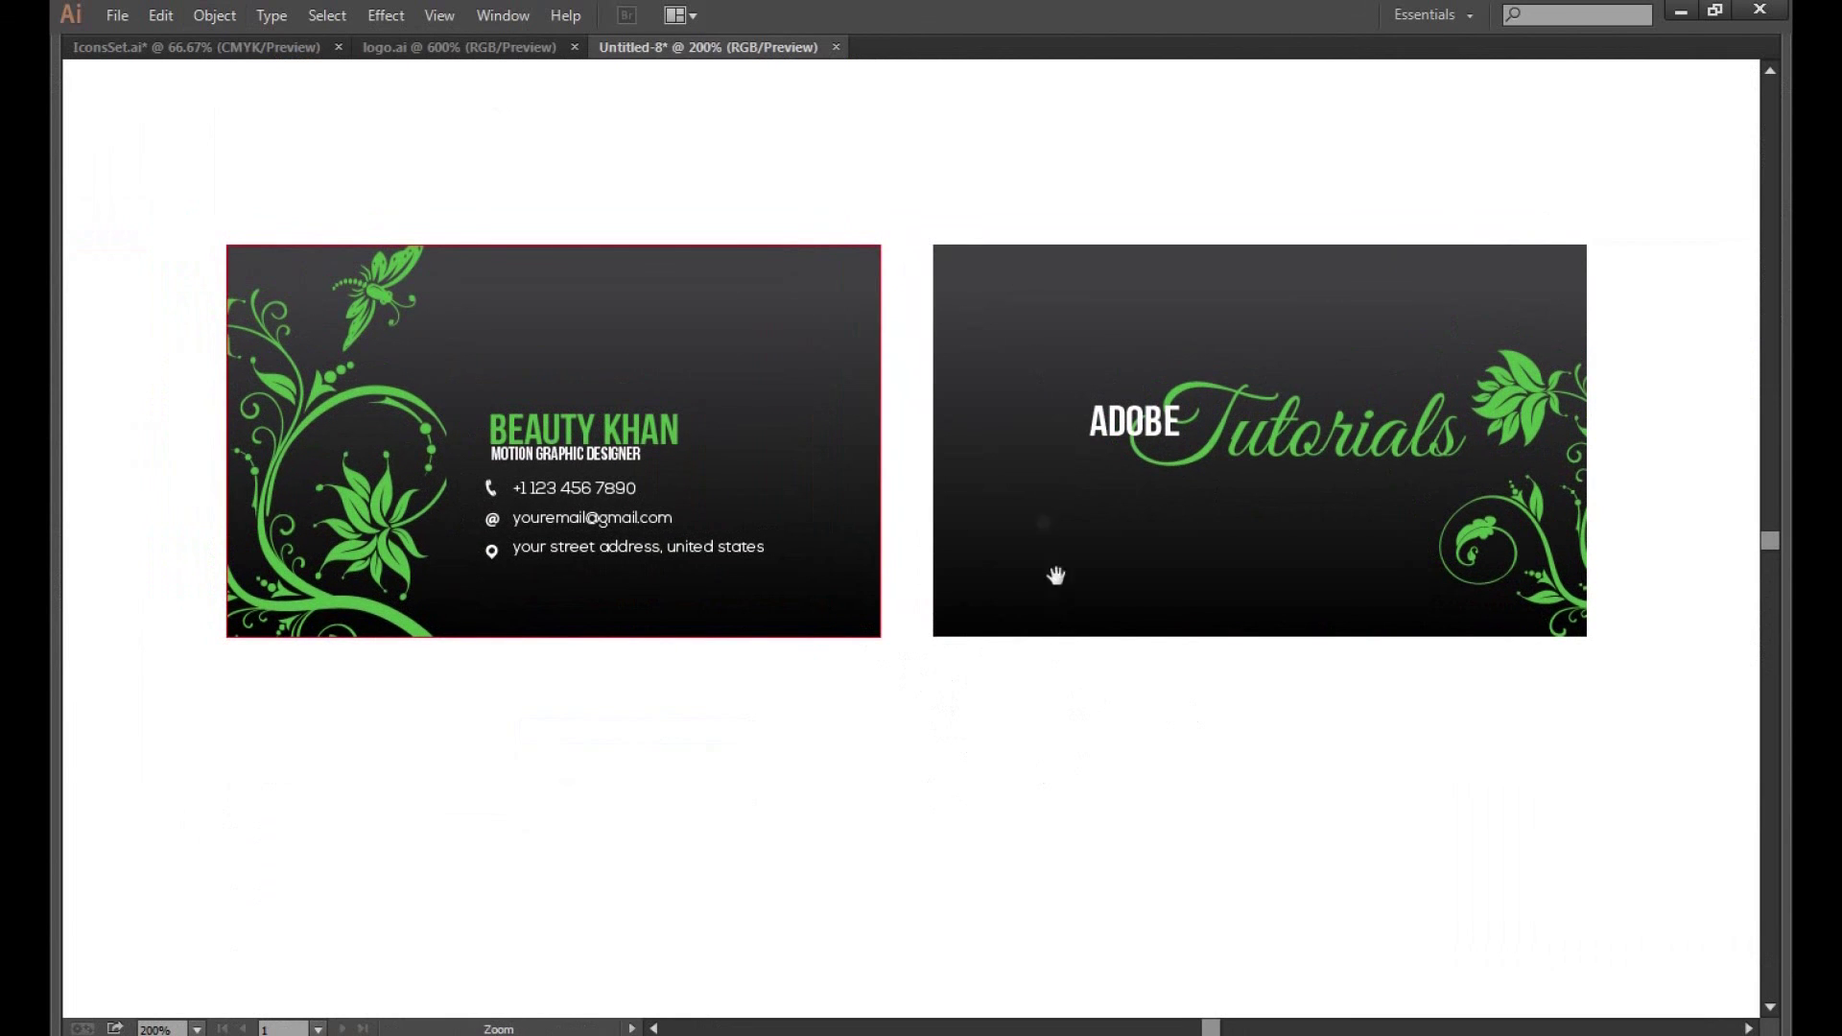
click(1057, 576)
alt+click(940, 600)
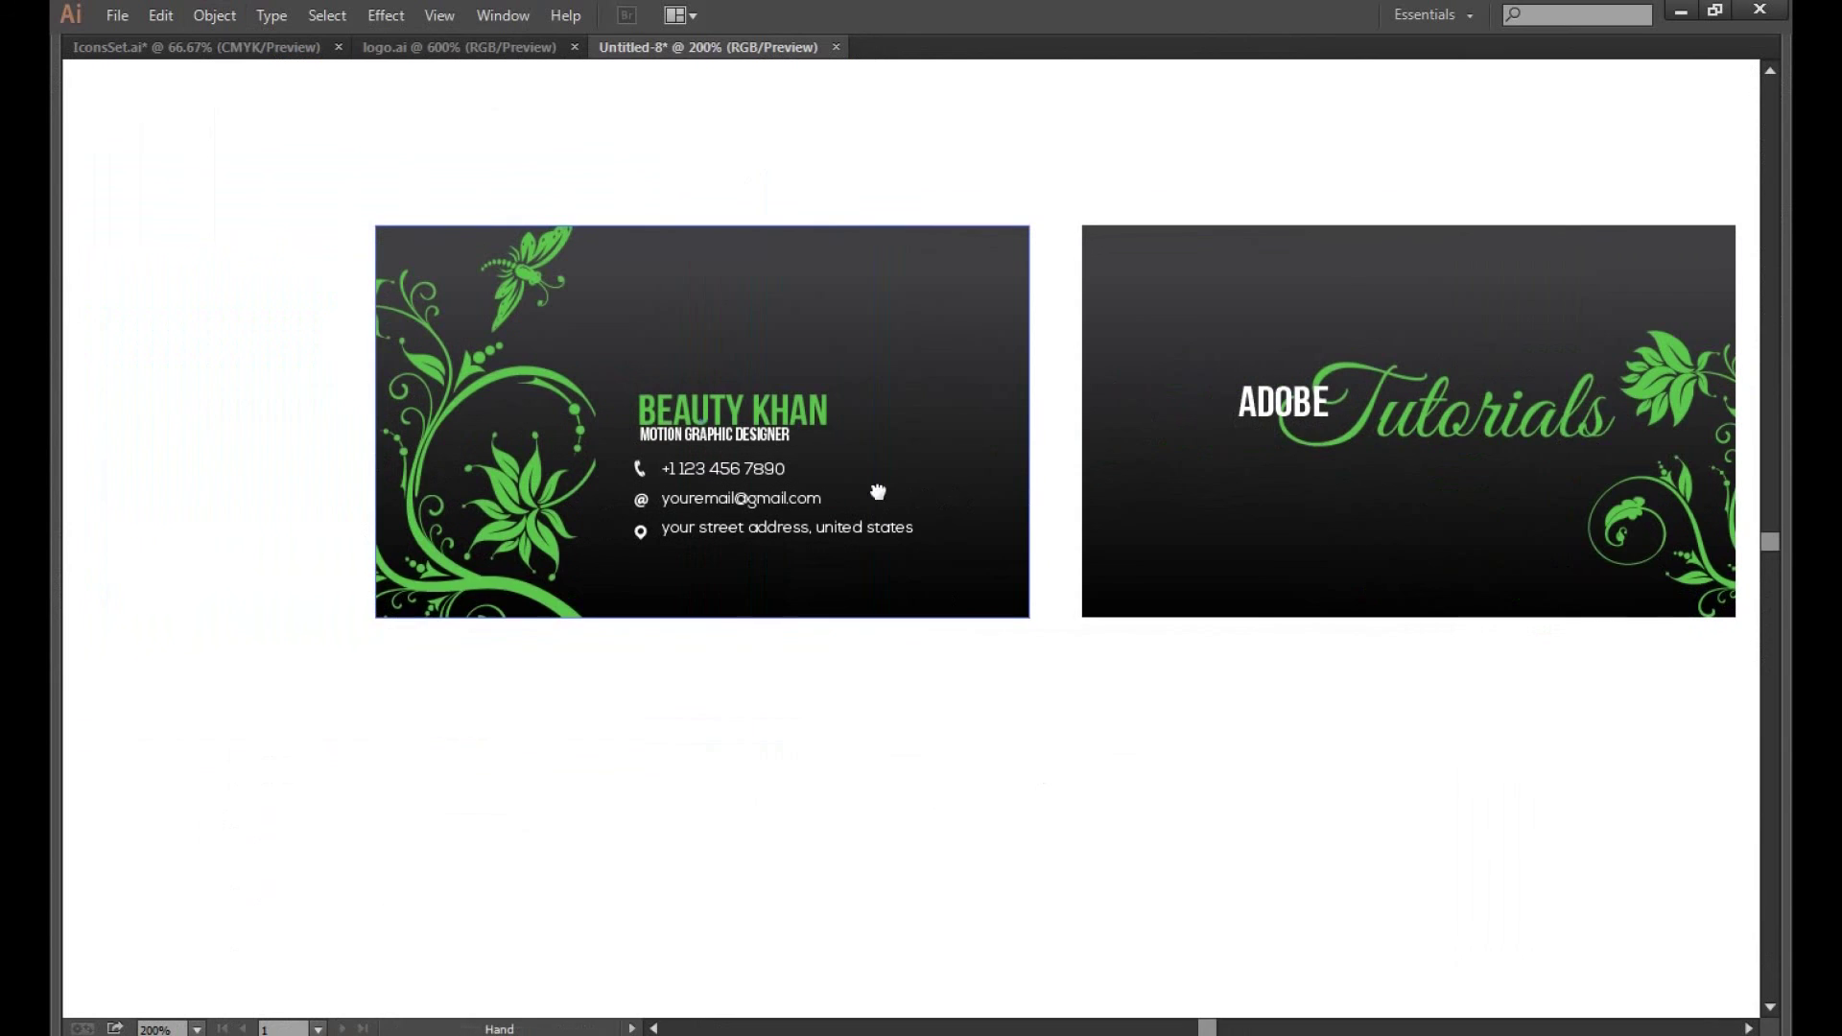
Step: Zoom to 300% and pan across the front and back cards to inspect them
key(ctrl+plus)
drag(827, 424, 799, 405)
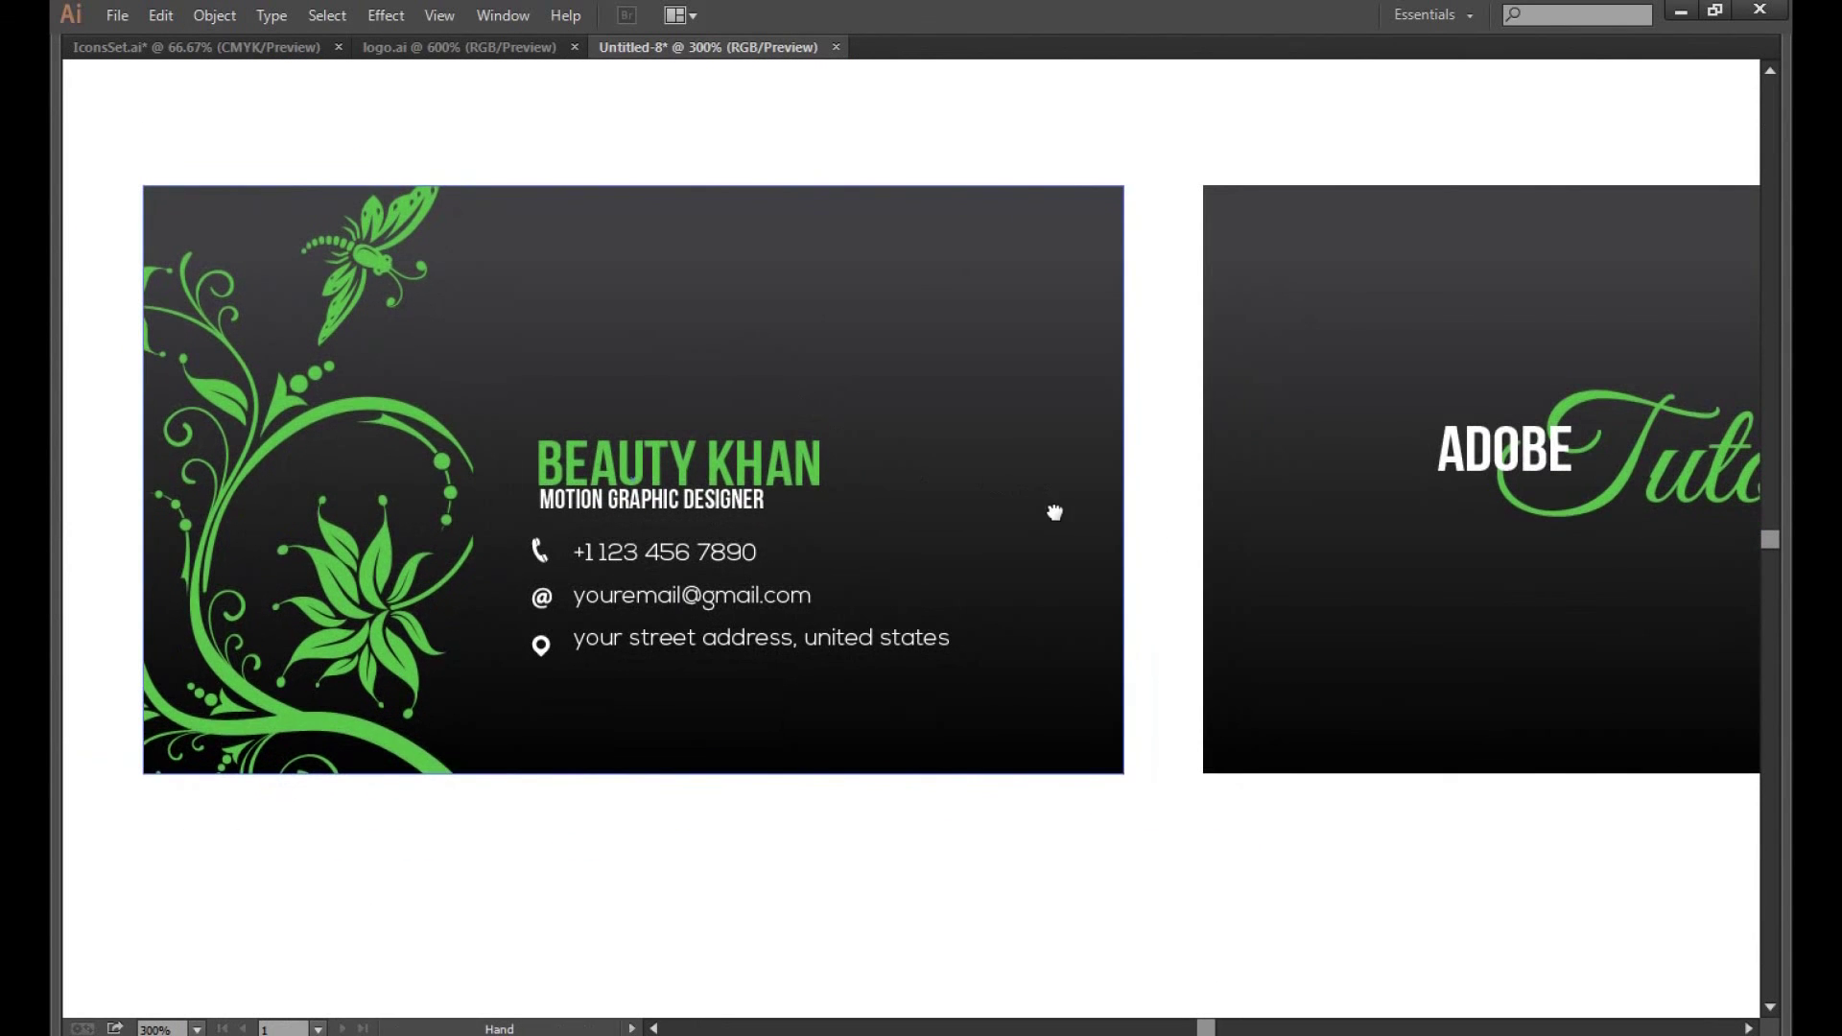
drag(1054, 511, 941, 514)
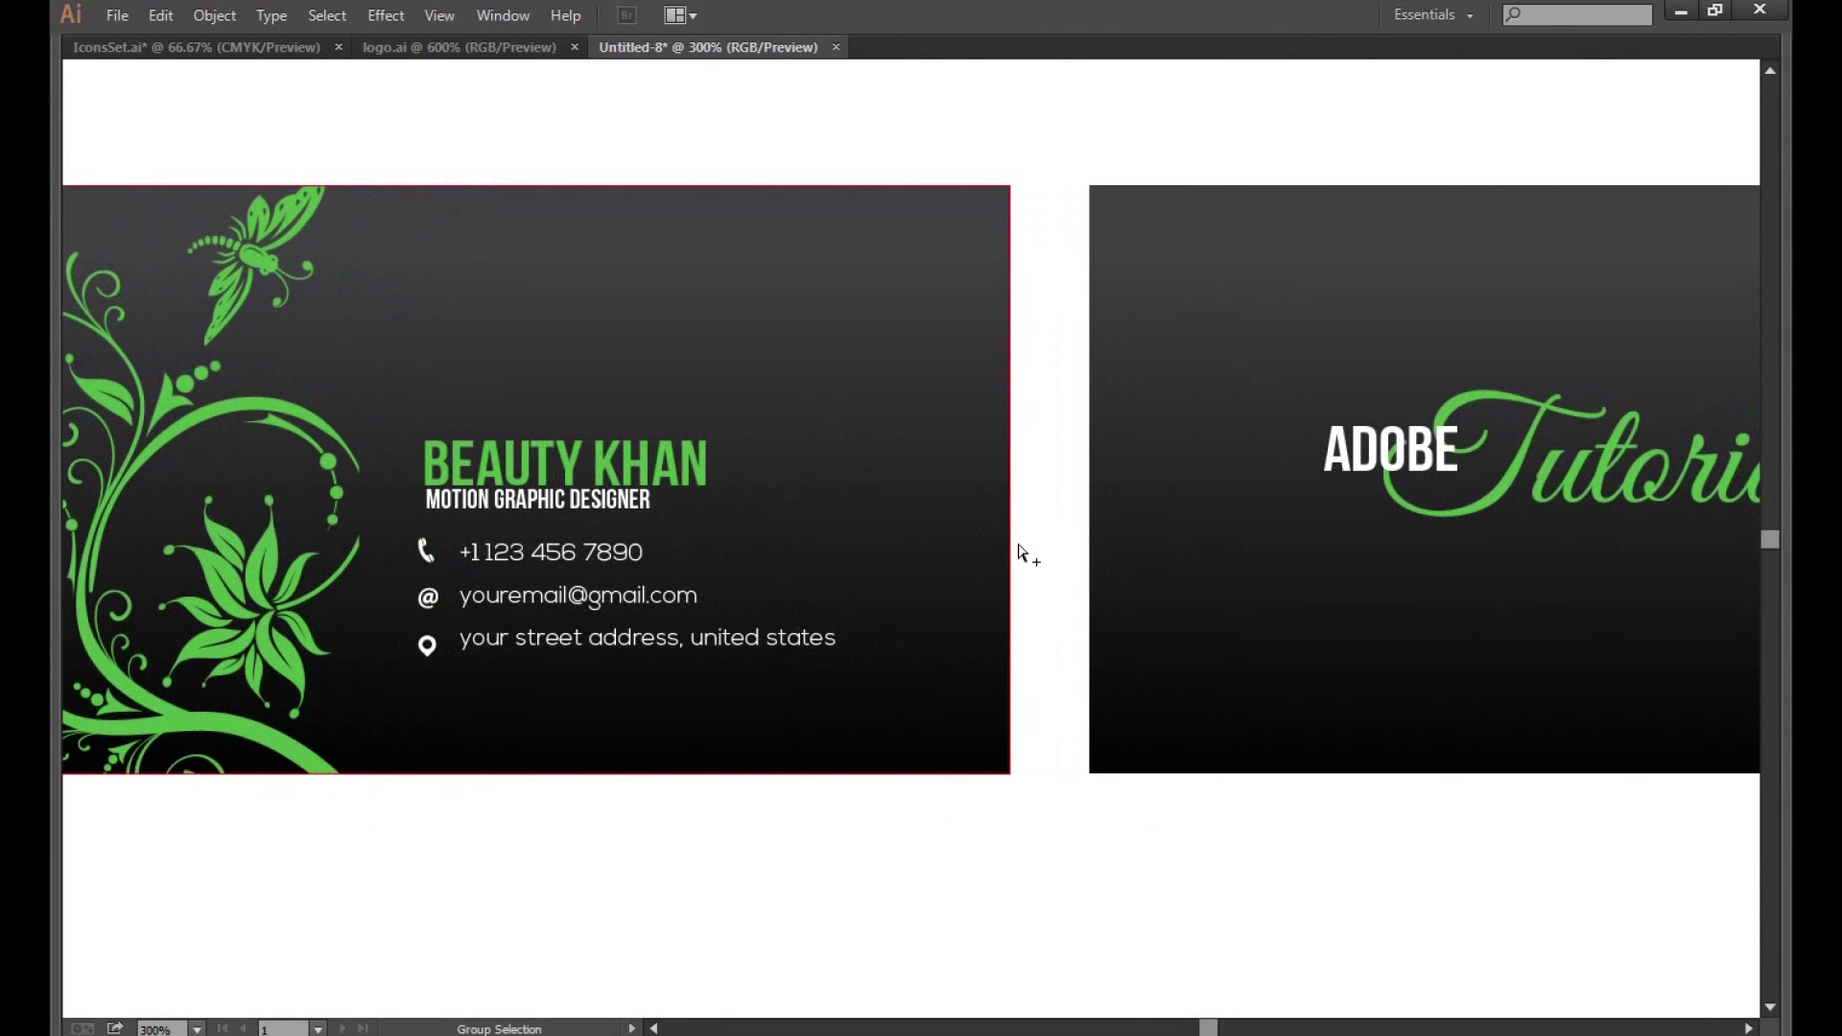
mouse_move(1019, 557)
mouse_down()
mouse_move(923, 546)
mouse_move(905, 575)
mouse_move(1091, 571)
mouse_up()
mouse_move(1250, 580)
mouse_down()
mouse_move(719, 600)
mouse_move(1095, 595)
mouse_up()
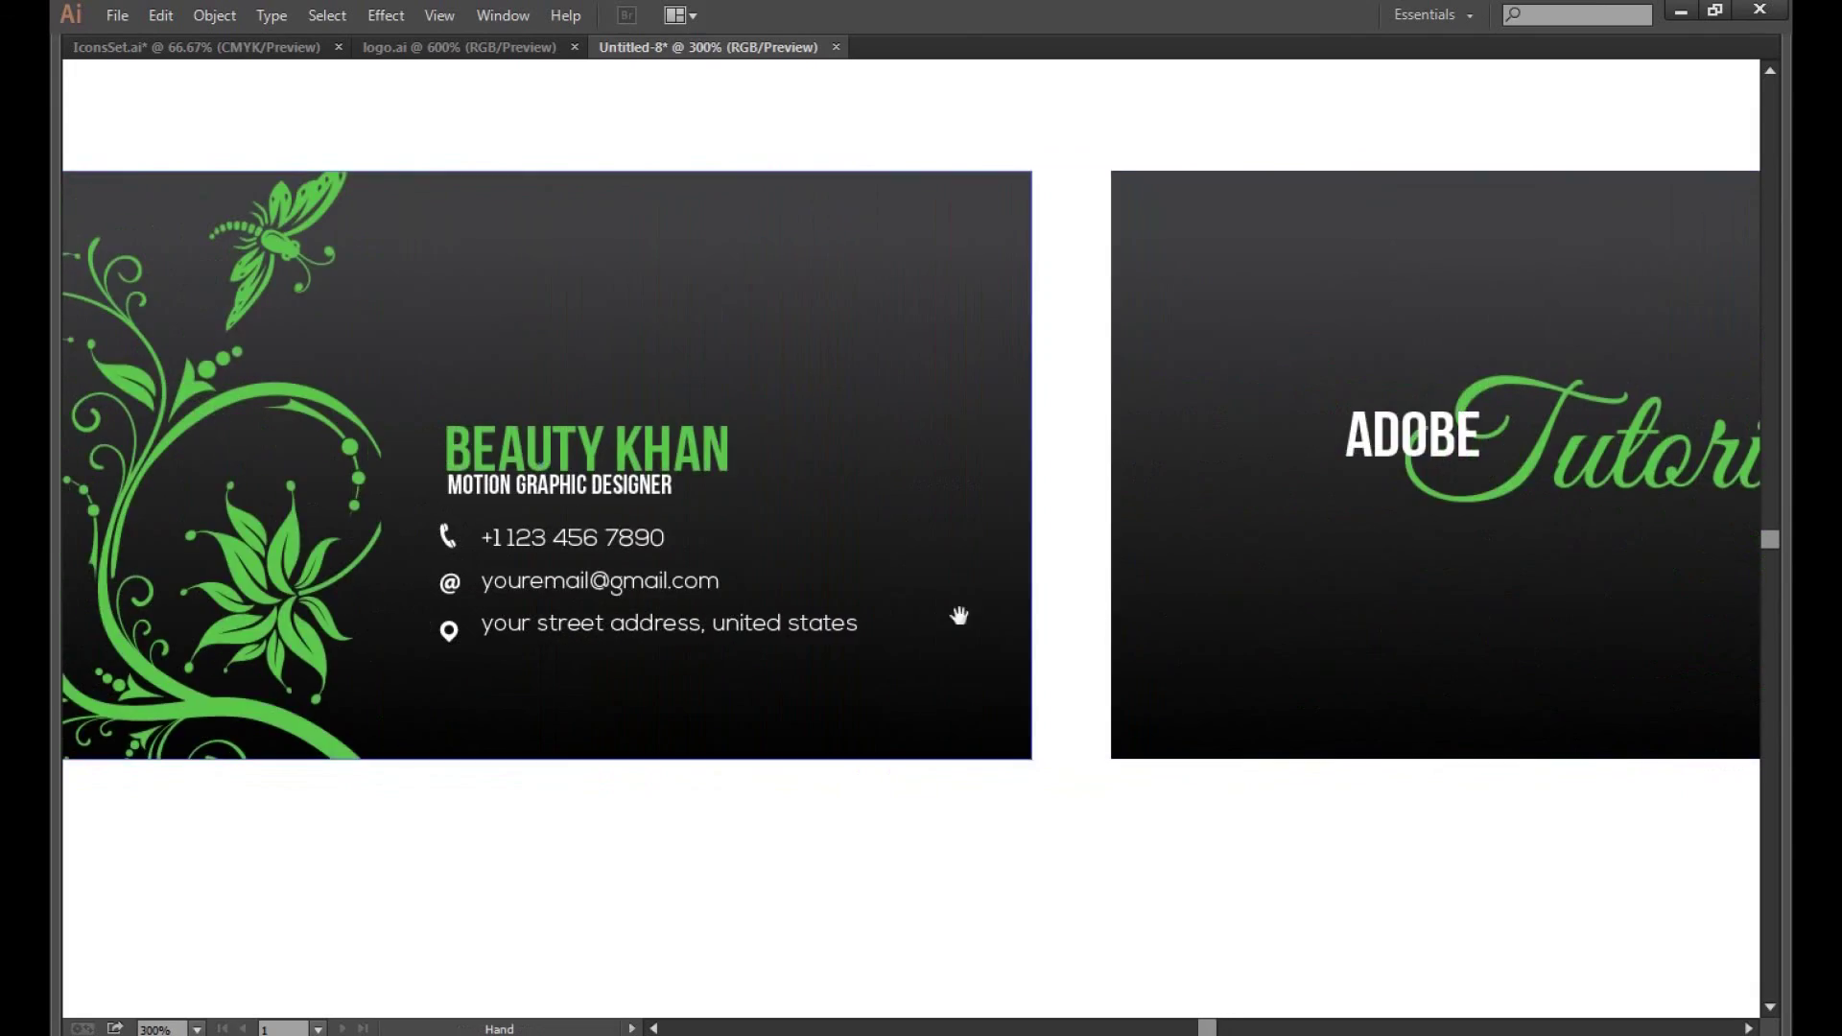